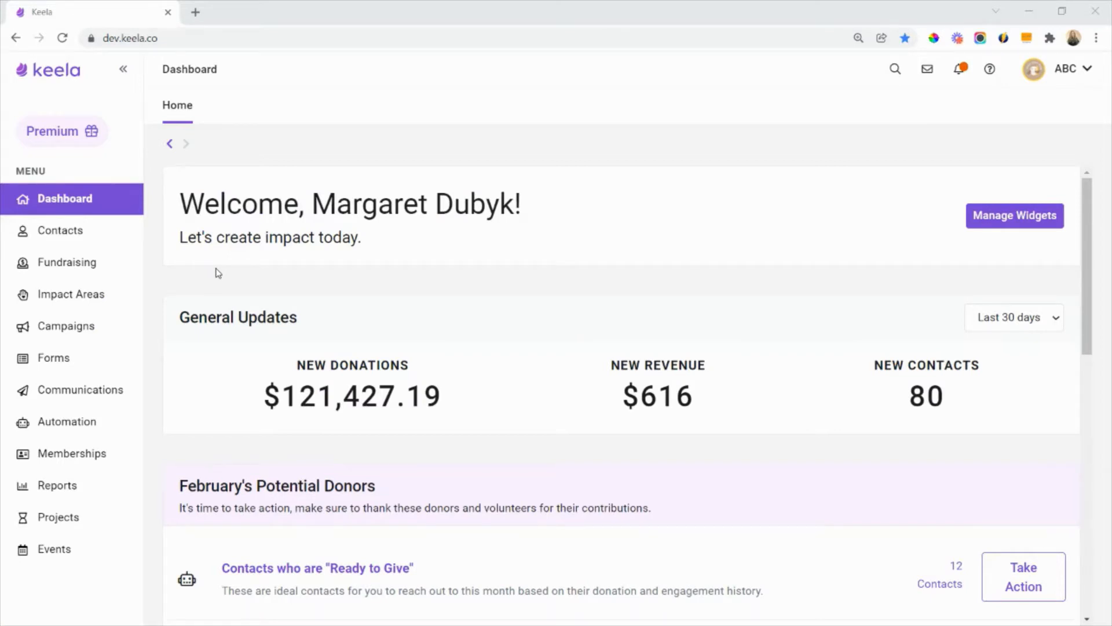
- Open the Peer-To-Peer campaigns list and check its notification options without changing them
left_click(115, 329)
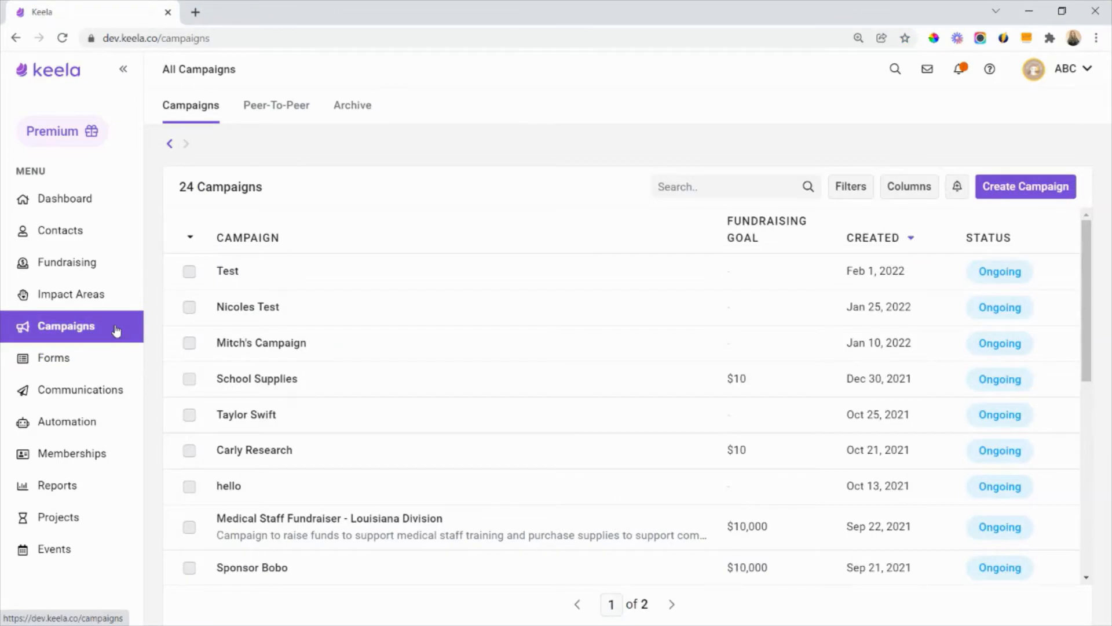
left_click(283, 112)
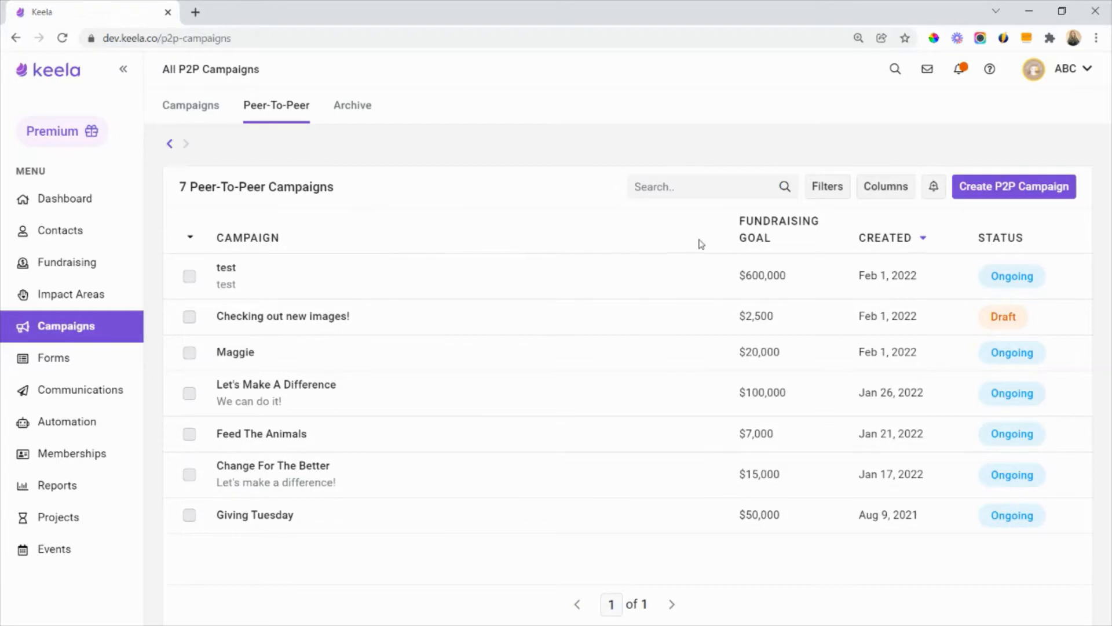
left_click(934, 187)
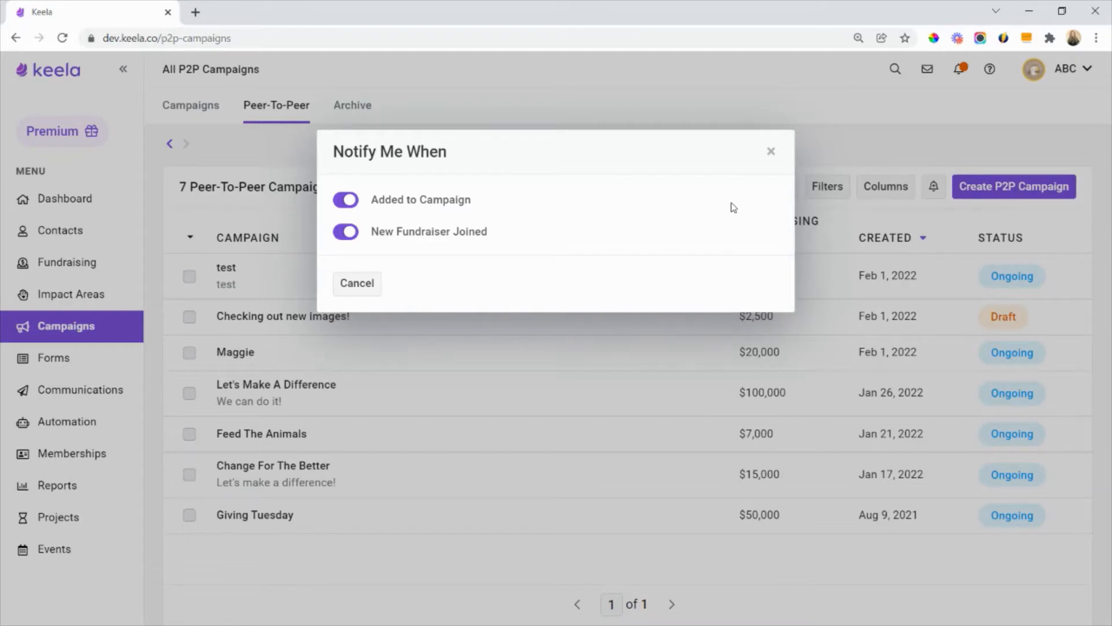
left_click(771, 151)
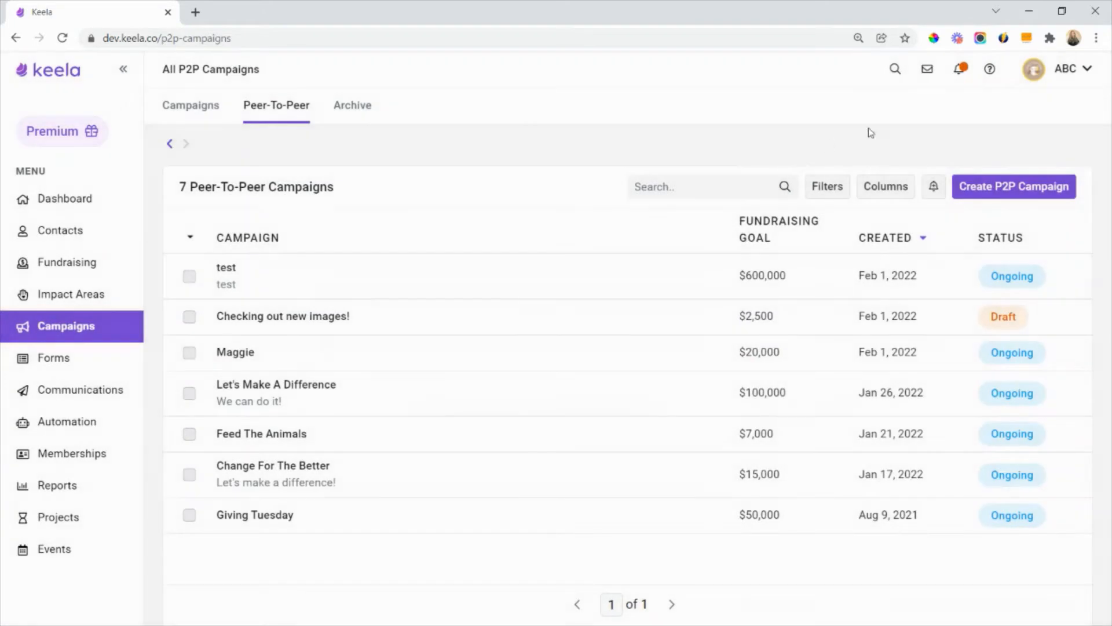
- Start a P2P campaign named Clean Water Project with description "Funding for the Clean Water Project provides water solutions that make water clean for use, accessible, and sustainable."
left_click(1018, 192)
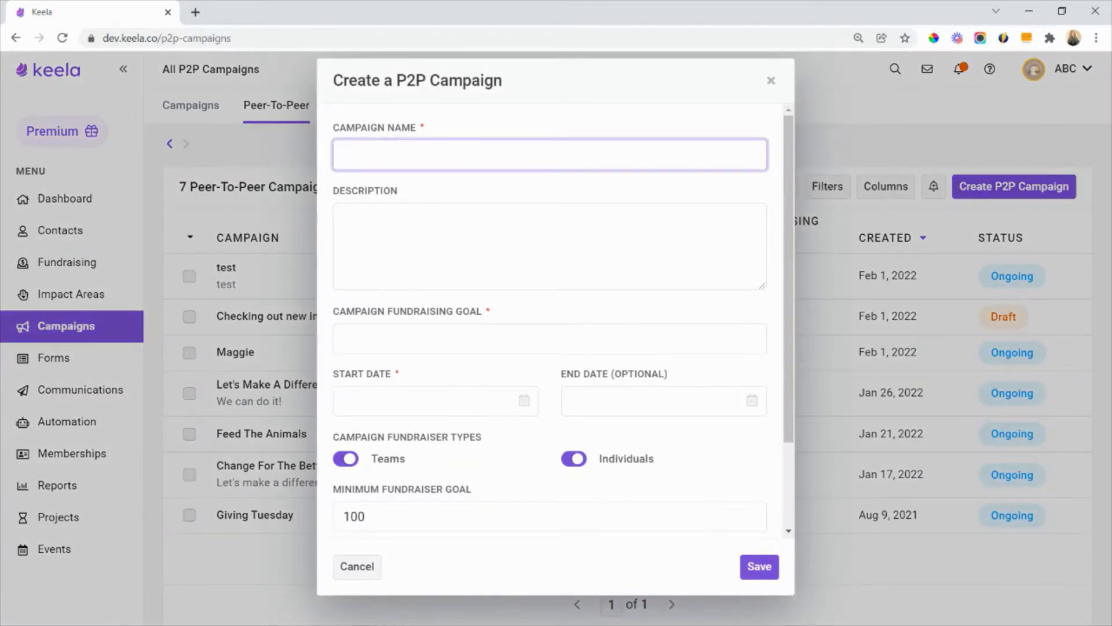
left_click(409, 149)
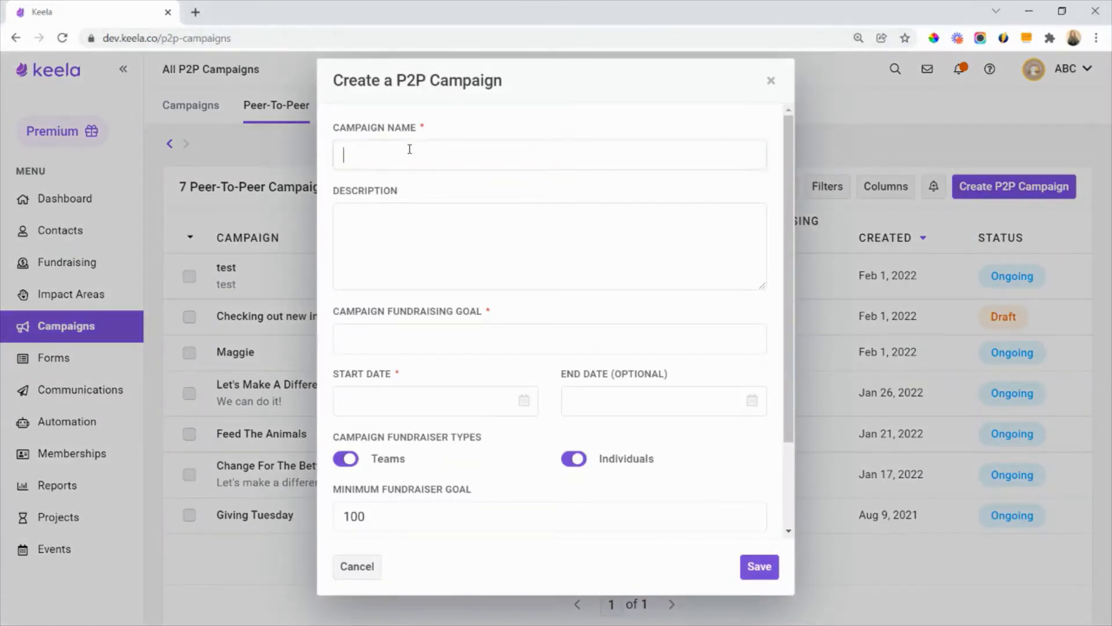
type("Clean Water Project")
left_click(495, 111)
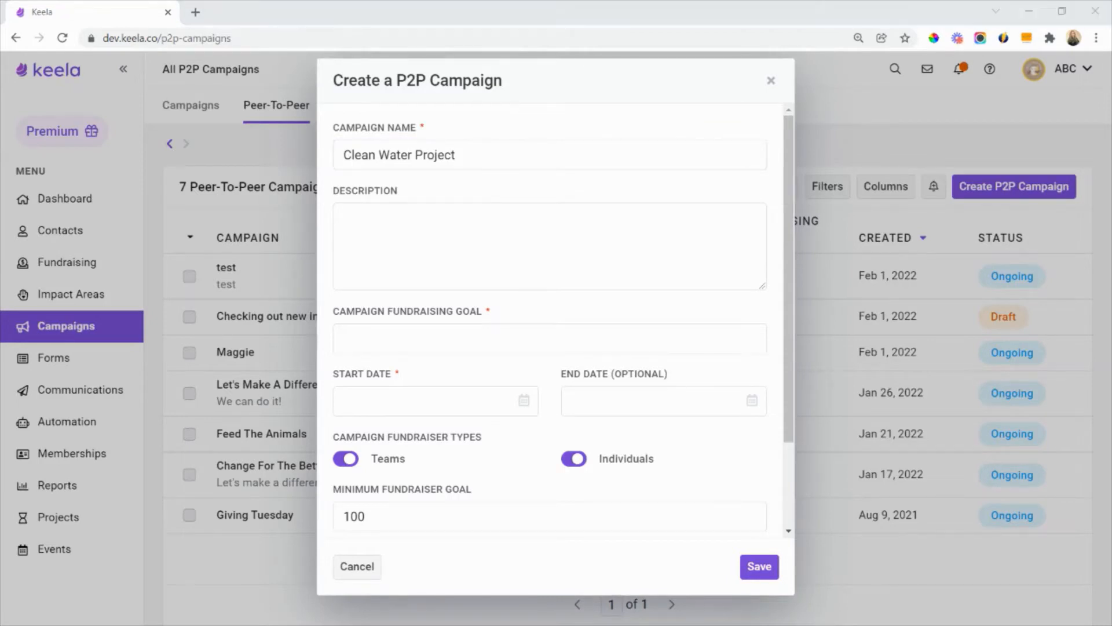
left_click(402, 225)
type("Funding for the Clean Water Project provides water solutions that make water clean for use, accessible, and sustainable.")
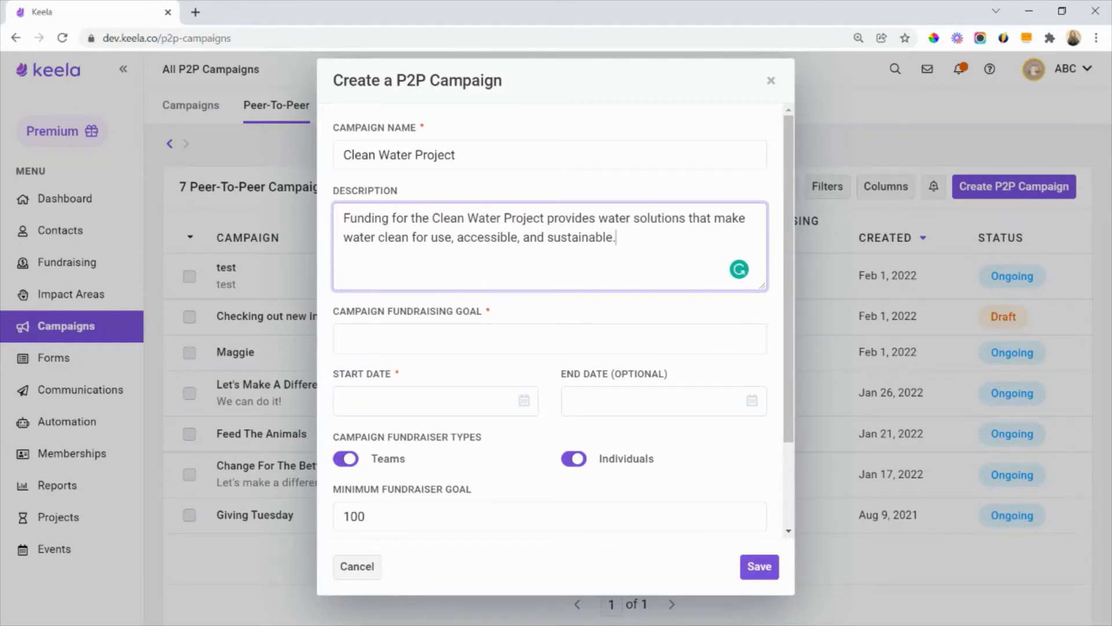
- Set the campaign fundraising goal to 20000 and the start date to February 2, 2022
left_click(438, 335)
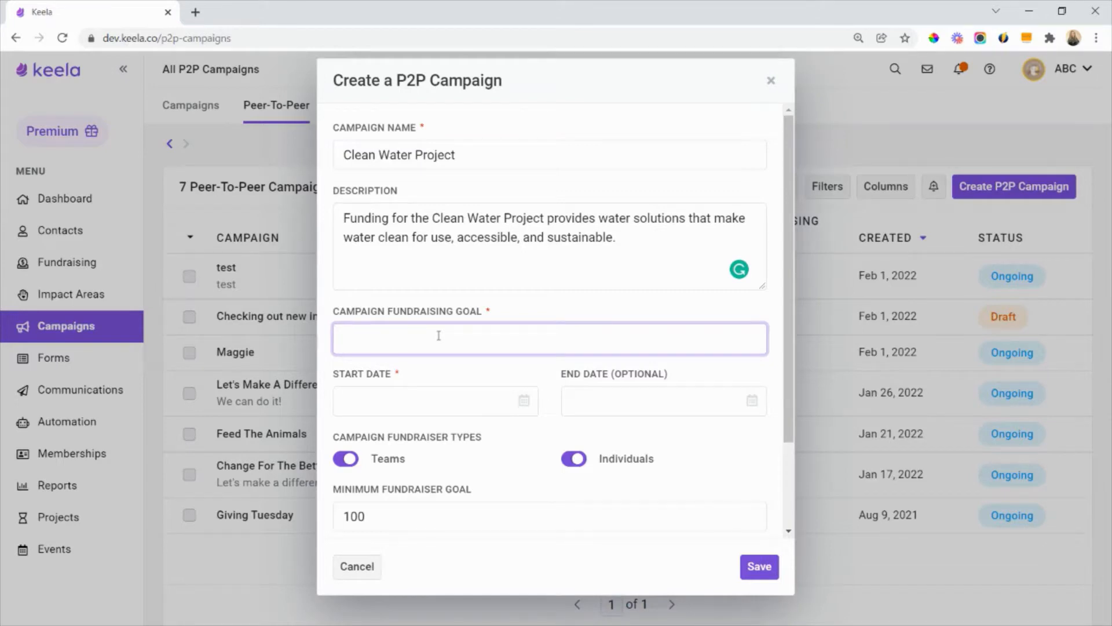
type("20000")
left_click(453, 377)
scroll(454, 344, "down", 1)
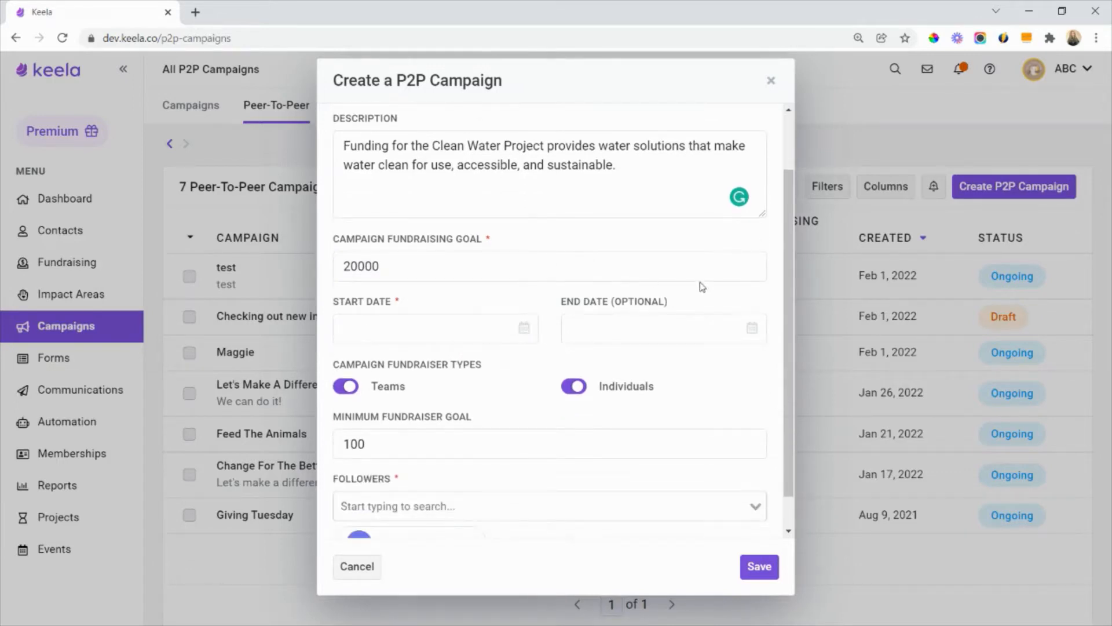
left_click(457, 329)
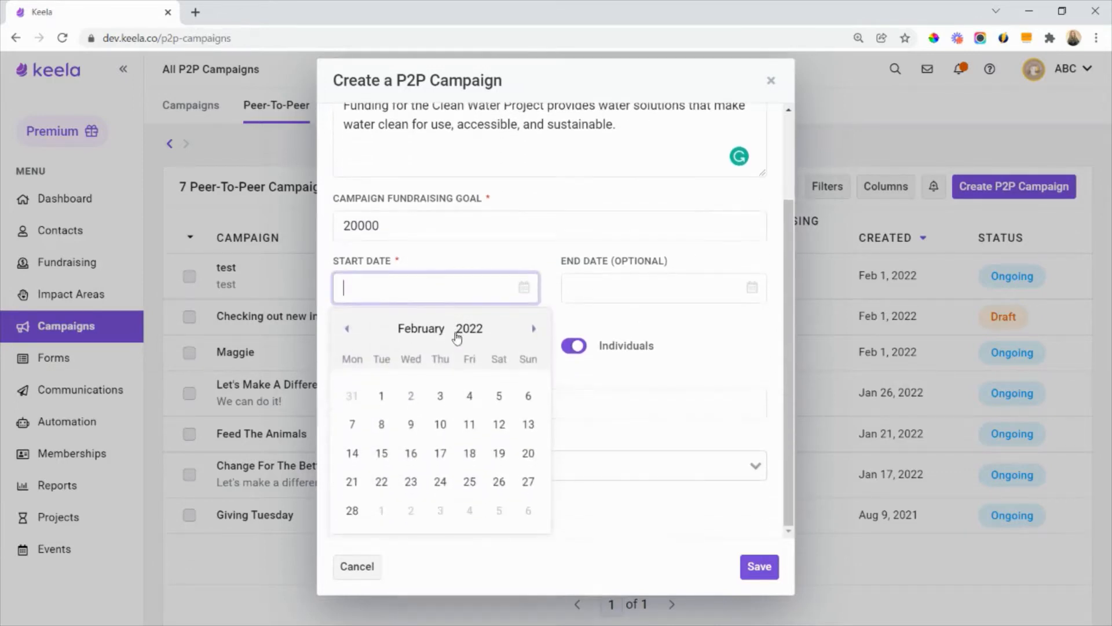
left_click(411, 395)
left_click(488, 262)
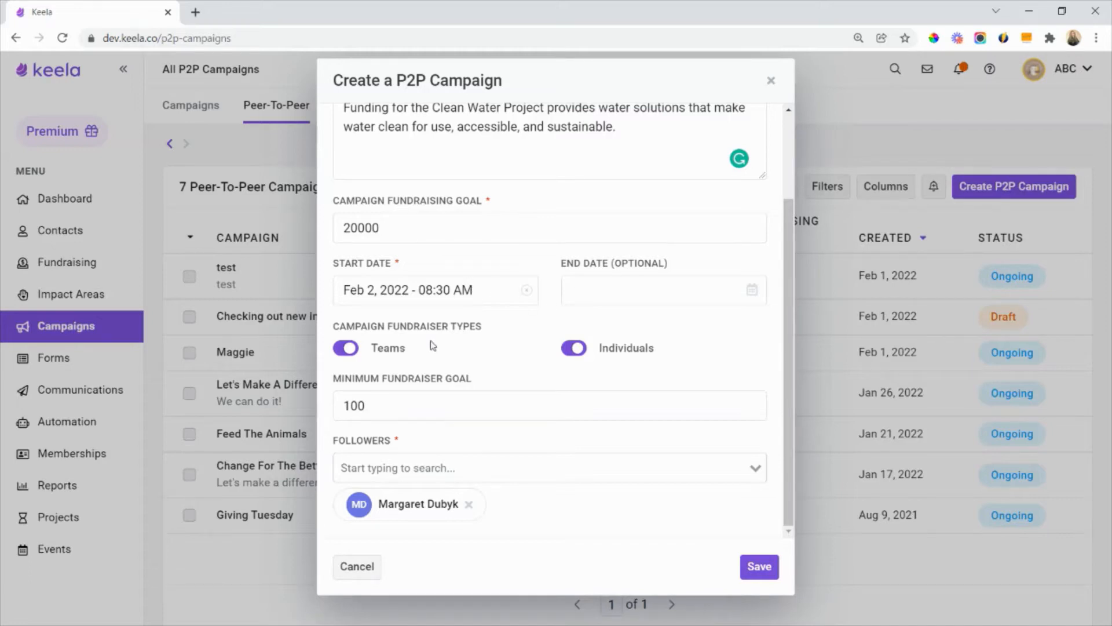
left_click_drag(500, 332, 325, 336)
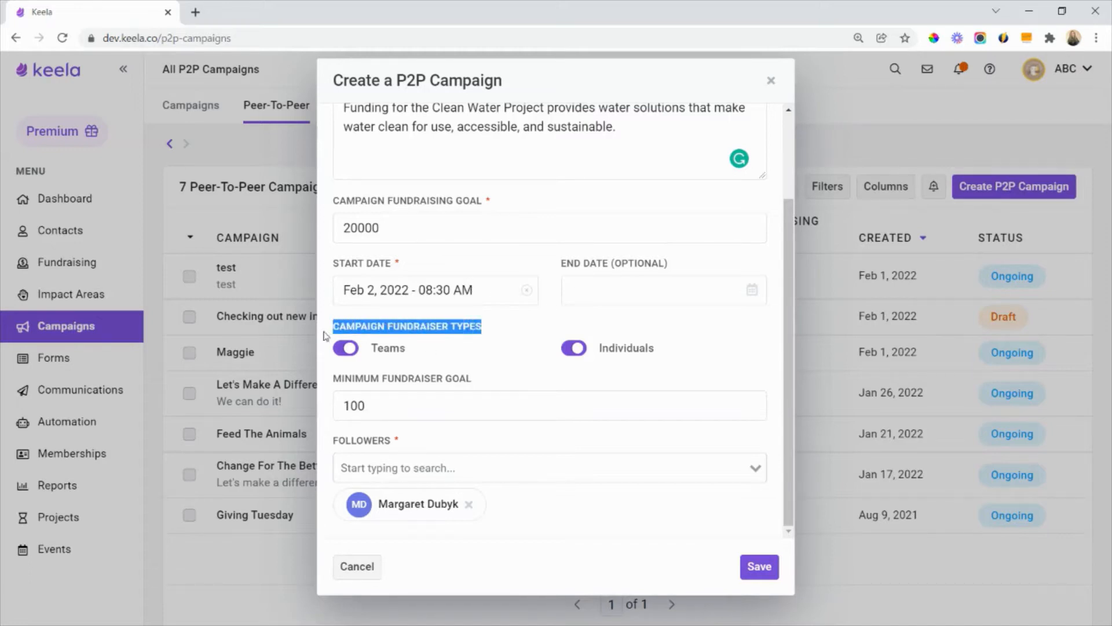
left_click(525, 332)
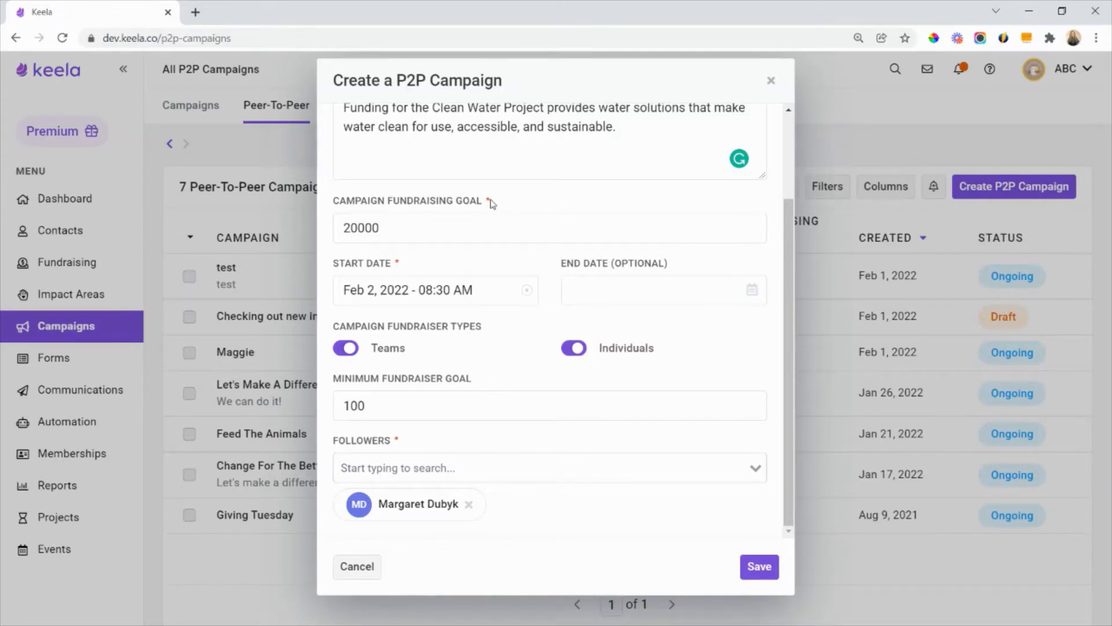
left_click_drag(491, 203, 338, 204)
left_click(518, 204)
left_click_drag(479, 384, 332, 386)
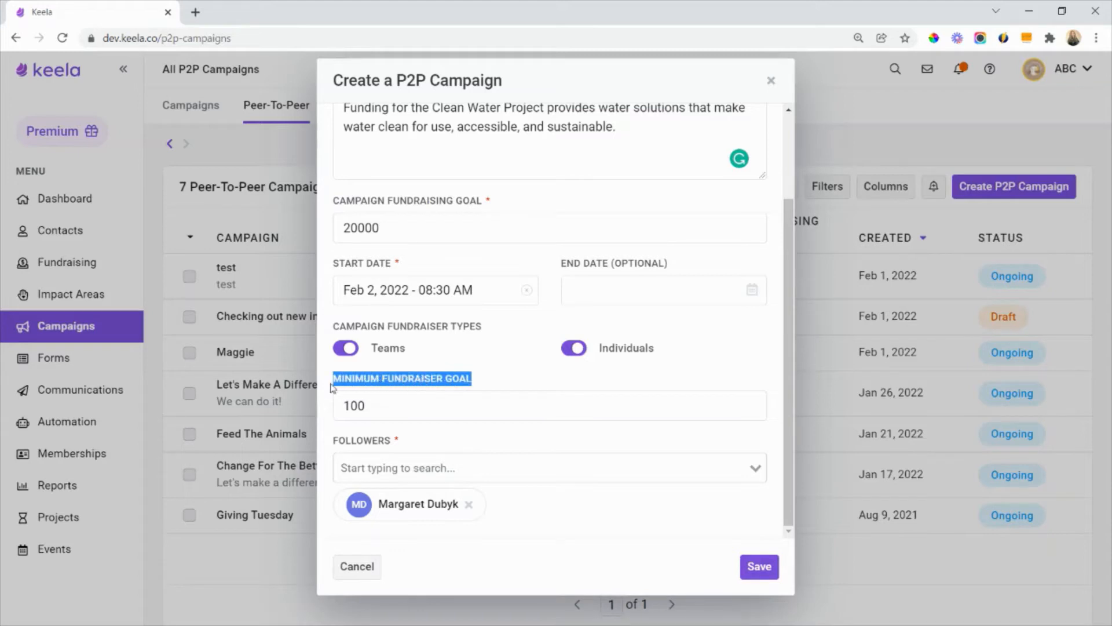
left_click(495, 385)
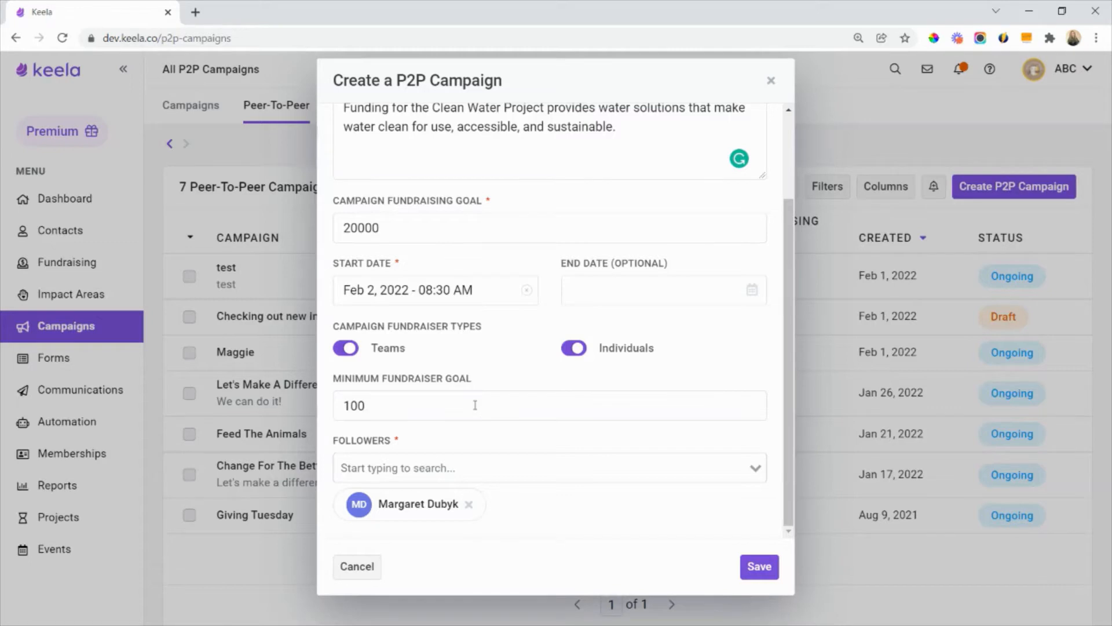
- Set the minimum fundraiser goal to 1000 and save the new campaign
left_click(475, 404)
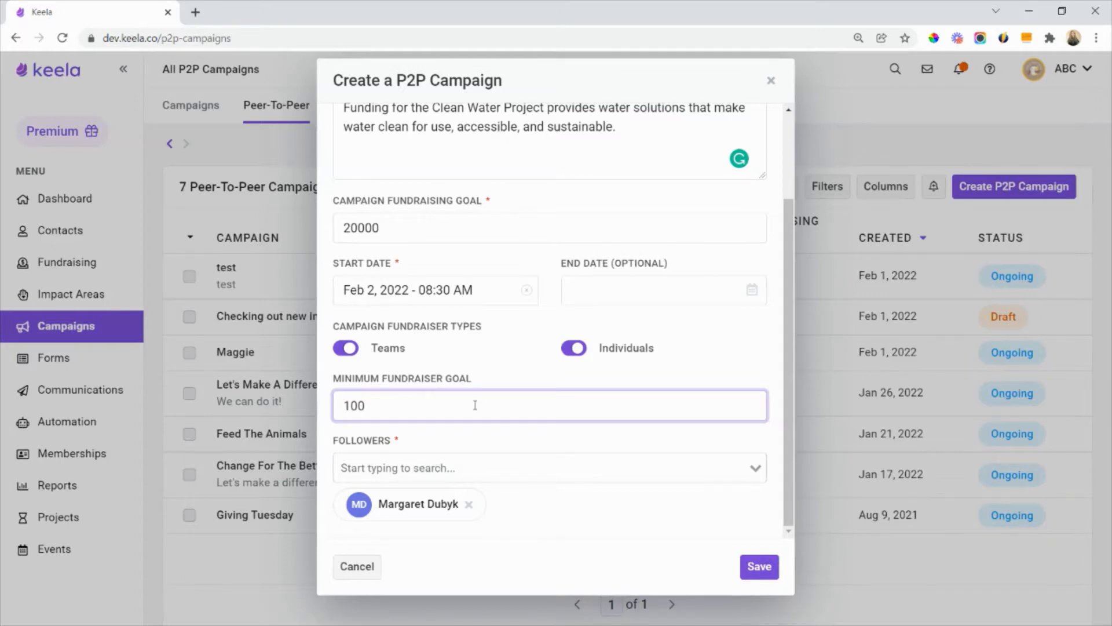
type("0")
left_click(519, 377)
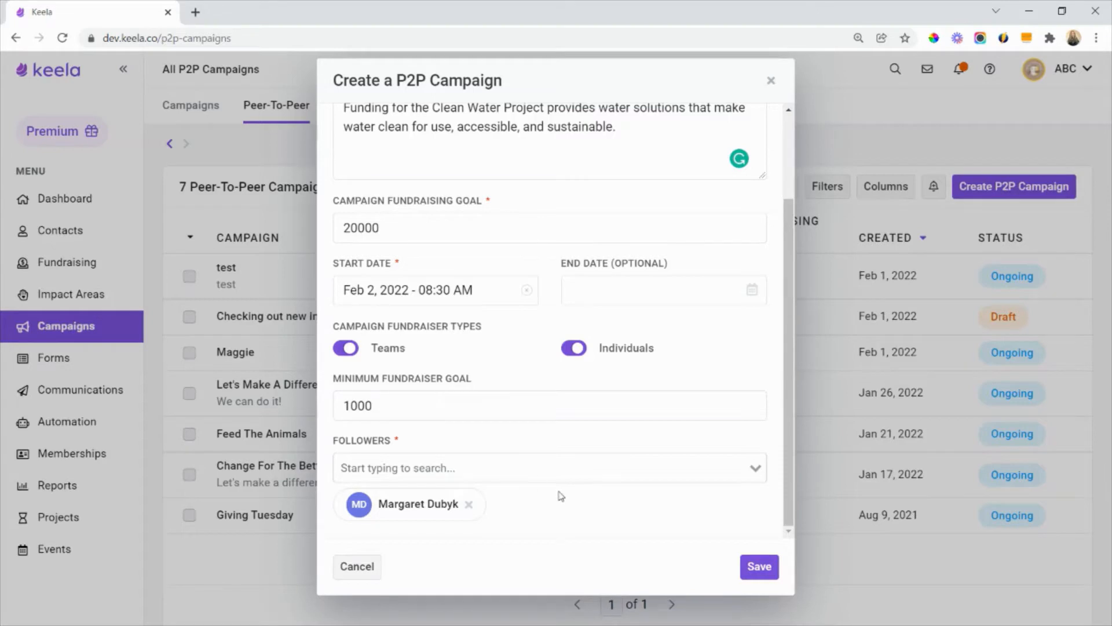
left_click(744, 565)
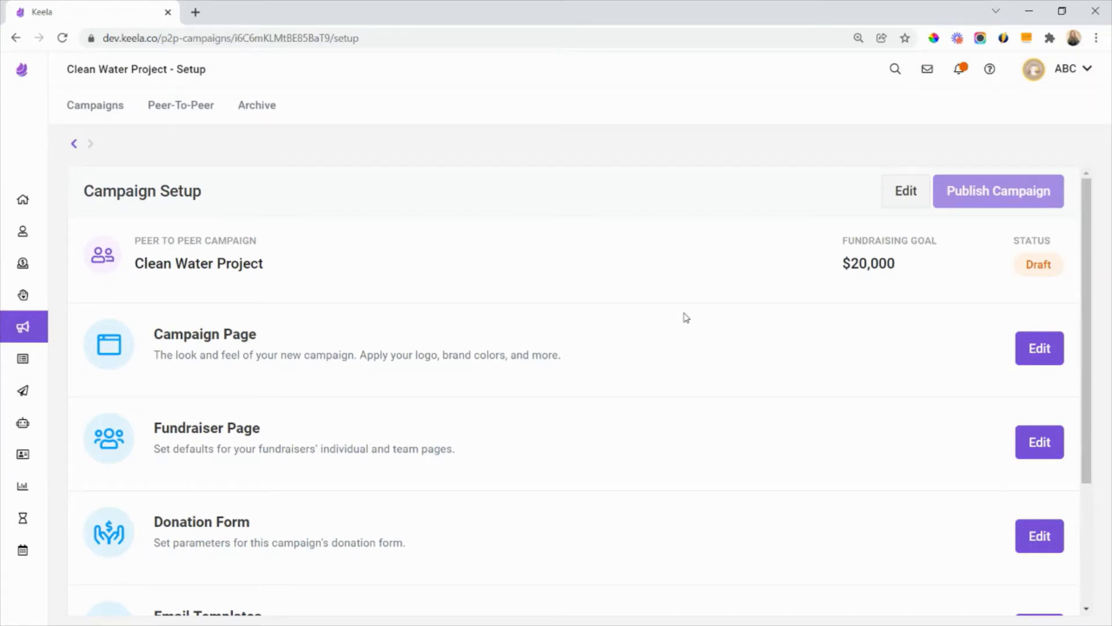
- Examine the campaign setup sections, from Campaign Page to Email Templates, and the condition for publishing
scroll(686, 317, "down", 1)
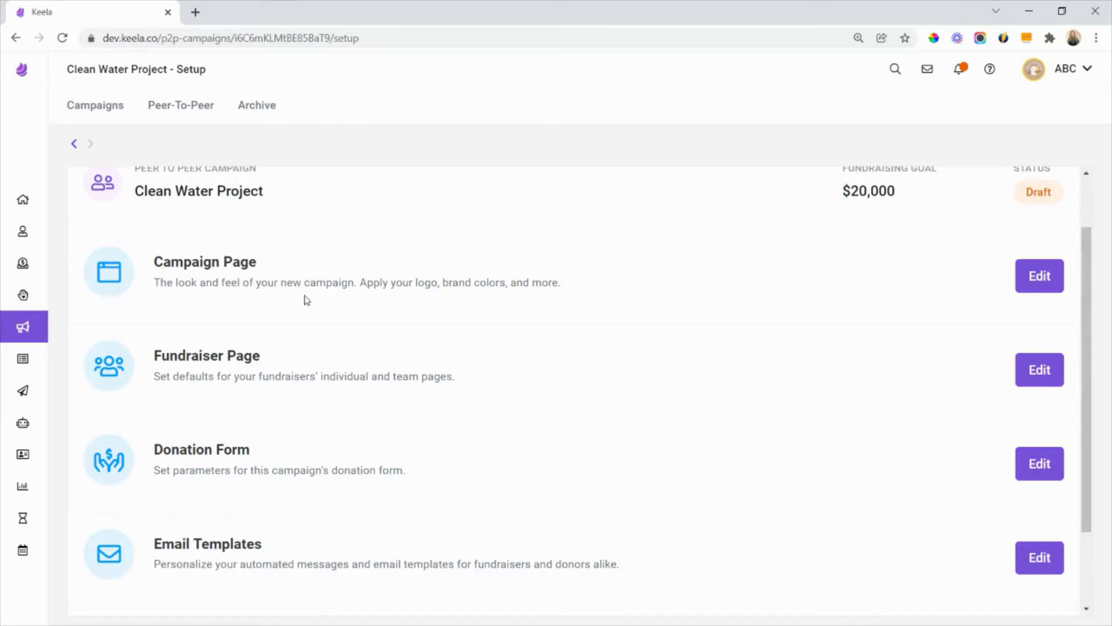
scroll(305, 298, "down", 1)
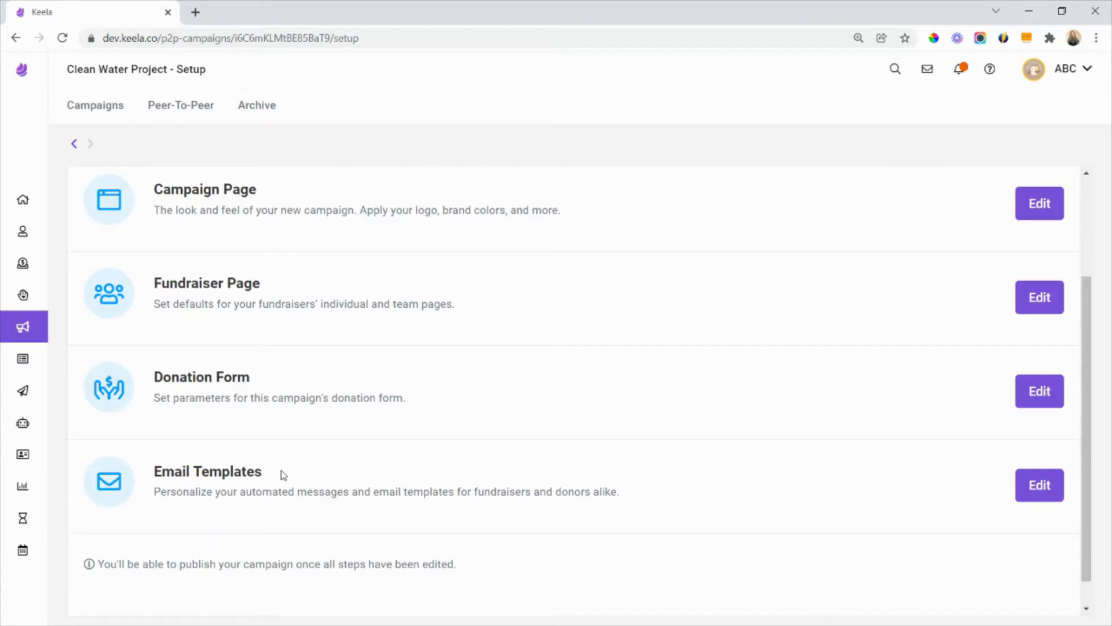
scroll(290, 394, "up", 3)
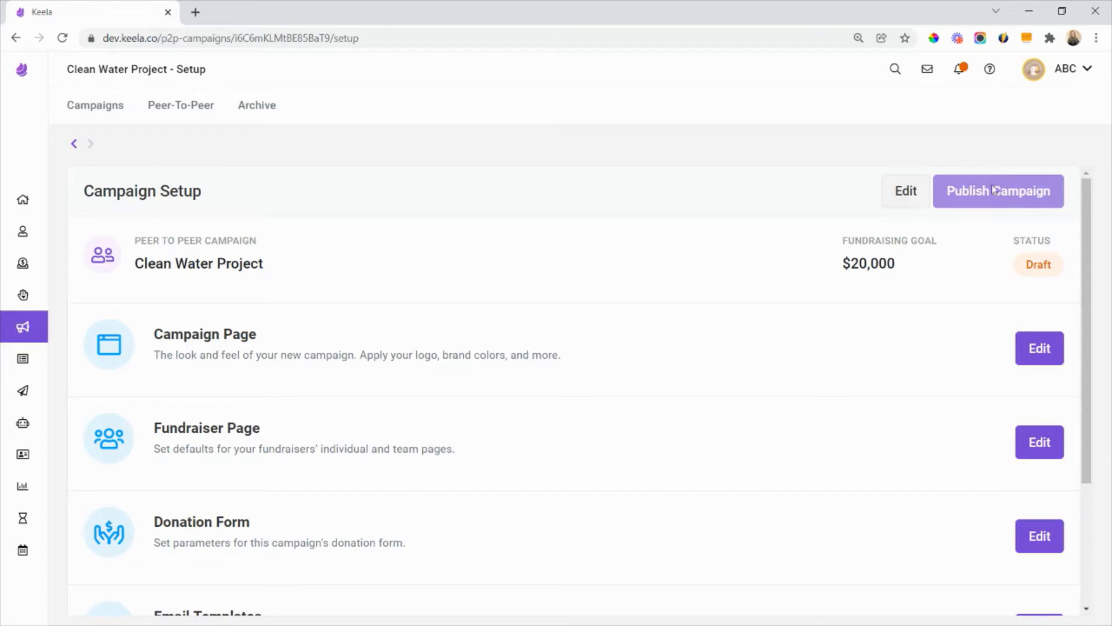
scroll(666, 303, "down", 3)
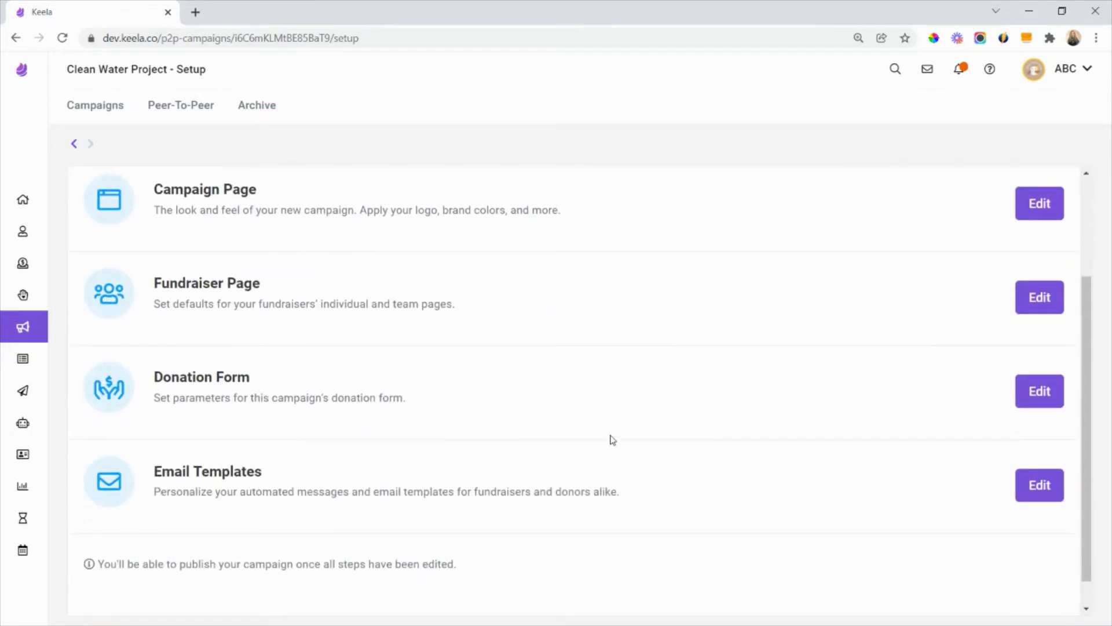
scroll(811, 342, "up", 3)
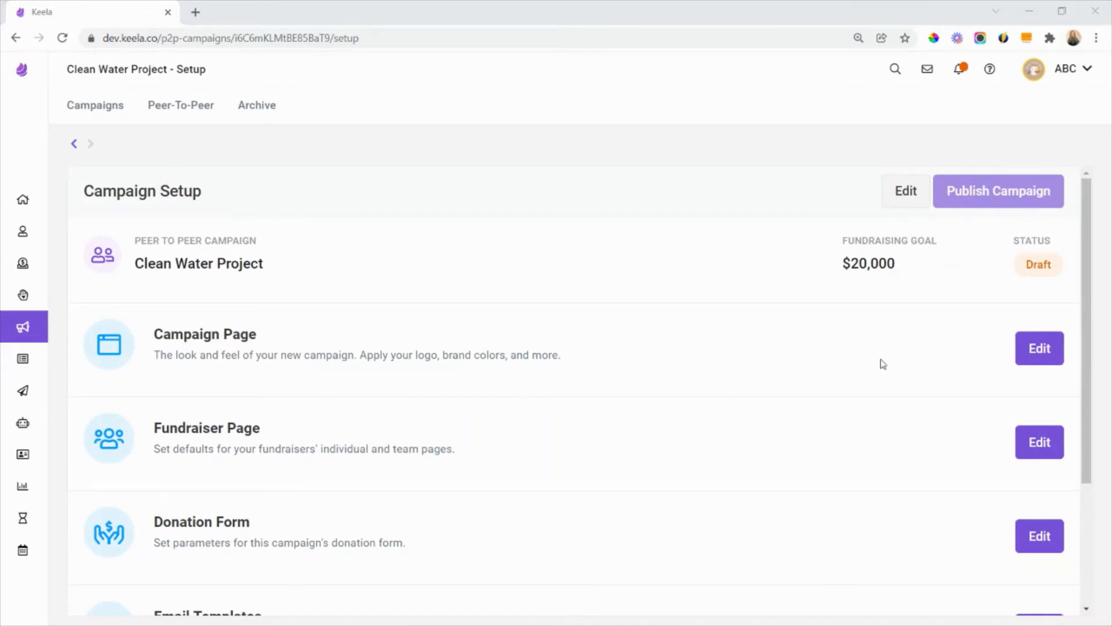
- Open the Campaign Page section for editing and look through the landing page preview down to the comments
left_click(1039, 348)
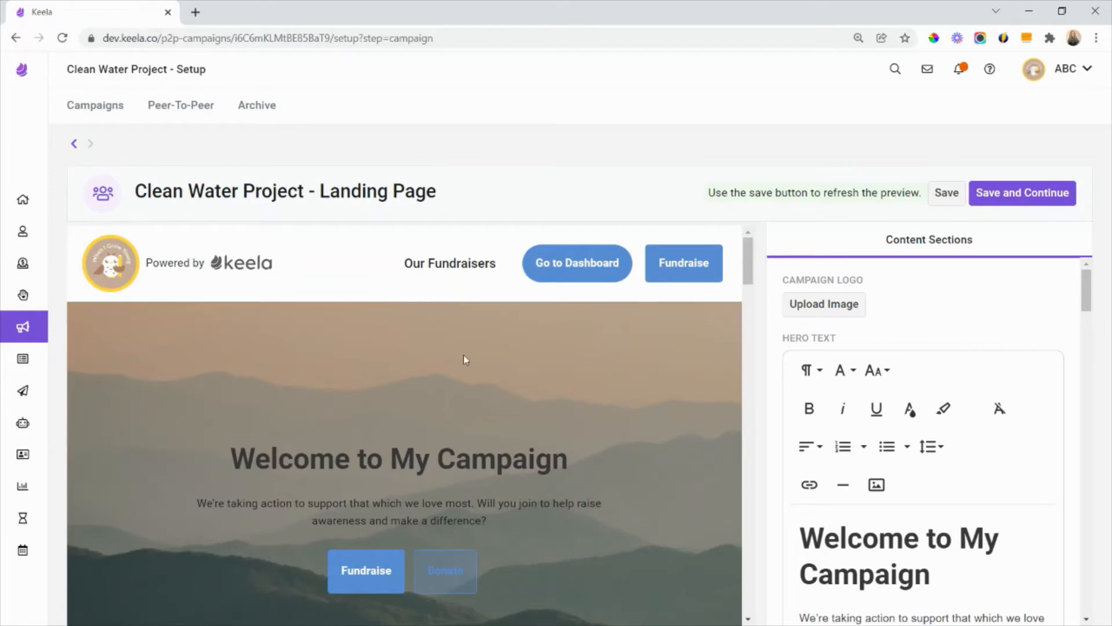
scroll(463, 355, "down", 12)
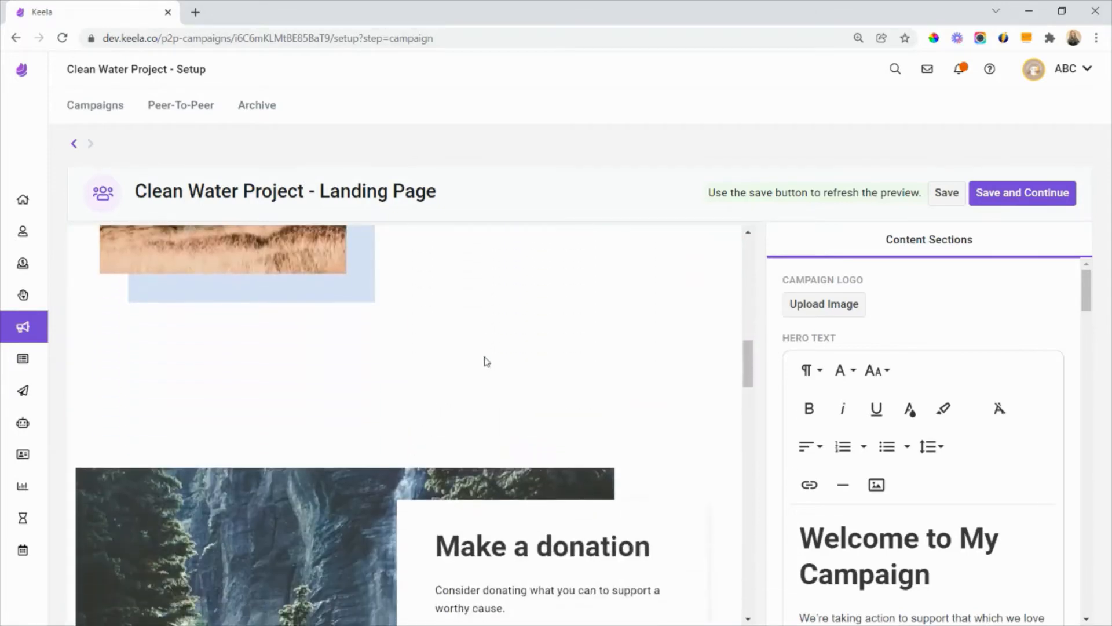
scroll(486, 362, "down", 10)
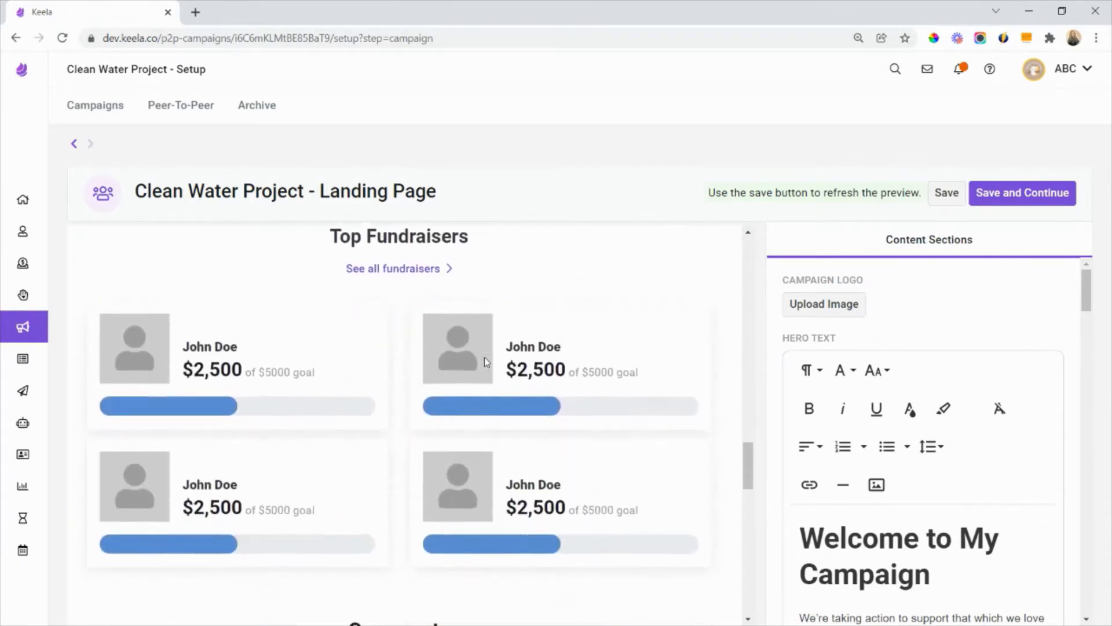
scroll(485, 362, "down", 4)
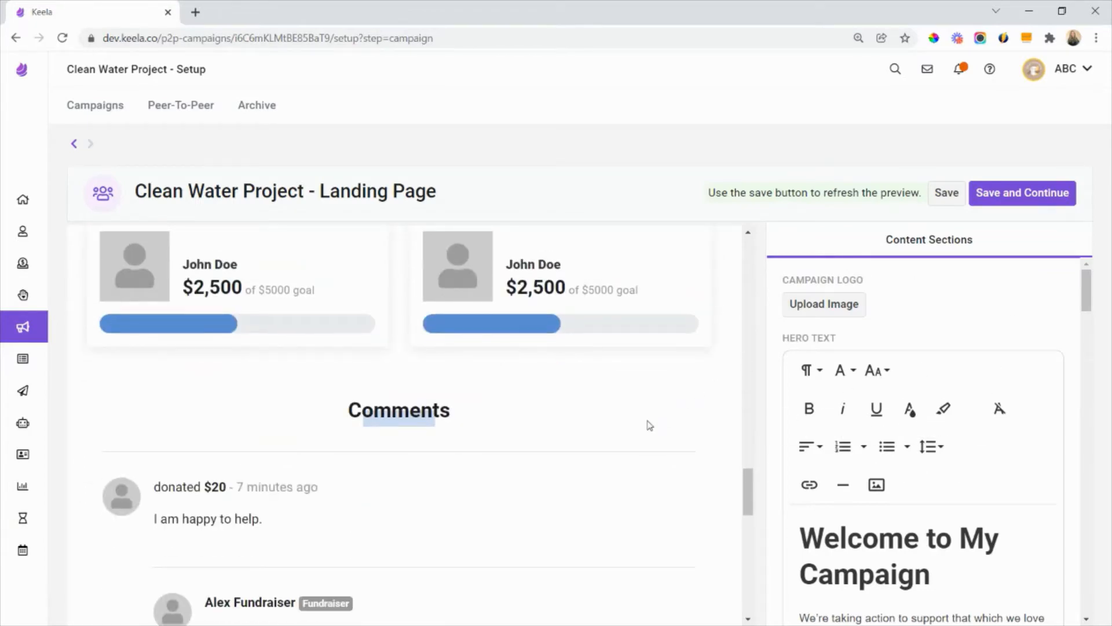
scroll(646, 421, "up", 15)
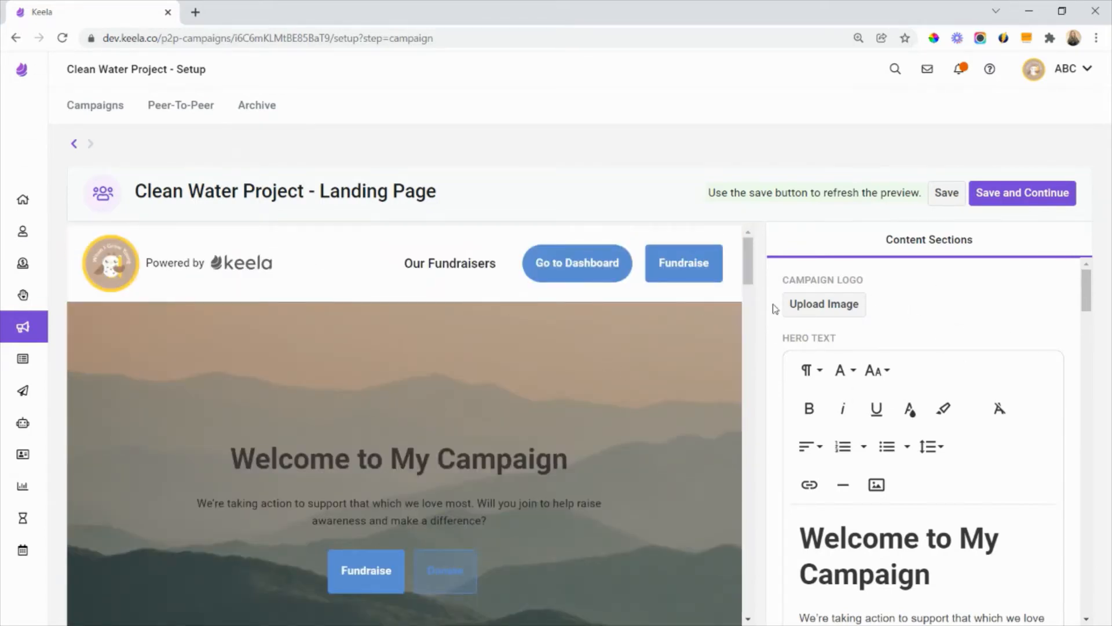
- Upload the yellow water drop image from the Campaign Images folder on the Desktop as the campaign logo
left_click_drag(864, 282, 773, 289)
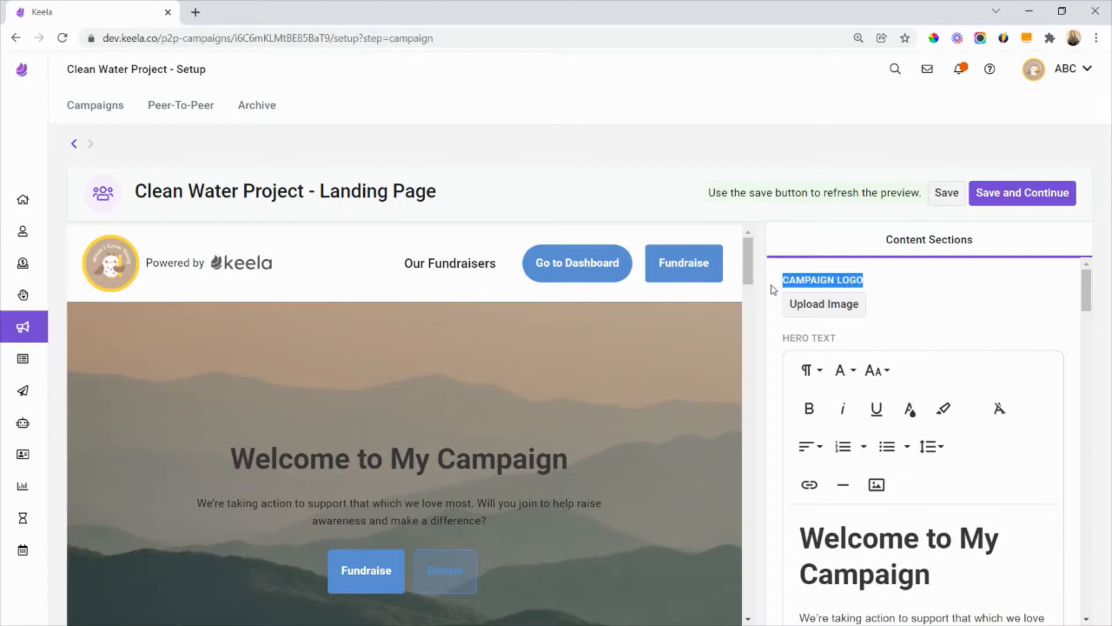
left_click(874, 288)
mouse_move(68, 312)
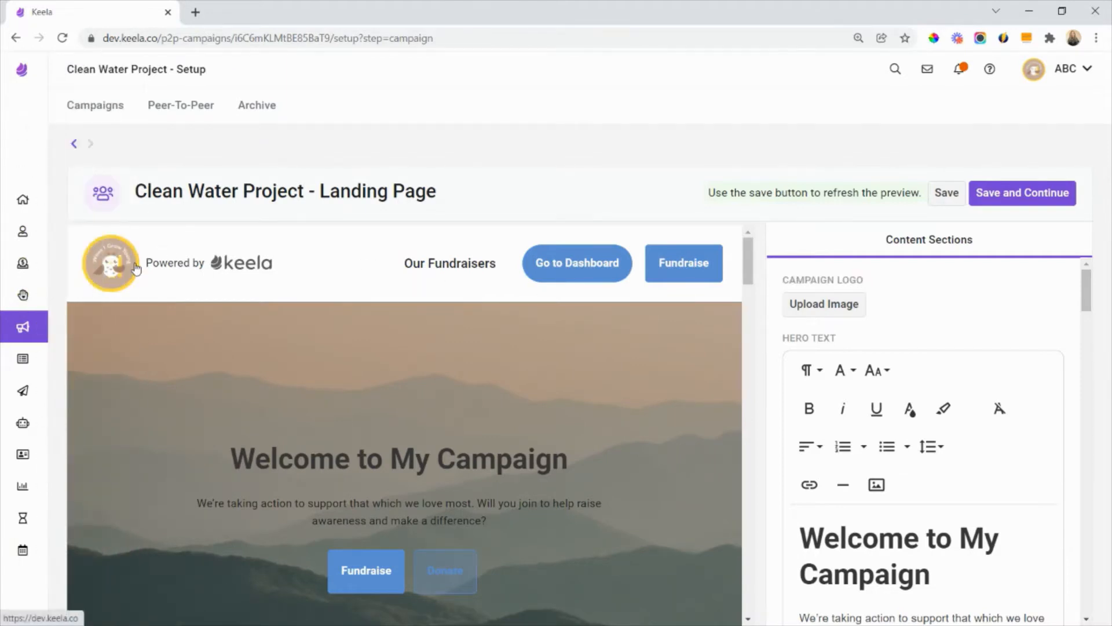
left_click(851, 309)
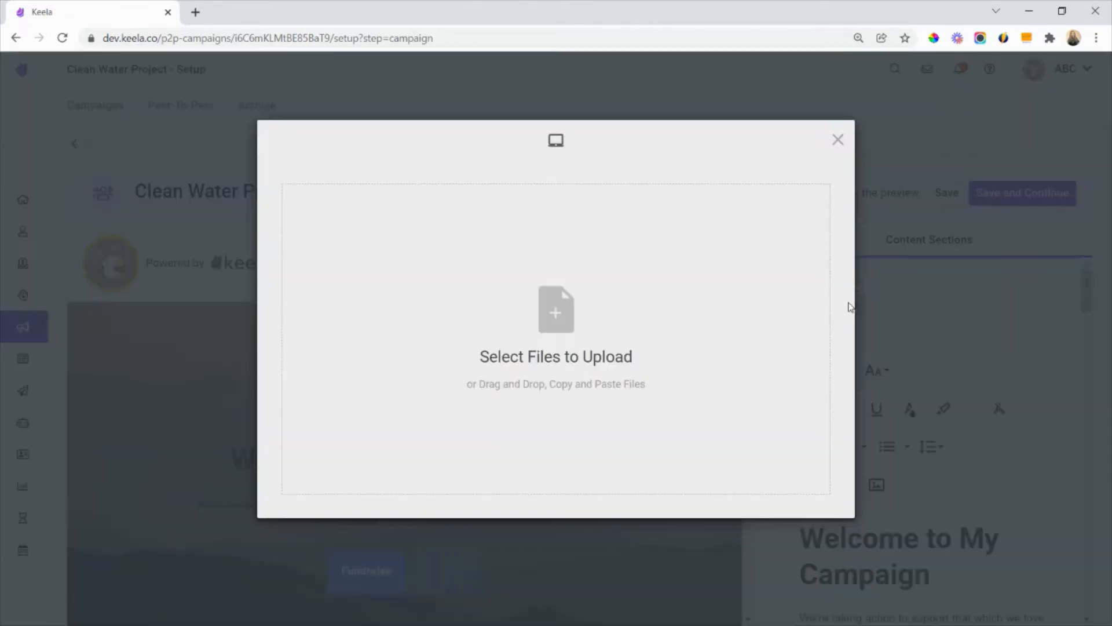
left_click(583, 307)
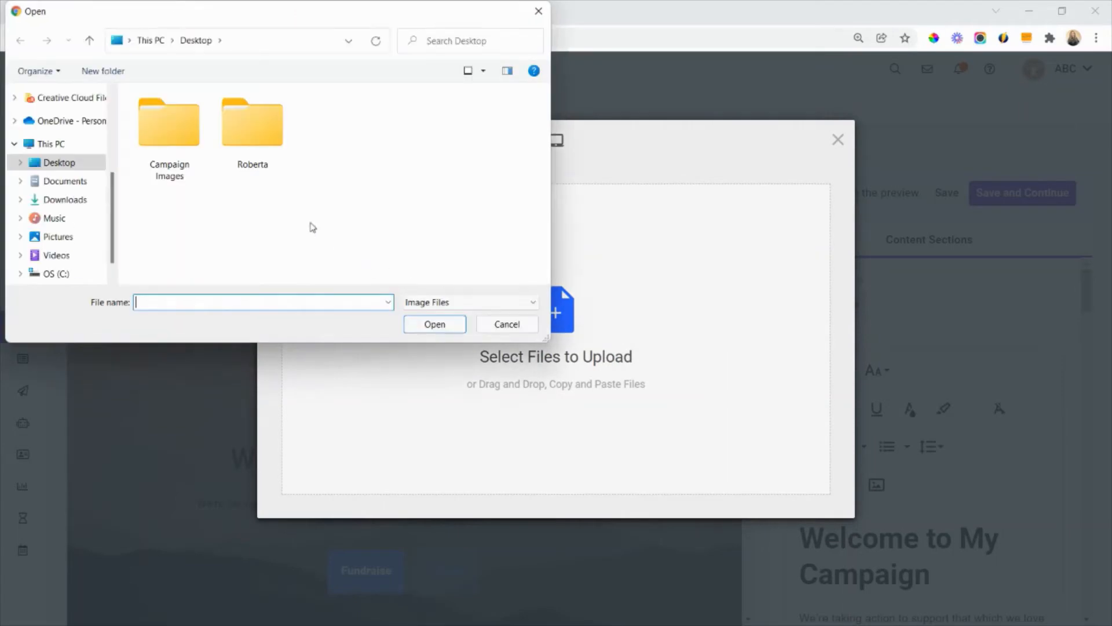
left_click(180, 140)
double_click(180, 140)
double_click(169, 200)
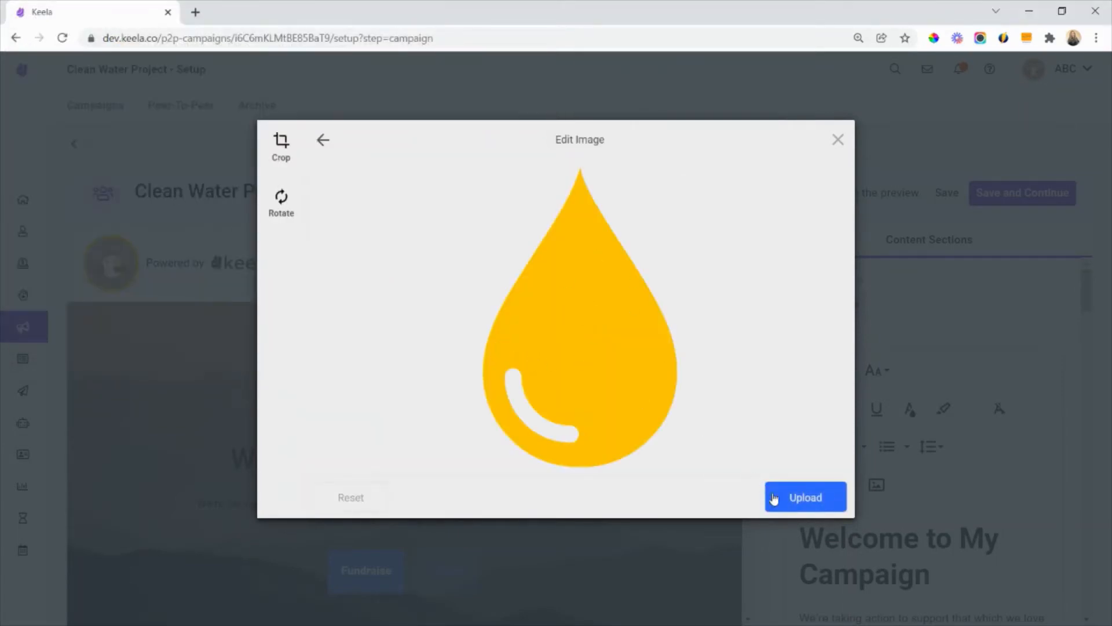
left_click(794, 504)
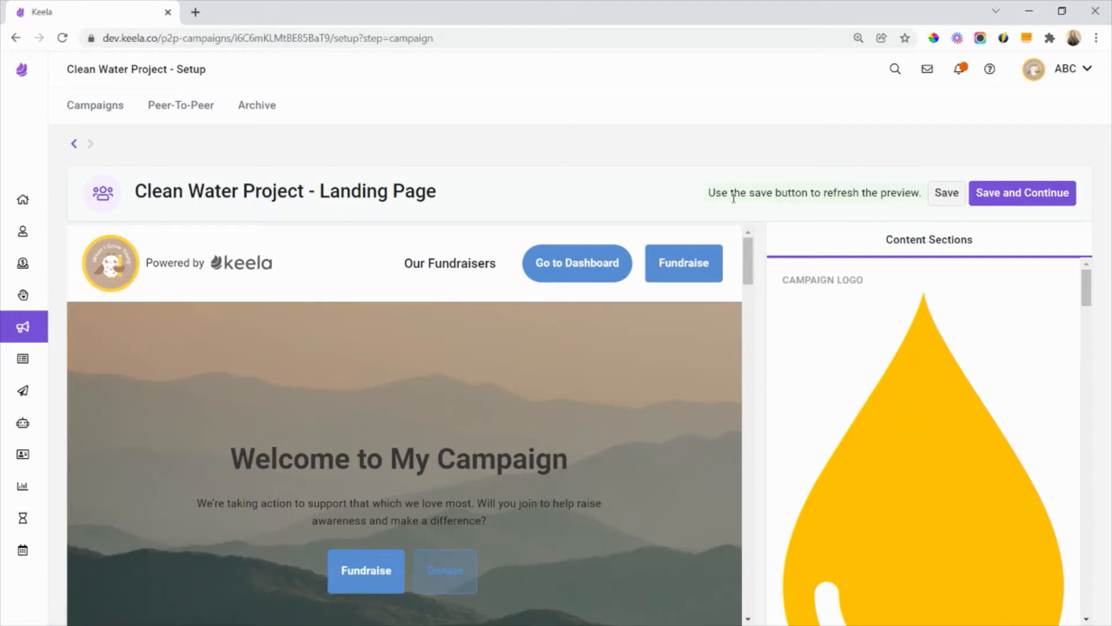
- Save the landing page to refresh its preview with the new campaign logo
left_click_drag(709, 193, 917, 195)
left_click(627, 194)
left_click(938, 197)
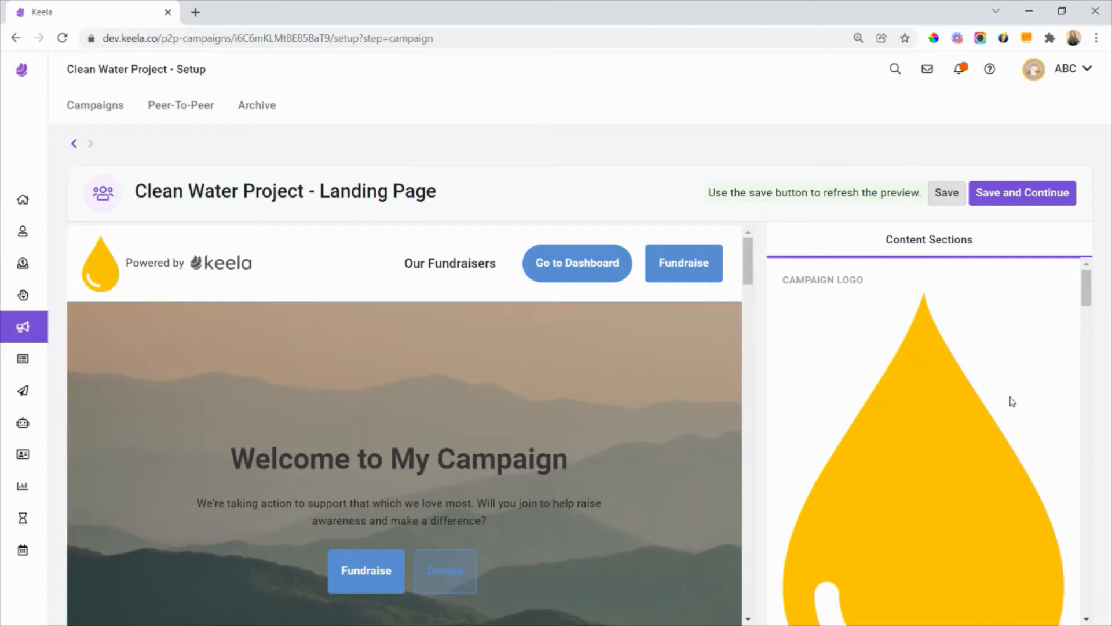
- Replace the default hero text with the heading "Keep Our Water Clean" and the paragraph about raising money for clean water in Uganda
scroll(1013, 401, "down", 3)
scroll(1012, 401, "down", 4)
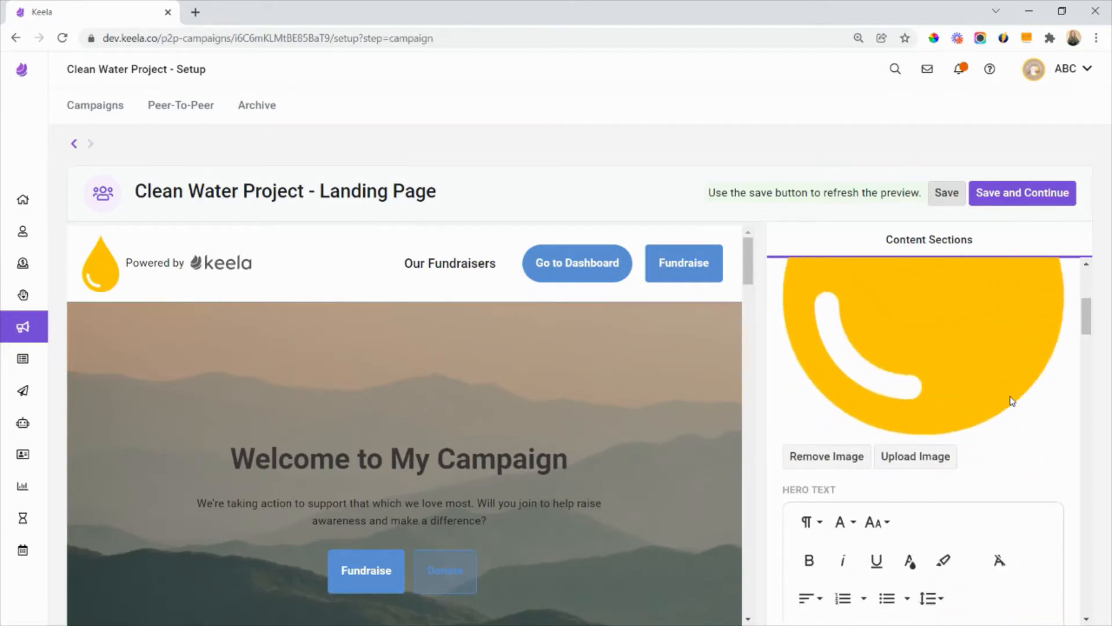
scroll(1013, 401, "down", 1)
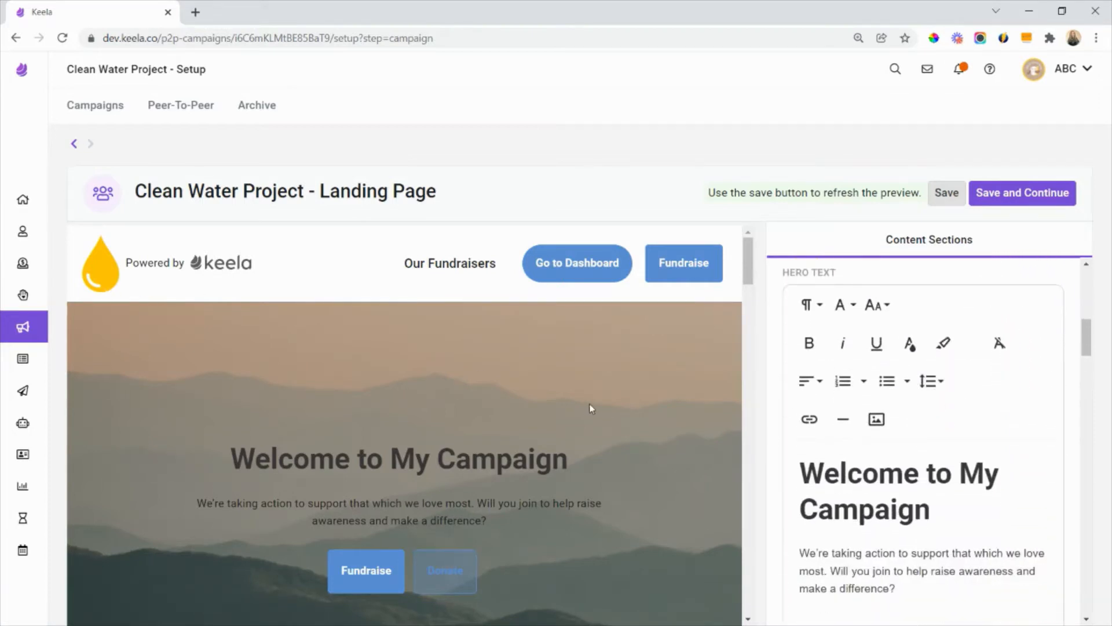
scroll(591, 408, "down", 3)
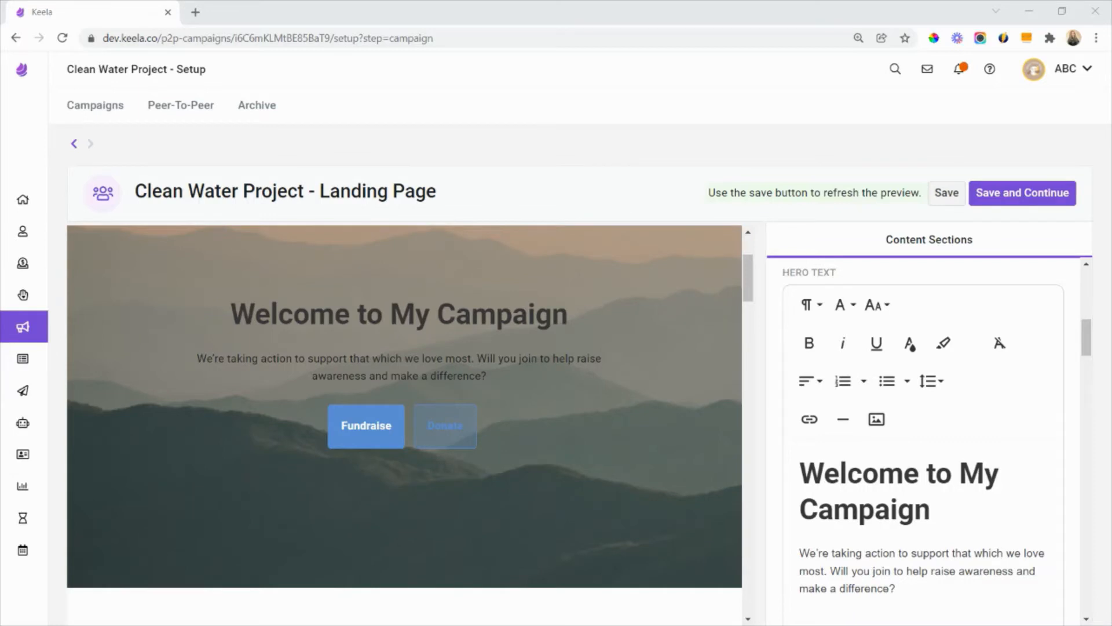
scroll(832, 455, "down", 1)
left_click_drag(917, 534, 804, 396)
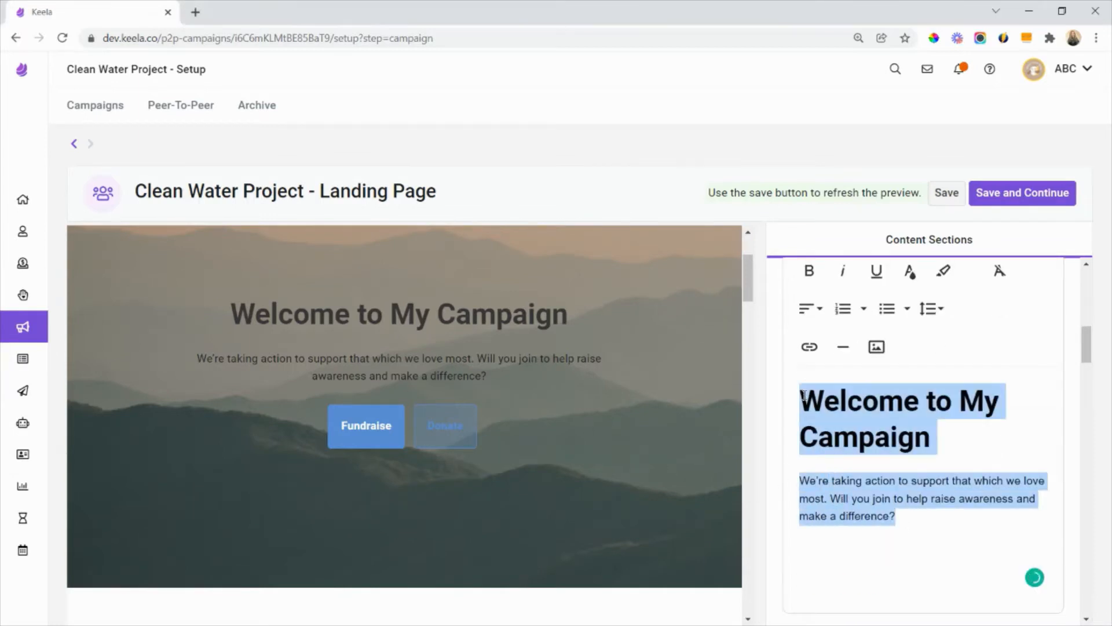
type("Keep Our Water Clean People like you around the world have raised hundreds of thousands of dollars for clean water in Uganda. Ready to be a part of the difference?")
- Make the "Keep Our Water Clean" heading bold and set its font size to 36
left_click_drag(936, 393, 767, 395)
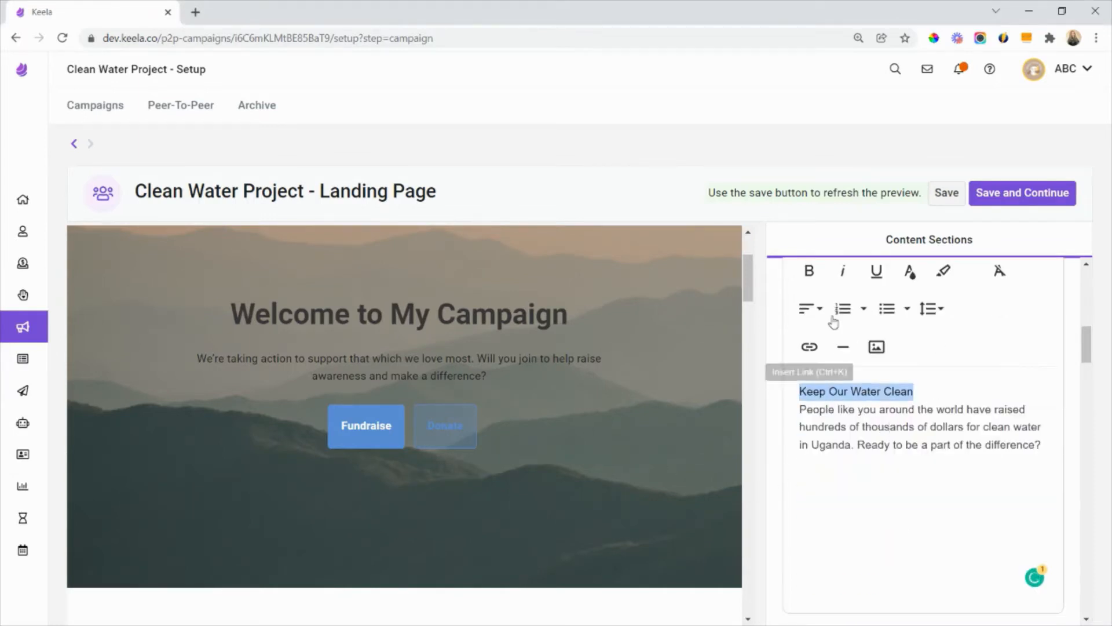
left_click(809, 270)
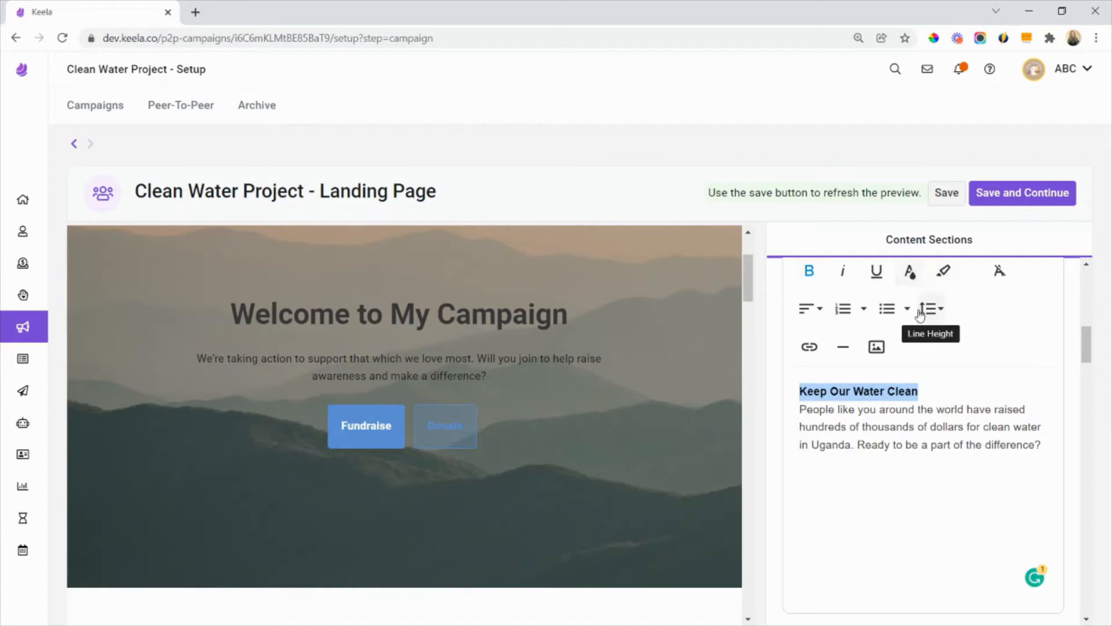
scroll(920, 313, "up", 1)
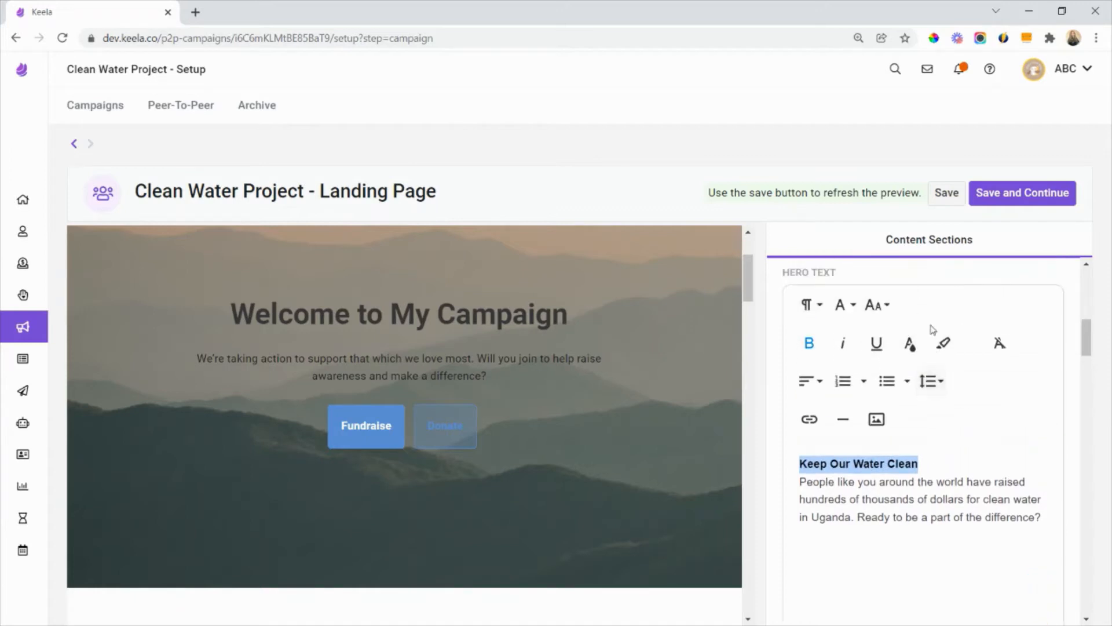
left_click(838, 306)
left_click(875, 304)
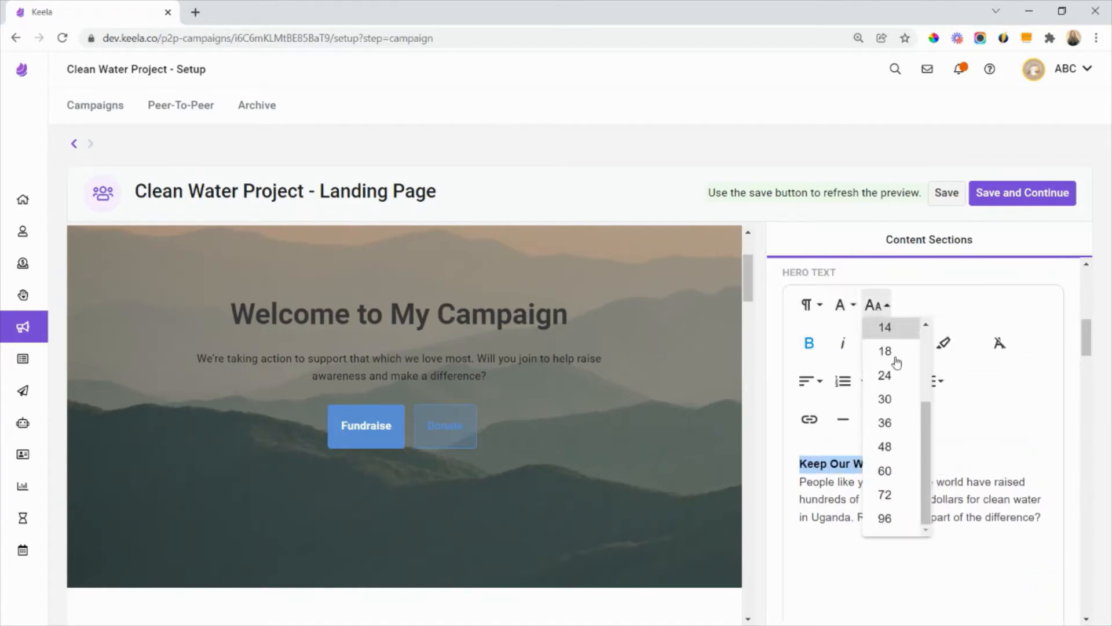
left_click(885, 422)
left_click(913, 522)
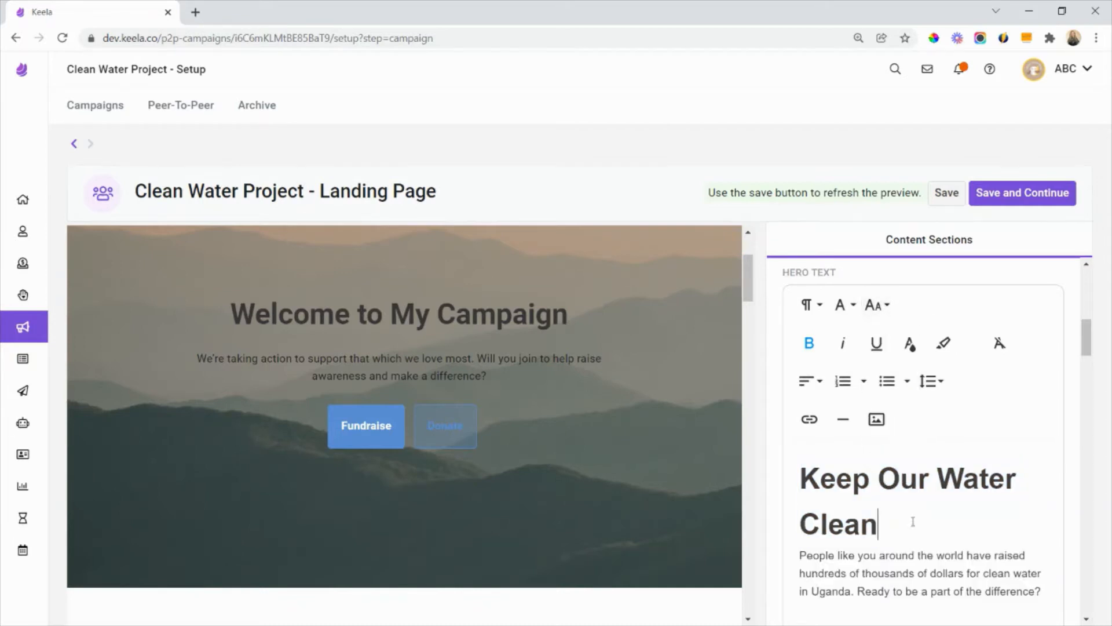
- Color the whole hero text white and save the landing page
scroll(913, 522, "down", 1)
left_click_drag(1043, 520, 808, 412)
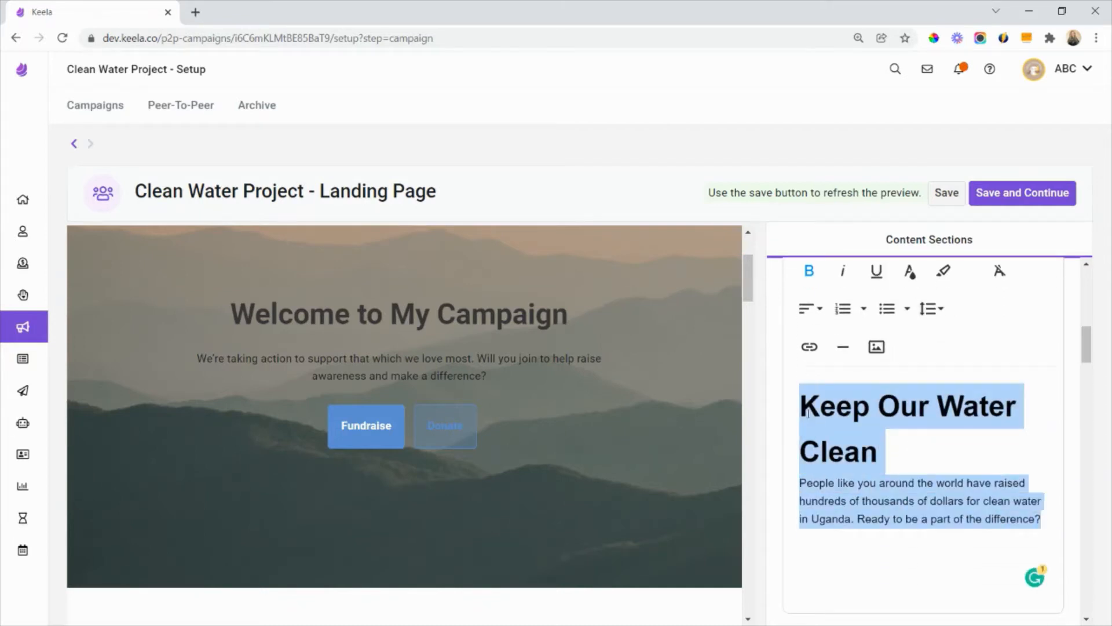
left_click(910, 273)
left_click(1028, 366)
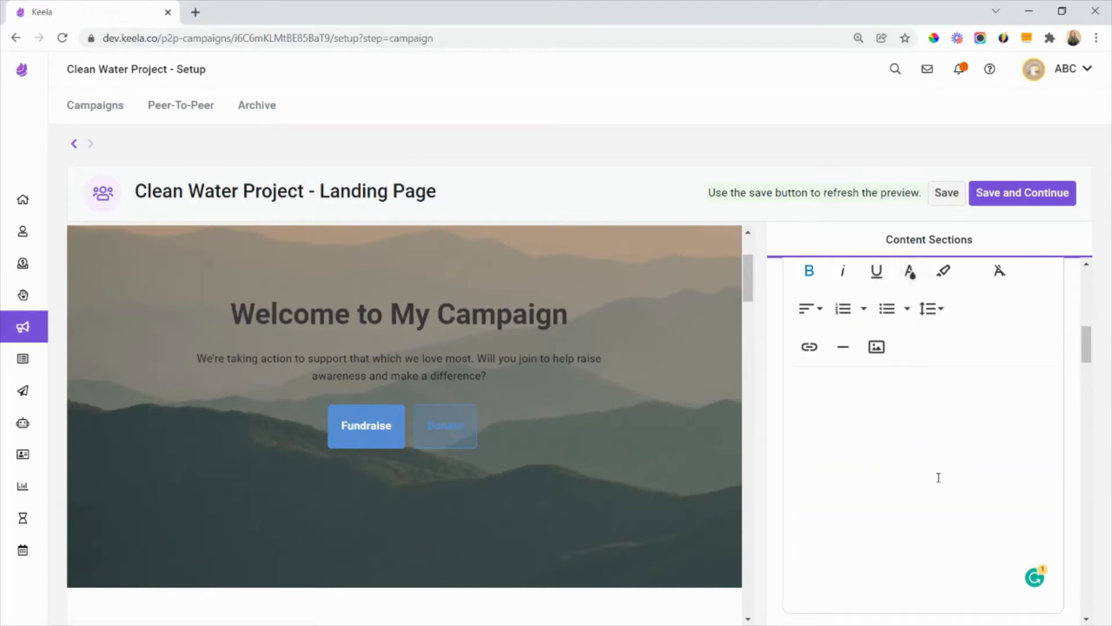
left_click(946, 201)
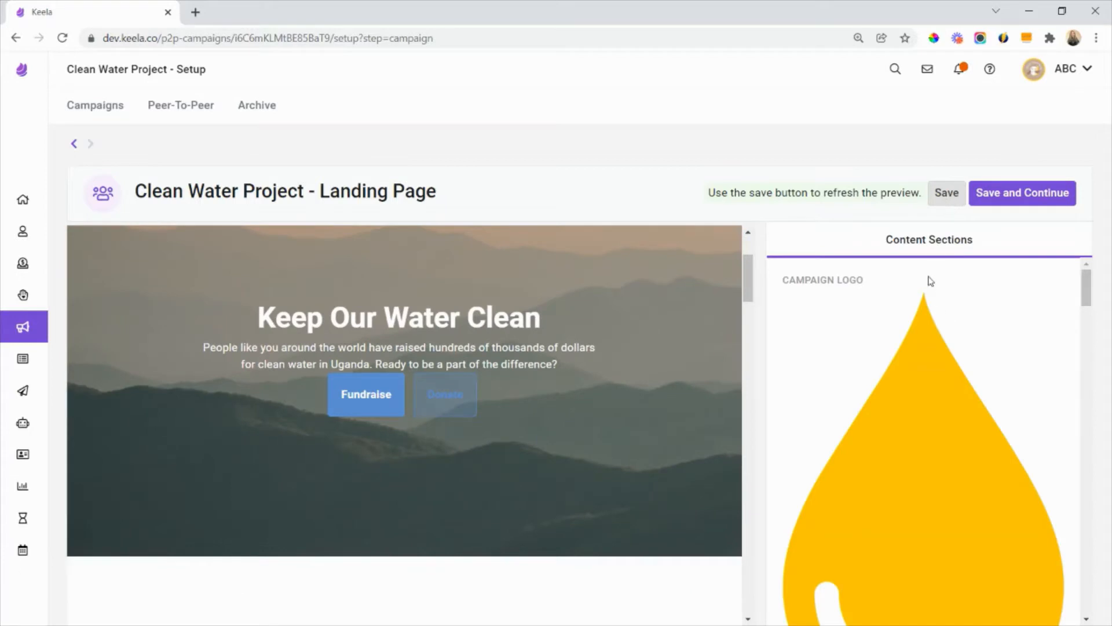
- Add a blank line after the hero paragraph to space it from the buttons, and save the landing page
scroll(930, 329, "down", 5)
scroll(930, 329, "down", 5)
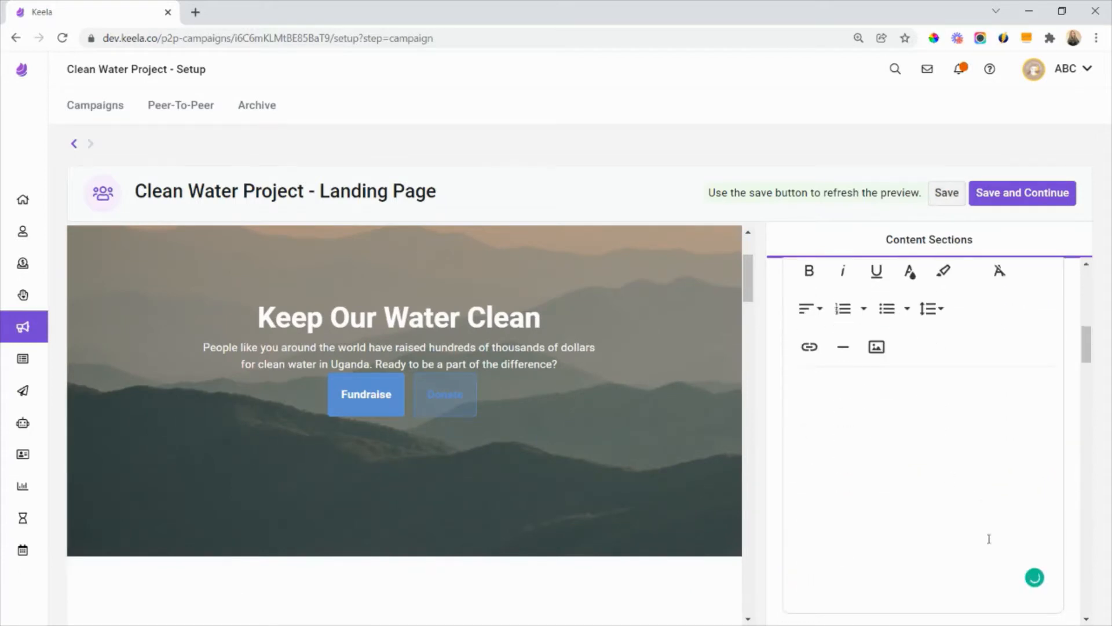
left_click_drag(991, 519, 821, 405)
left_click(1007, 555)
left_click_drag(985, 575, 819, 376)
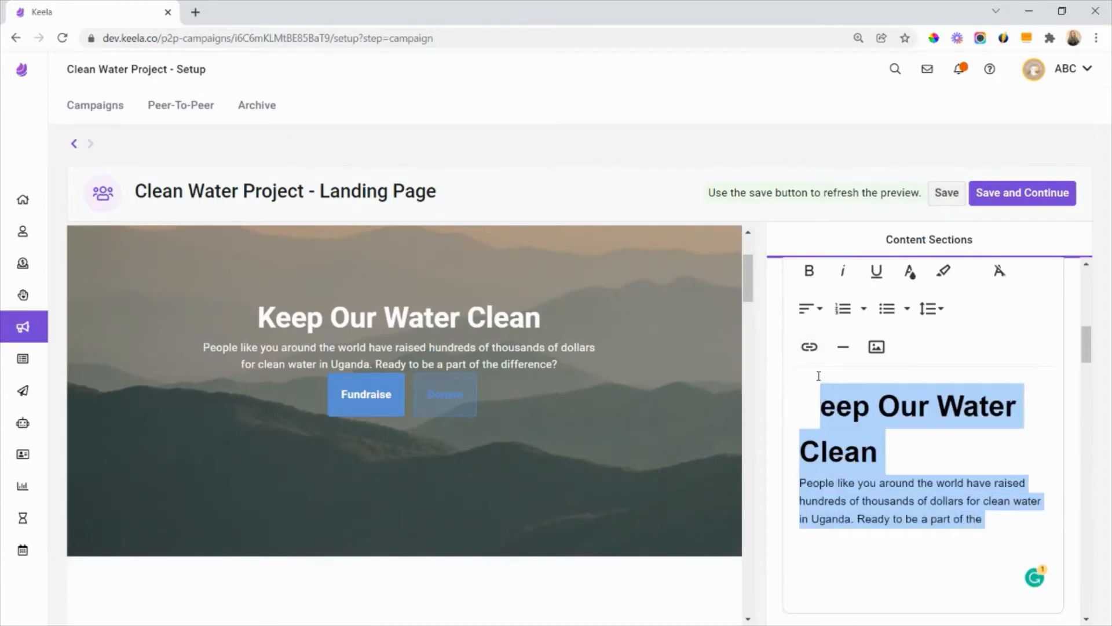
left_click(1002, 525)
left_click_drag(976, 525, 1046, 561)
left_click(1052, 517)
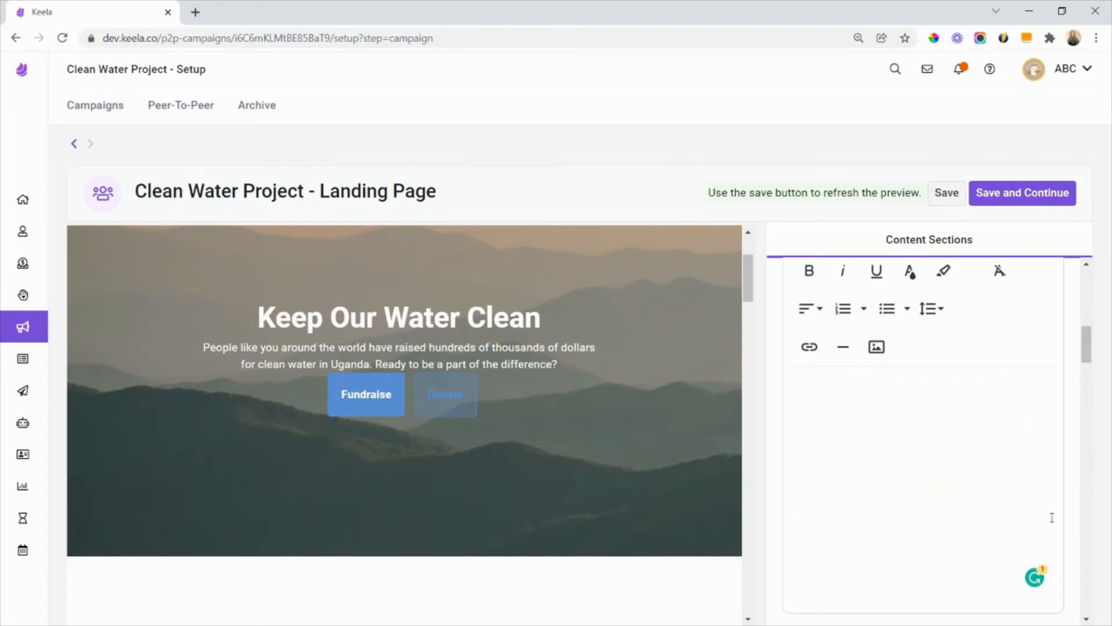
left_click(948, 200)
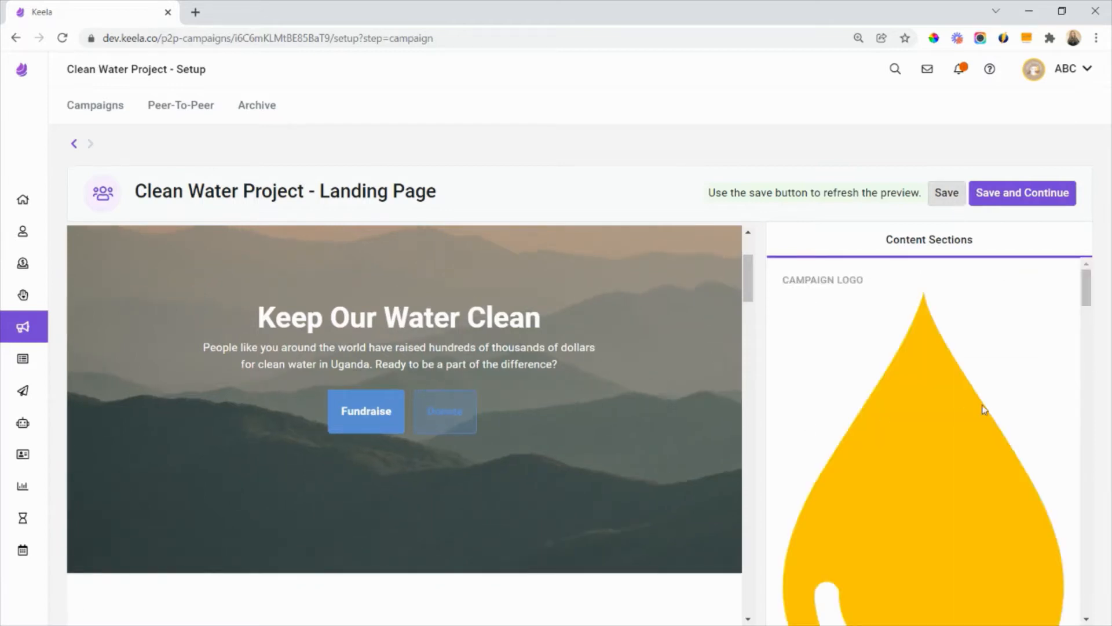
- Upload the photo of a child with hands under running water as the default banner image and save the landing page
scroll(982, 409, "down", 7)
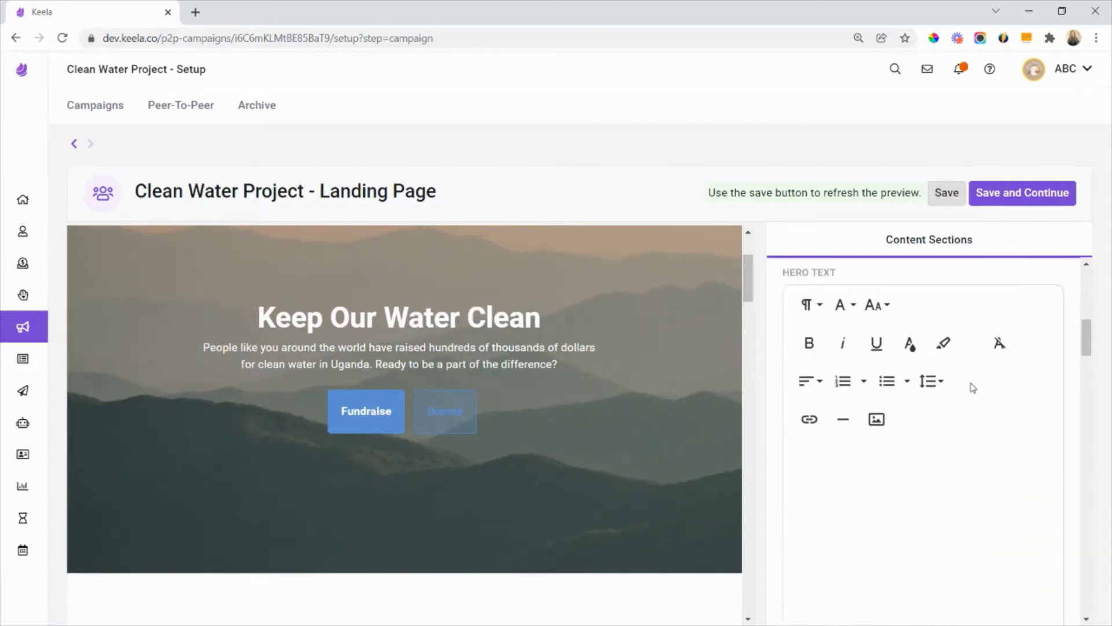
scroll(973, 388, "down", 6)
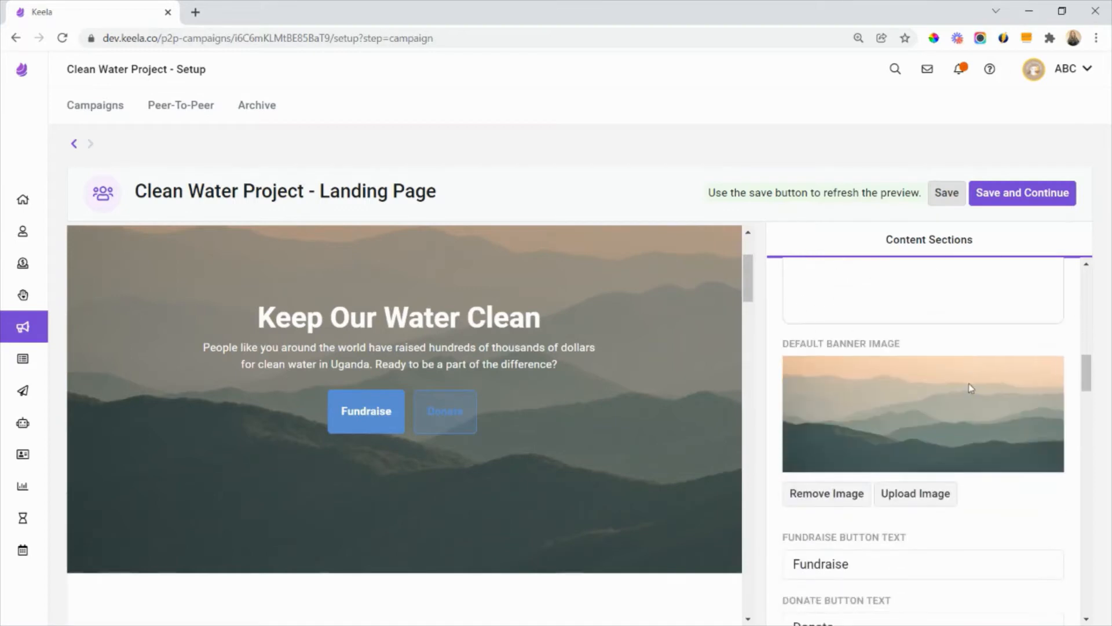
scroll(547, 377, "up", 2)
scroll(551, 377, "down", 3)
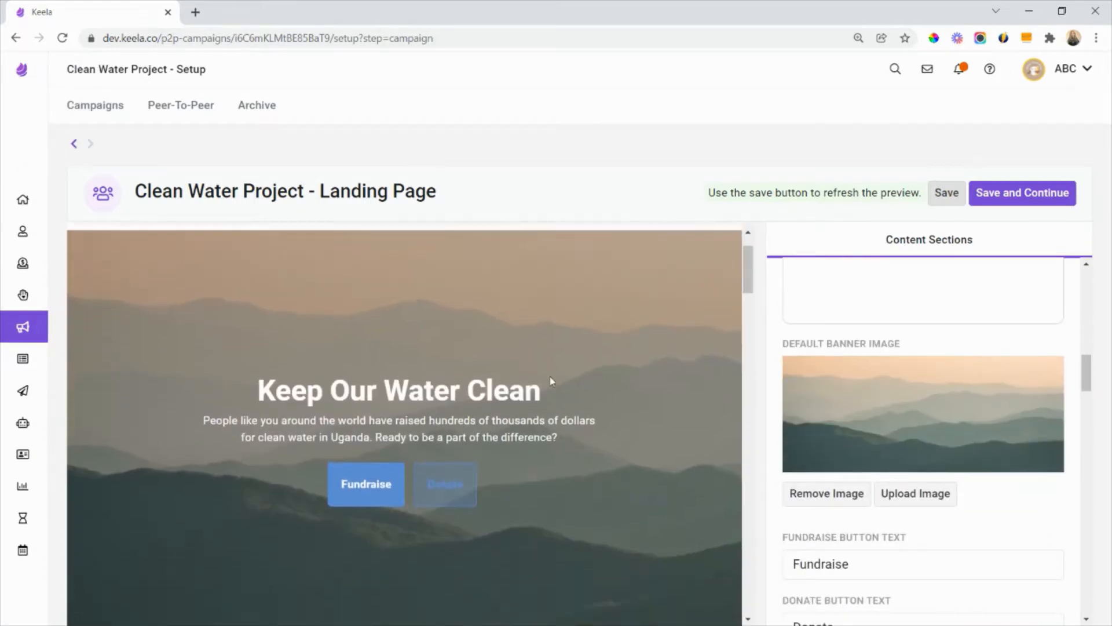
scroll(543, 379, "up", 1)
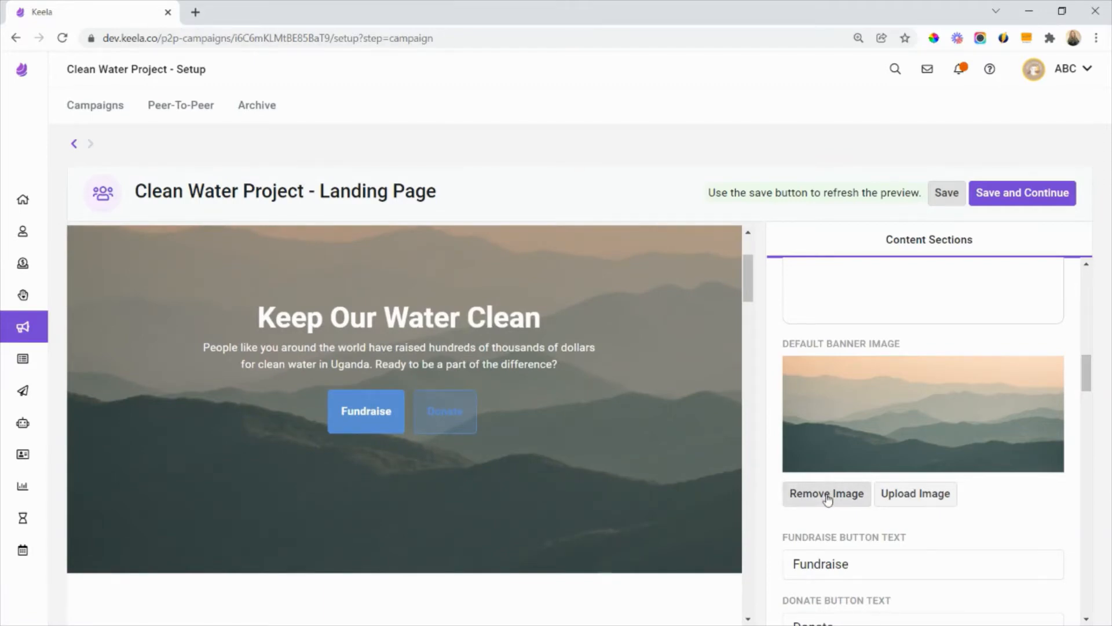
left_click(894, 497)
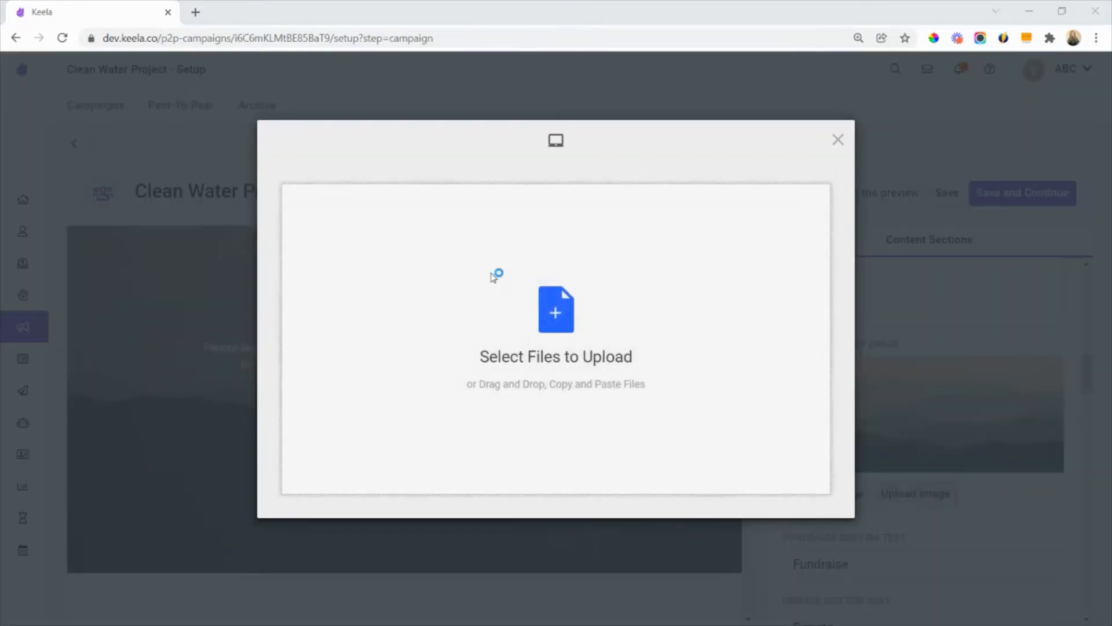
double_click(178, 130)
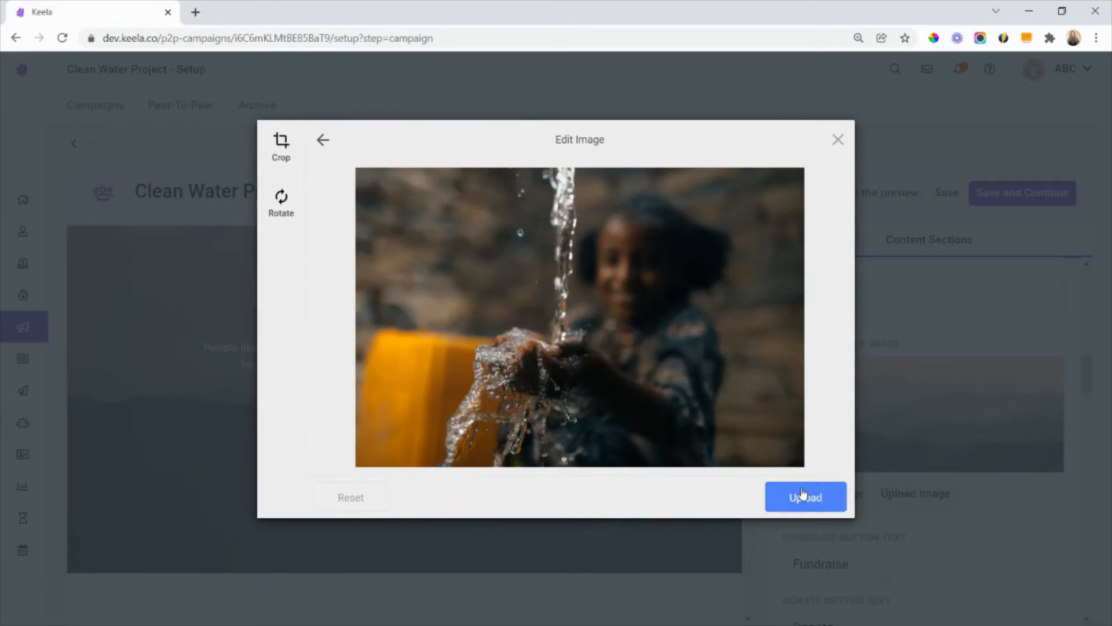
left_click(802, 496)
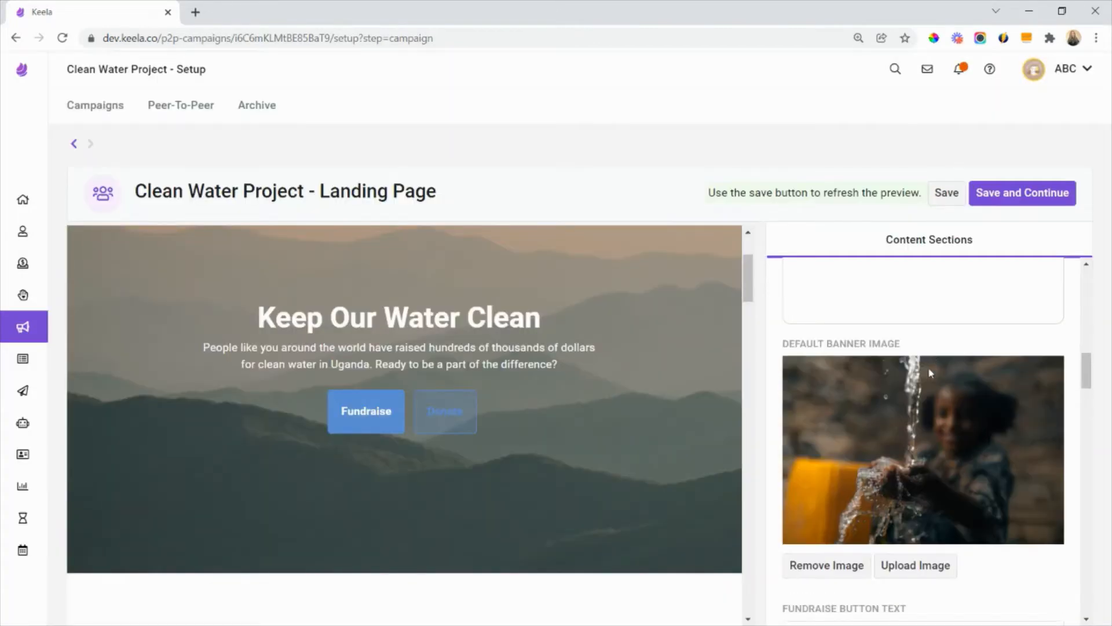
left_click(949, 197)
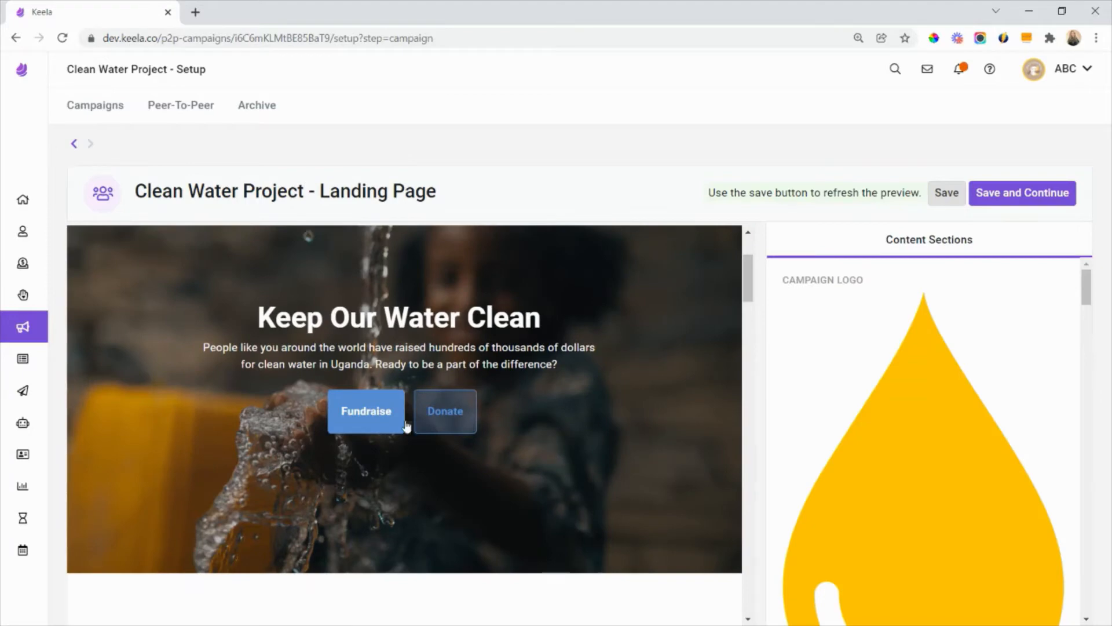
- Change the fundraise button text to "Launch a Campaign"
scroll(931, 386, "down", 3)
scroll(932, 386, "down", 10)
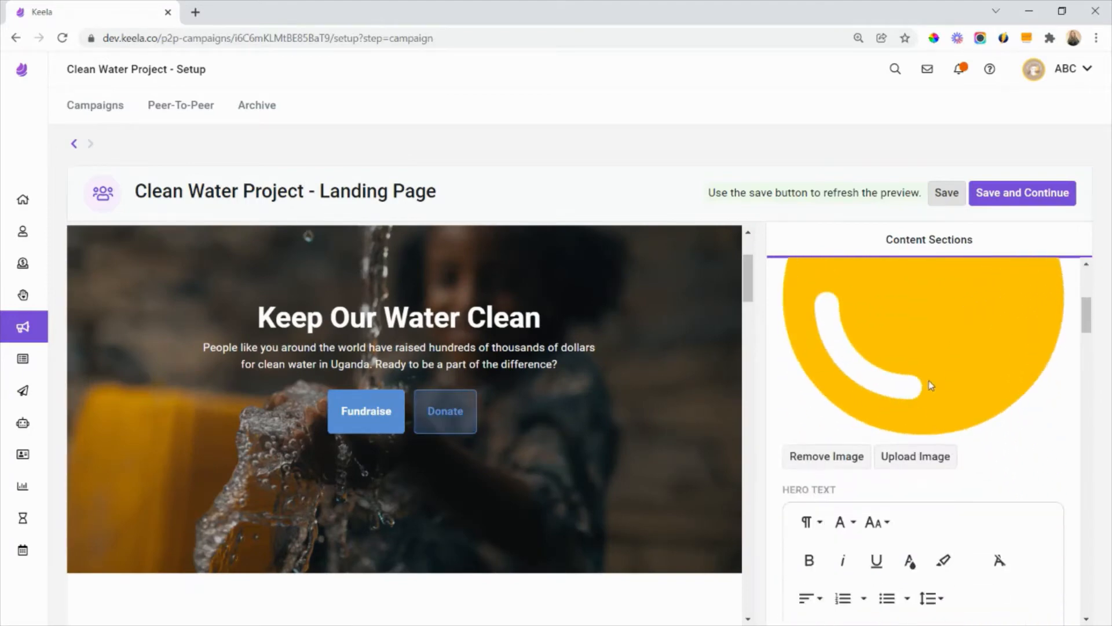
scroll(930, 380, "down", 4)
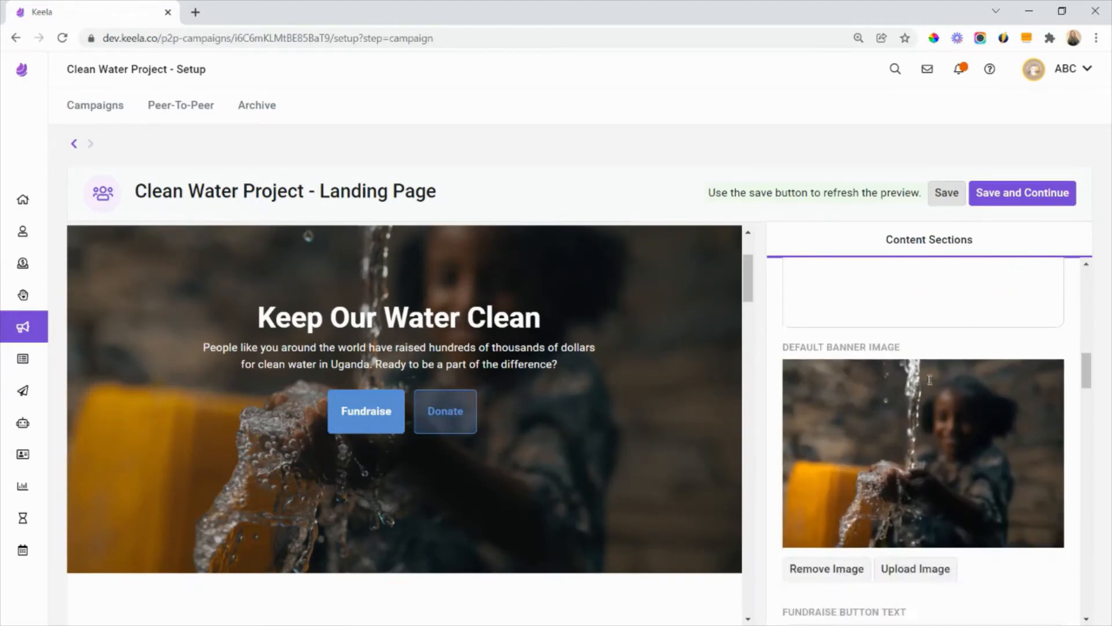
scroll(937, 379, "down", 3)
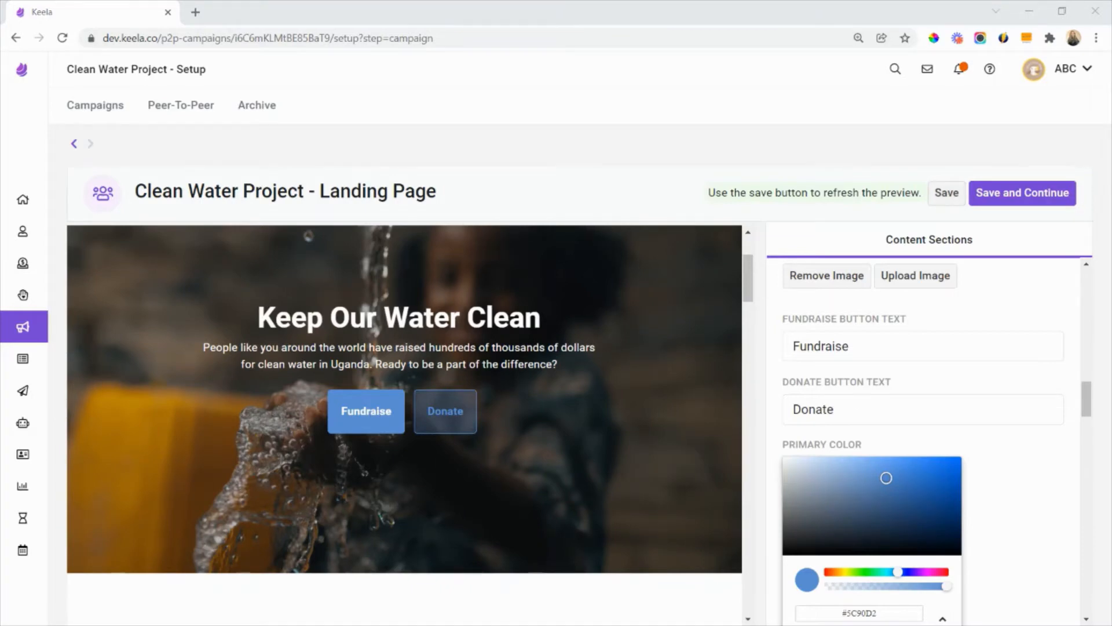
left_click(888, 349)
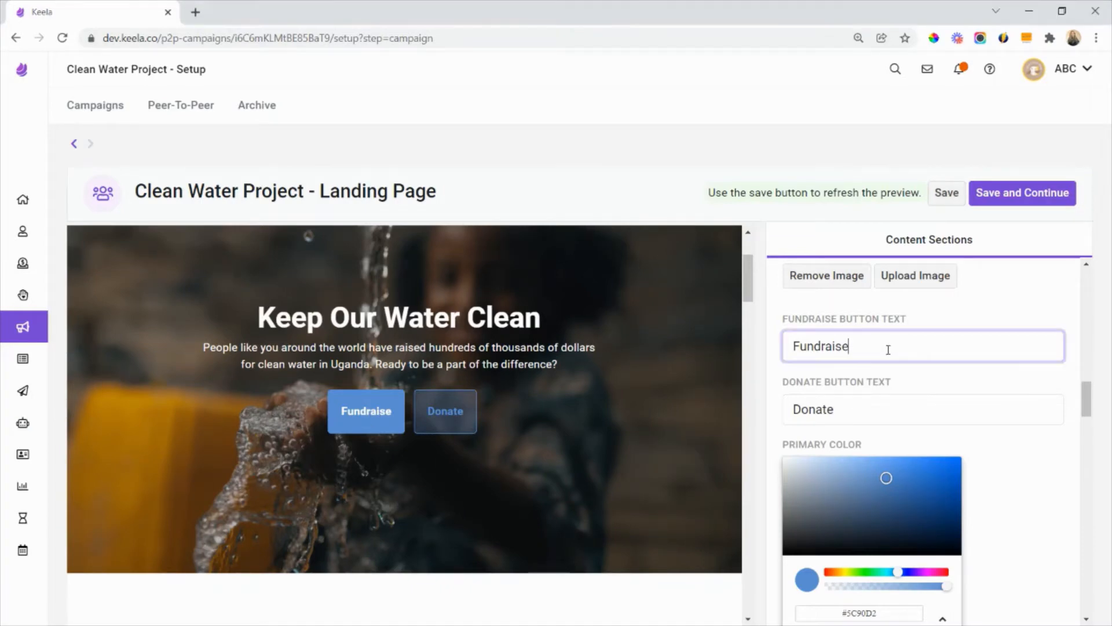
left_click_drag(852, 347, 773, 351)
type("Launch a Campaign")
left_click(936, 319)
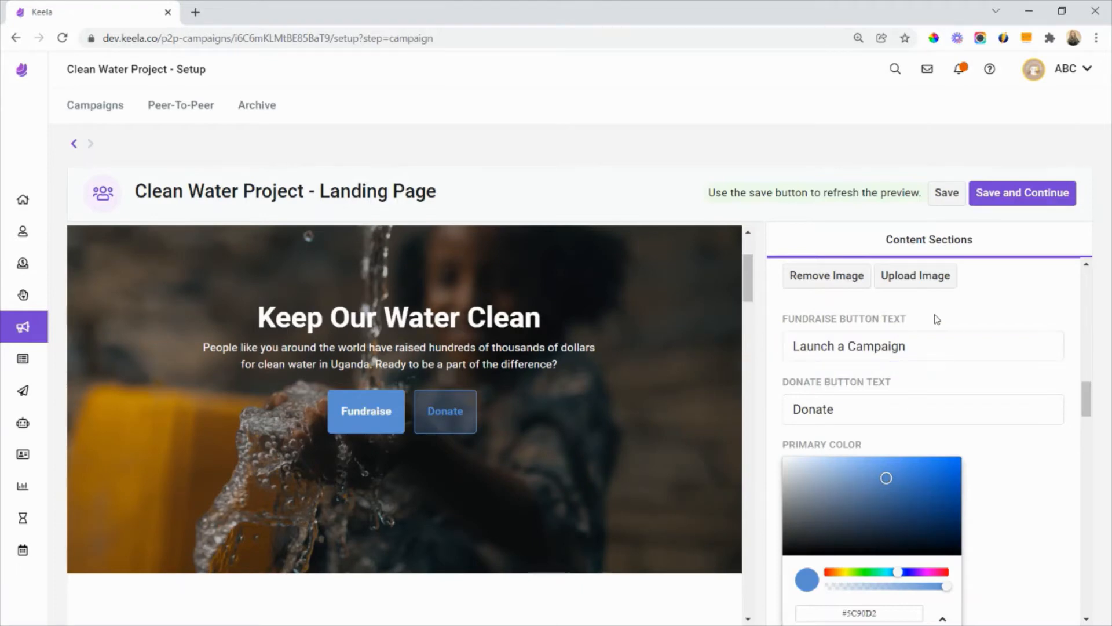
- Set the primary color to hex #D6A153 and save the landing page
scroll(927, 322, "down", 1)
left_click_drag(845, 331, 791, 337)
left_click(844, 337)
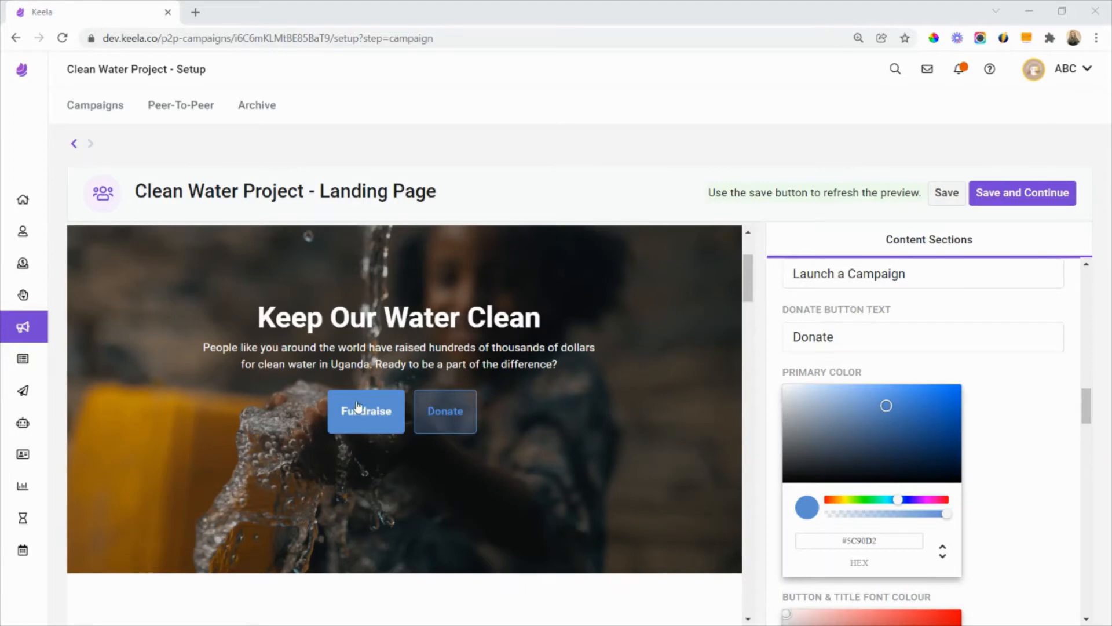
scroll(371, 400, "down", 10)
scroll(421, 404, "down", 5)
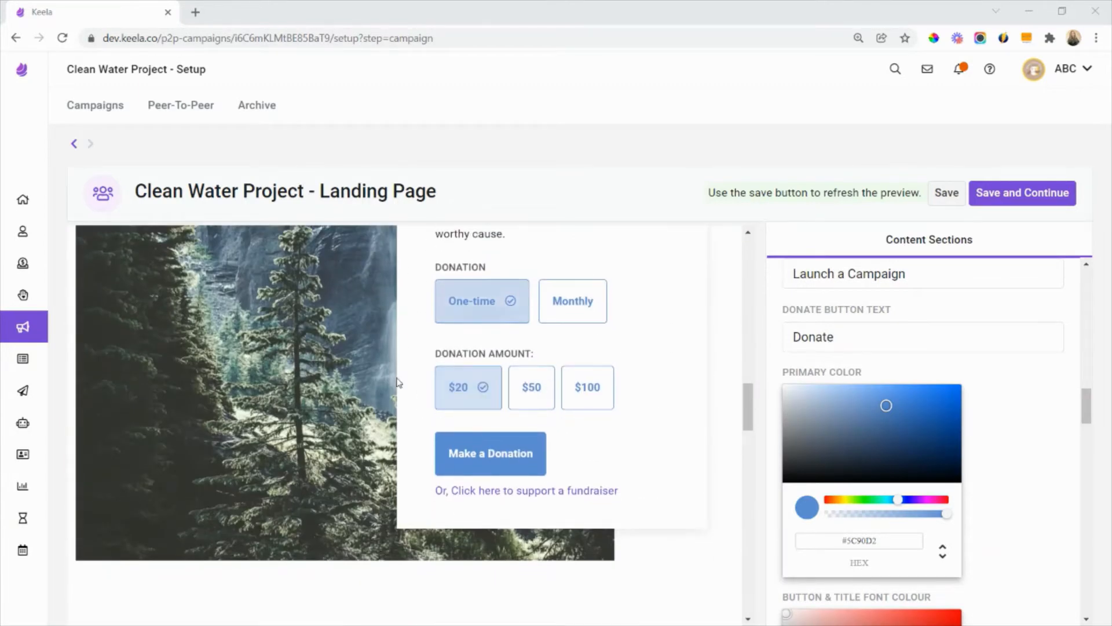
scroll(511, 367, "up", 10)
scroll(520, 423, "up", 5)
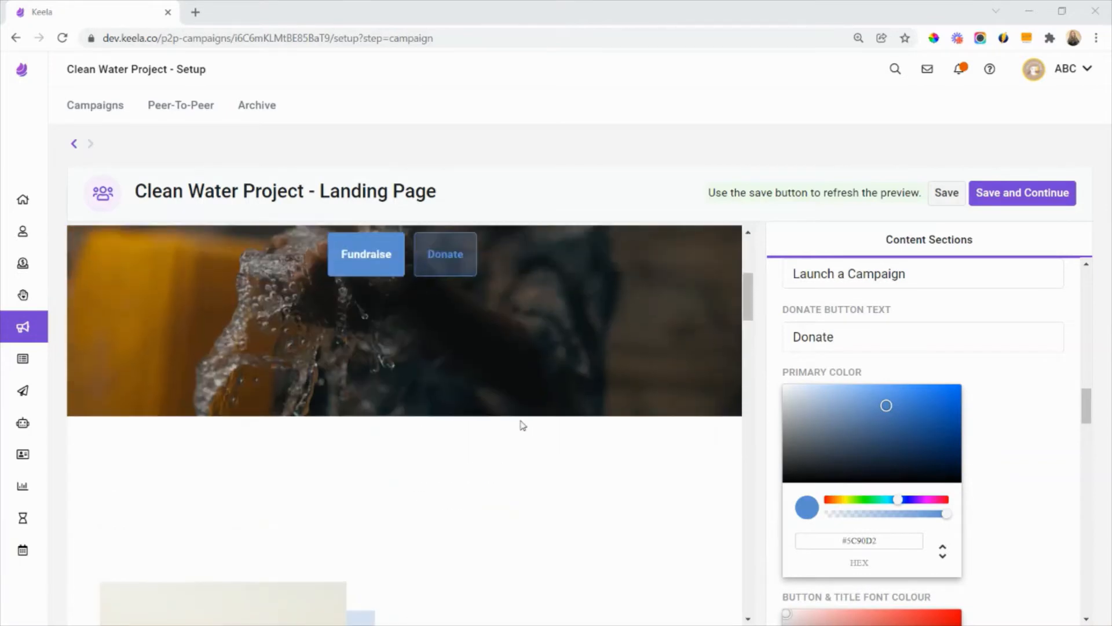
left_click(866, 541)
type("#D6A153")
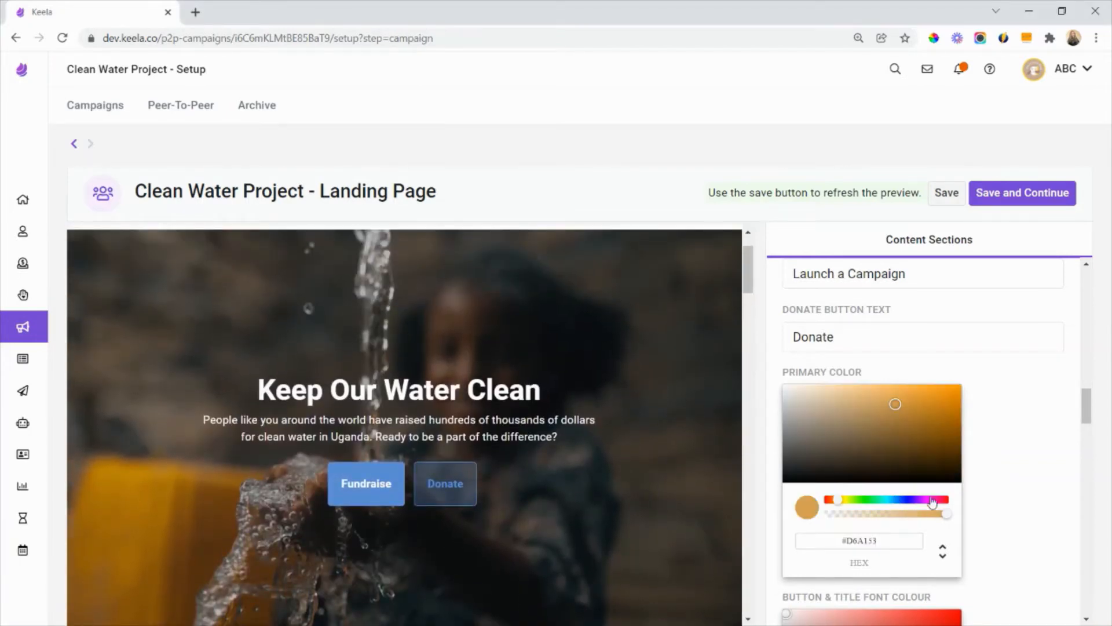
left_click(948, 197)
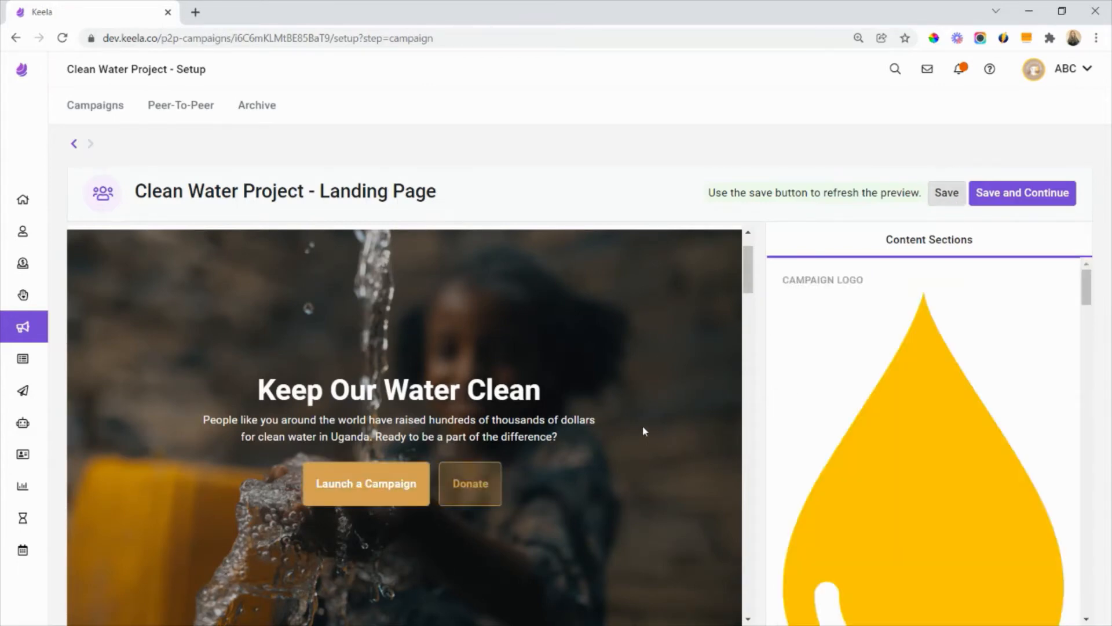
- Examine the primary color and button and title font colour settings against the buttons in the landing page preview
scroll(360, 457, "down", 2)
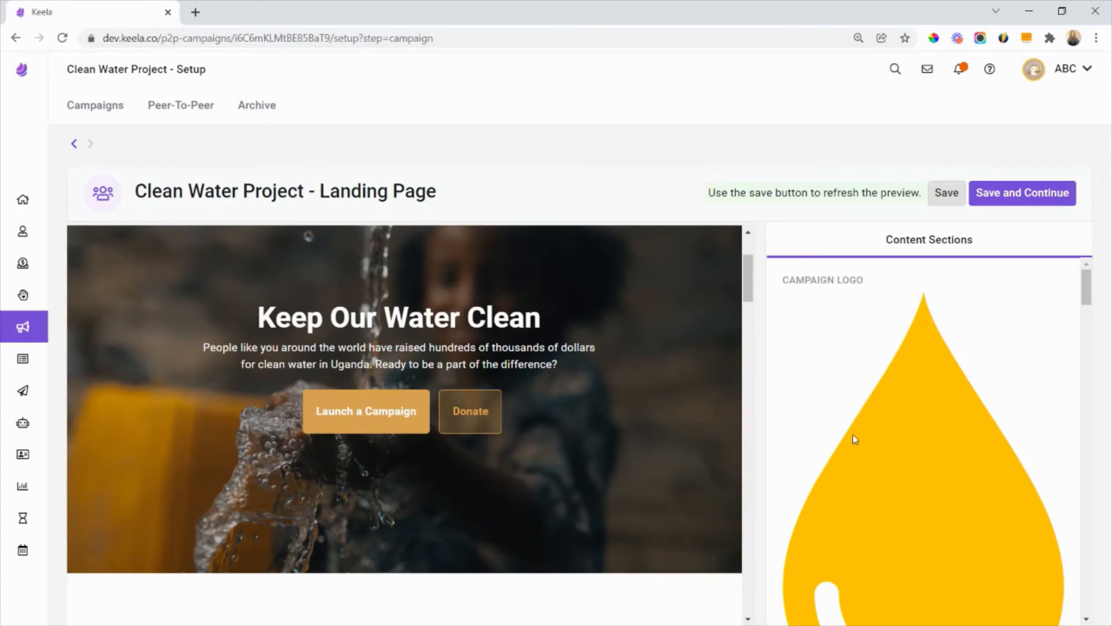
scroll(885, 405, "down", 4)
scroll(885, 406, "down", 10)
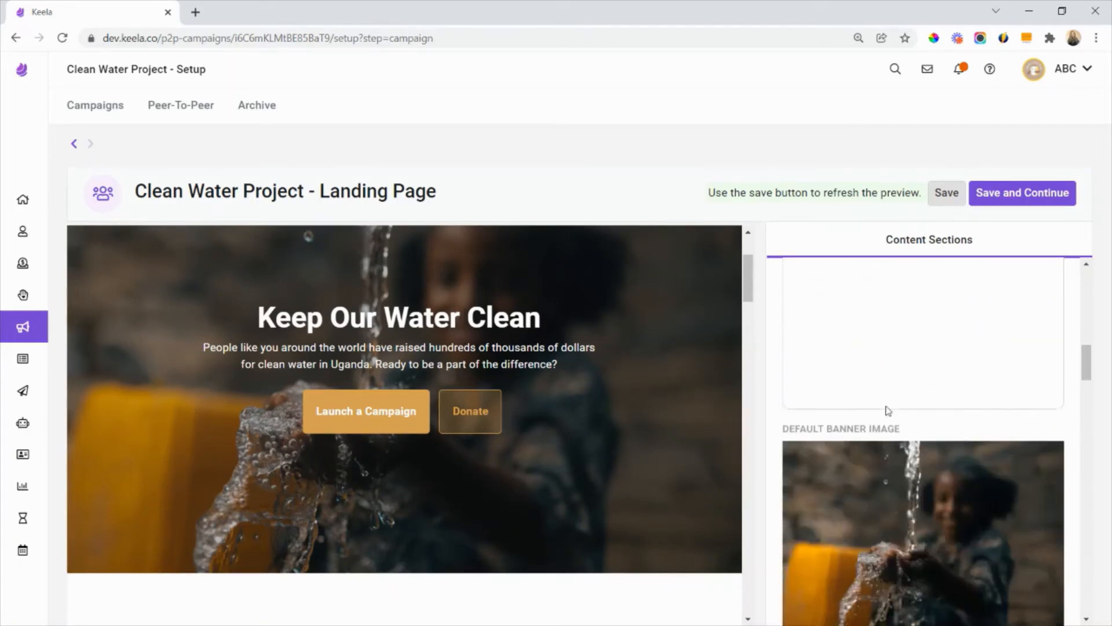
scroll(885, 405, "down", 5)
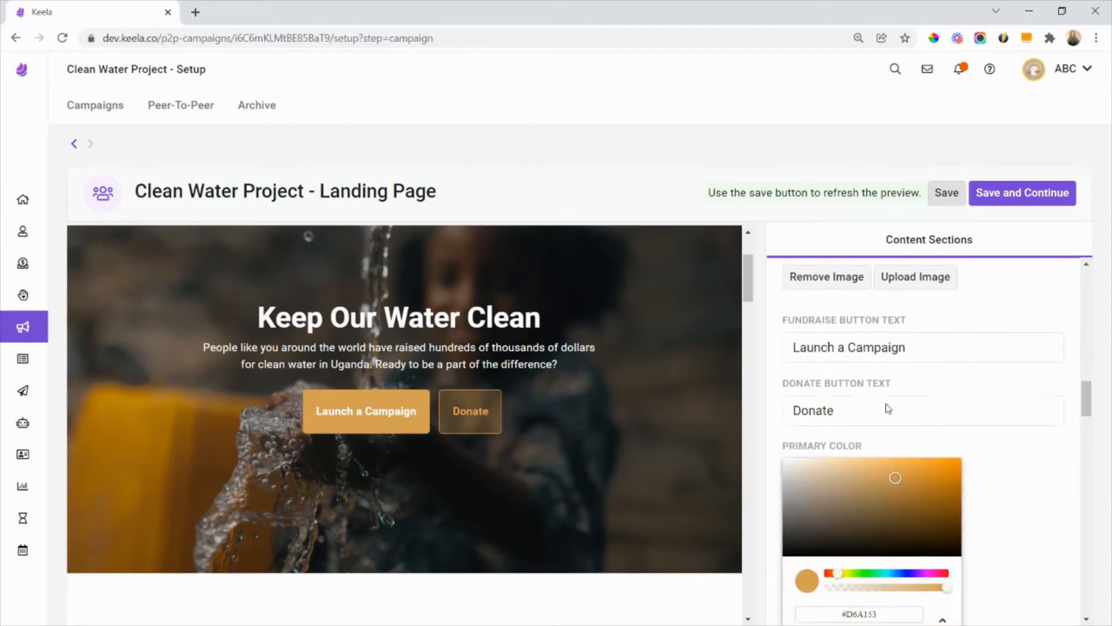
scroll(630, 441, "down", 3)
scroll(859, 434, "down", 3)
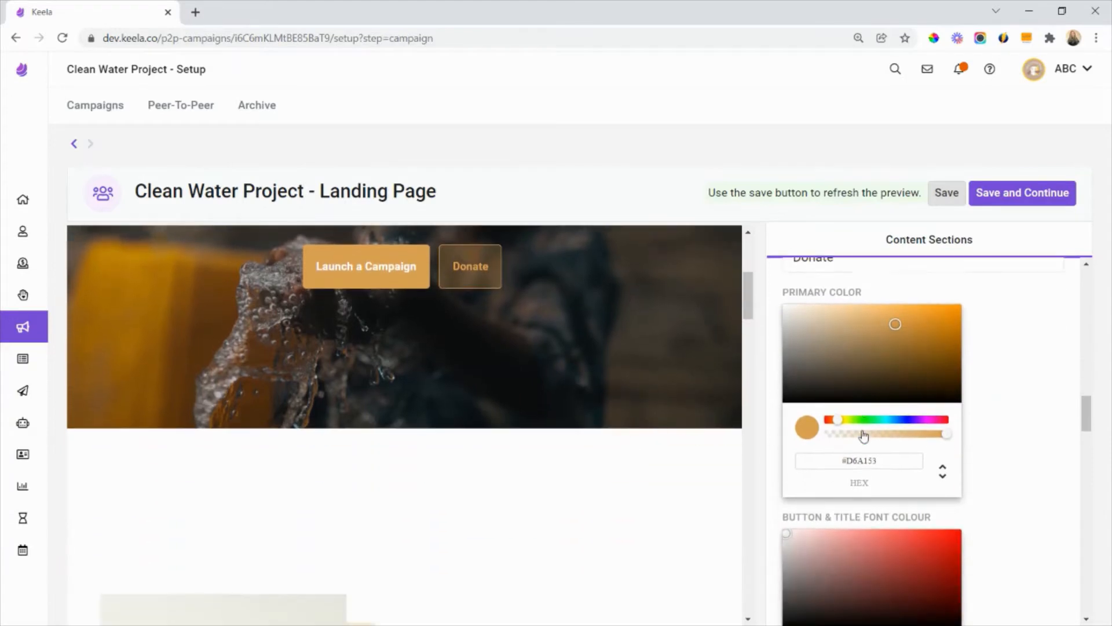
scroll(533, 499, "down", 4)
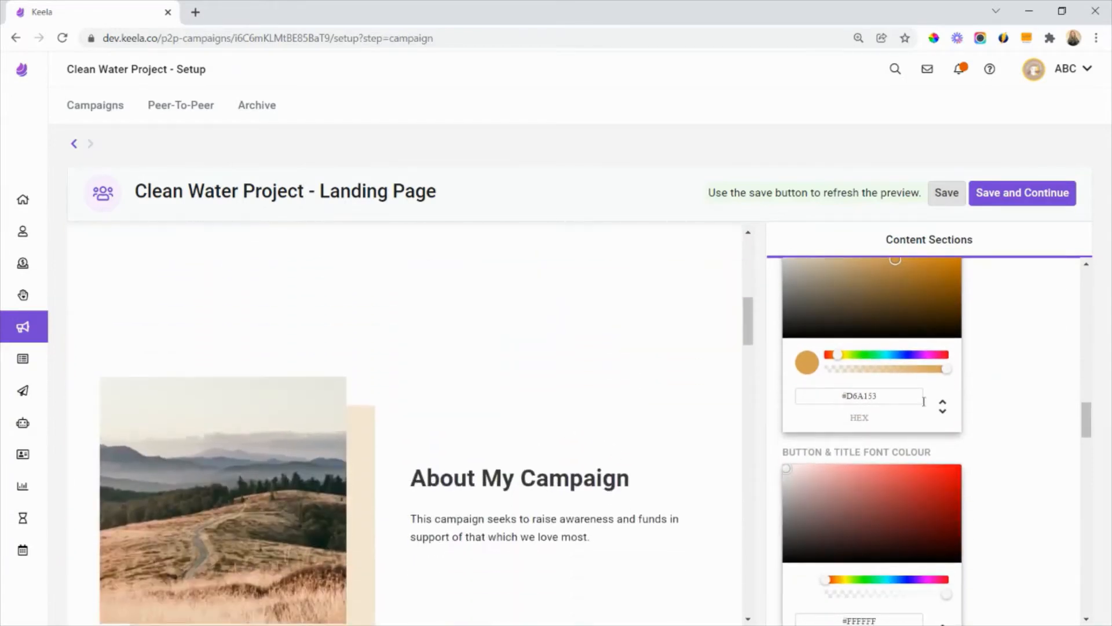
scroll(923, 397, "down", 3)
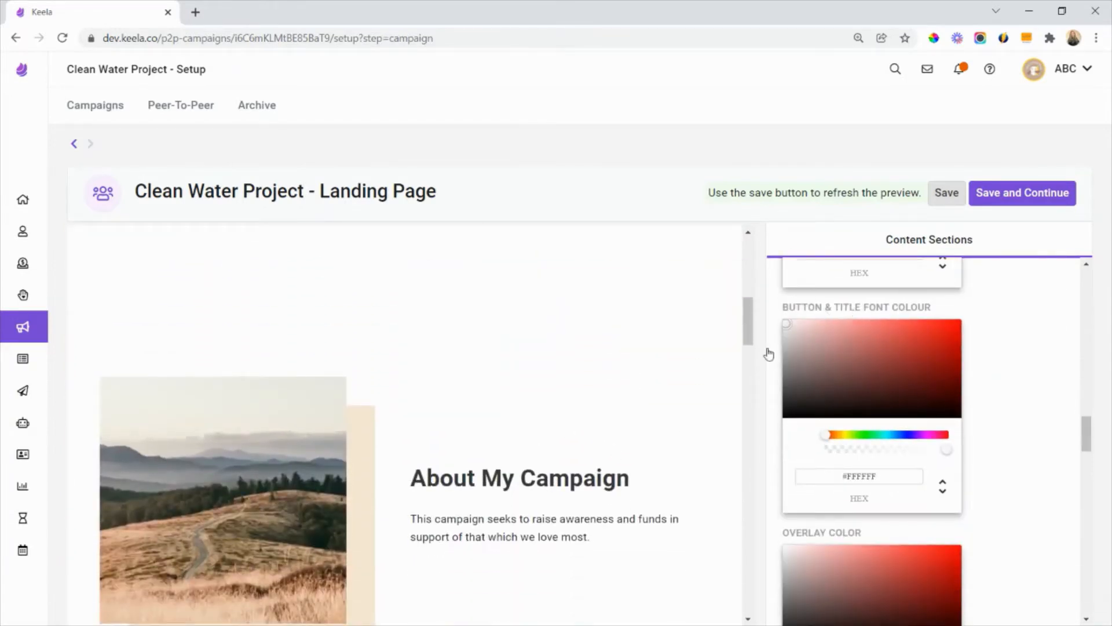
scroll(561, 422, "up", 5)
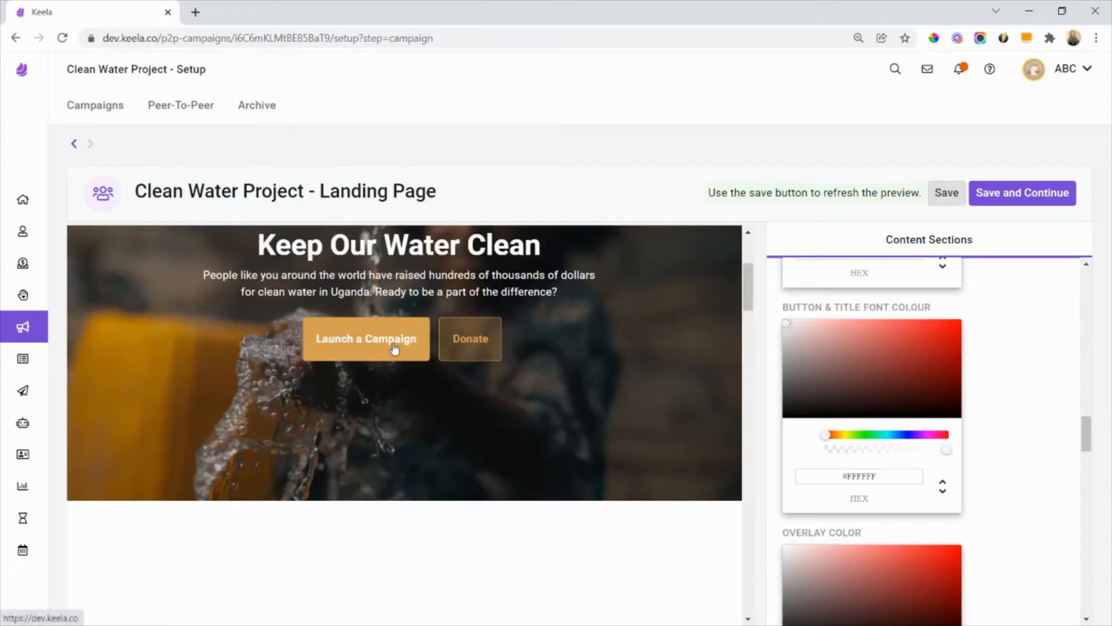
- Make the banner's overlay color fully transparent (#1B1B1B00) and save the landing page
scroll(902, 397, "down", 3)
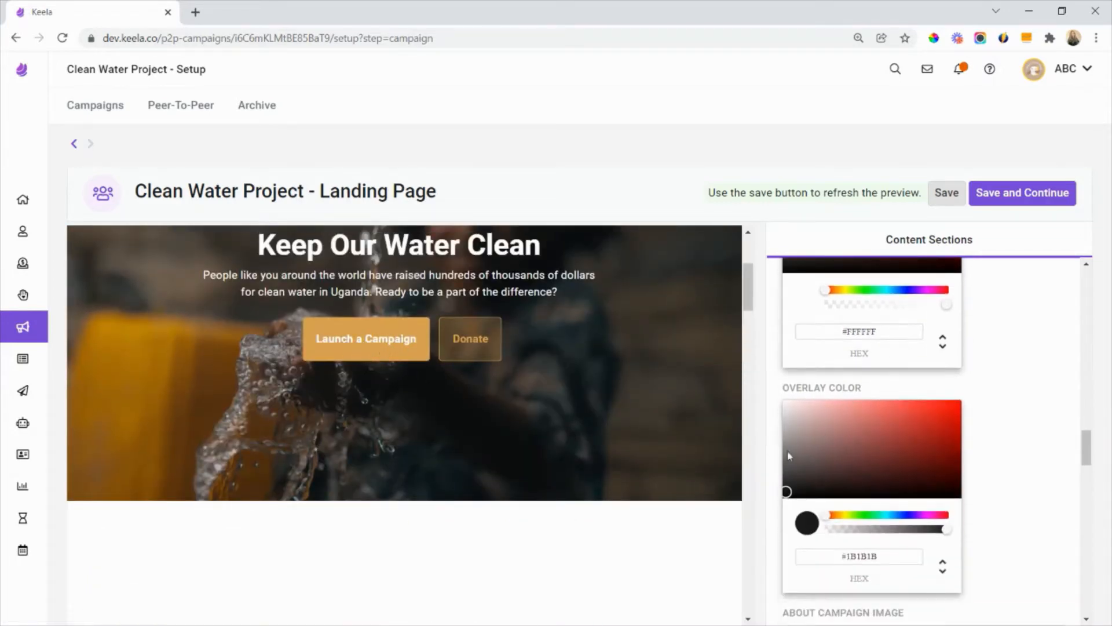
scroll(516, 415, "up", 2)
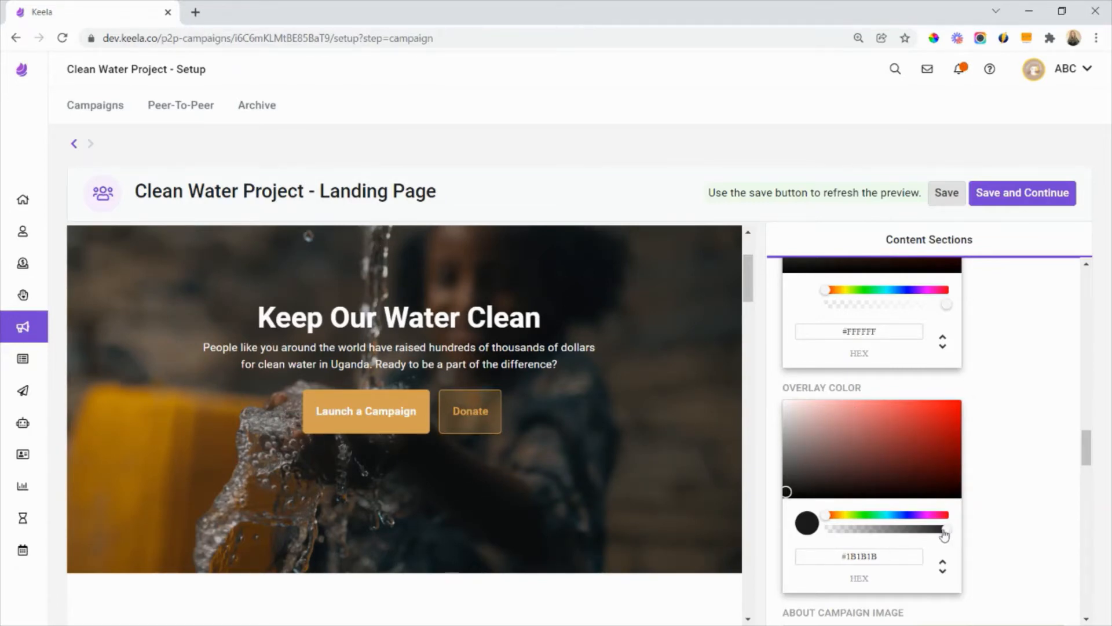
left_click_drag(944, 532, 825, 529)
left_click(946, 194)
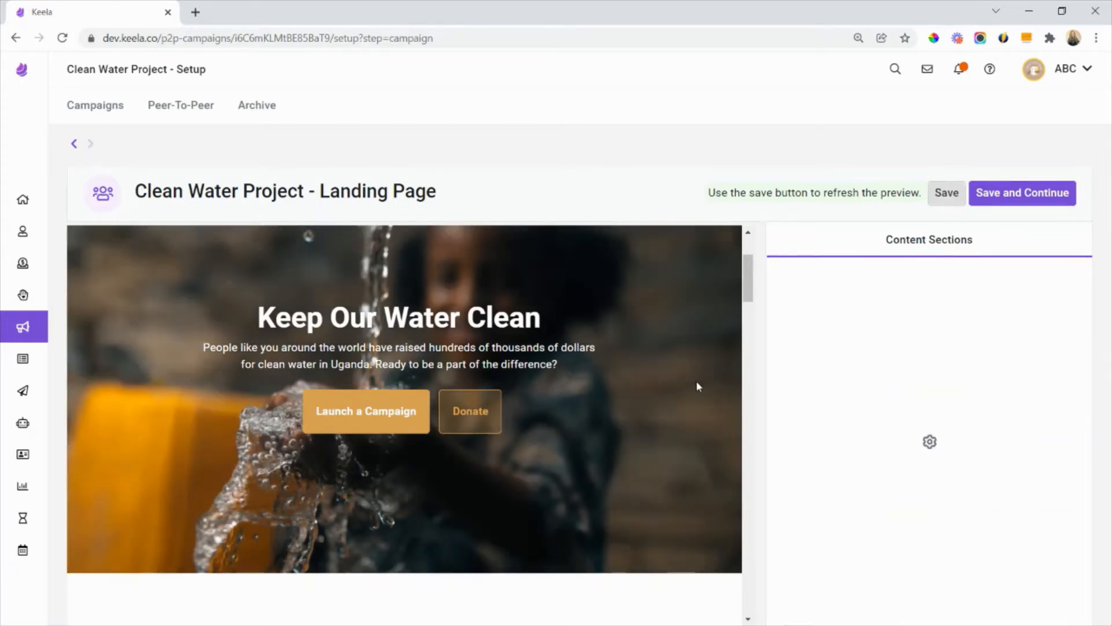
- Restore the overlay color to full opacity at #1B1B1B
scroll(916, 419, "down", 15)
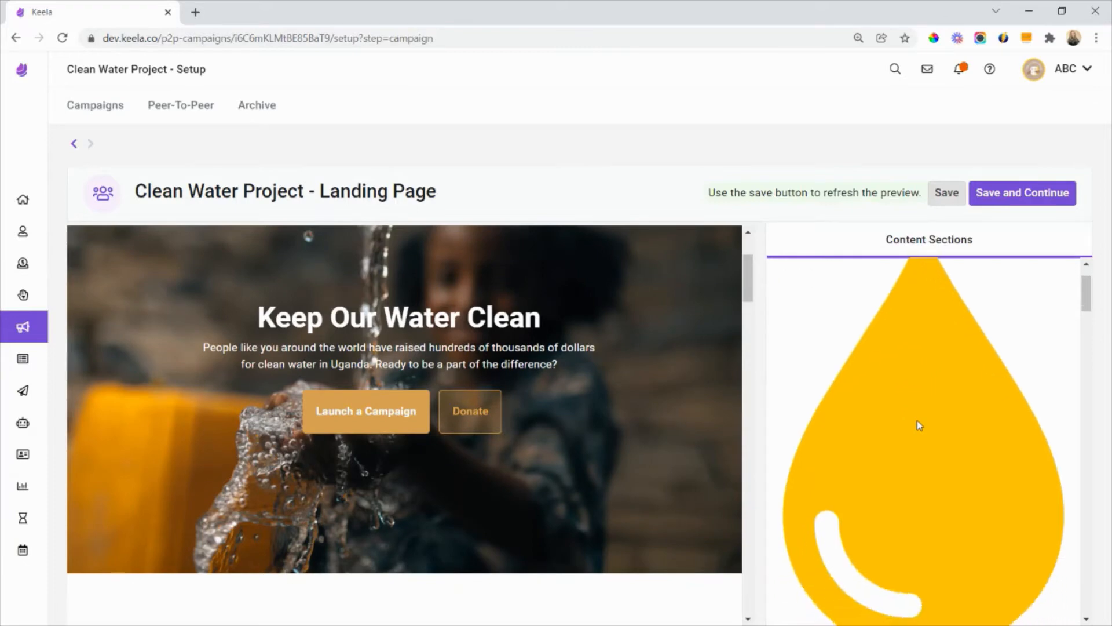
scroll(918, 418, "down", 9)
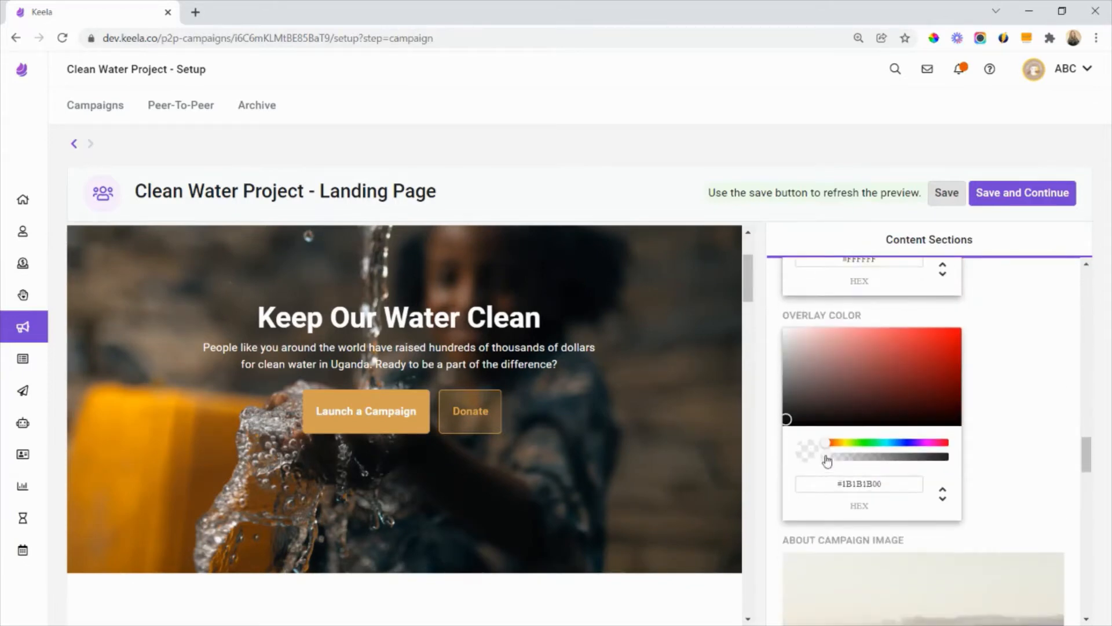
left_click_drag(826, 457, 968, 463)
- Upload the photo of a smiling child holding a glass under pouring water as the About Campaign image
scroll(1005, 404, "down", 4)
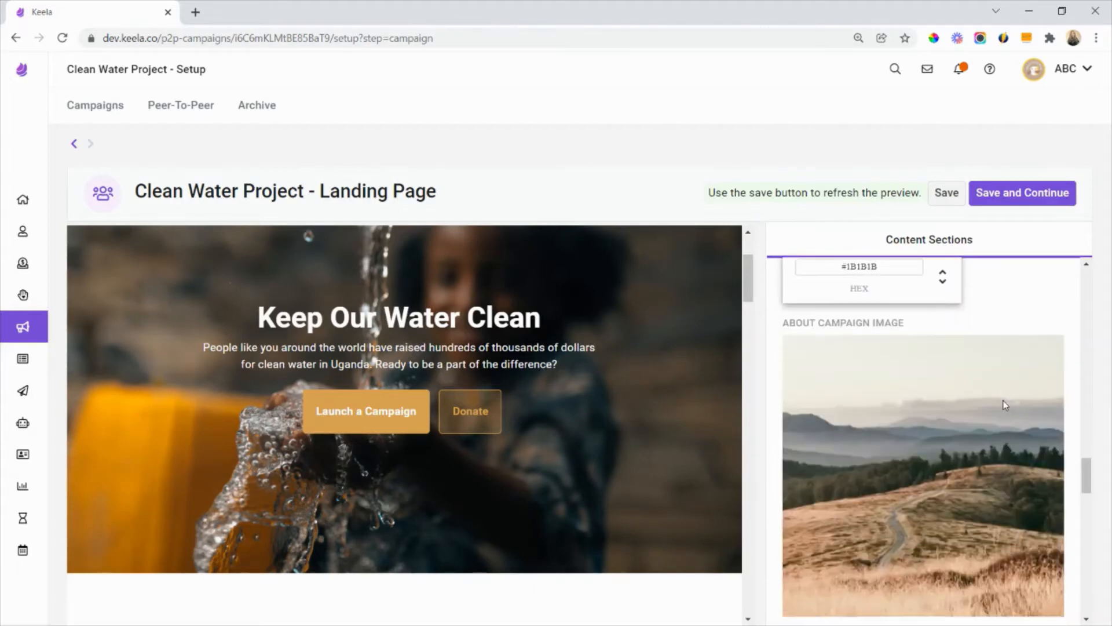
scroll(516, 418, "down", 6)
scroll(520, 424, "down", 1)
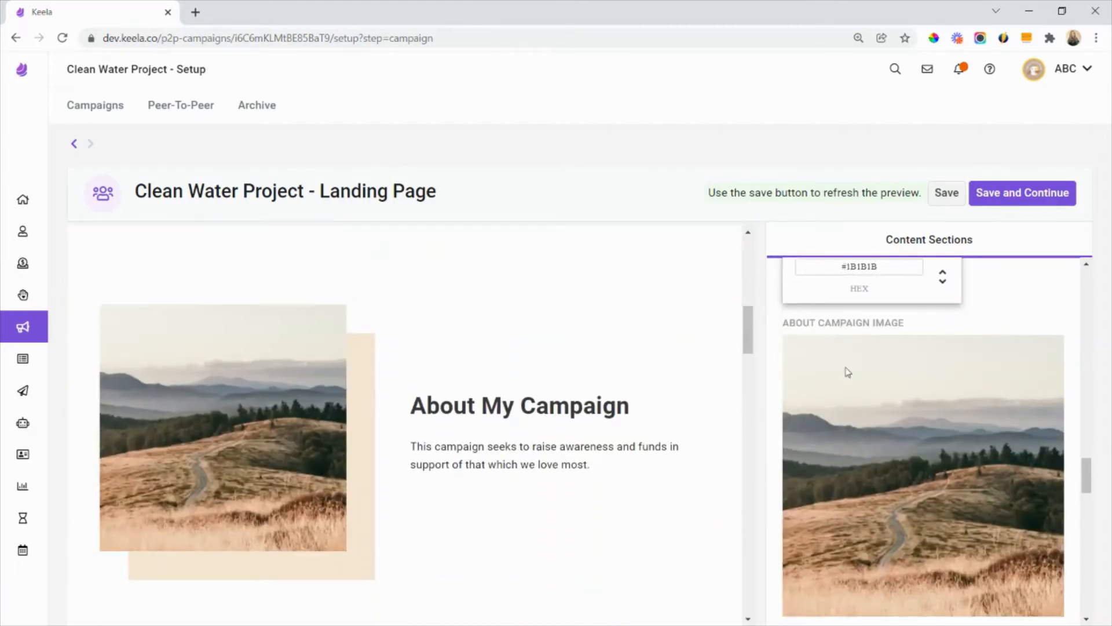
scroll(848, 371, "down", 1)
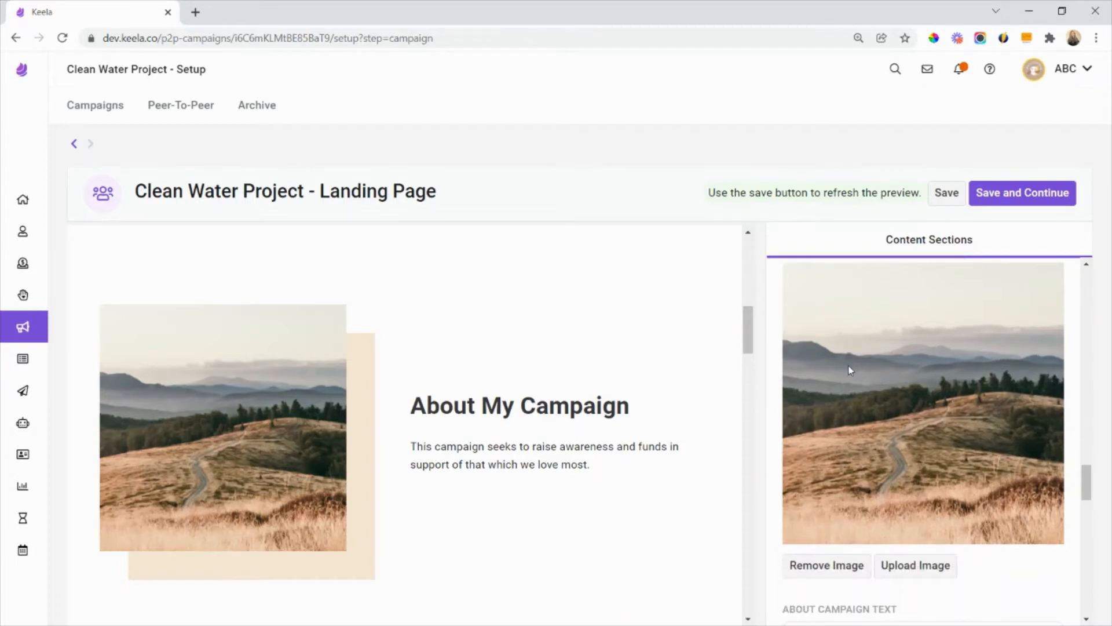
scroll(614, 427, "down", 1)
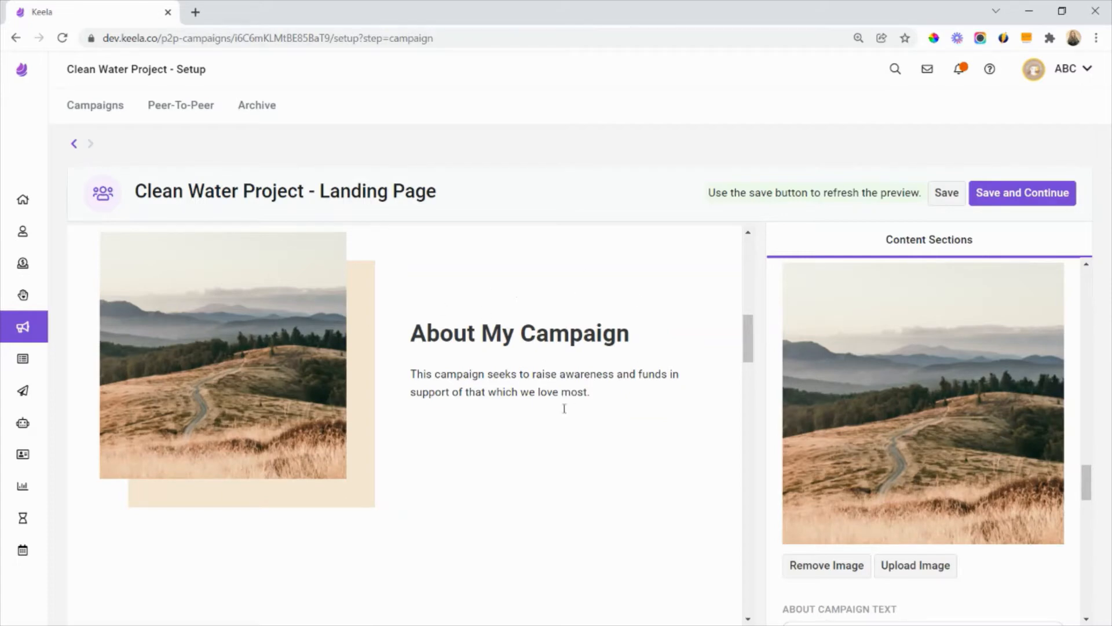
left_click(899, 574)
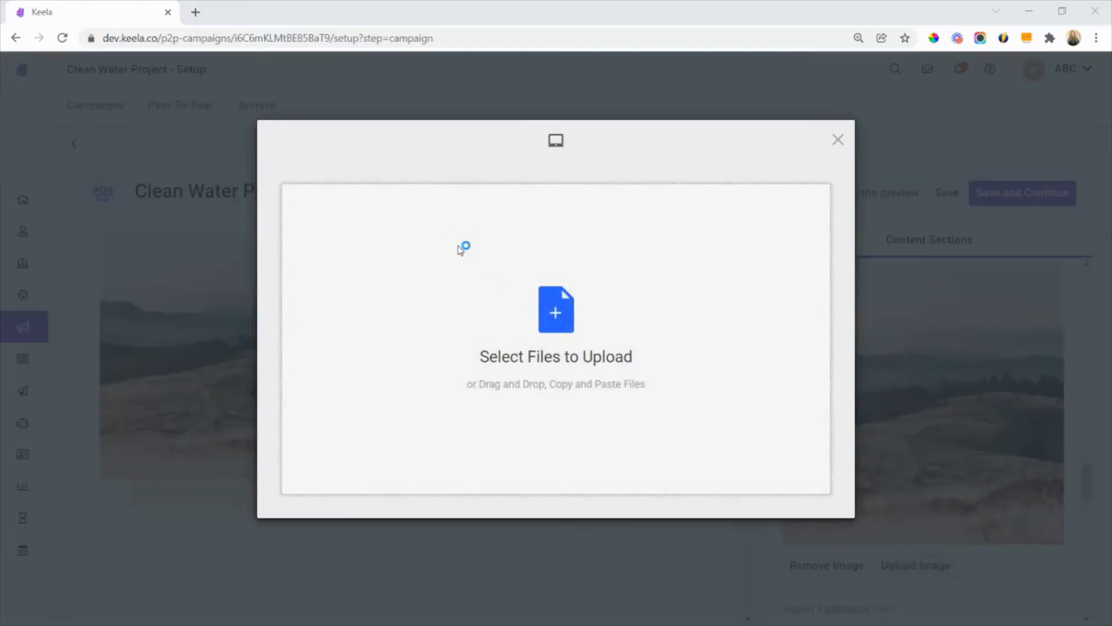
left_click(461, 249)
double_click(255, 142)
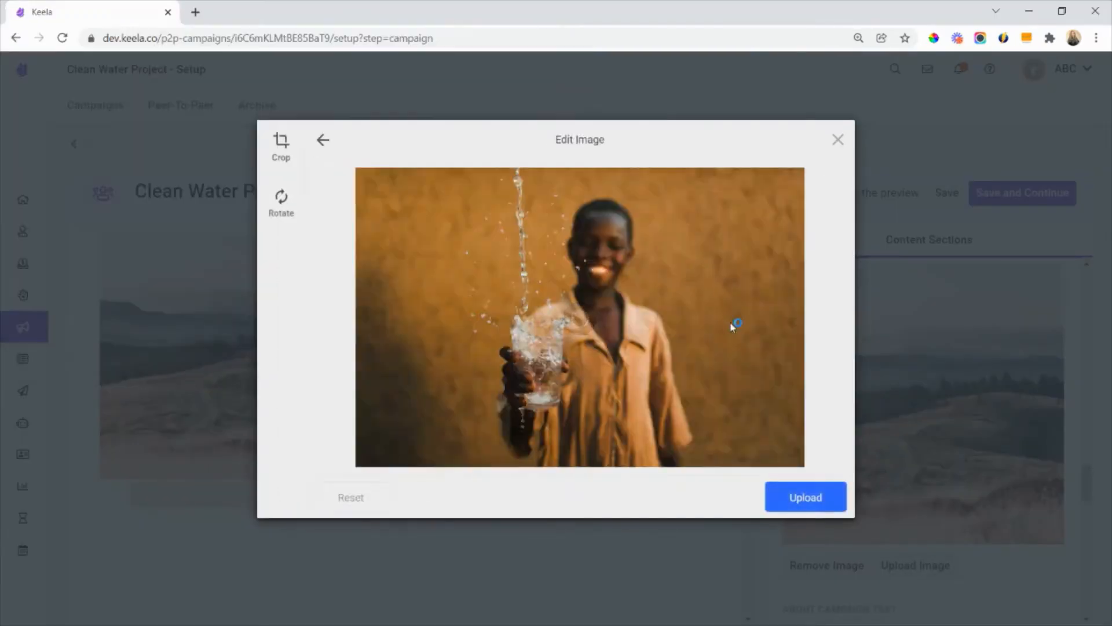
left_click(826, 498)
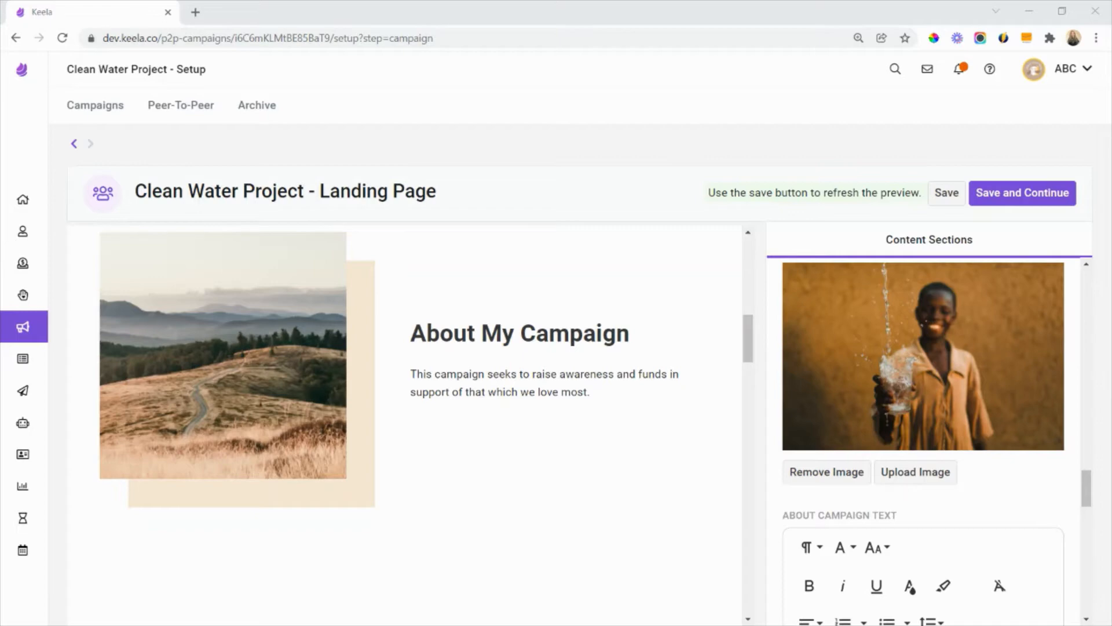
- Replace the About Campaign text with the copied "Clean Water Project" title and the paragraph starting "Clean water is key to ending poverty"
scroll(823, 468, "down", 3)
left_click_drag(898, 371, 776, 372)
left_click(930, 375)
scroll(929, 382, "down", 3)
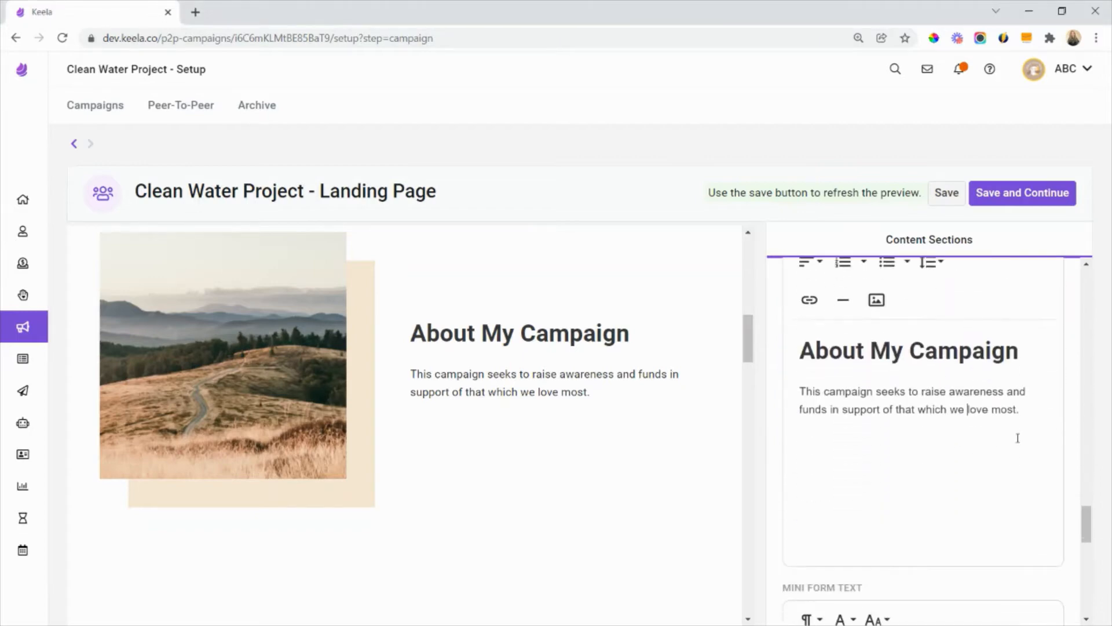
left_click(1018, 437)
key("ctrl+a")
type("Clean Water Project Clean water is key to ending poverty, but nearly 1 in 5 people across Uganda faces severe water shortages and half must walk more than 30 minutes to reach a protected water source. Funding for the Clean Water Project provides water solutions that make water clean for use, accessible, and sustainable.")
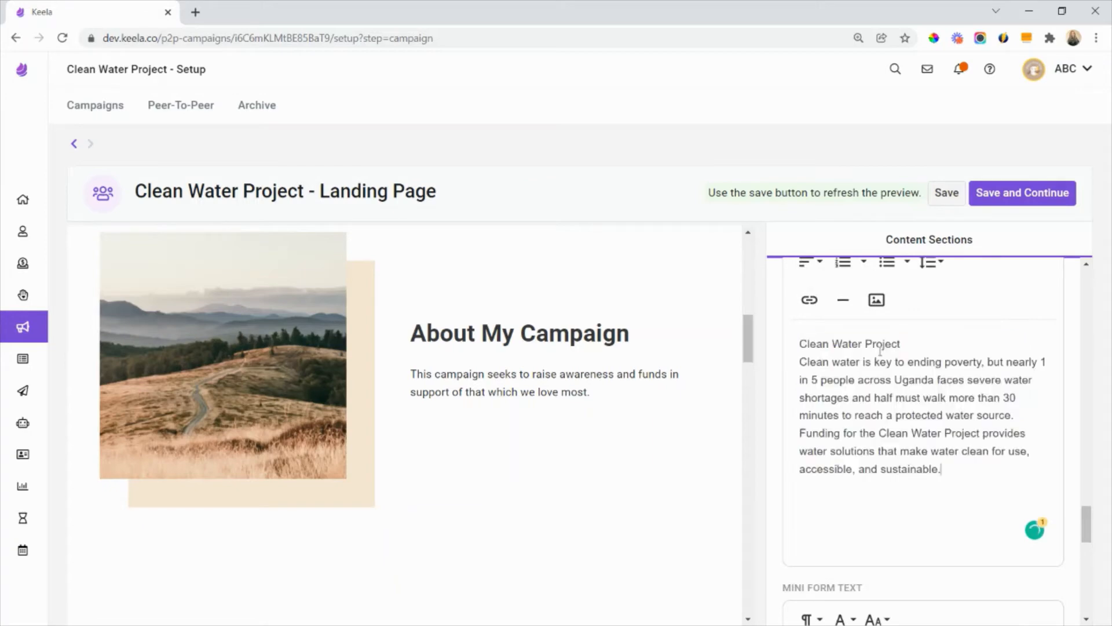
- Format the "Clean Water Project" title in the About Campaign text as bold at size 36
left_click_drag(910, 338, 747, 343)
scroll(929, 355, "up", 1)
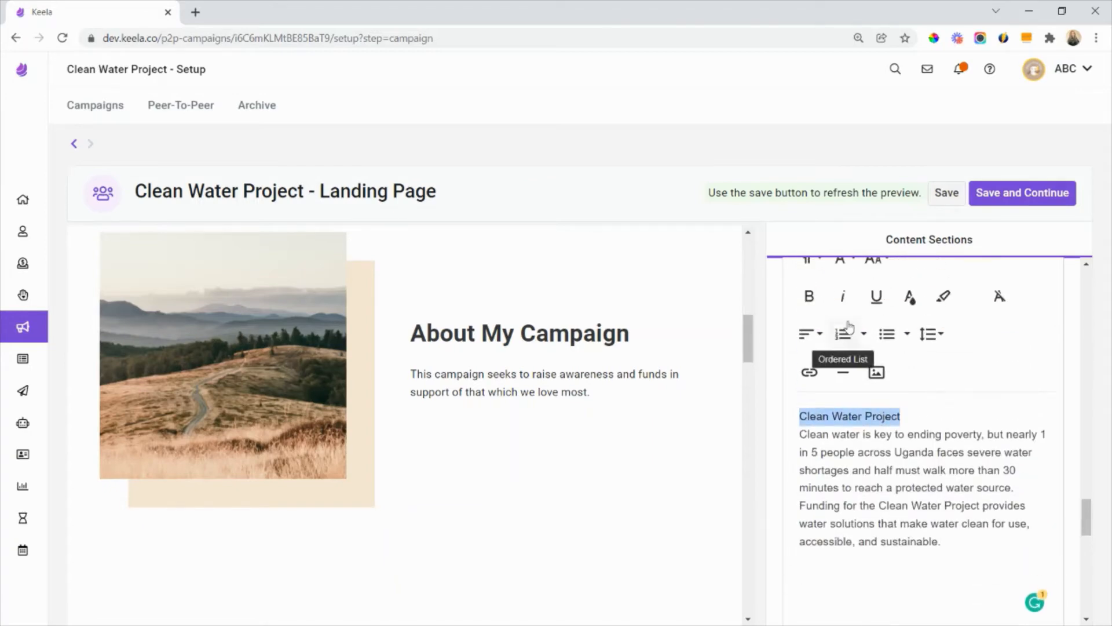
left_click(824, 302)
scroll(825, 304, "up", 1)
left_click(876, 330)
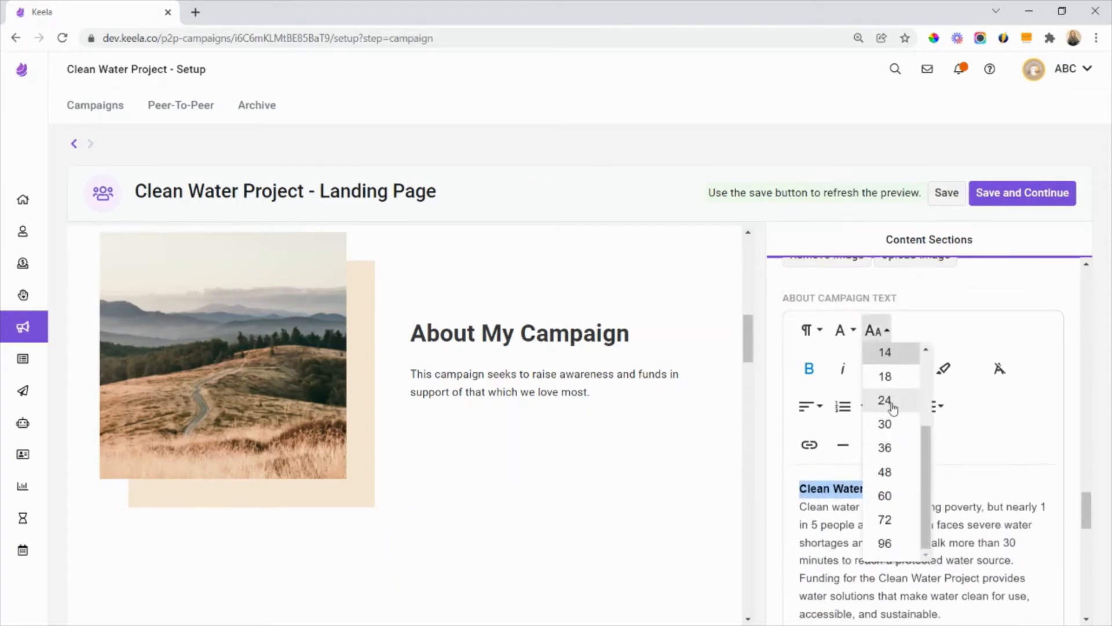
left_click(890, 449)
left_click(937, 546)
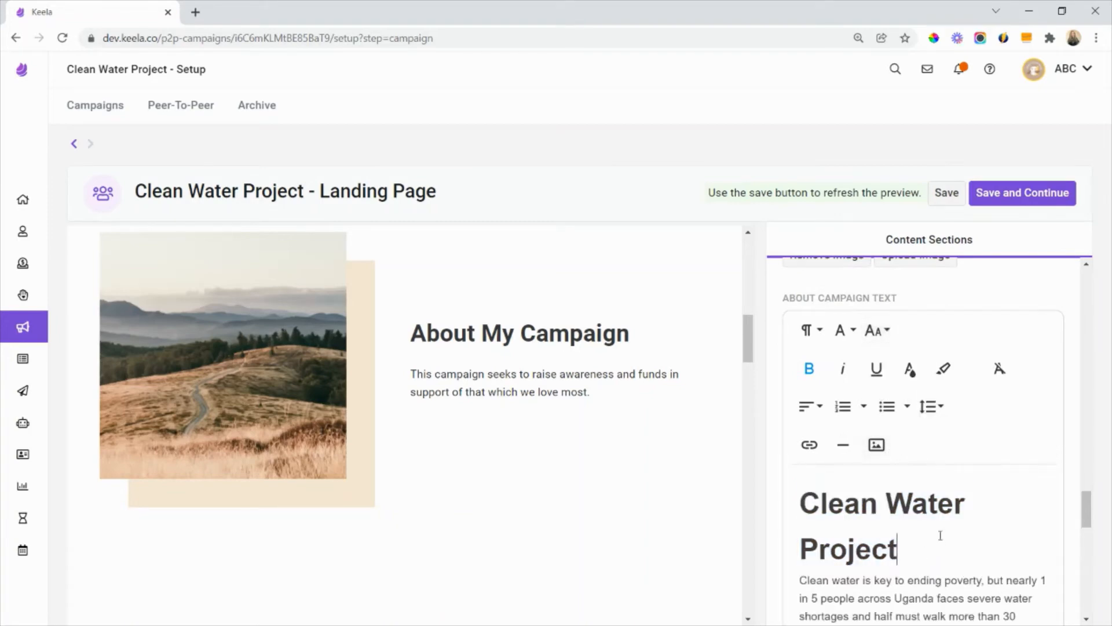
- Bold the About Campaign sentence starting "Funding for the Clean Water Project provides" and save the landing page
scroll(940, 536, "down", 1)
scroll(940, 535, "down", 1)
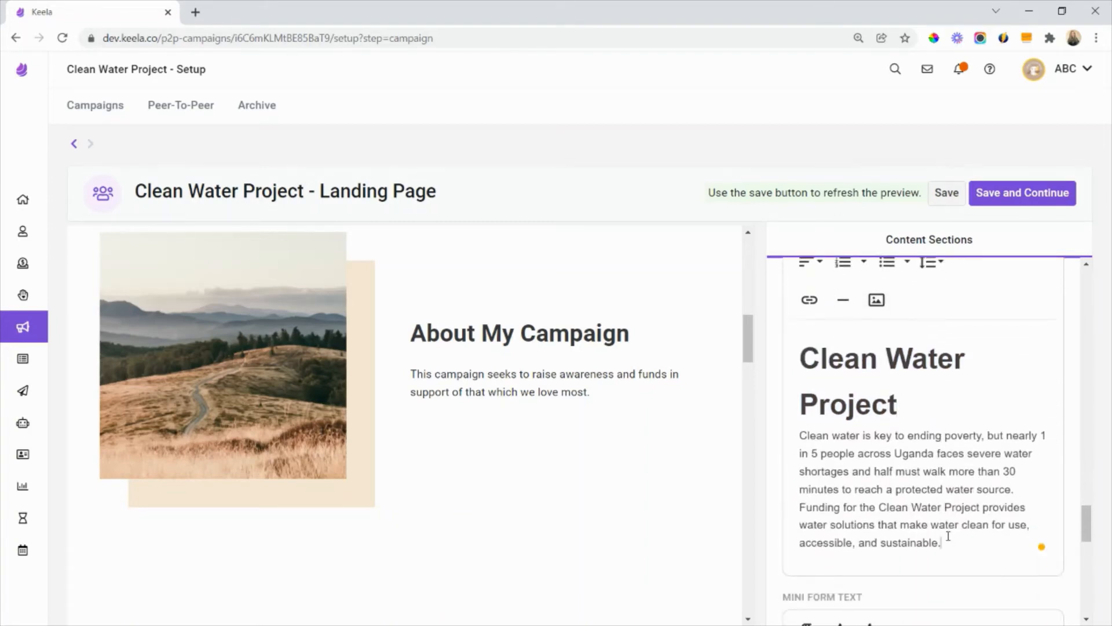
left_click_drag(948, 536, 799, 509)
scroll(858, 373, "up", 1)
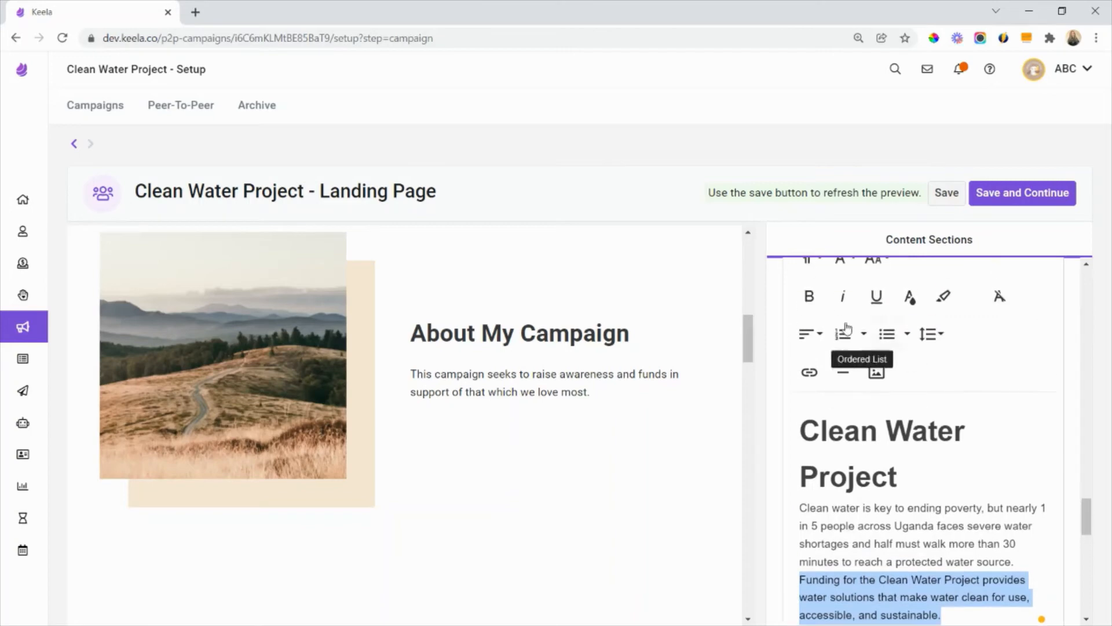
left_click(809, 295)
scroll(985, 549, "down", 1)
left_click(985, 548)
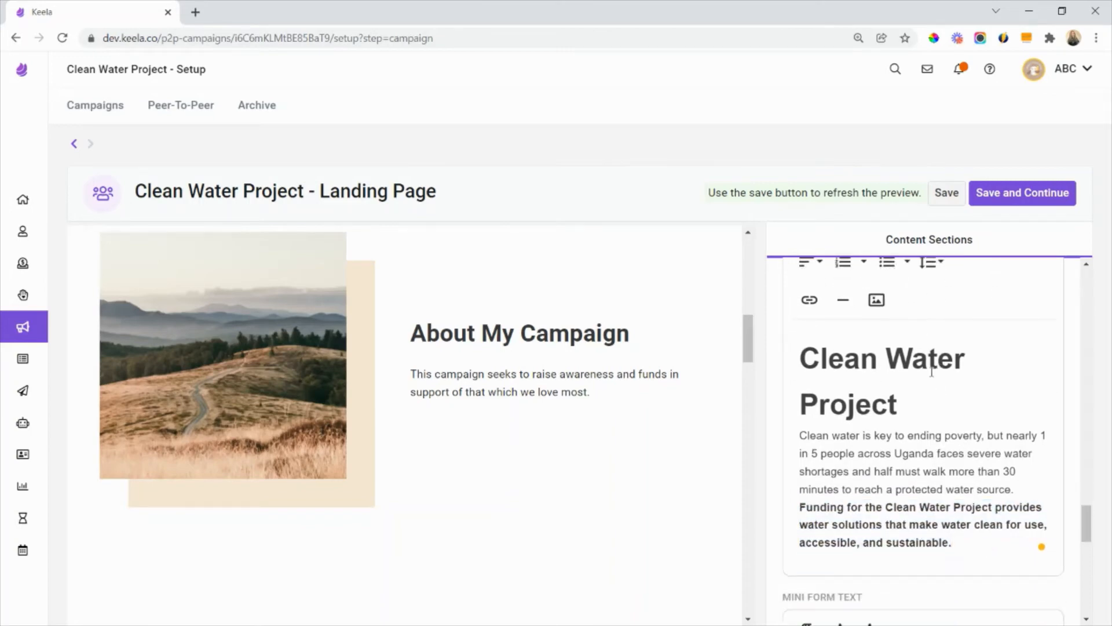
left_click(947, 193)
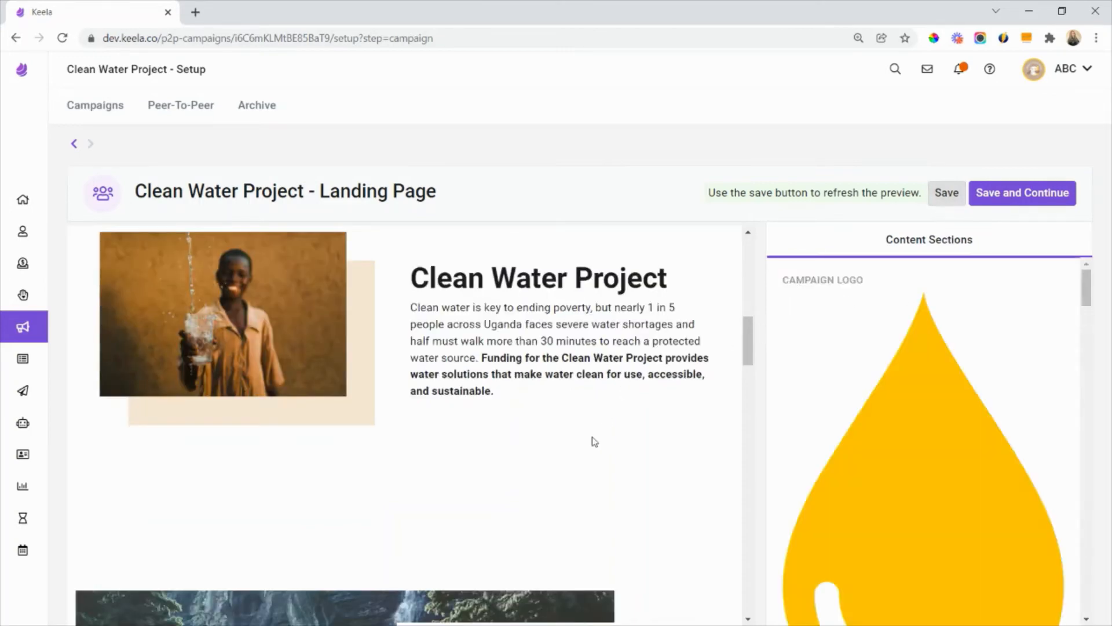
scroll(593, 442, "up", 1)
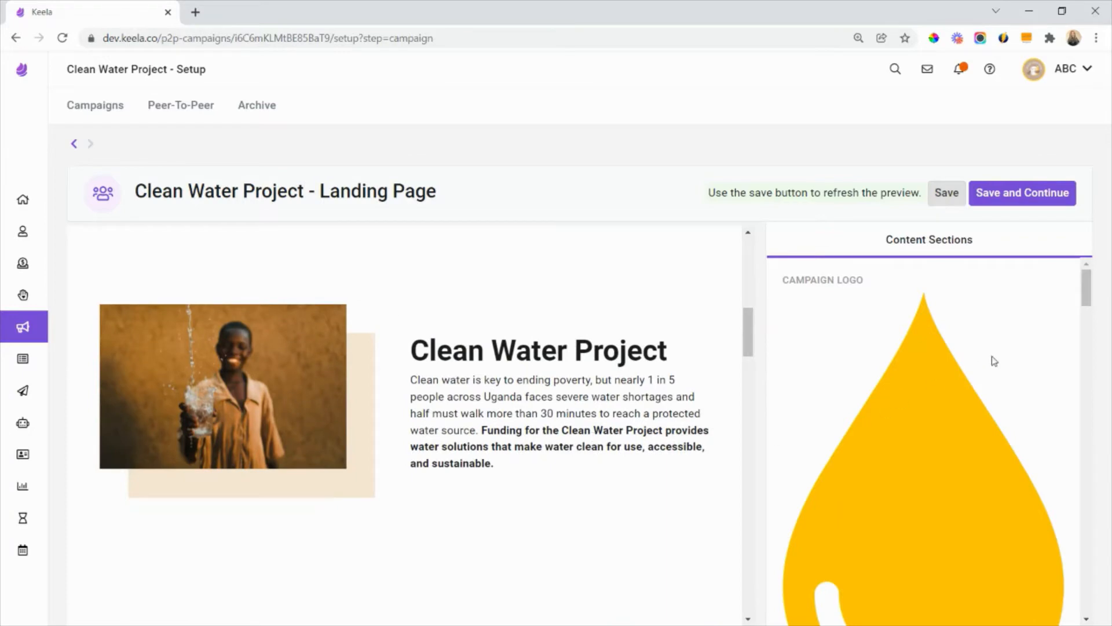
- Replace the Mini Form text with the copied "Give Water" title and the sentence starting "Consider donating to unleash the transformative power of clean water"
scroll(994, 360, "down", 7)
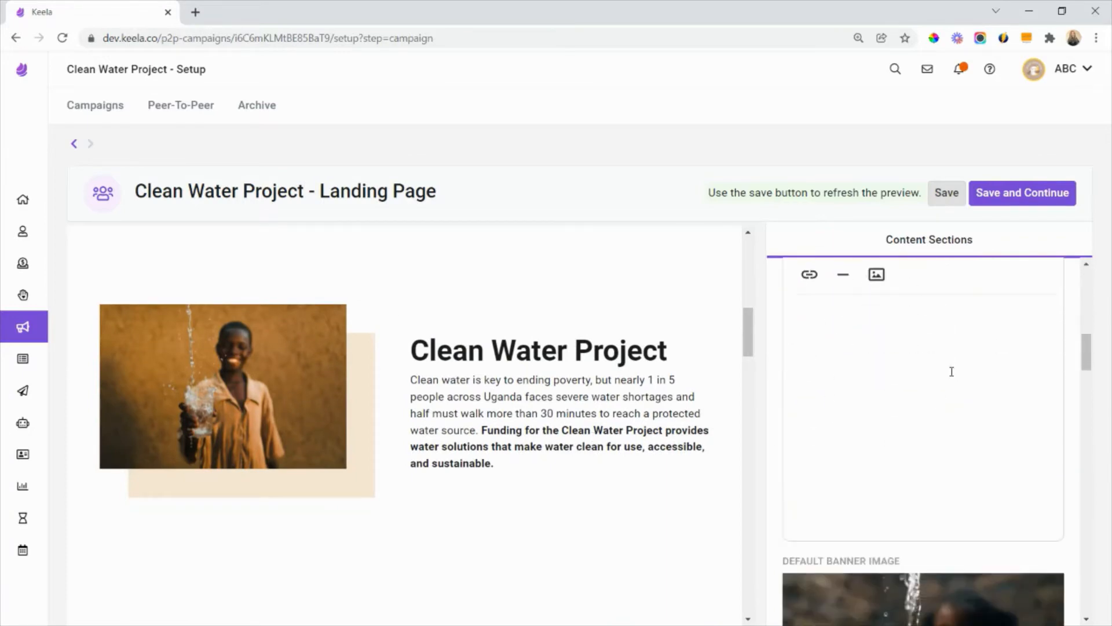
scroll(533, 452, "down", 10)
scroll(921, 377, "down", 2)
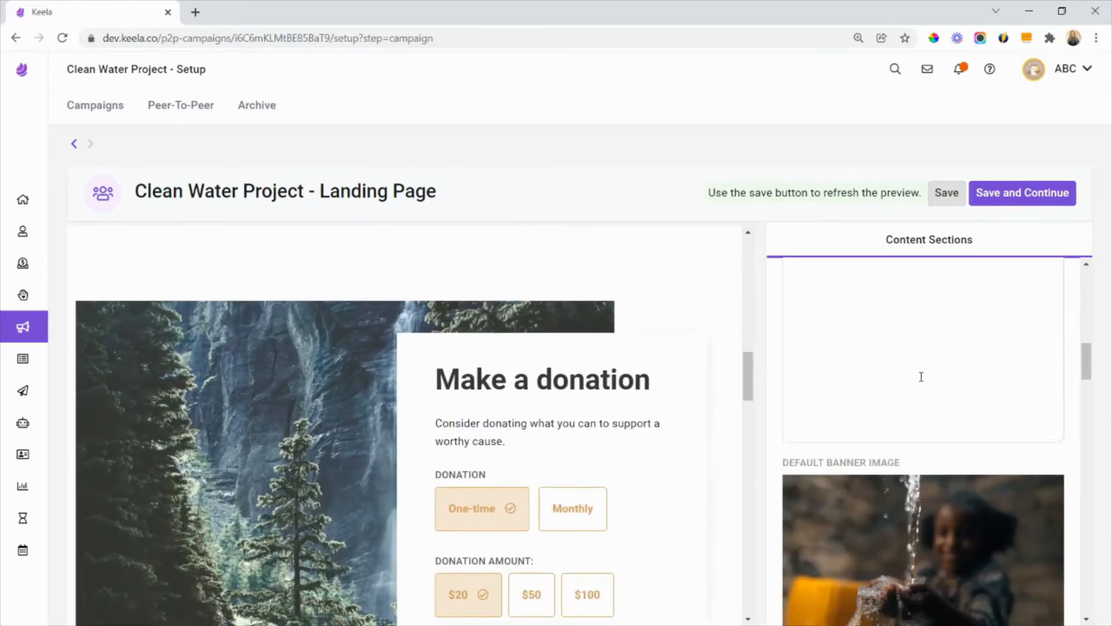
scroll(921, 377, "down", 5)
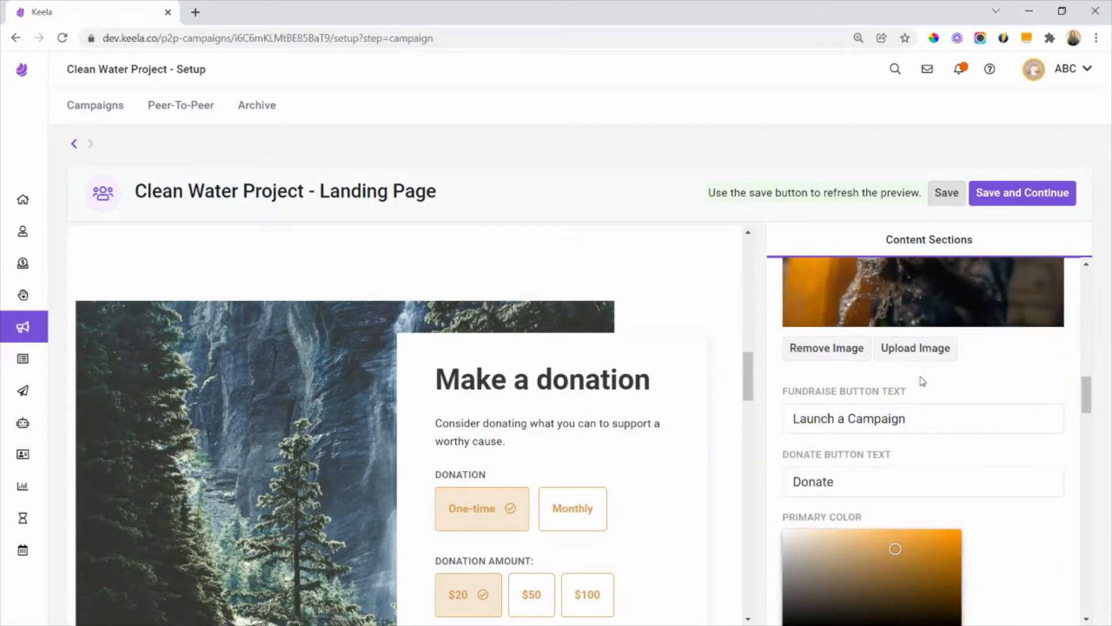
scroll(922, 381, "down", 1)
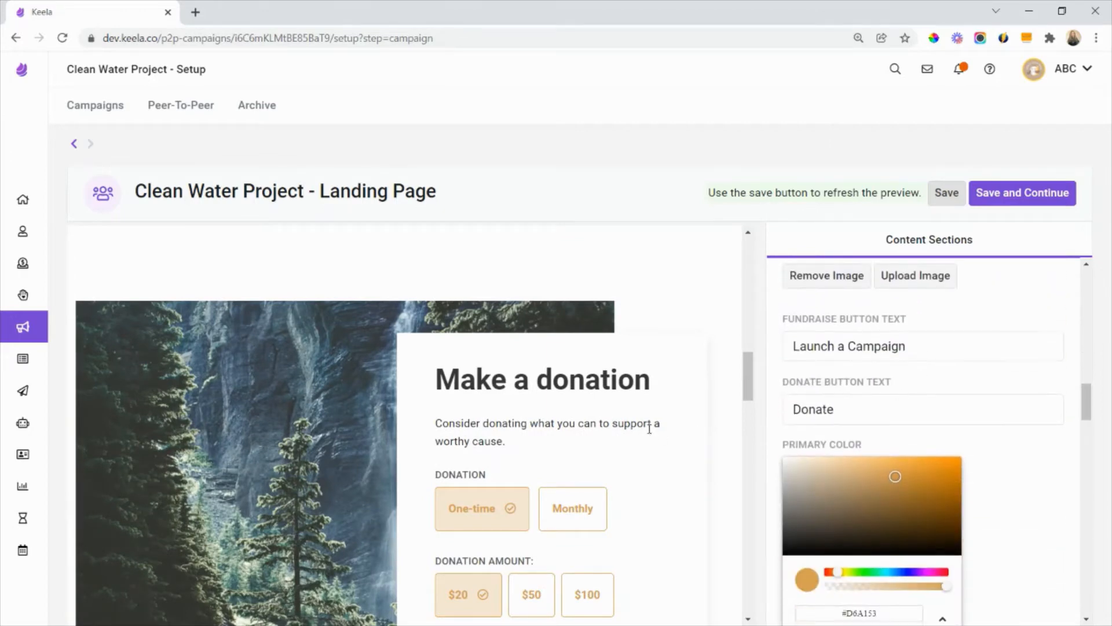
scroll(945, 431, "down", 10)
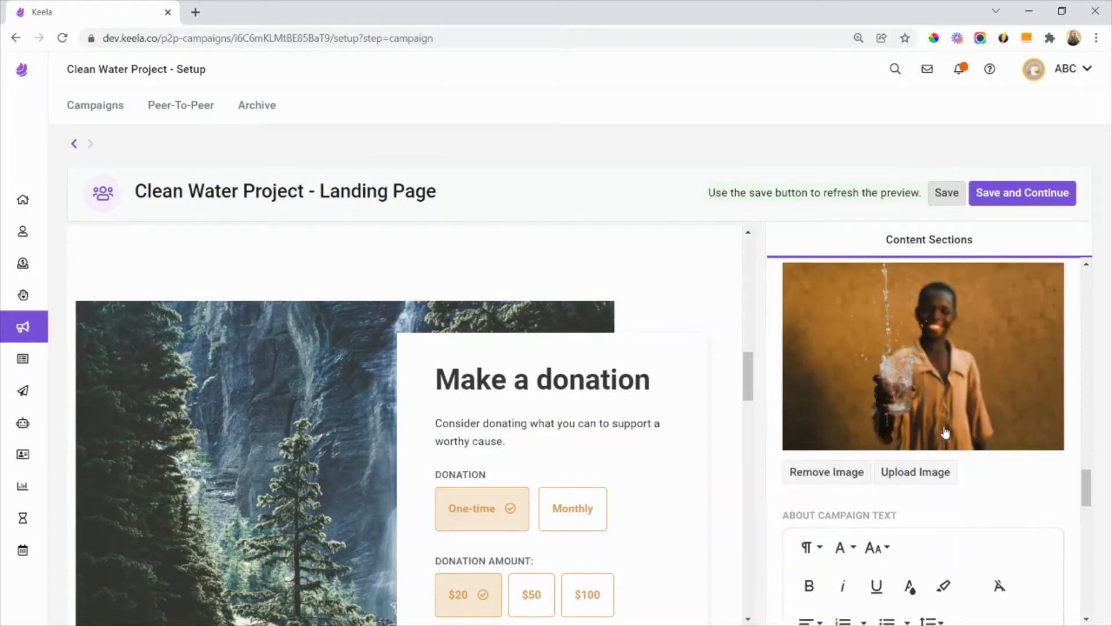
scroll(944, 432, "down", 8)
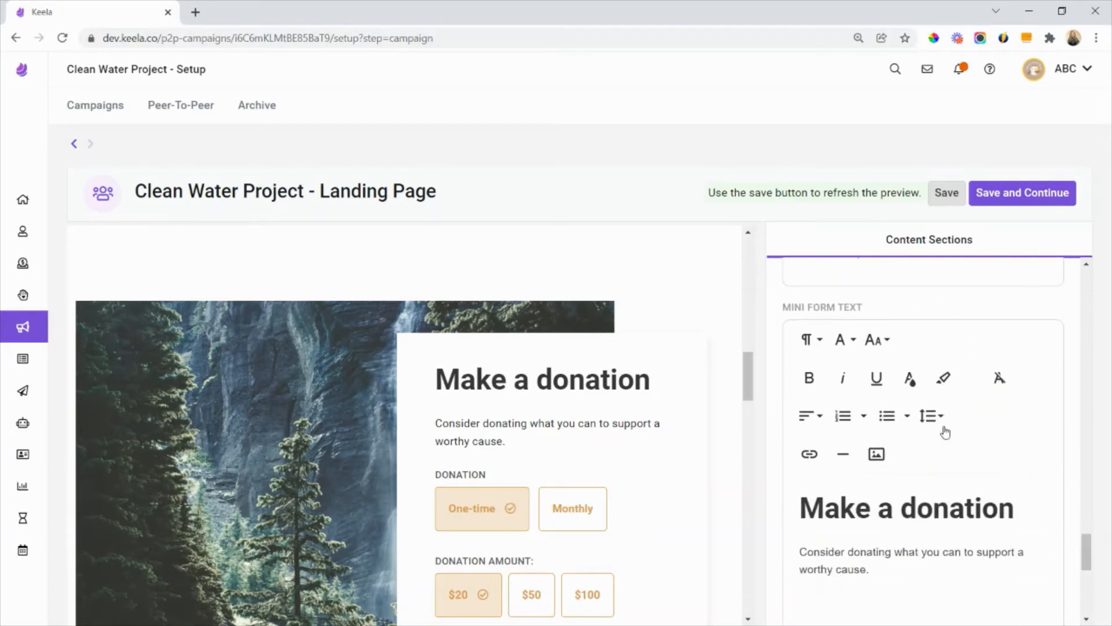
scroll(944, 431, "up", 2)
left_click_drag(863, 380, 782, 380)
left_click_drag(548, 442, 434, 379)
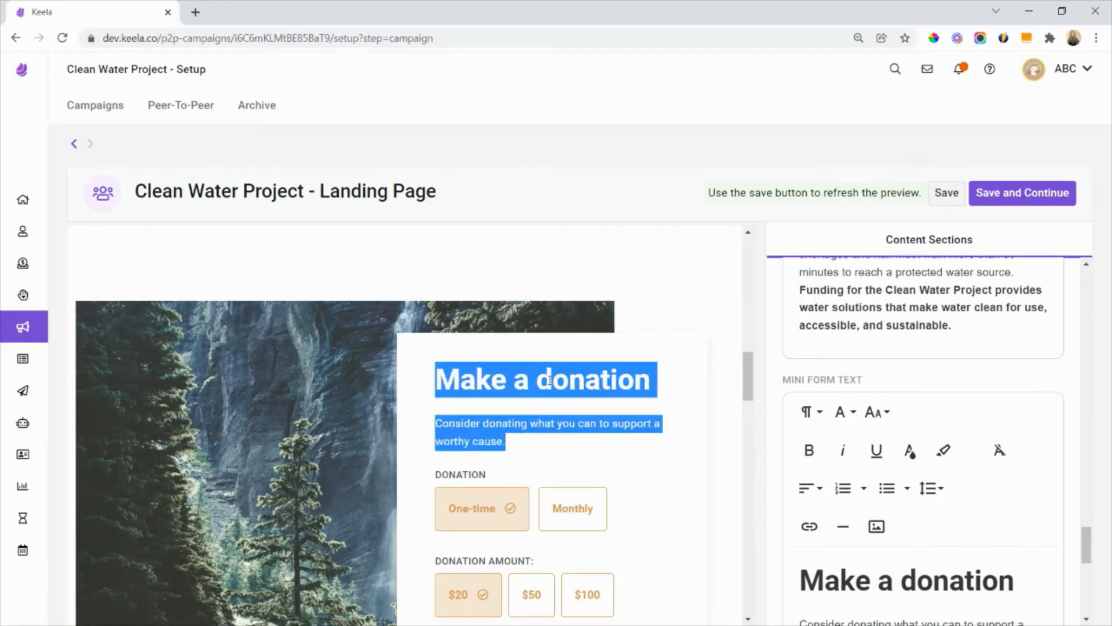
left_click(434, 380)
scroll(876, 424, "down", 2)
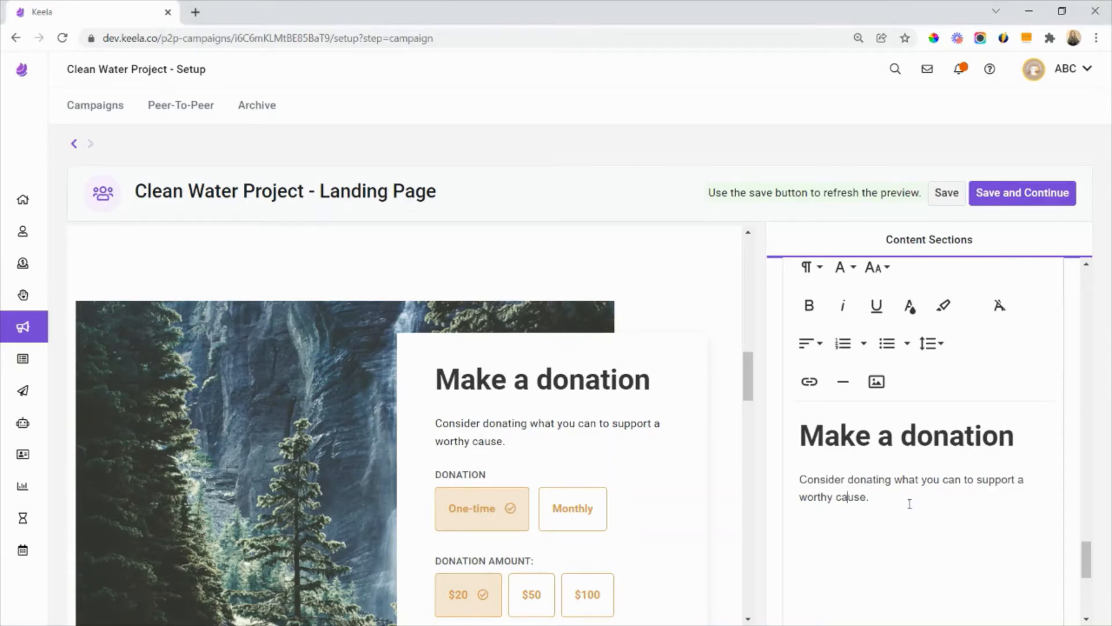
left_click_drag(908, 502, 777, 427)
type("Give Water Consider donating to unleash the transformative power of clean water in a Ugandan community.")
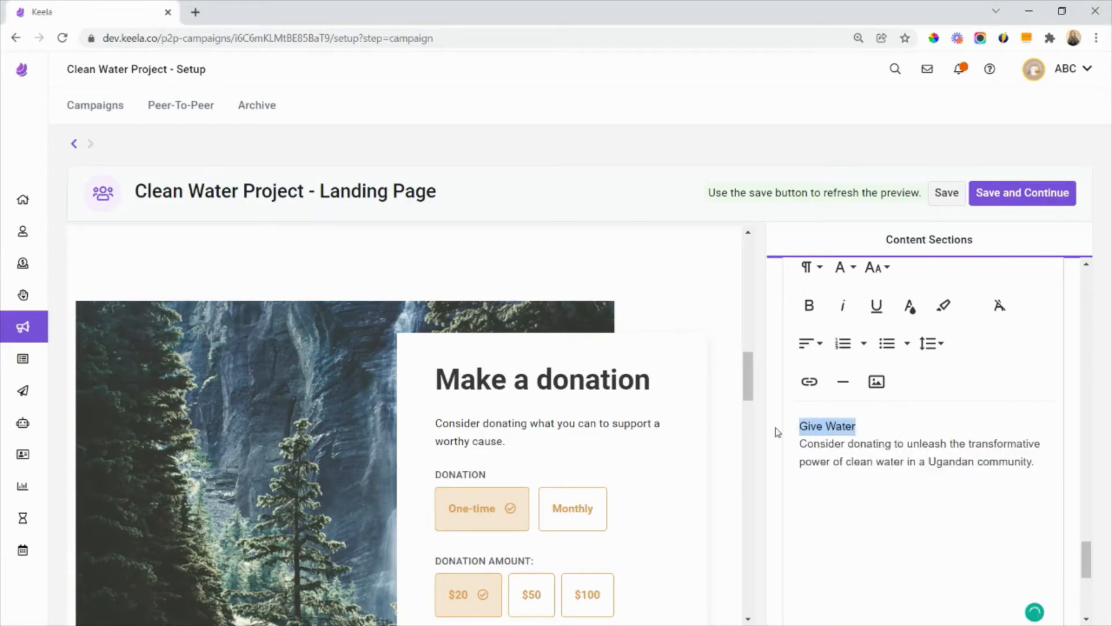
- Format the "Give Water" title in the Mini Form text as bold at size 36
left_click(809, 305)
left_click(886, 268)
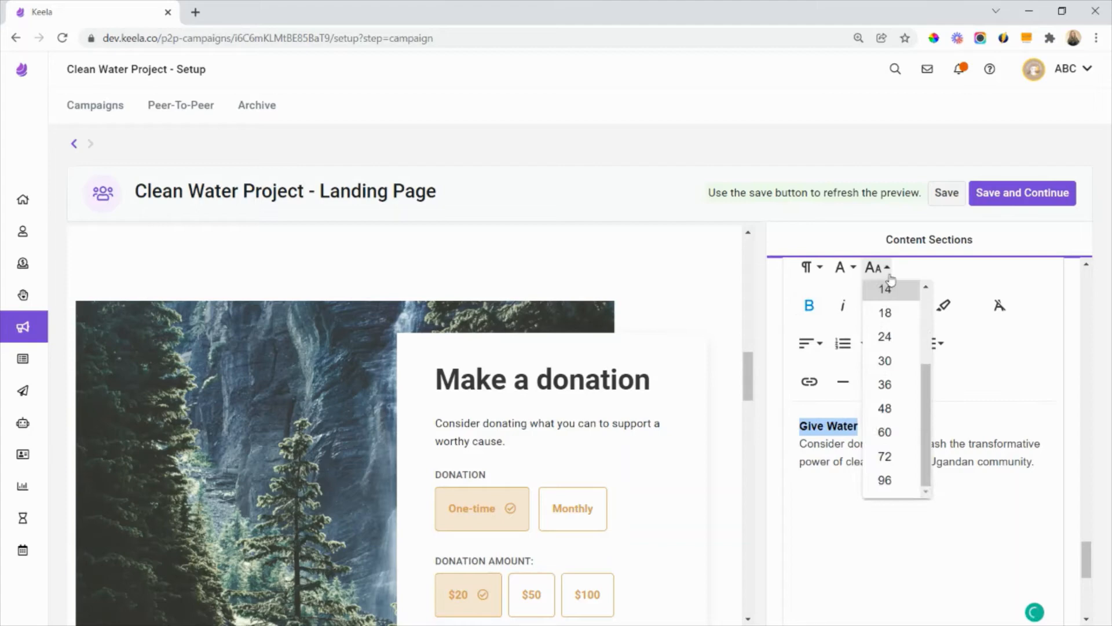
left_click(886, 385)
left_click(897, 472)
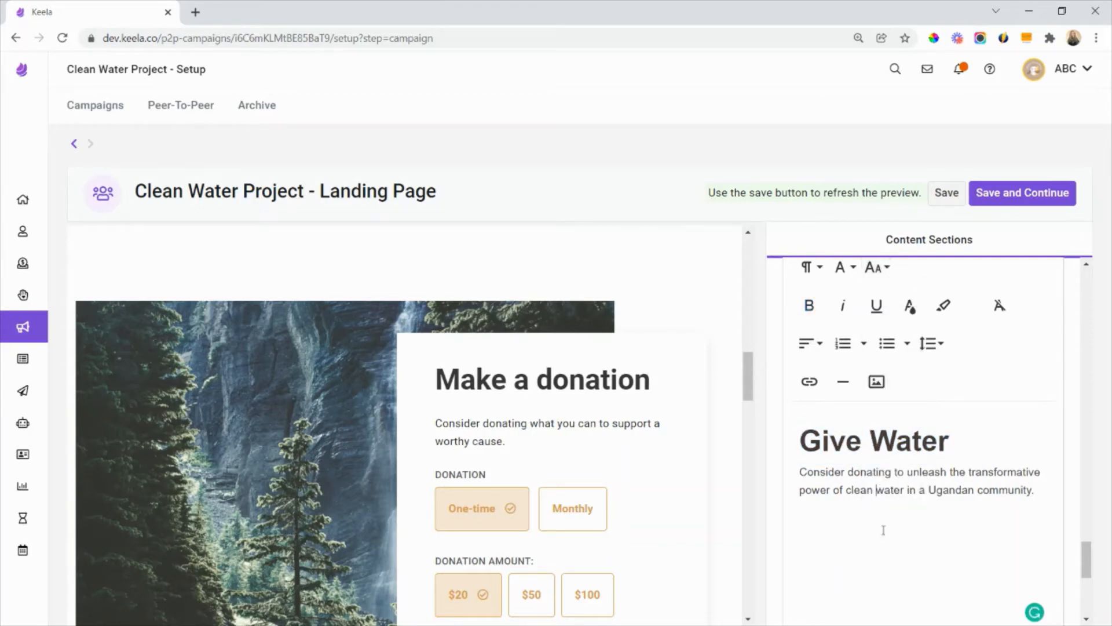
- Upload the image named 3rd as the Mini Donation Form default background image and save the landing page
scroll(880, 517, "down", 1)
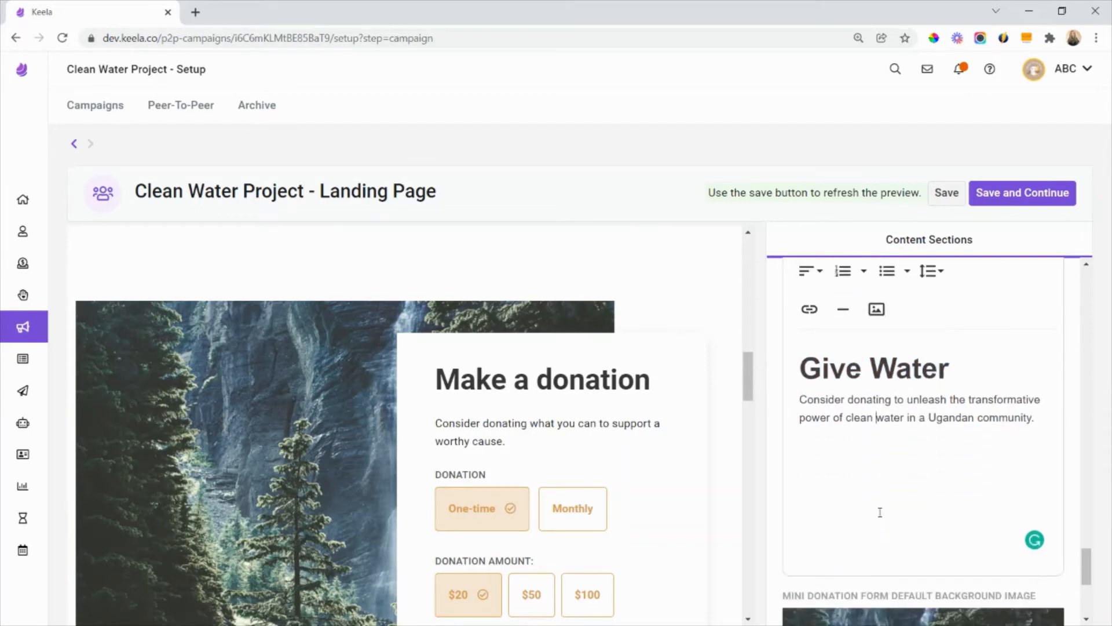
scroll(882, 495, "down", 3)
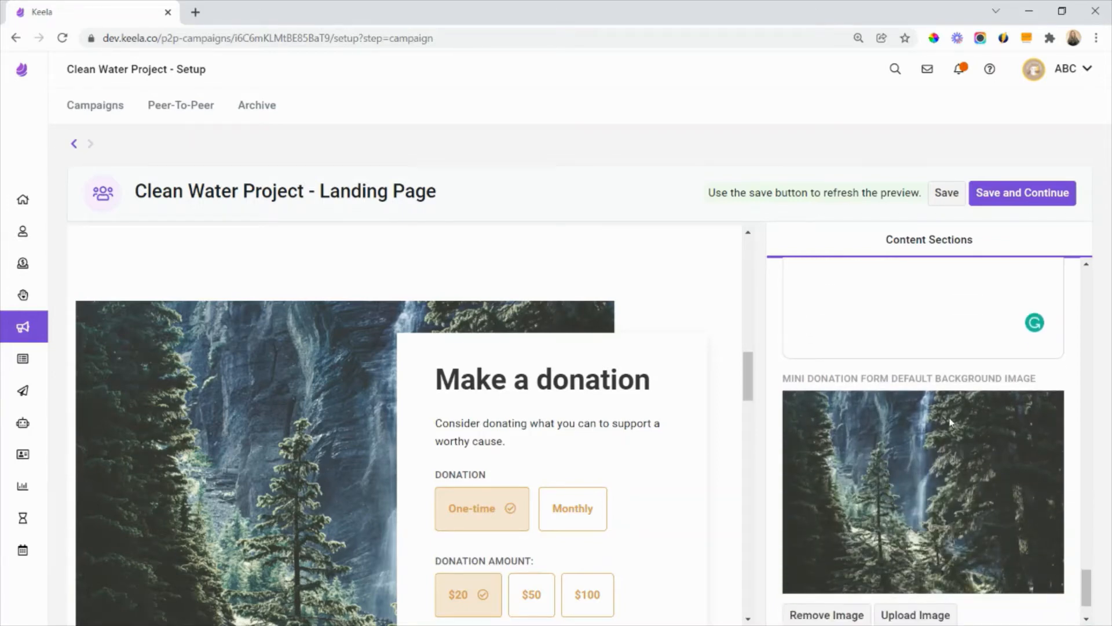
scroll(950, 422, "down", 1)
left_click(906, 545)
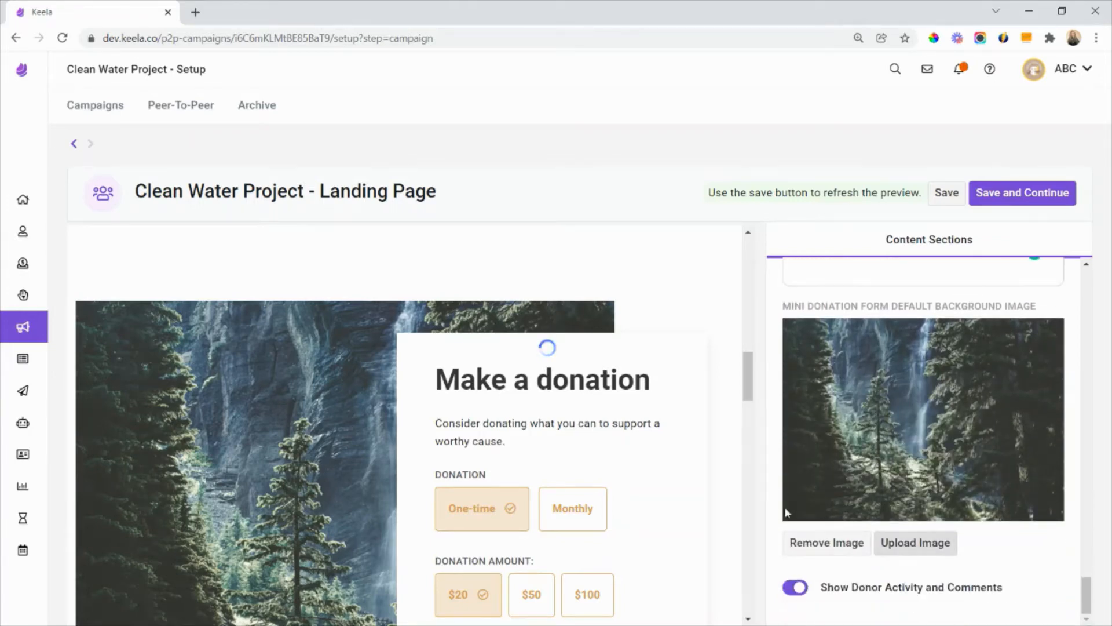
left_click(576, 330)
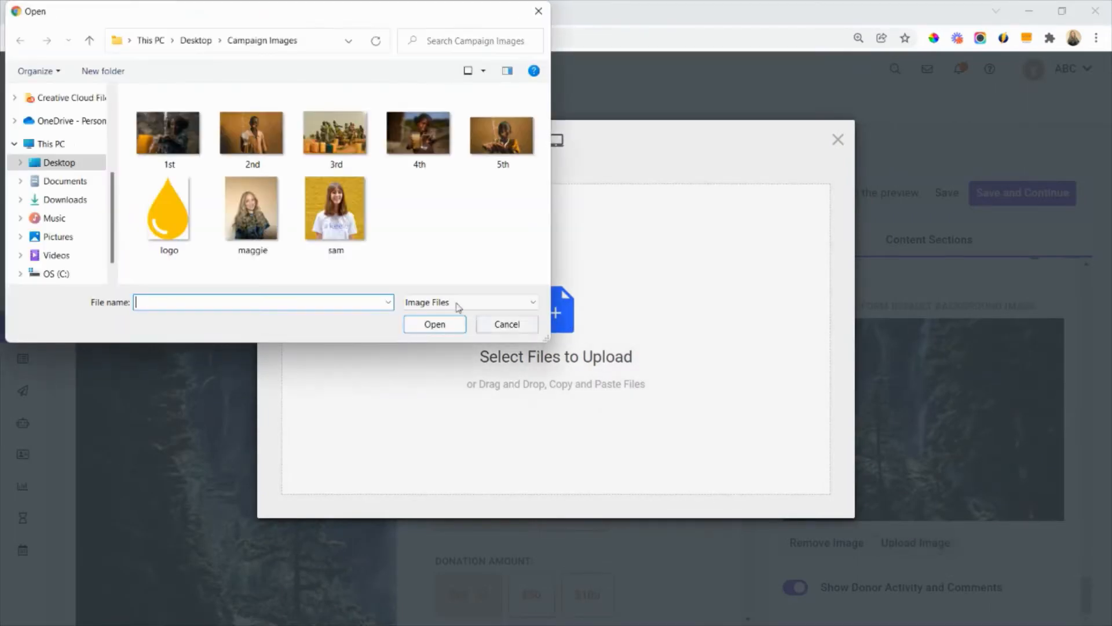
double_click(335, 133)
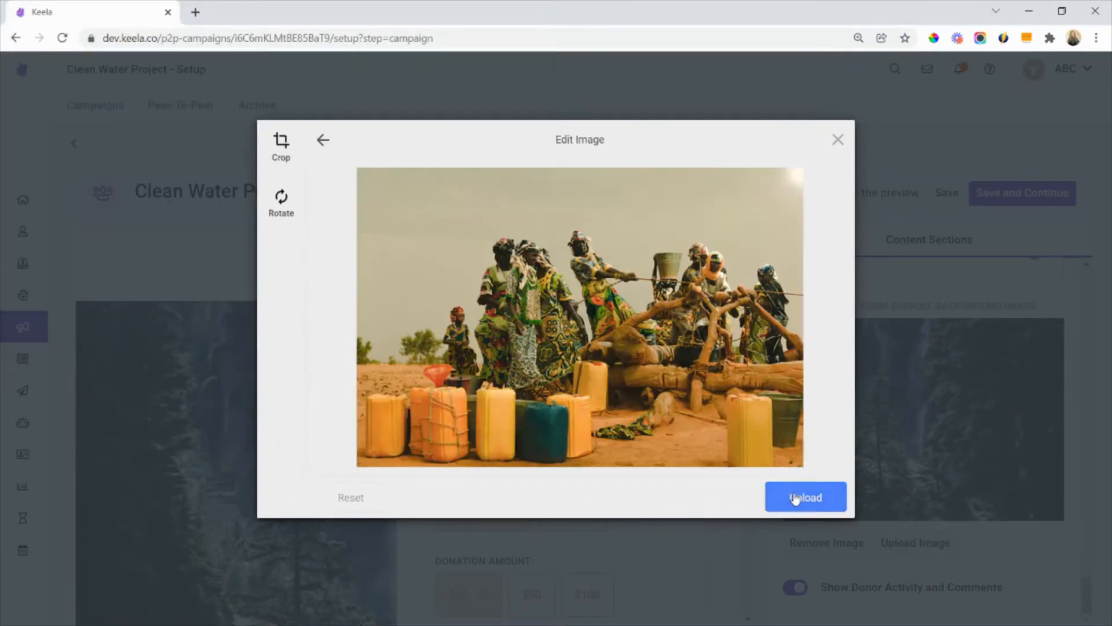
left_click(795, 499)
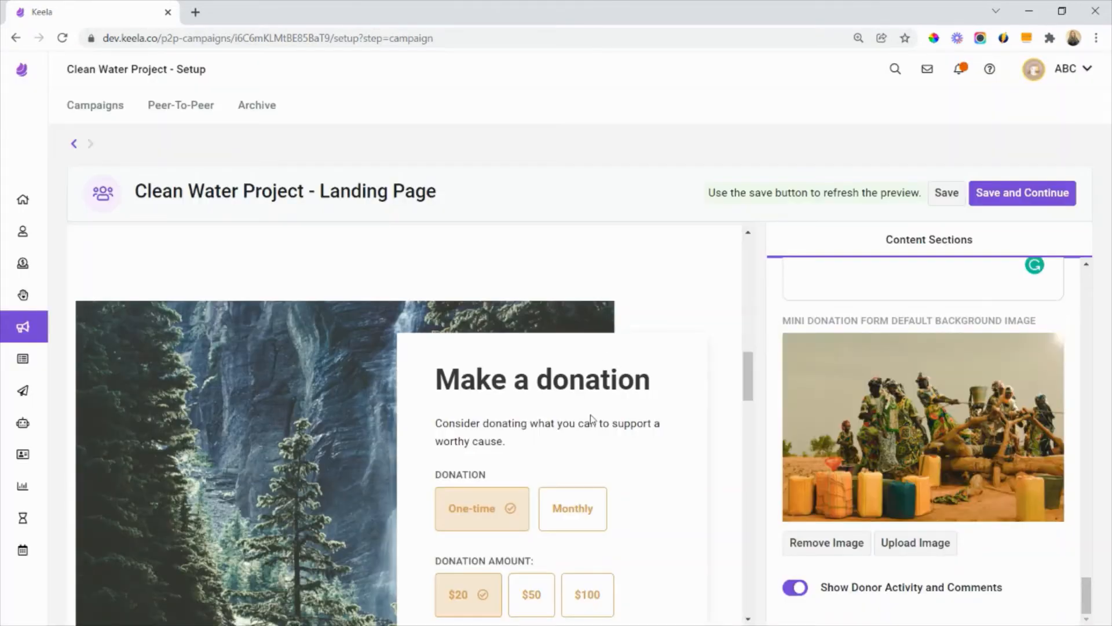
left_click(944, 196)
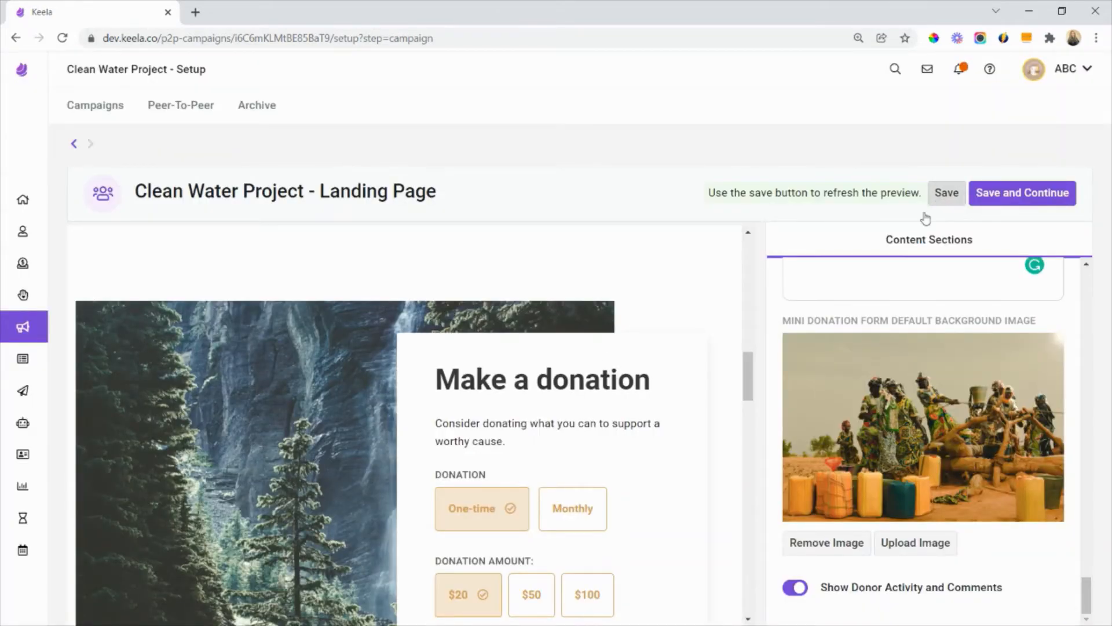
- Examine the donation form in the refreshed landing page preview and look through the content section settings
scroll(537, 432, "up", 5)
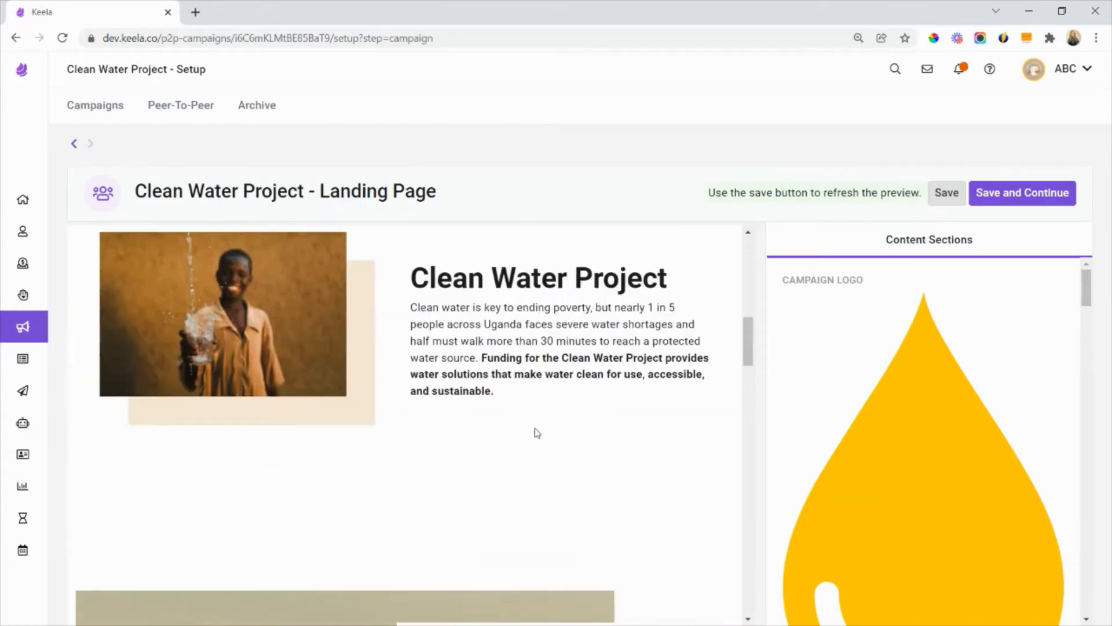
scroll(537, 431, "down", 5)
scroll(538, 431, "down", 2)
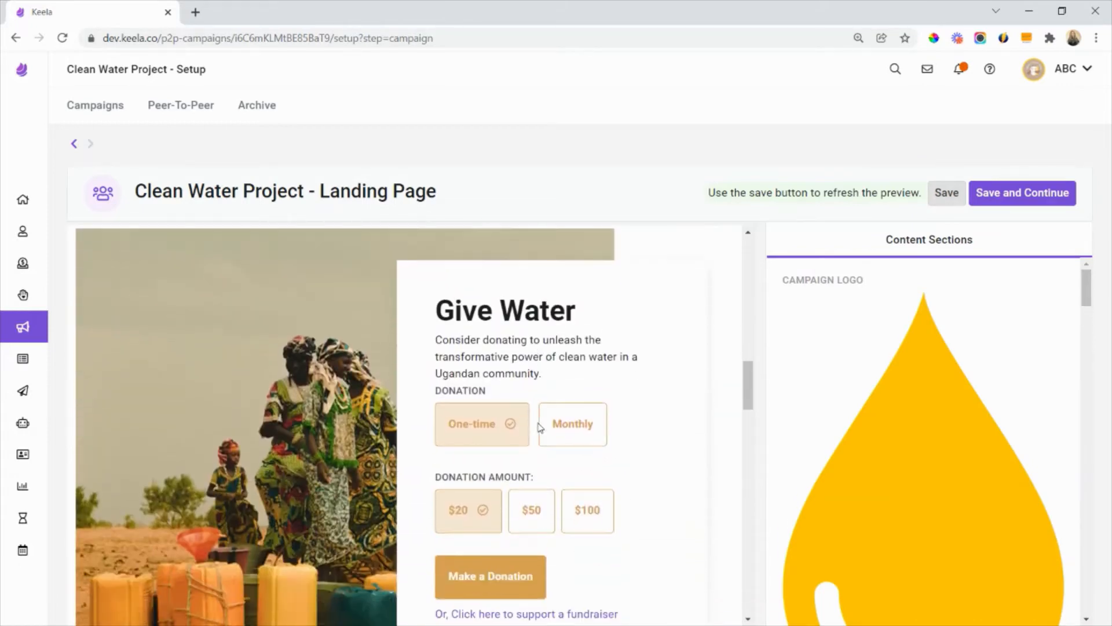
scroll(852, 408, "down", 5)
scroll(855, 409, "down", 8)
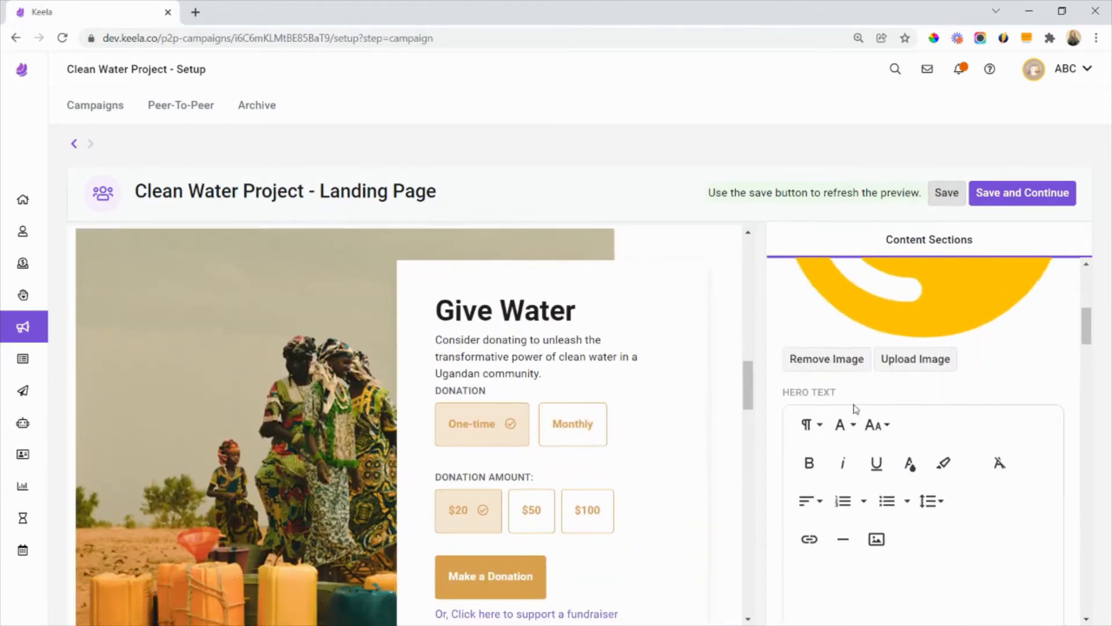
scroll(853, 403, "down", 15)
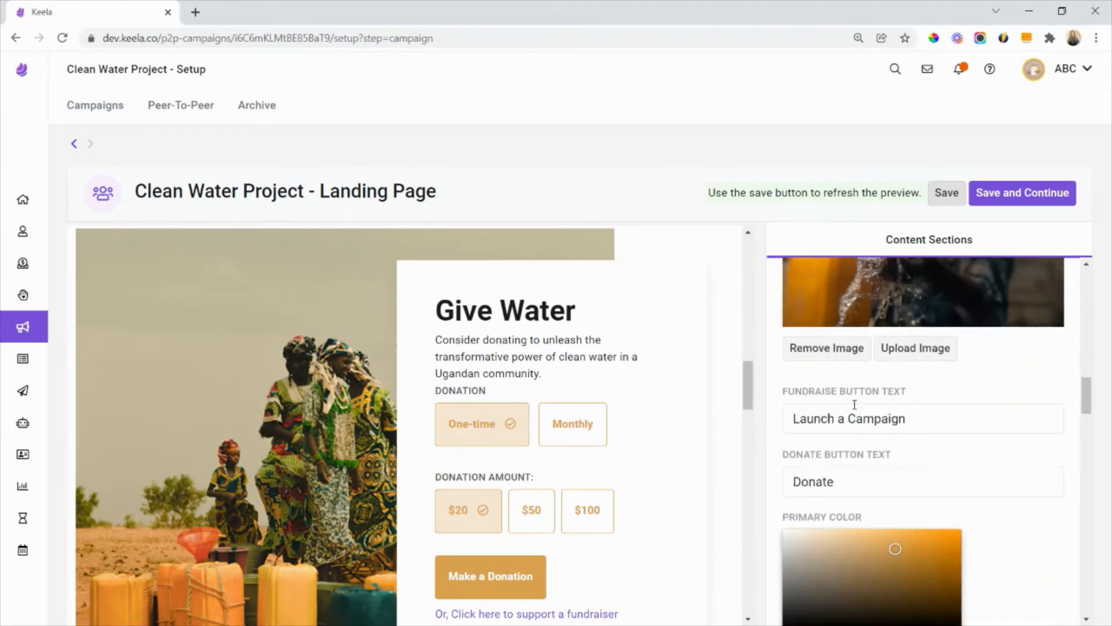
scroll(854, 405, "down", 5)
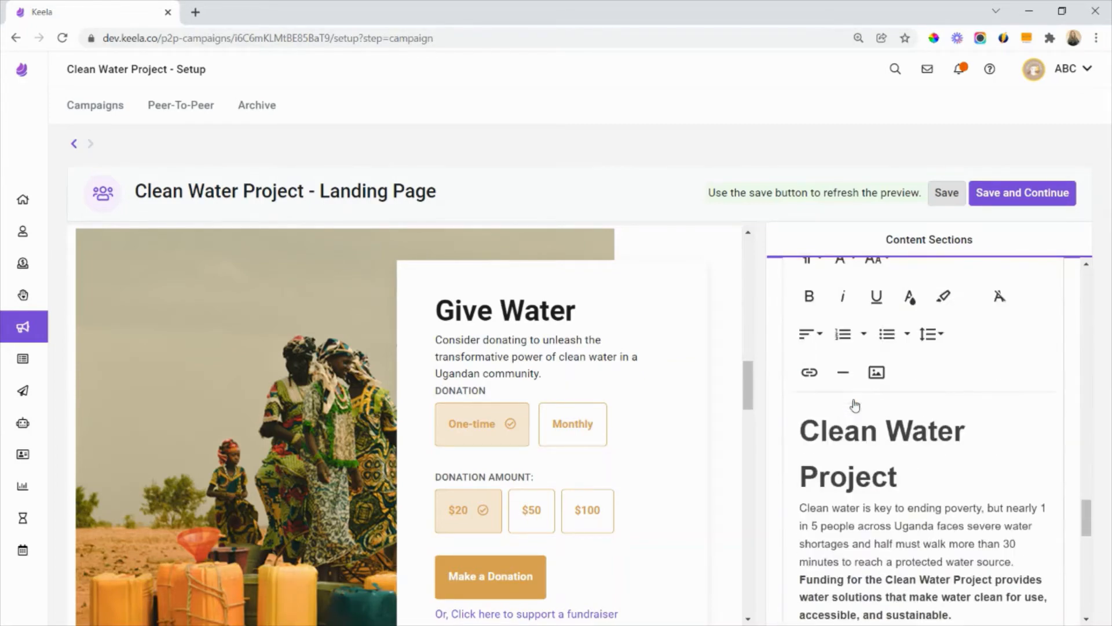
left_click(573, 423)
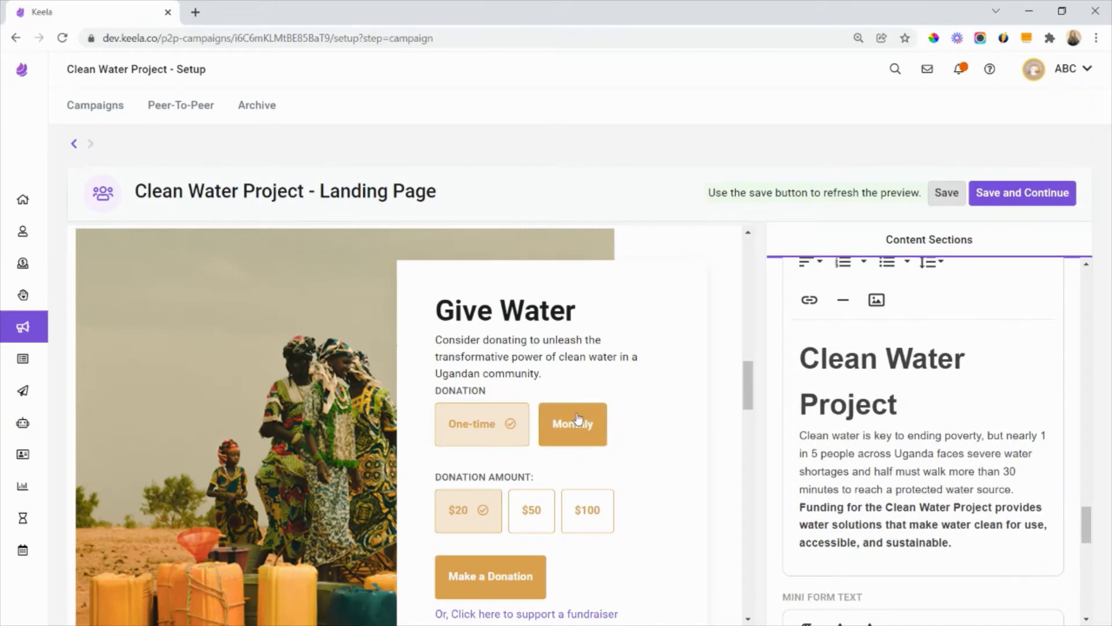
- Examine the Top Fundraisers and Comments sections of the preview and the Show Donor Activity and Comments setting
scroll(575, 415, "down", 4)
scroll(578, 417, "down", 5)
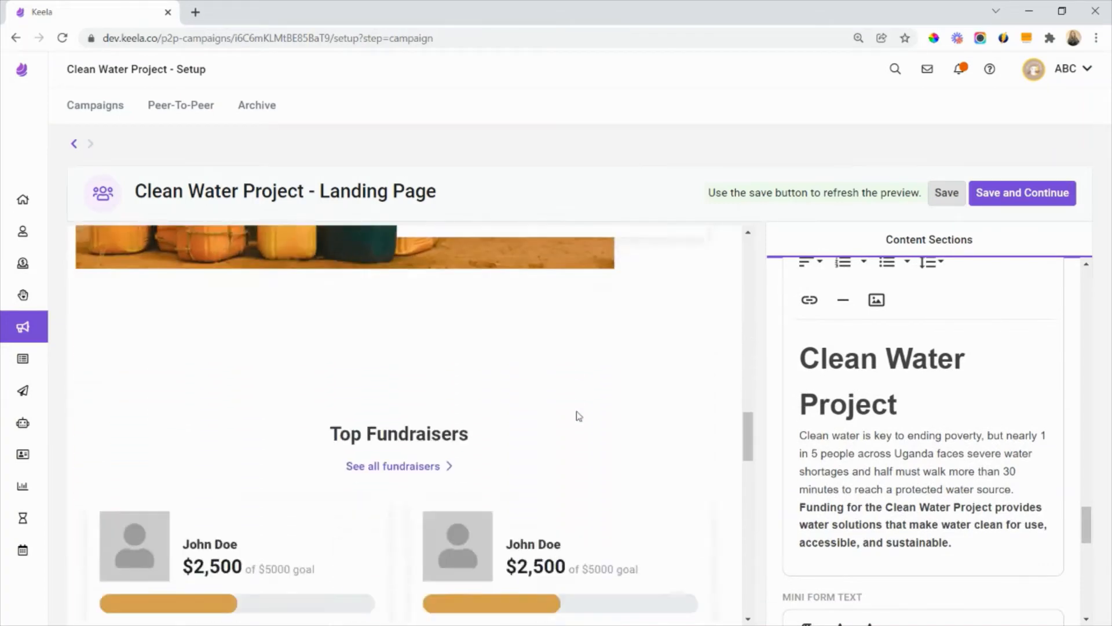
scroll(1012, 454, "down", 2)
scroll(950, 449, "down", 8)
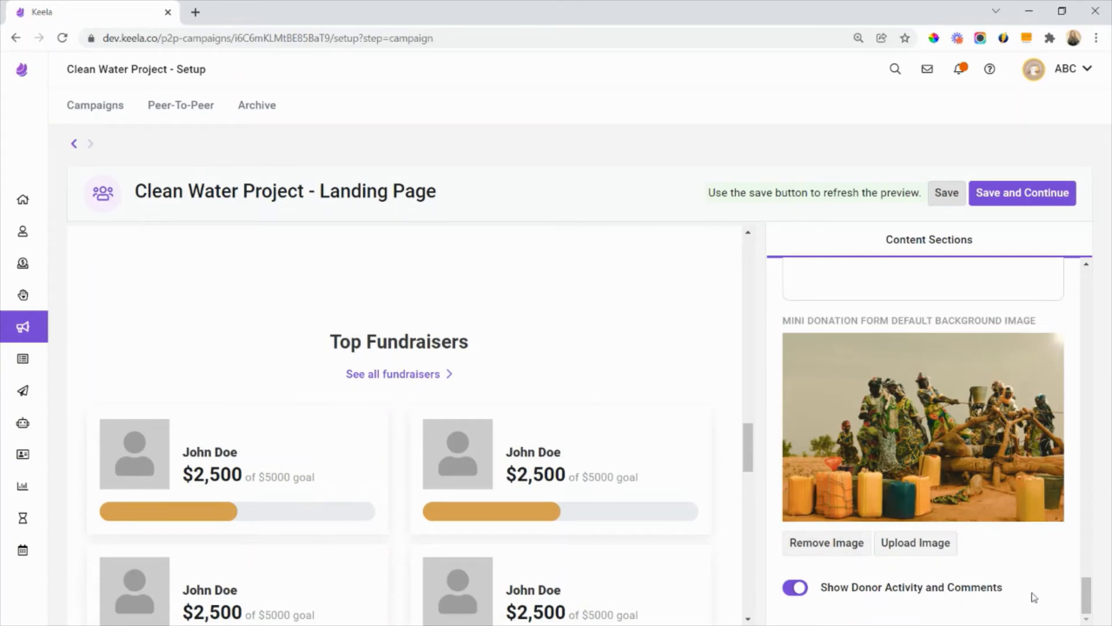
left_click_drag(1007, 588, 830, 597)
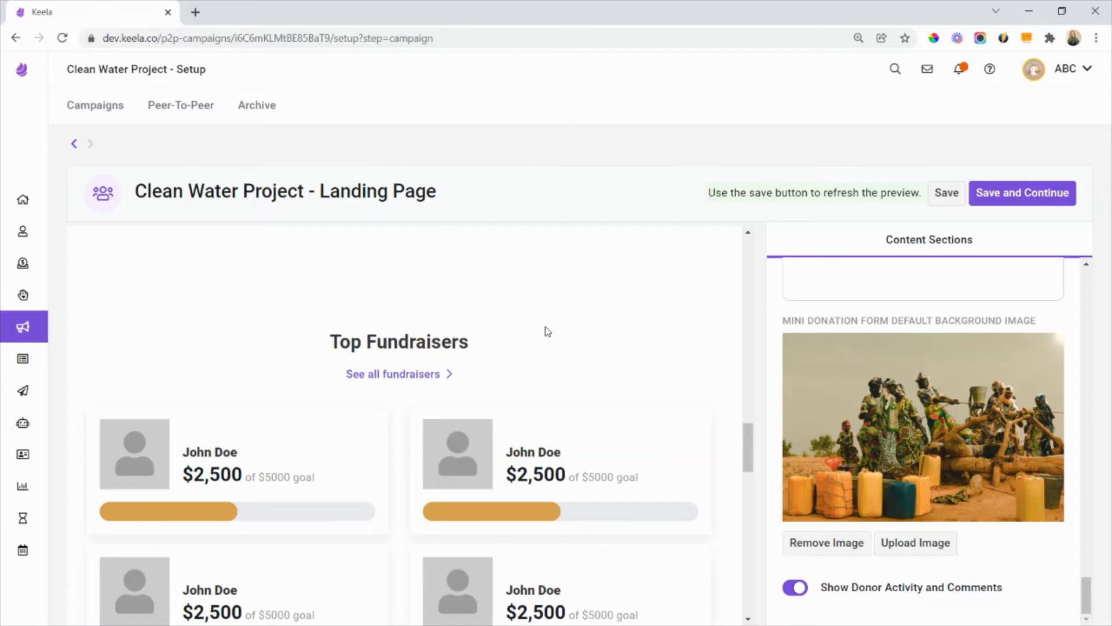
scroll(440, 333, "down", 1)
scroll(466, 405, "down", 1)
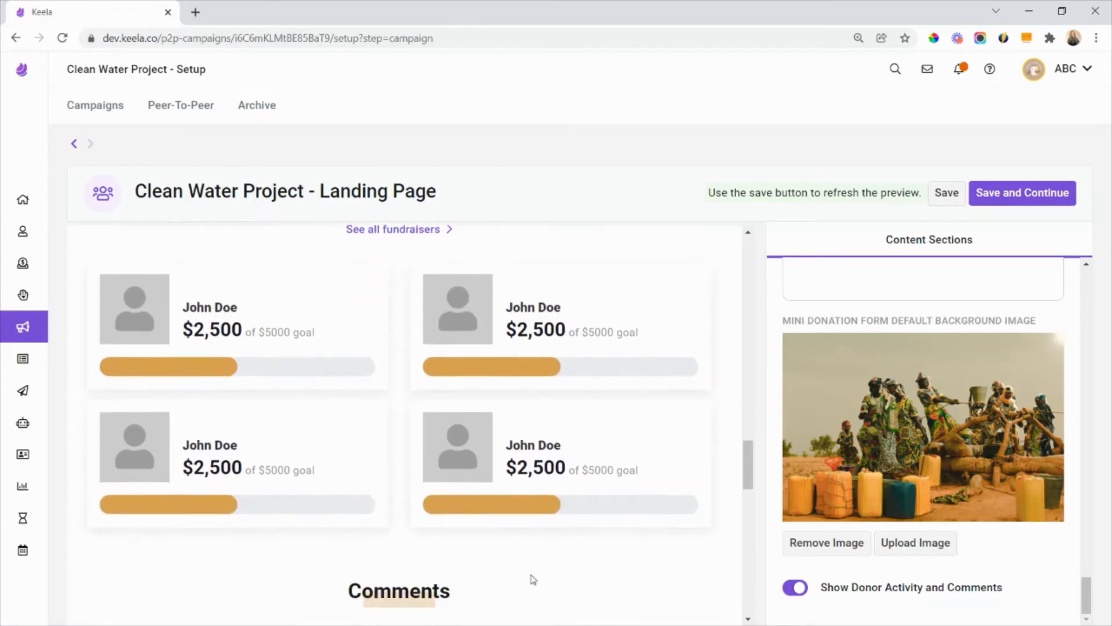
scroll(550, 565, "down", 3)
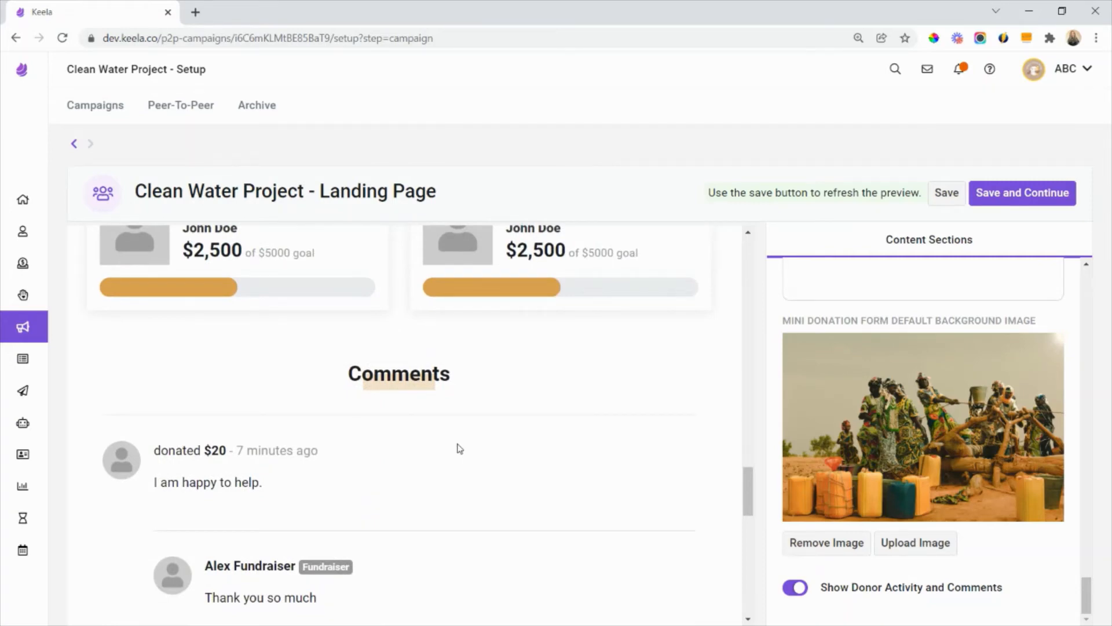
scroll(461, 448, "down", 1)
scroll(461, 448, "down", 2)
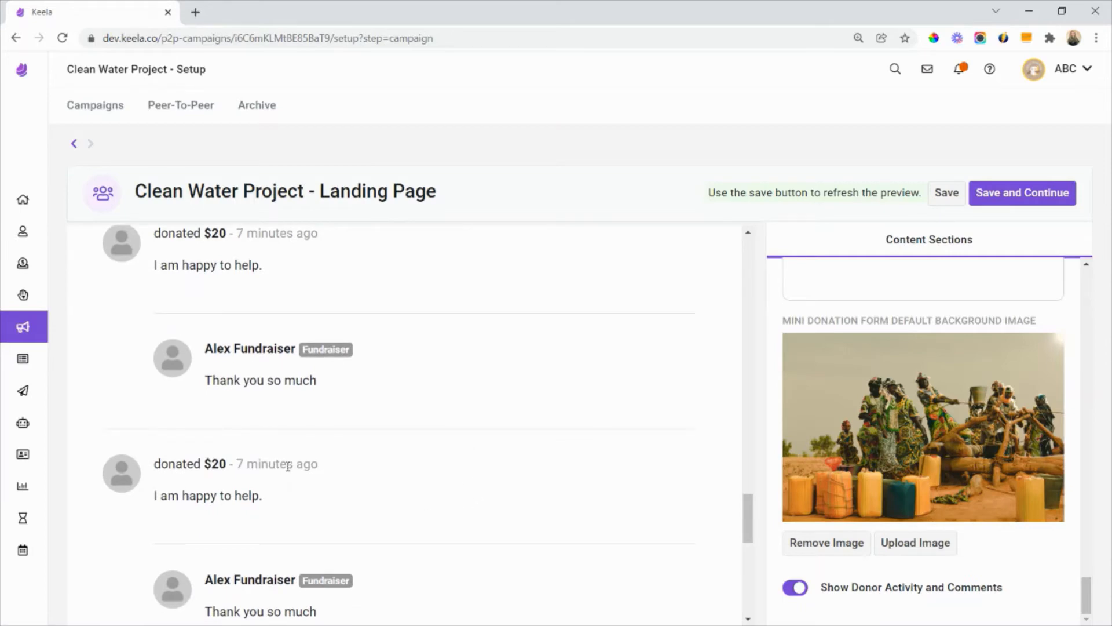
scroll(243, 462, "down", 2)
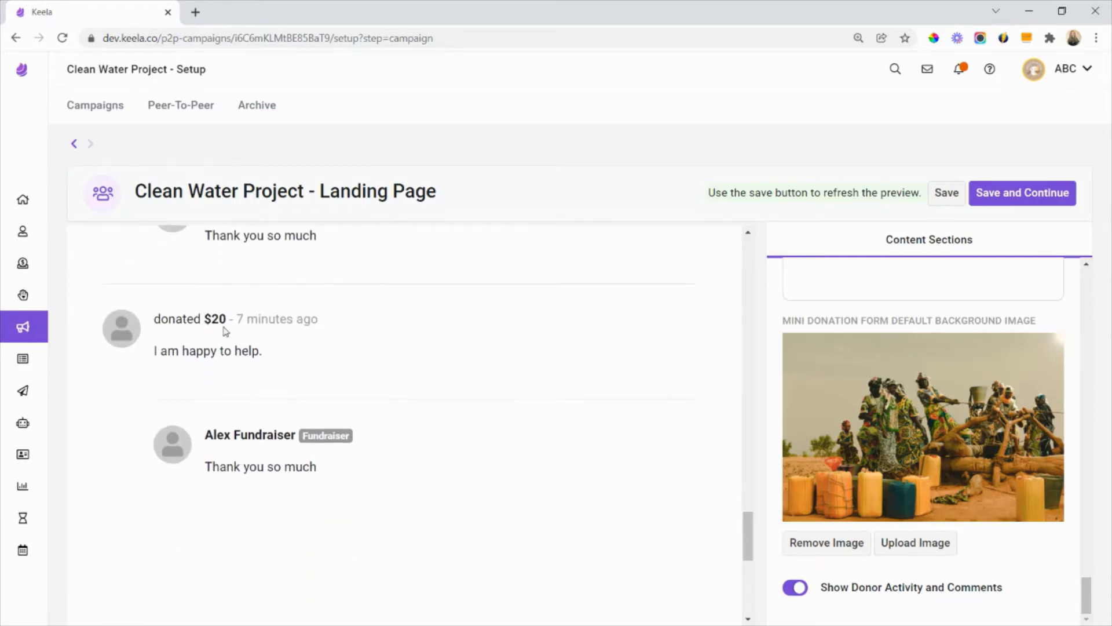
scroll(368, 381, "up", 1)
scroll(400, 390, "down", 2)
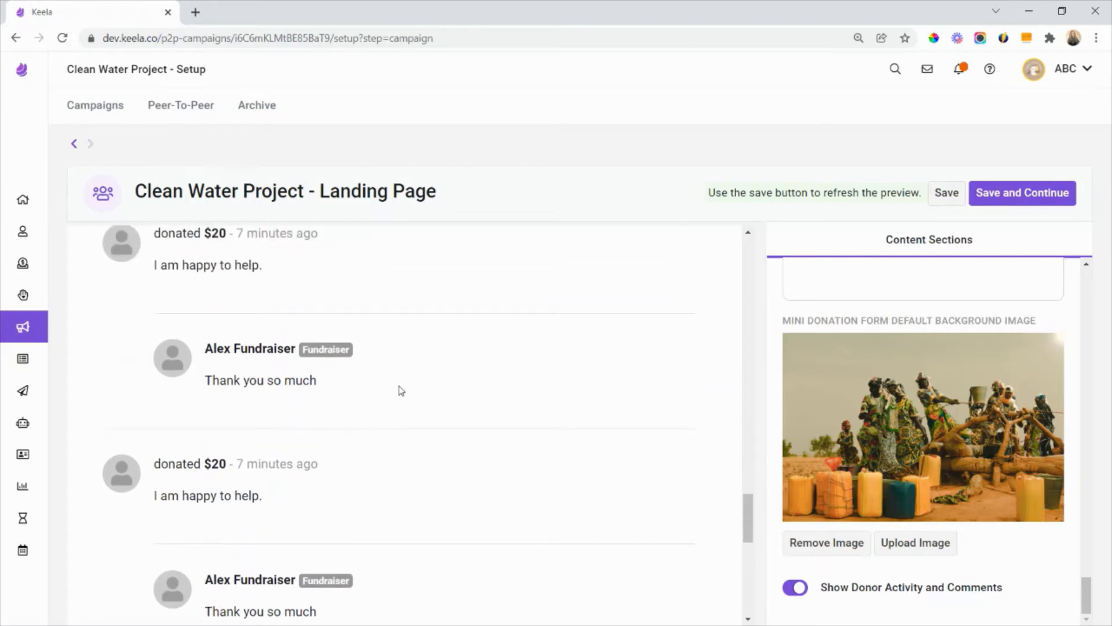
scroll(400, 390, "up", 4)
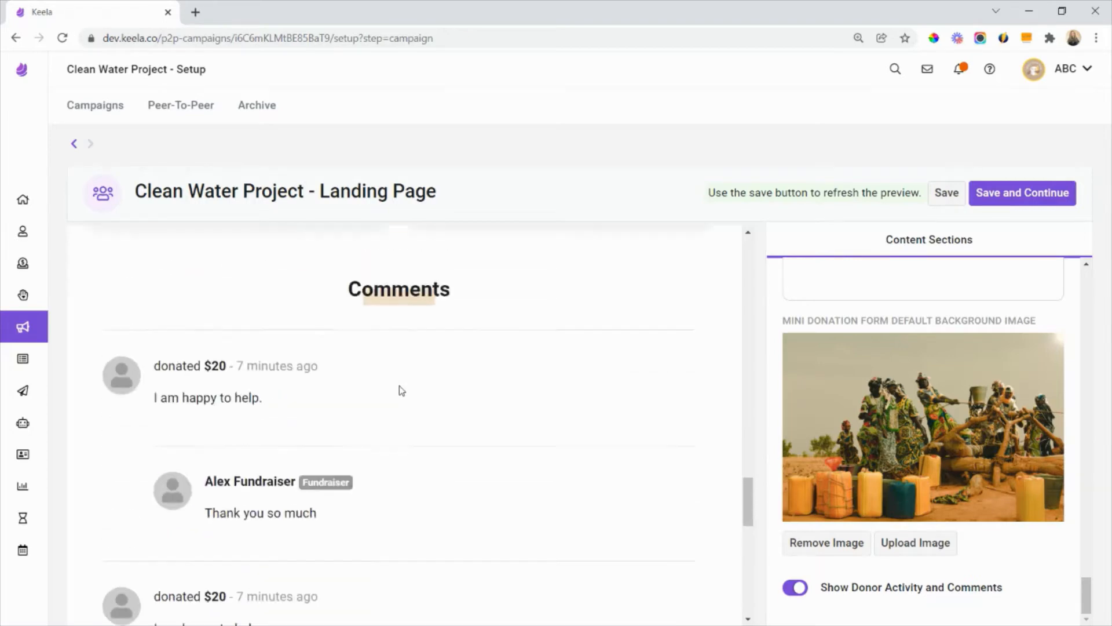
- Turn off Show Donor Activity and Comments for the landing page and look back over the preview
left_click(789, 587)
scroll(598, 529, "up", 8)
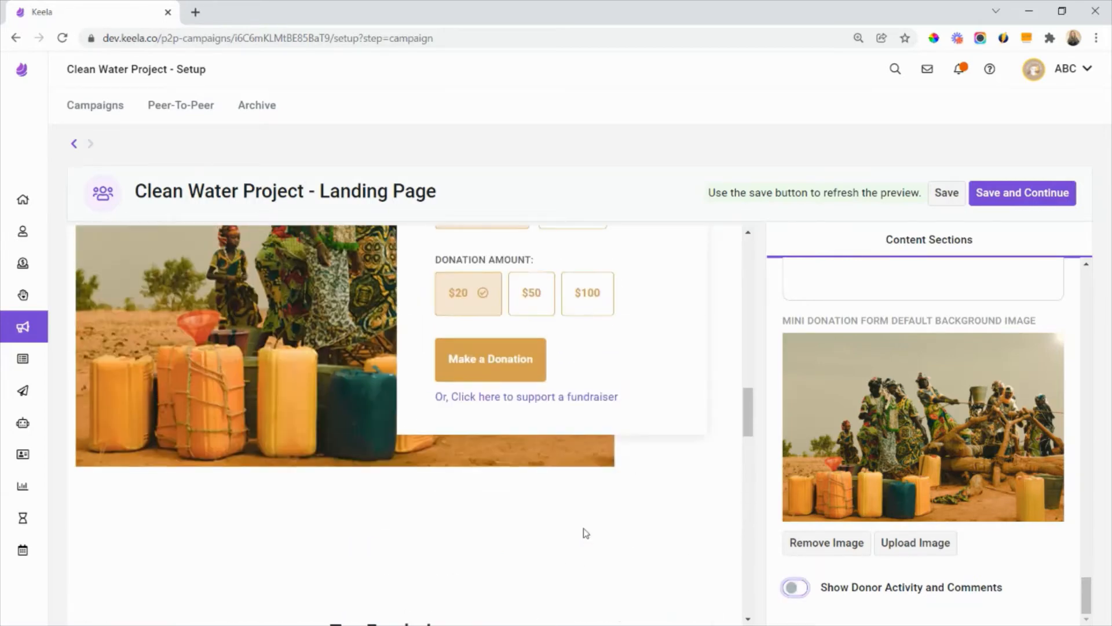
scroll(429, 463, "up", 6)
scroll(443, 455, "down", 7)
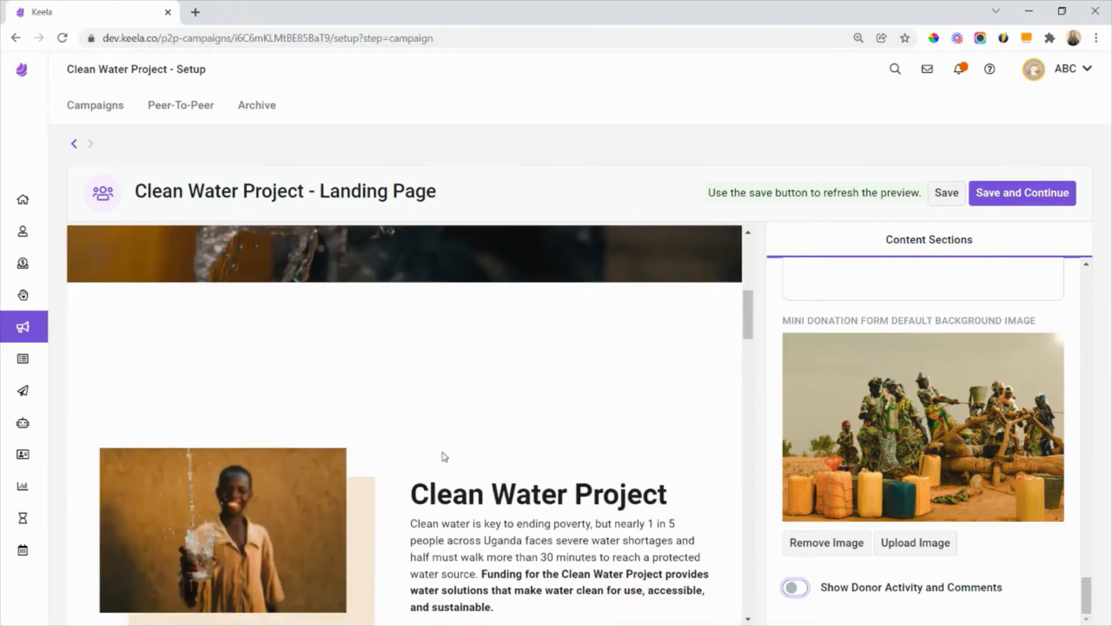
- Turn Show Donor Activity and Comments back on for the landing page, then save it and continue to the campaign setup
scroll(446, 455, "down", 6)
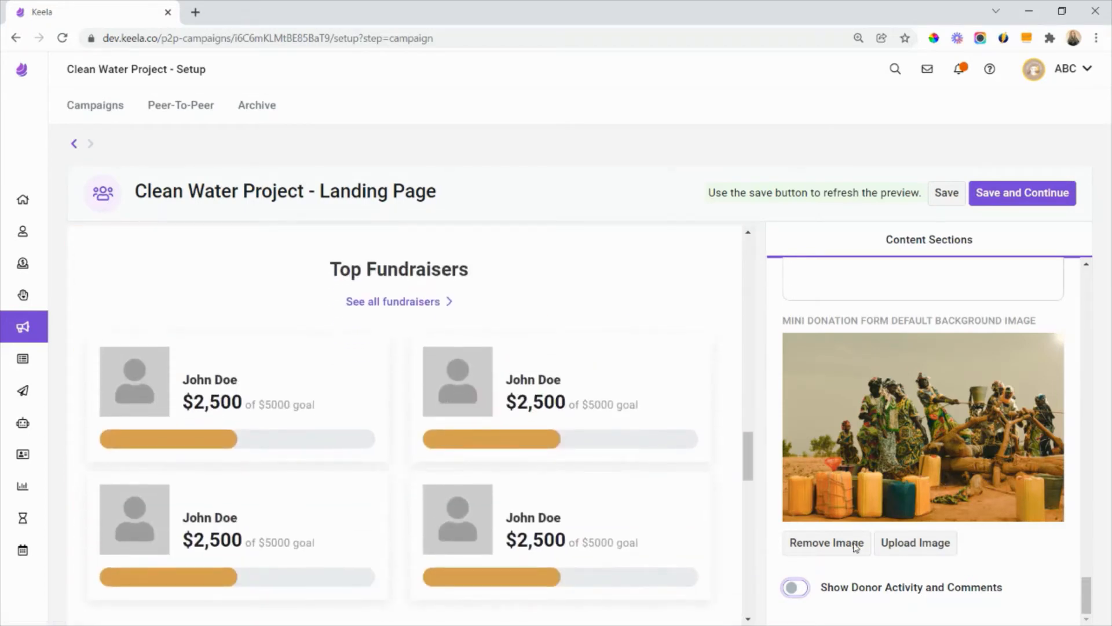
left_click(794, 587)
left_click(1020, 197)
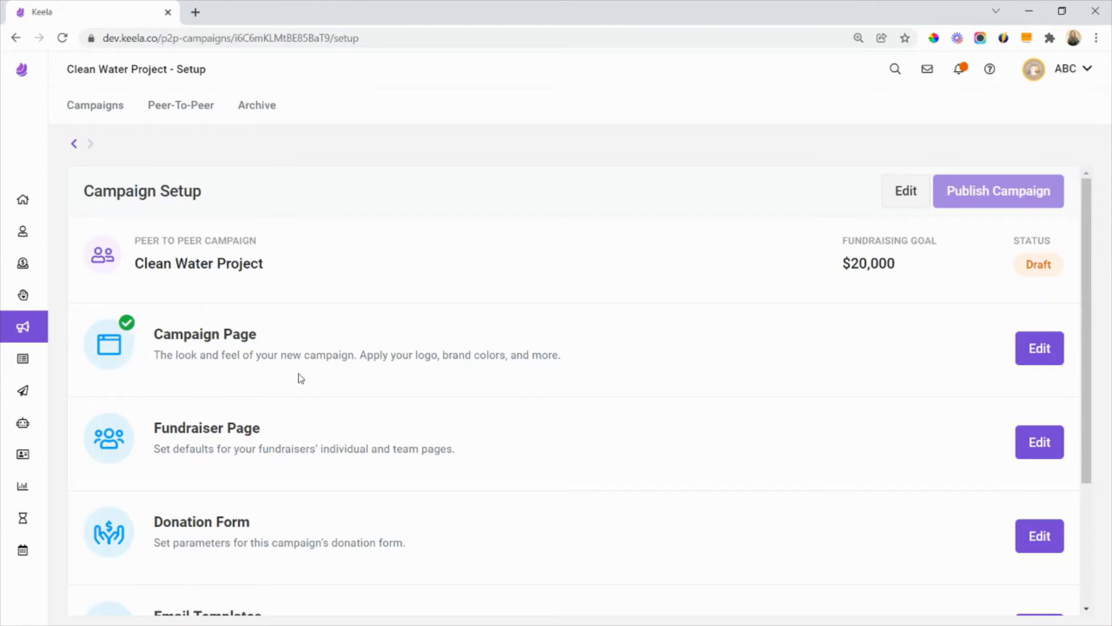
- Open the campaign's Fundraiser Page setup and compare the default content of the Fundraising Page and the Team Page
scroll(300, 377, "down", 2)
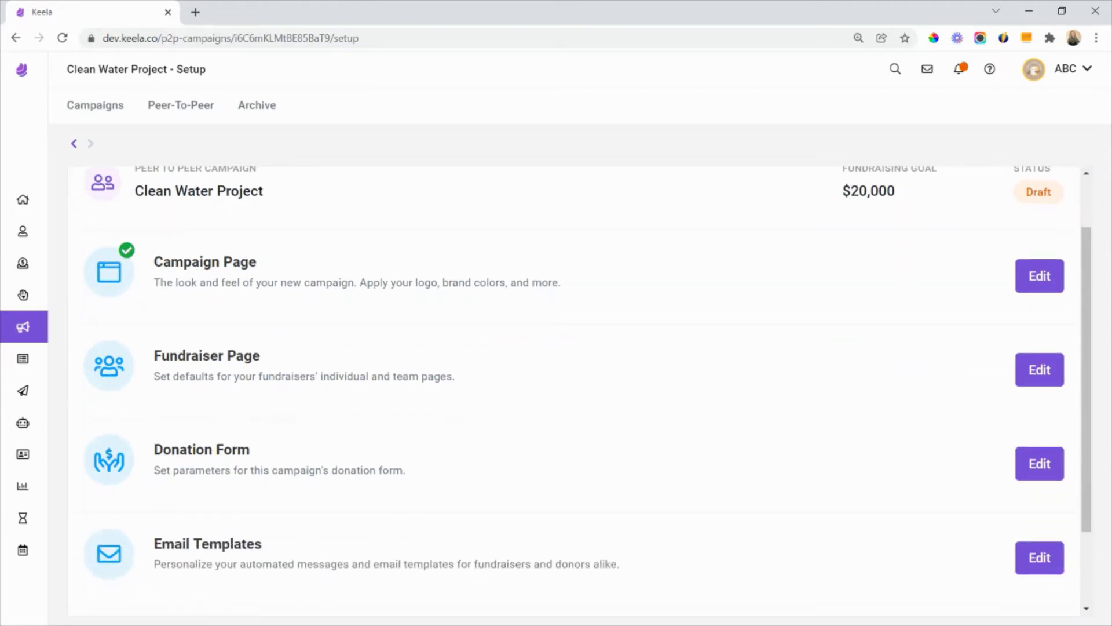
left_click(1040, 376)
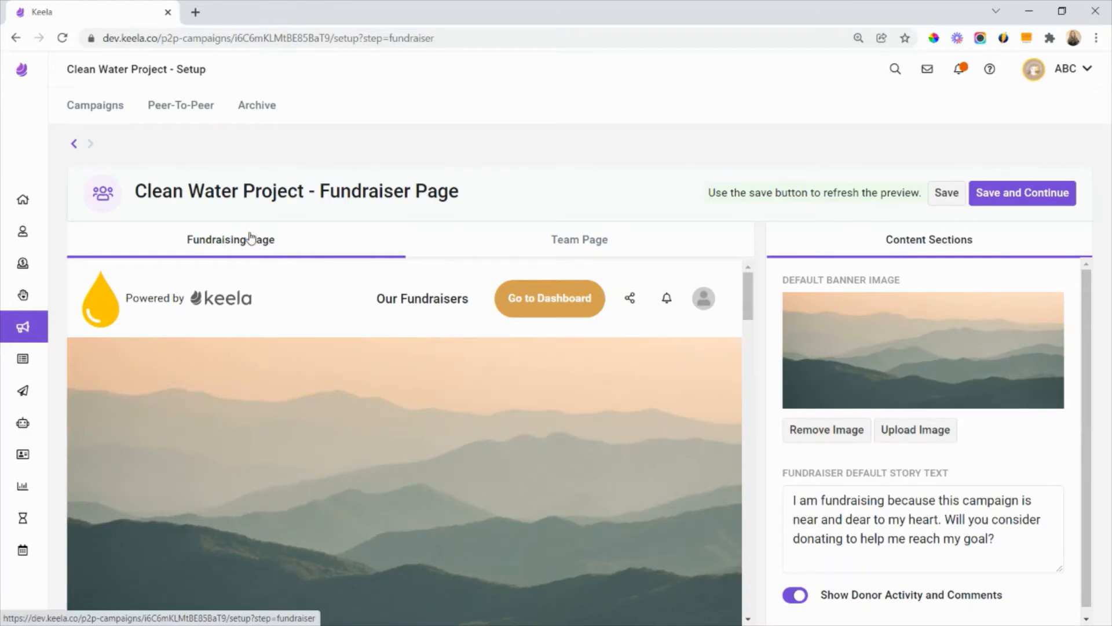
left_click(566, 256)
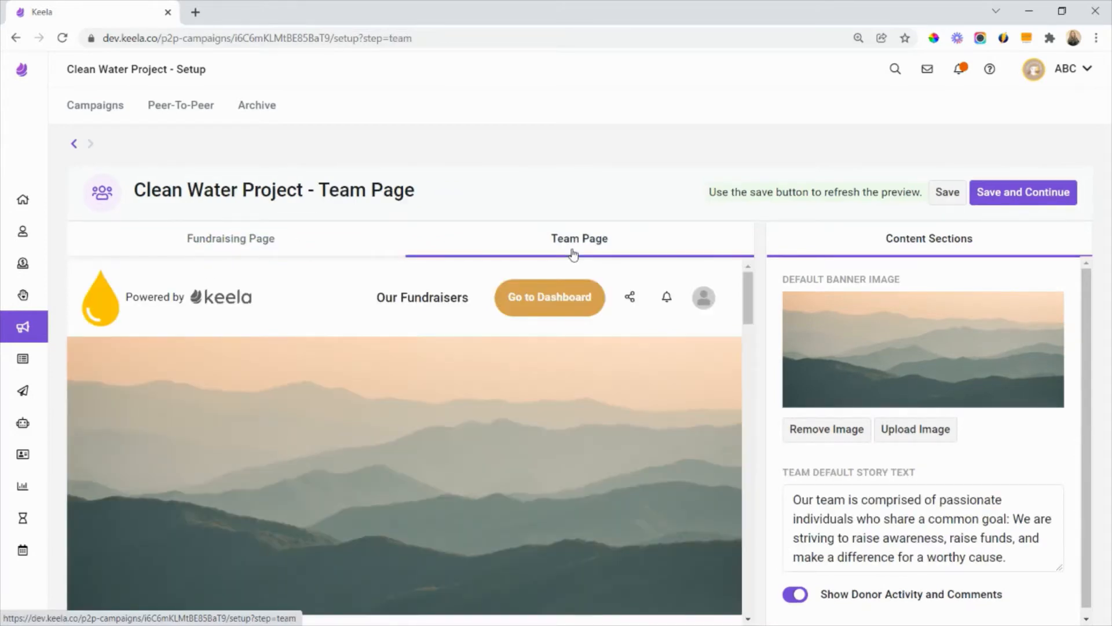
left_click(193, 250)
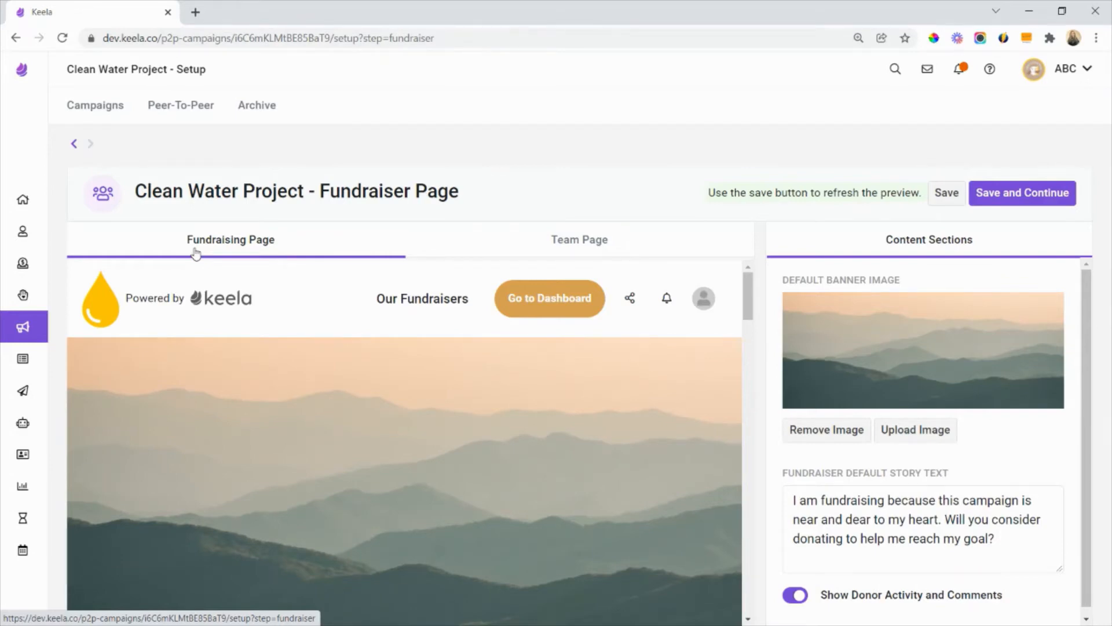
left_click(512, 250)
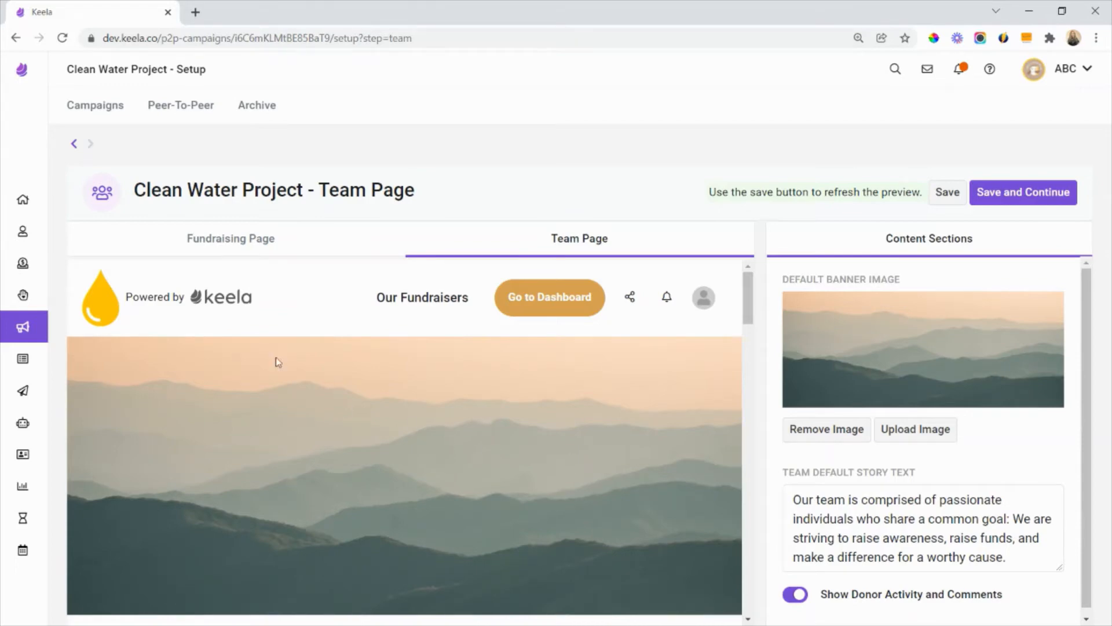
left_click(231, 238)
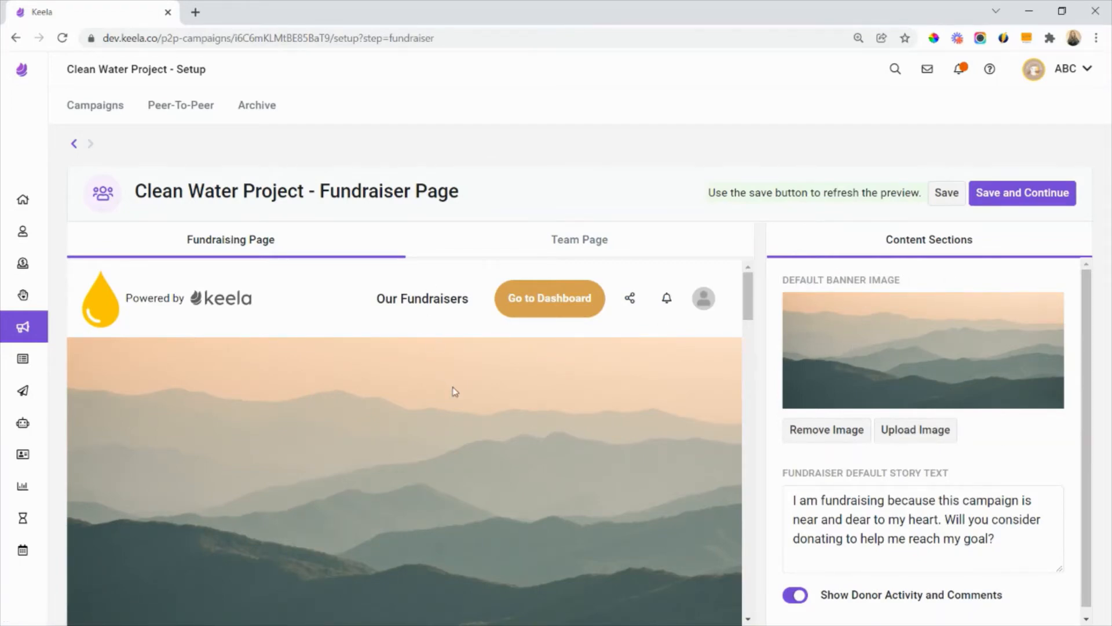
- Upload the image named 4th as the default banner image of the Fundraising Page
scroll(454, 390, "down", 2)
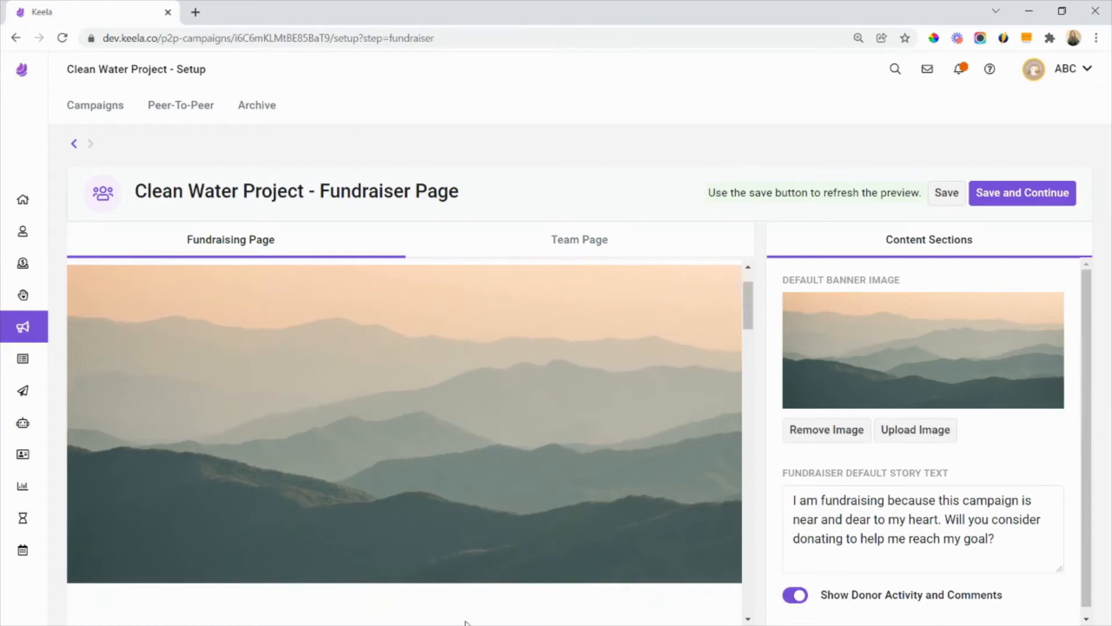
left_click(886, 432)
left_click(434, 253)
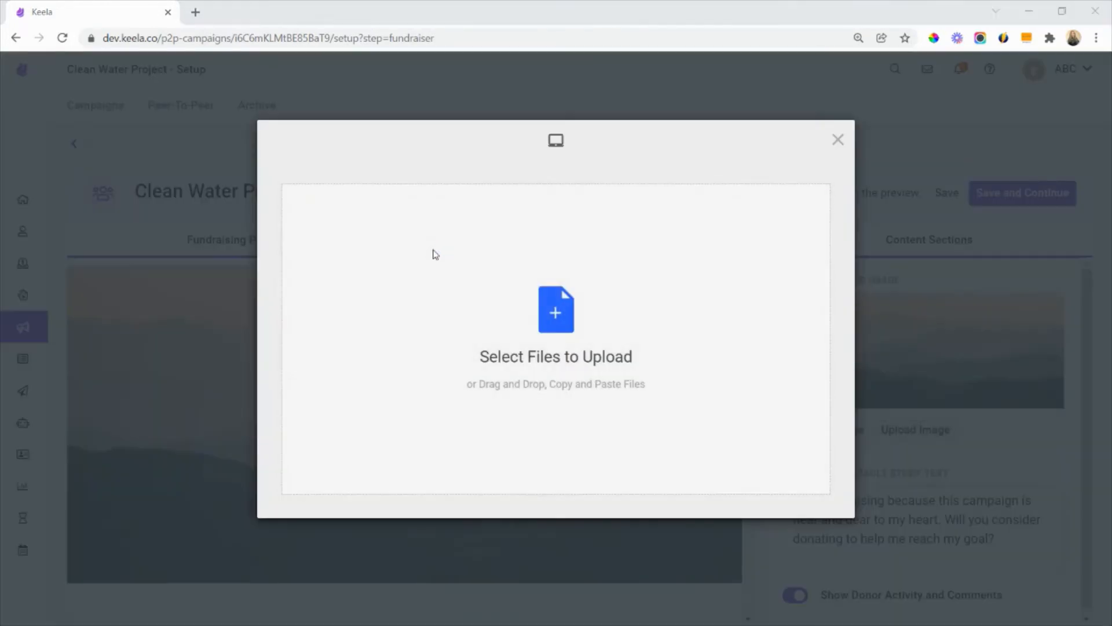
double_click(432, 127)
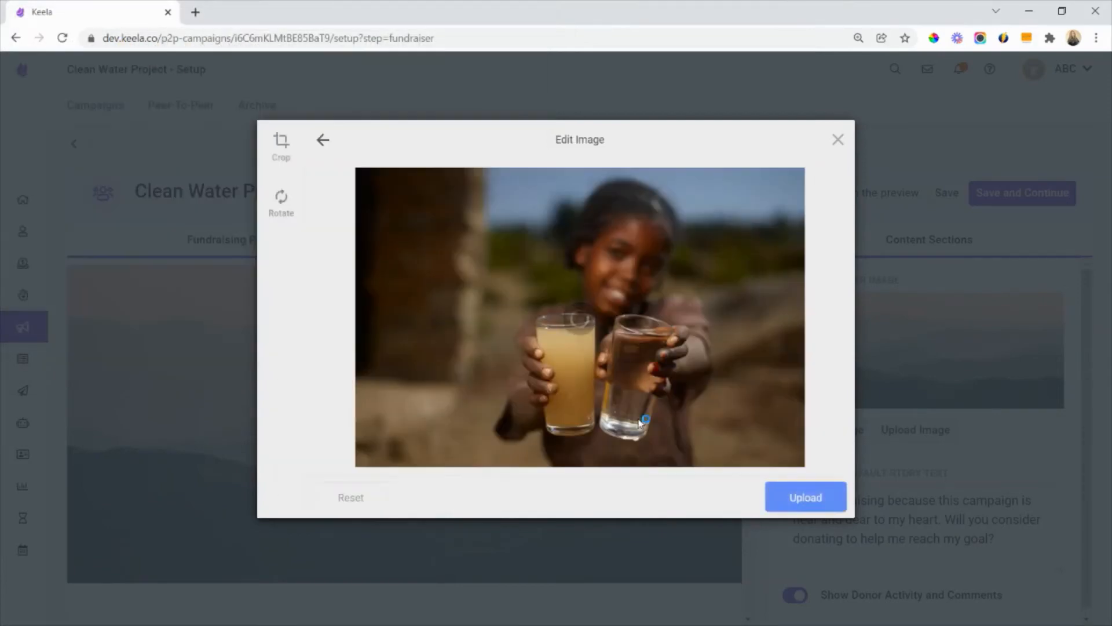
left_click(798, 506)
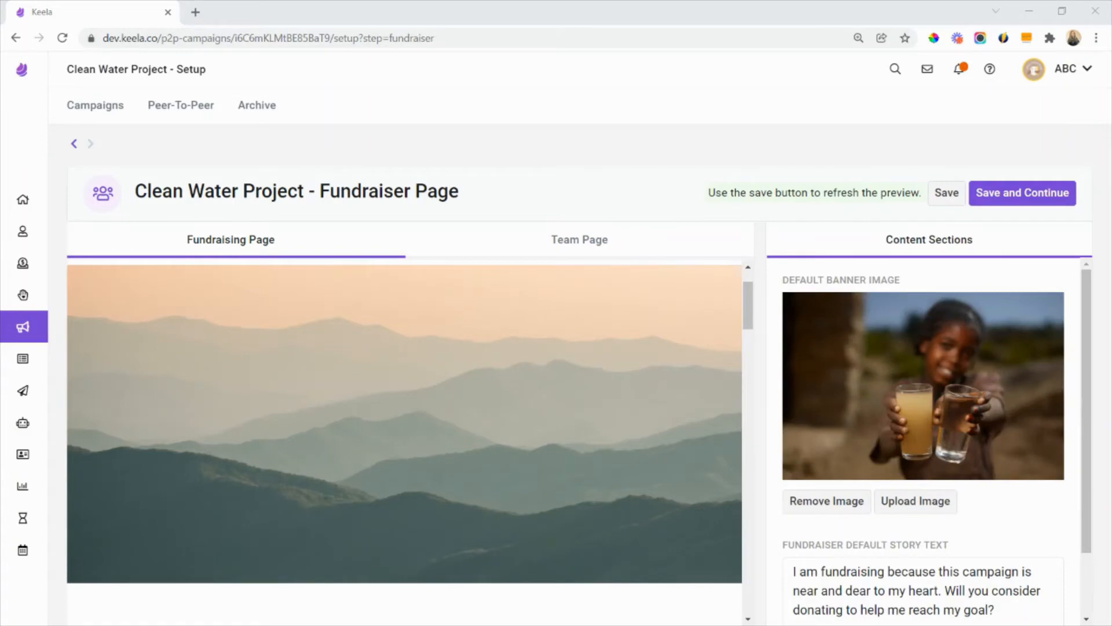
- Replace the fundraiser default story text with the appeal beginning "Having lived in Uganda for two years, I have recognized the urgent need for access to clean water"
scroll(943, 471, "down", 2)
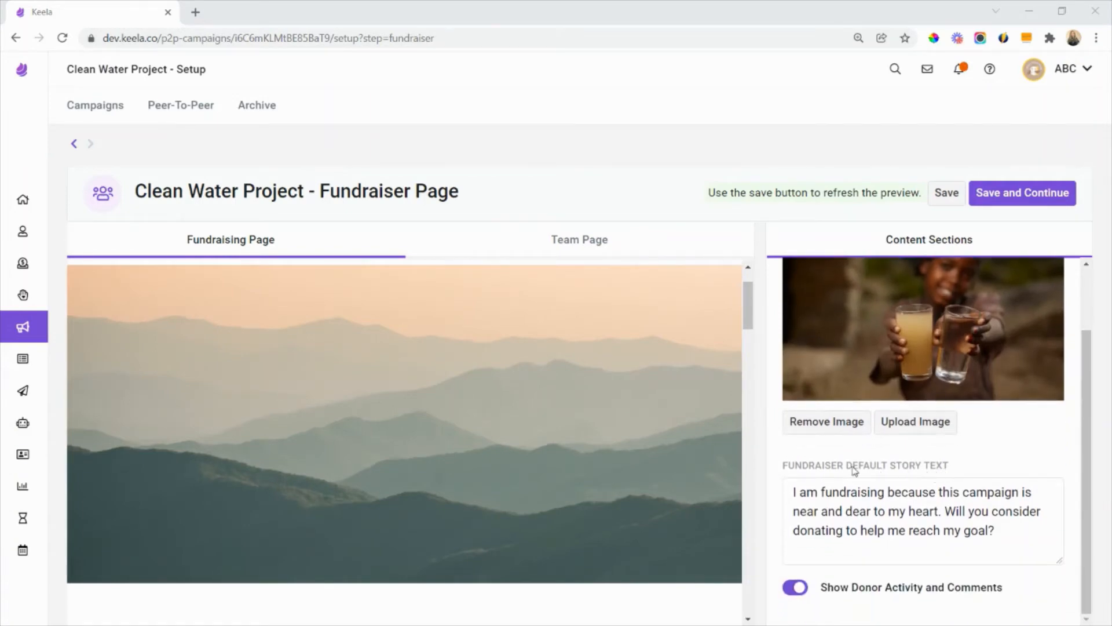
left_click(1000, 529)
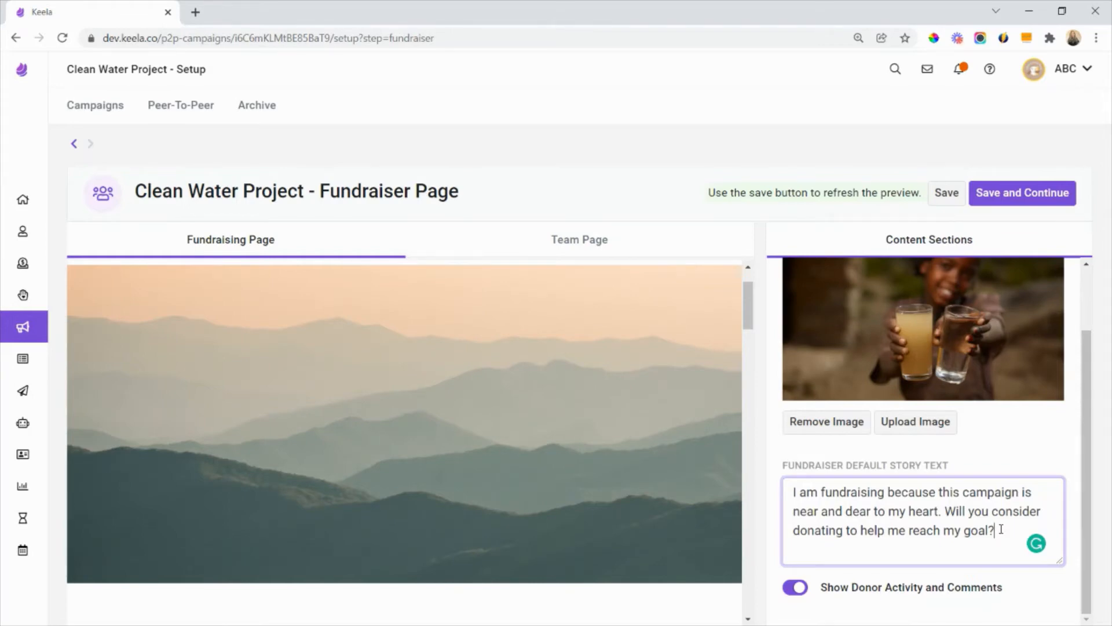
left_click_drag(1001, 530, 788, 490)
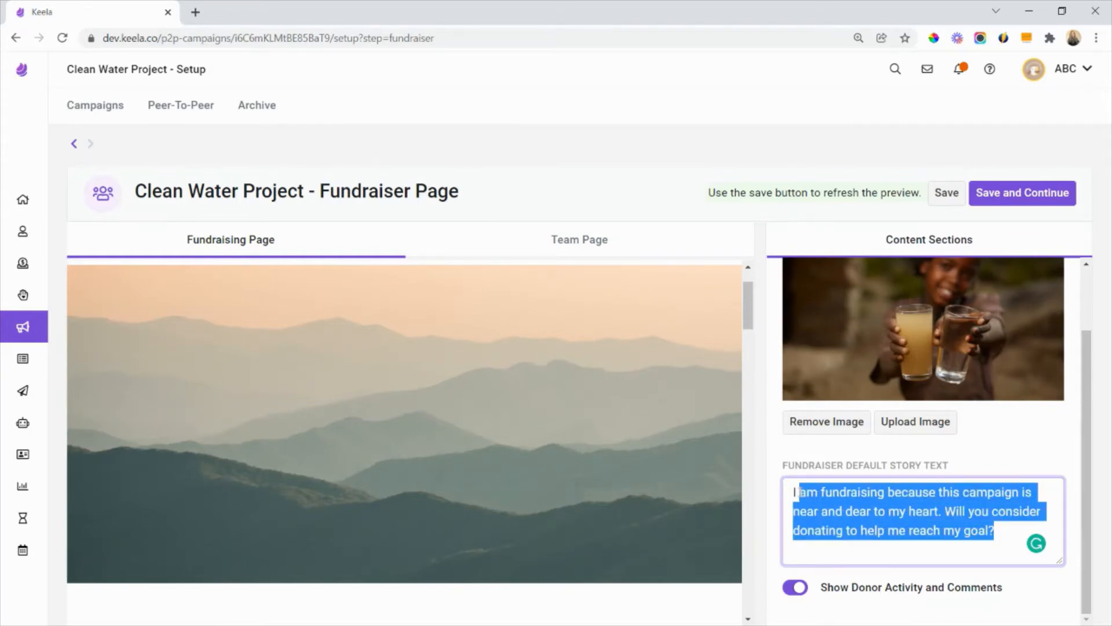
key("ctrl+v")
scroll(973, 554, "up", 1)
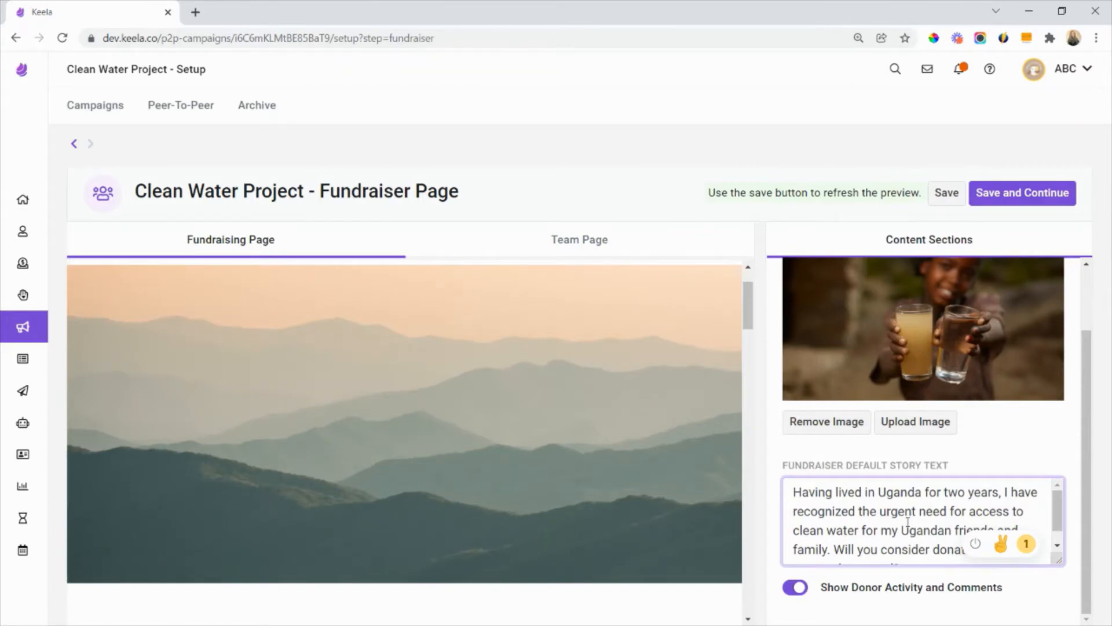
left_click(1002, 451)
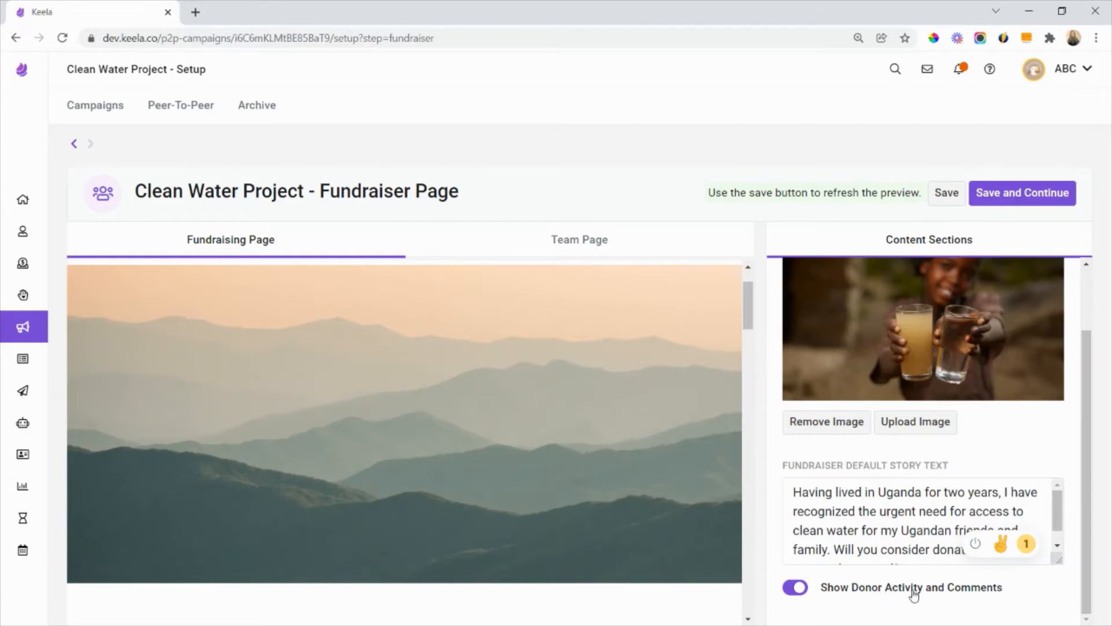
- Examine the Fundraising Page preview from the banner through the goal progress, donate and share options, story, fundraisers and comments
scroll(645, 495, "down", 8)
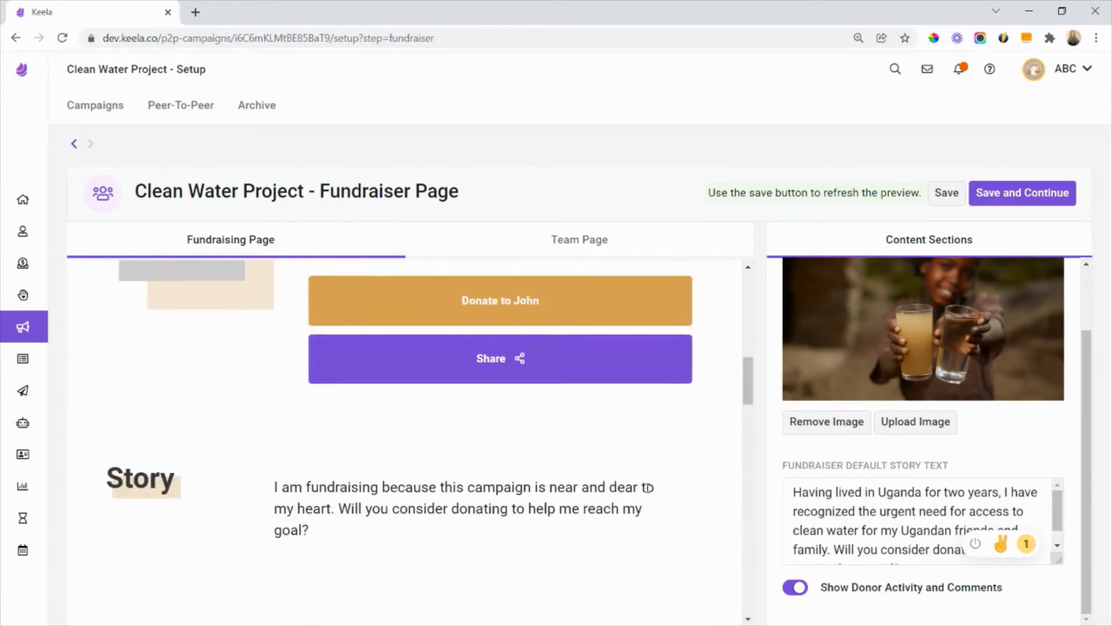
scroll(648, 488, "up", 4)
scroll(648, 488, "up", 4)
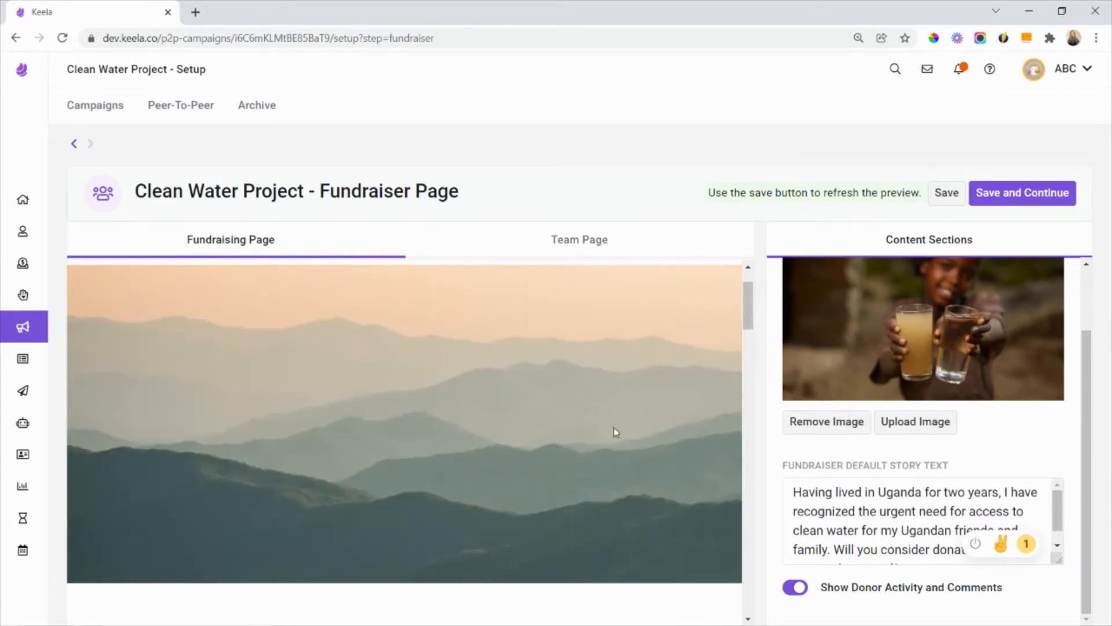
scroll(571, 449, "down", 4)
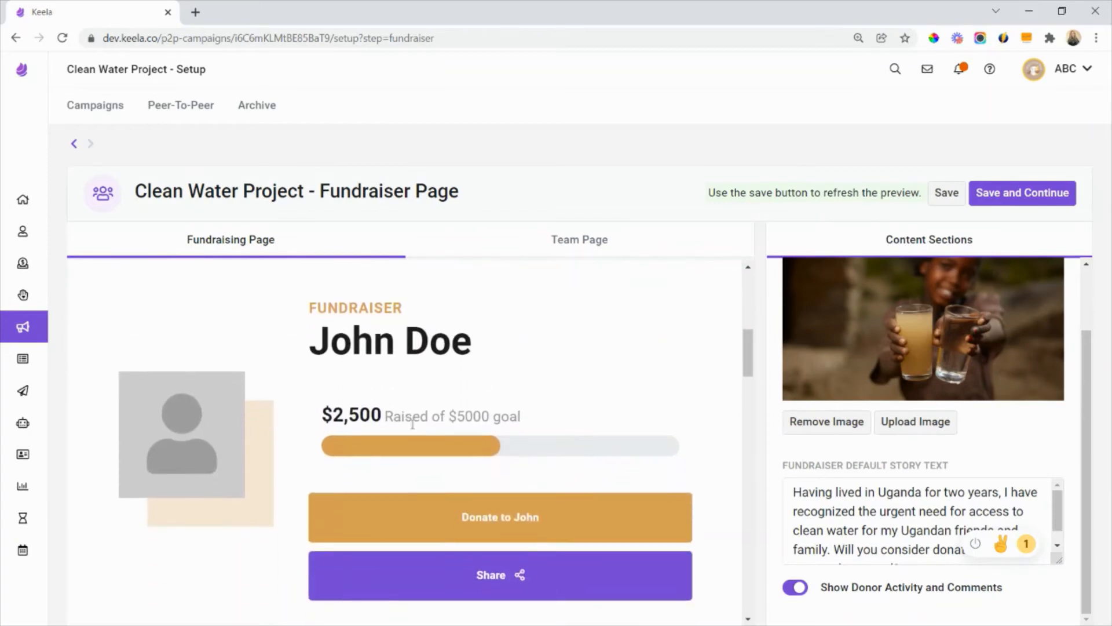
scroll(362, 353, "down", 2)
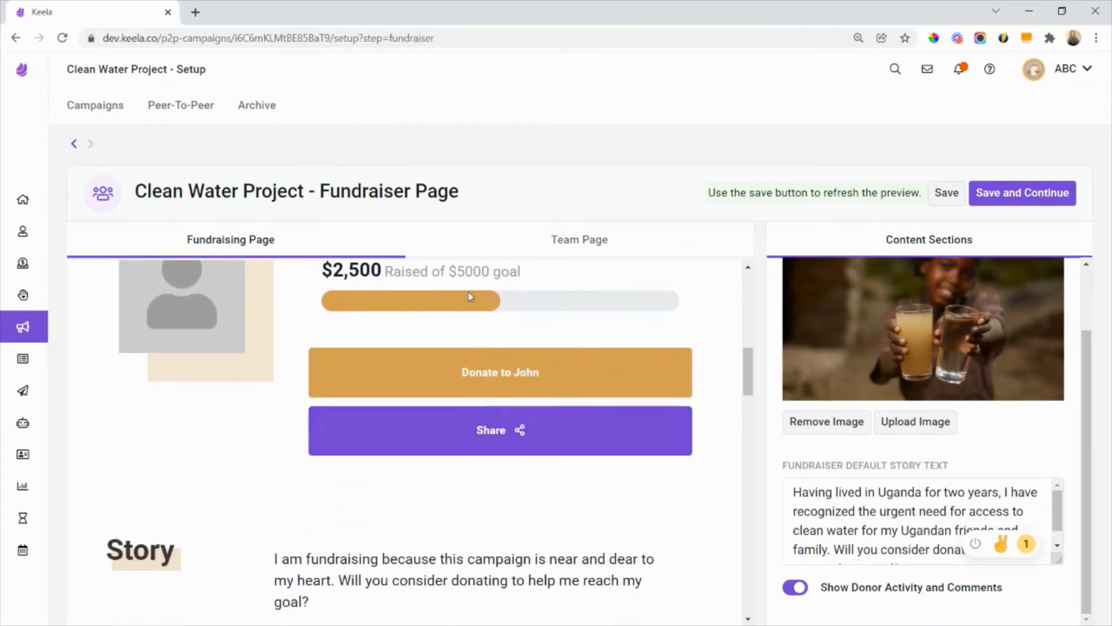
scroll(510, 385, "down", 1)
scroll(508, 382, "down", 1)
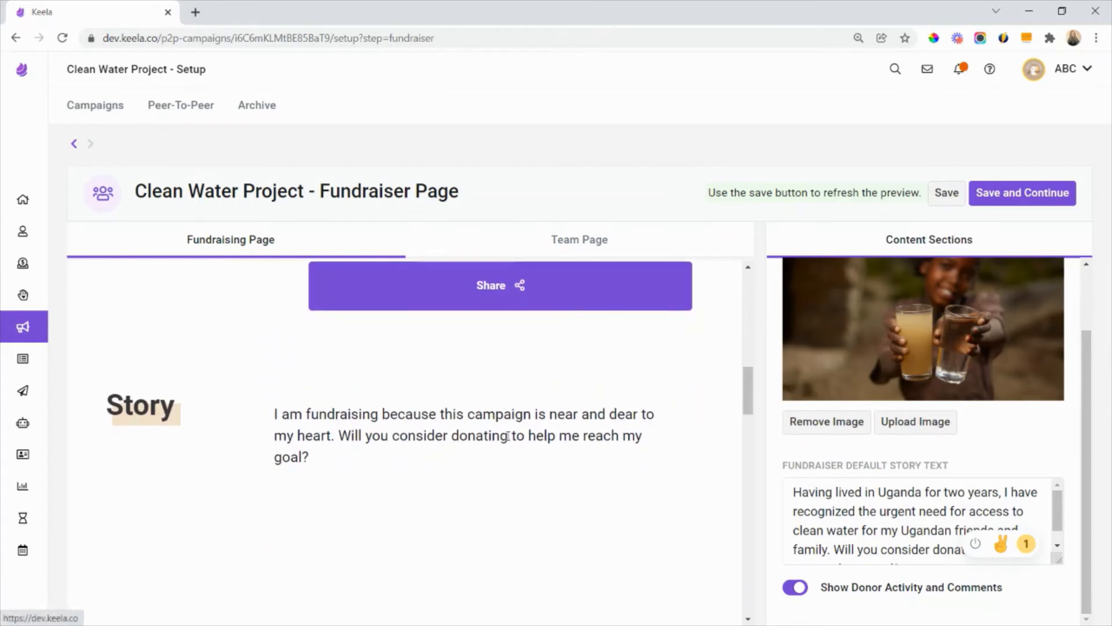
scroll(502, 469, "down", 1)
scroll(502, 469, "down", 4)
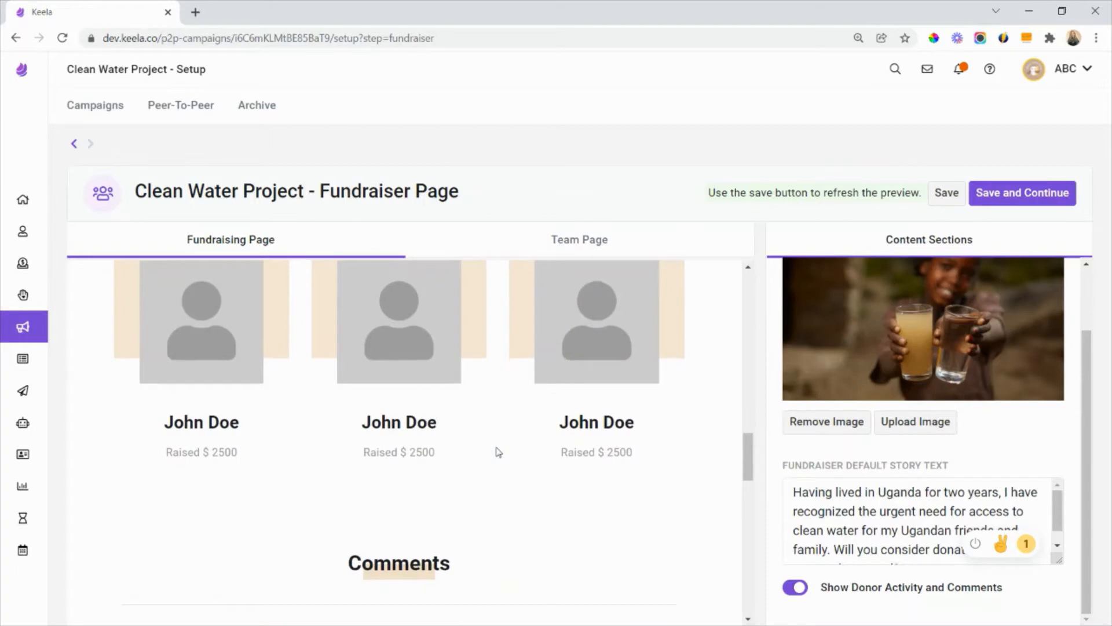
scroll(497, 452, "down", 4)
scroll(288, 427, "down", 1)
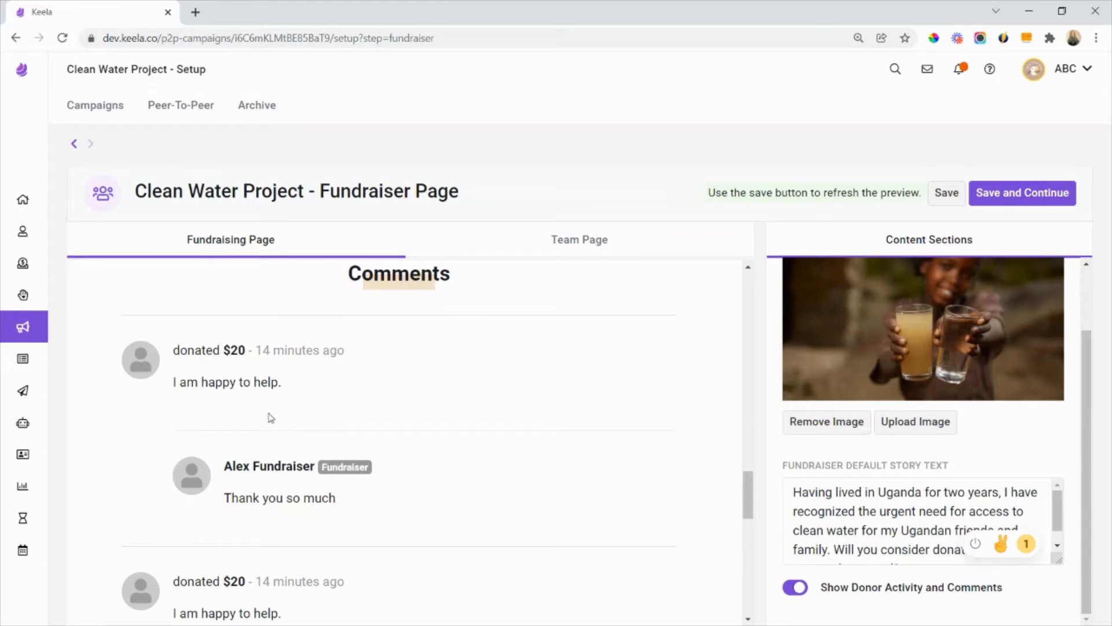
- Turn off Show Donor Activity and Comments for the Fundraising Page and save it to review the refreshed preview
left_click(800, 591)
left_click(946, 192)
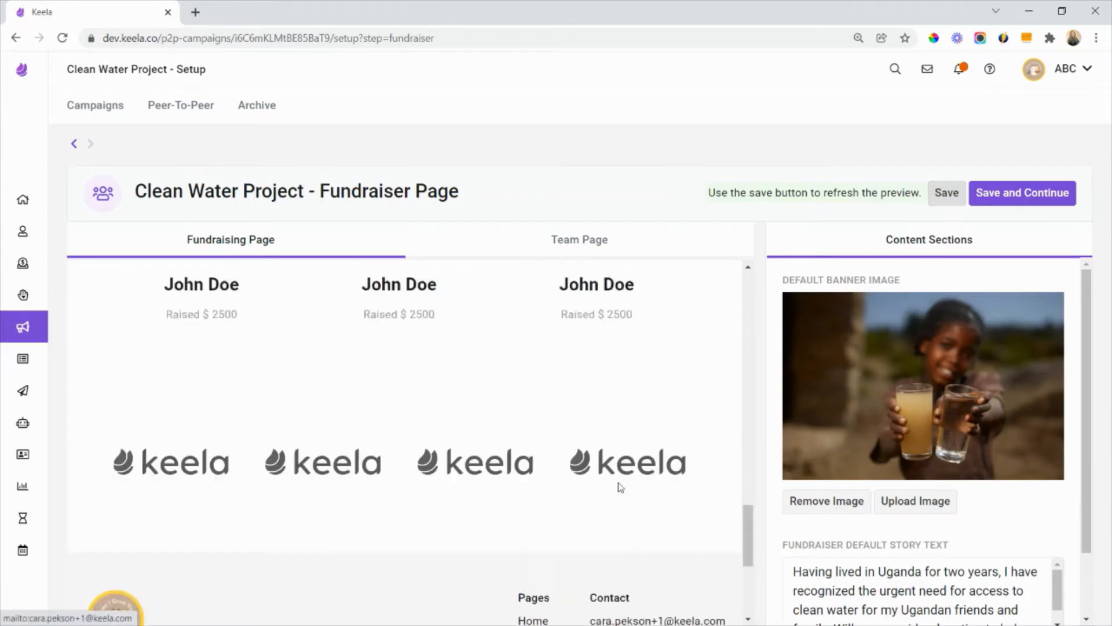
scroll(613, 481, "up", 20)
scroll(614, 484, "down", 3)
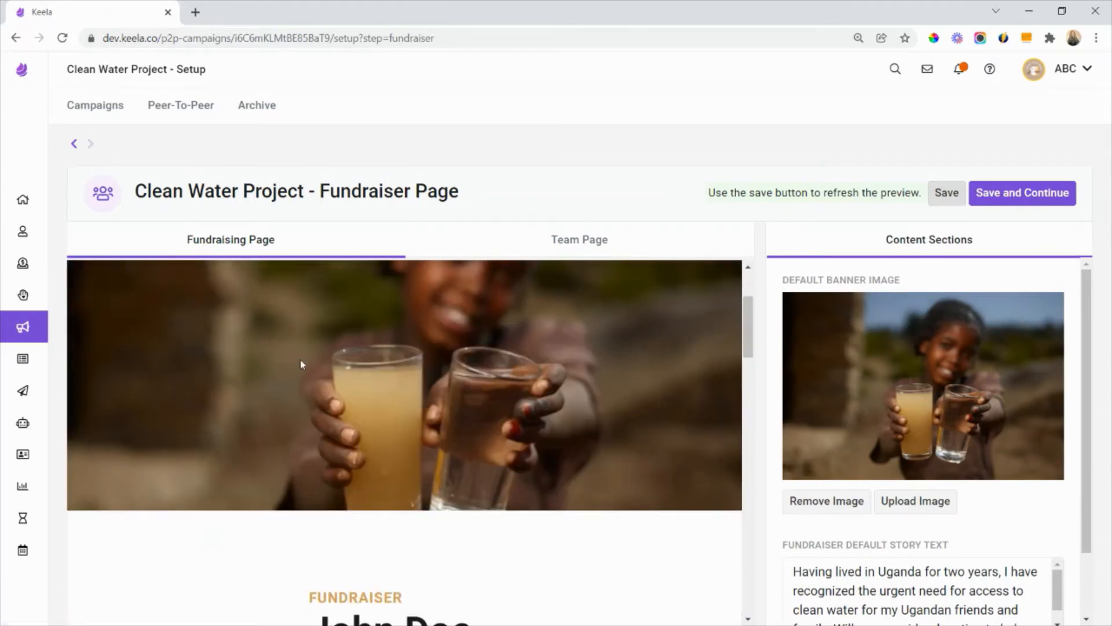
scroll(481, 388, "down", 6)
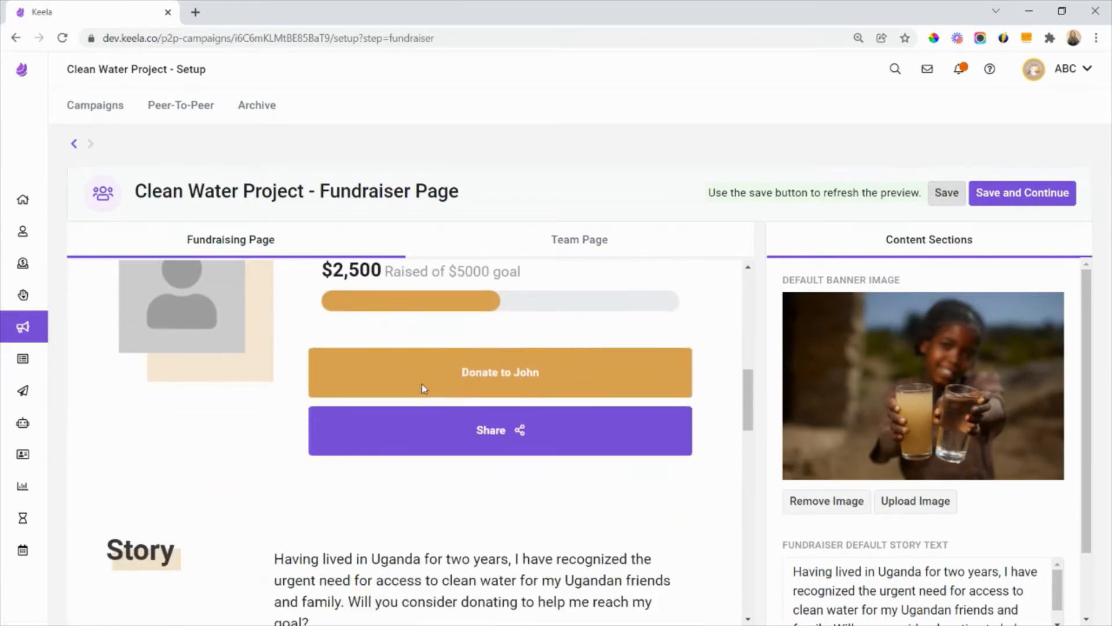
scroll(427, 439, "down", 3)
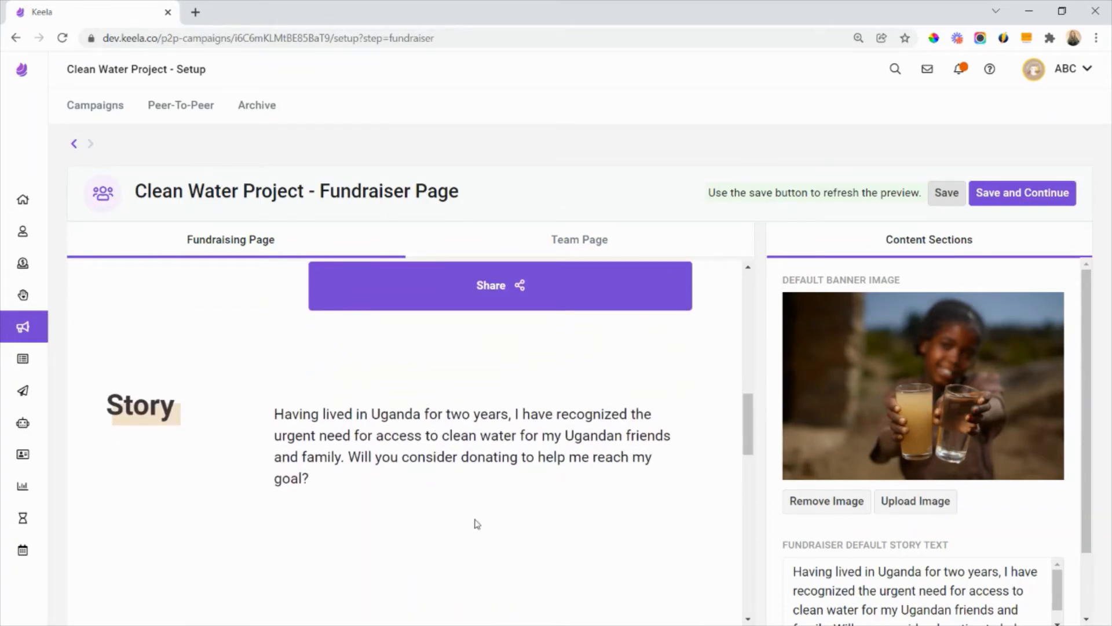
scroll(477, 524, "up", 9)
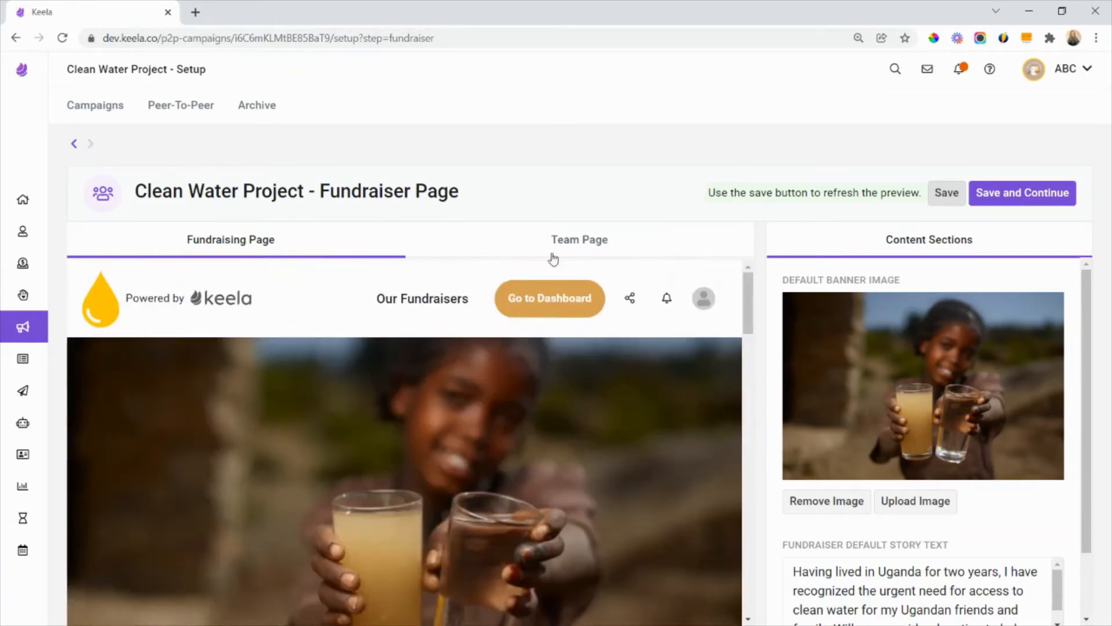
- Upload the image named 5th as the default banner image of the Team Page
left_click(557, 255)
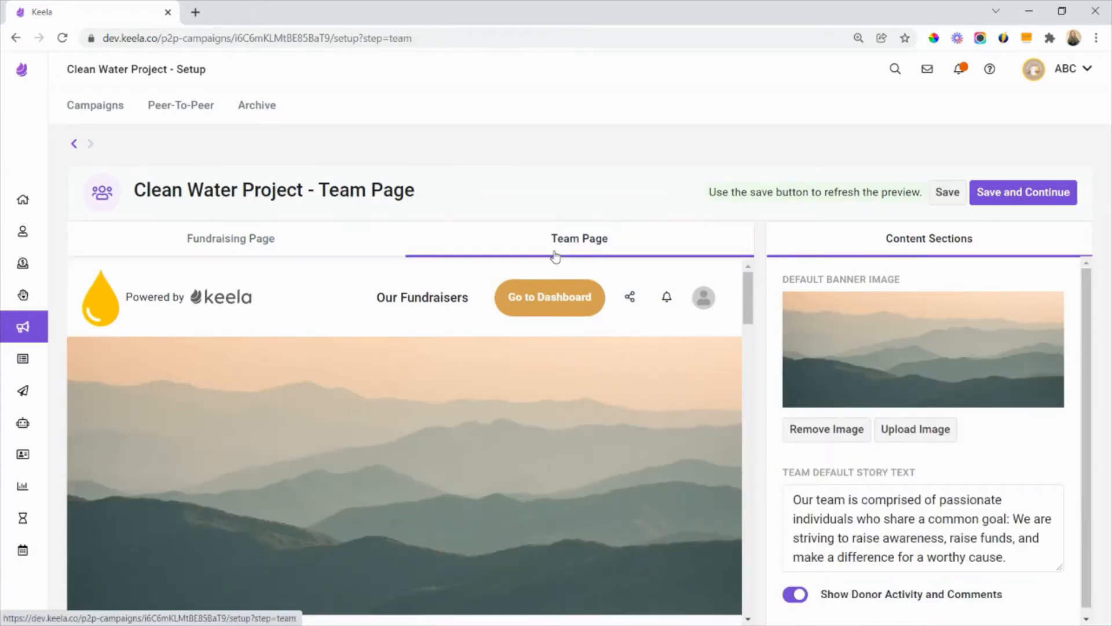
left_click(915, 430)
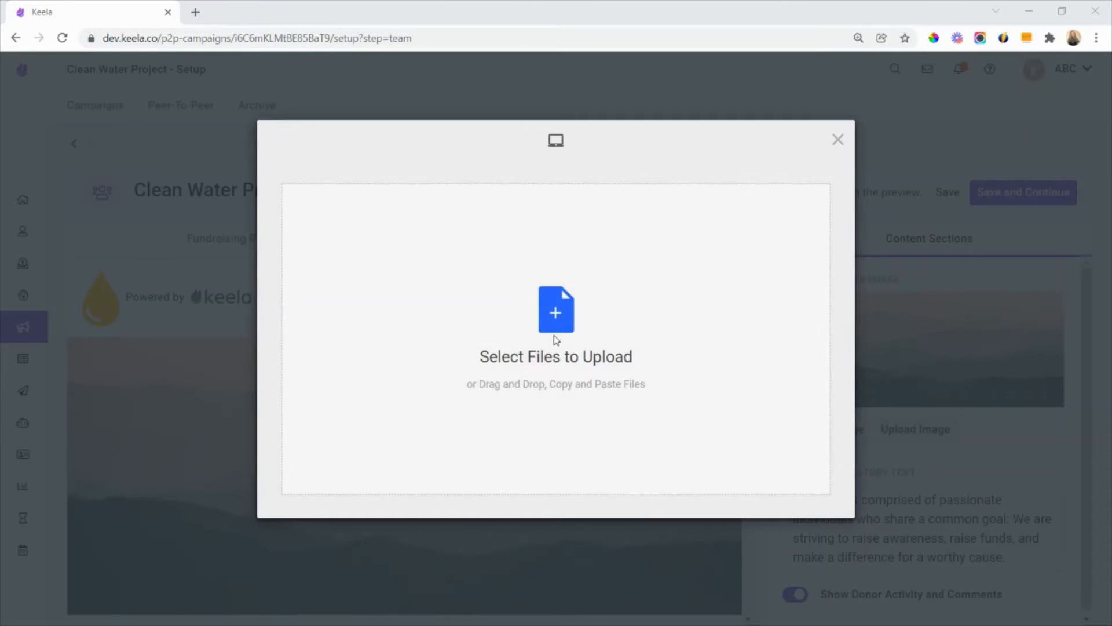
left_click(554, 335)
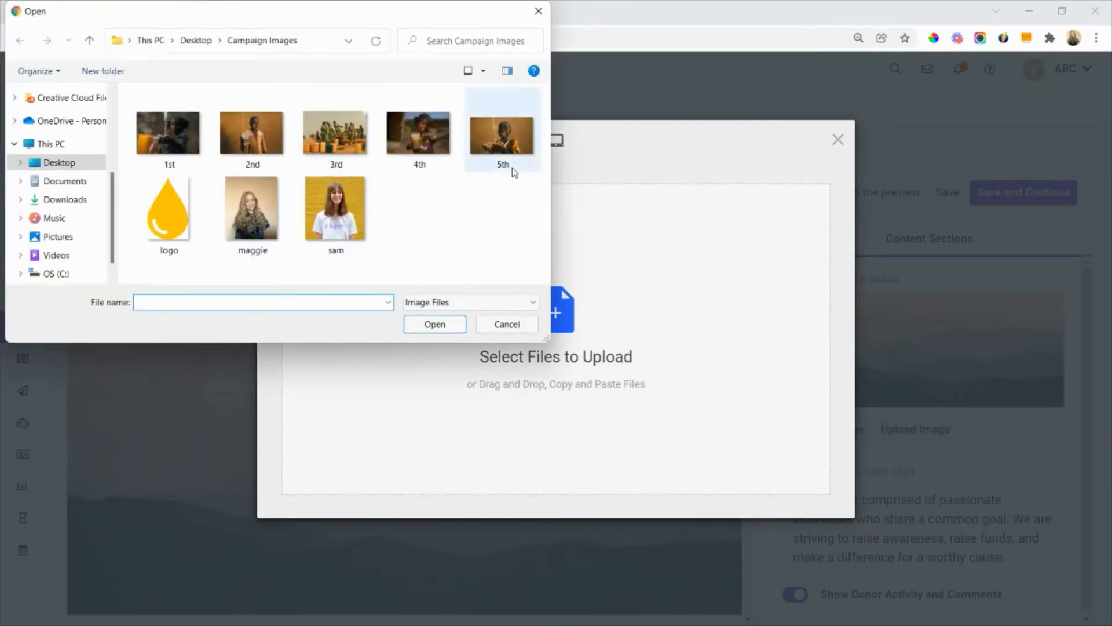
double_click(515, 150)
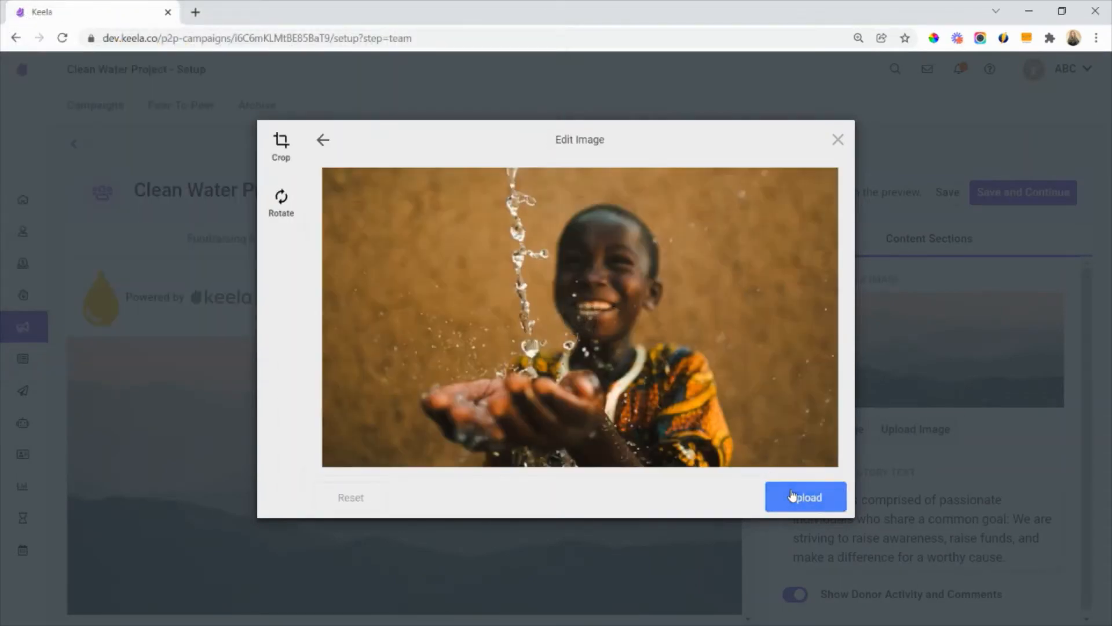
left_click(792, 495)
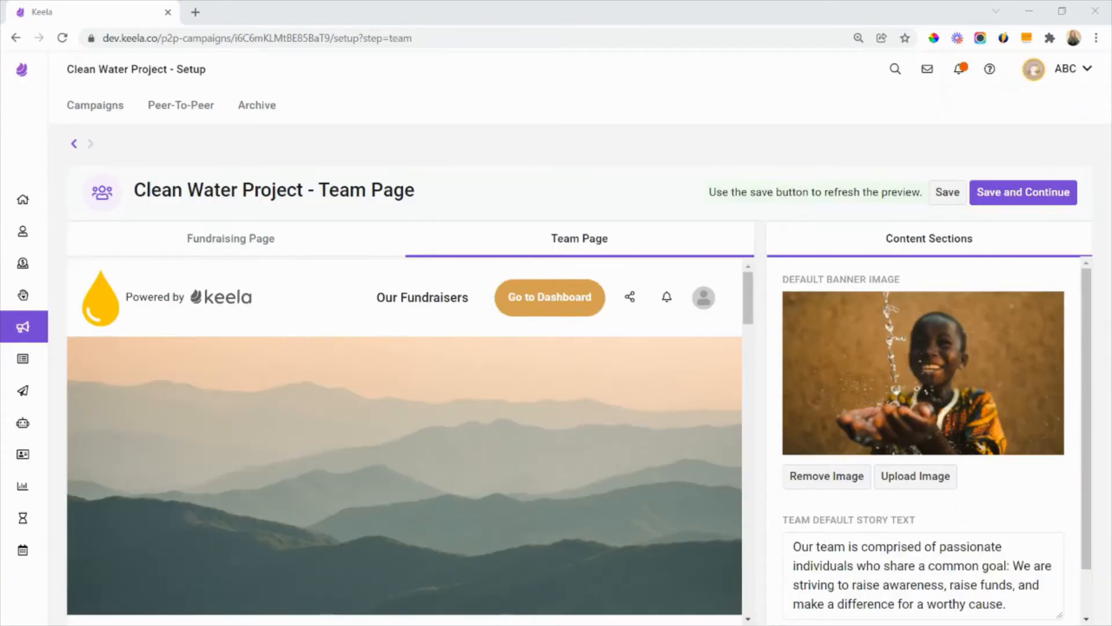
scroll(948, 517, "down", 1)
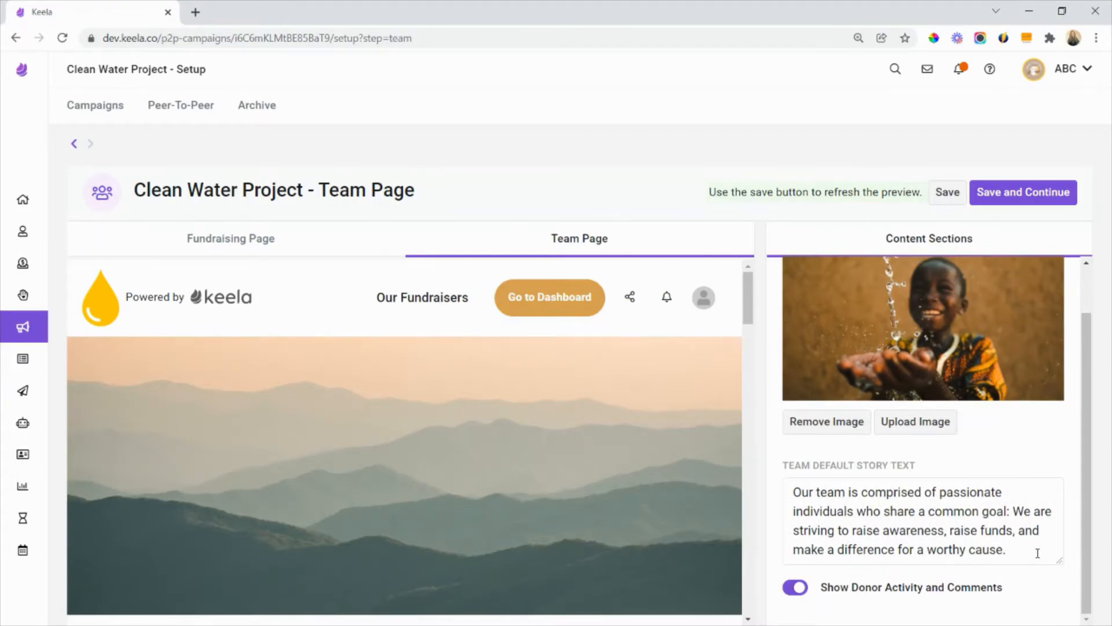
- Replace the team default story text with the version ending "striving to provide access to clean water to our Ugandan communities." and save the Team Page
left_click_drag(1038, 553, 789, 461)
type("Our team is comprised of passionate individuals who share a common goal: We are striving to provide access to clean water to our Ugandan communities.")
left_click(991, 446)
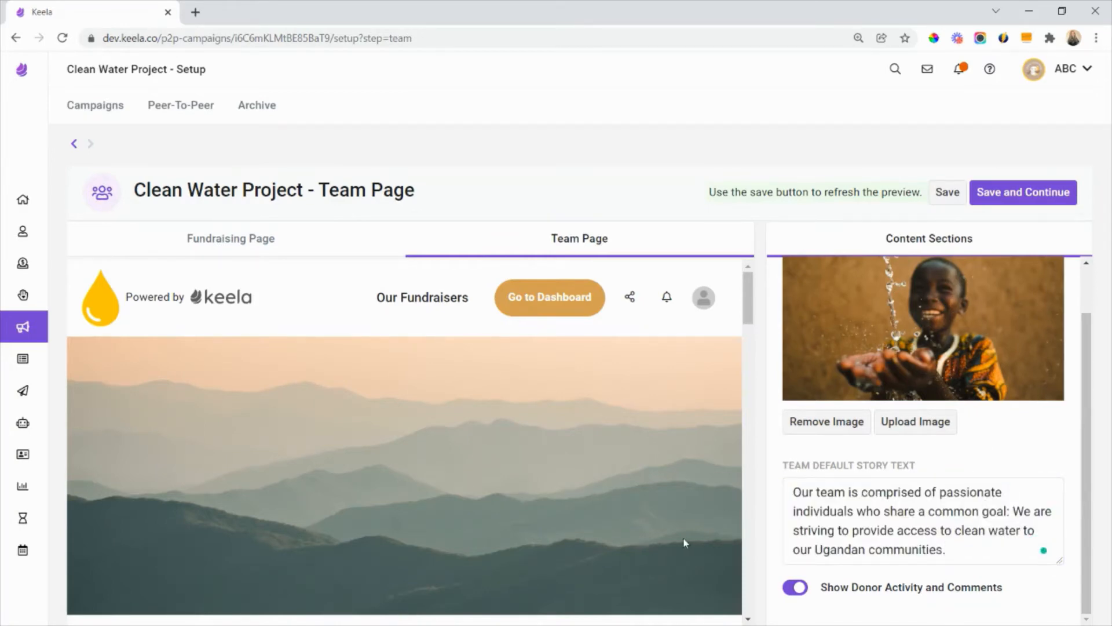
scroll(579, 493, "down", 10)
scroll(480, 496, "down", 5)
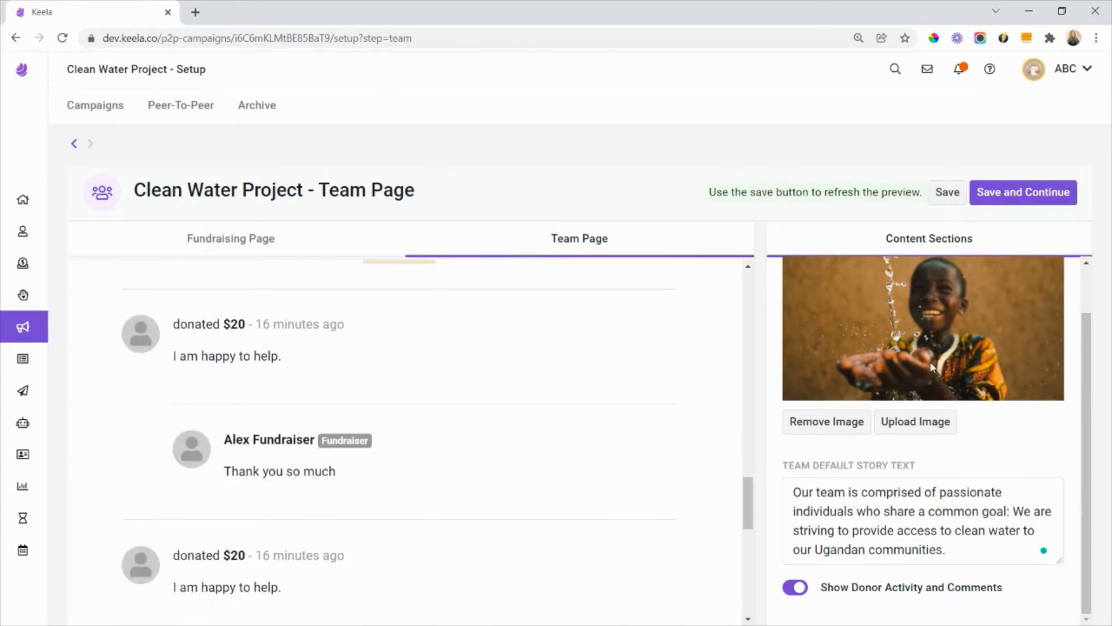
scroll(932, 365, "up", 1)
left_click(946, 197)
- Review the refreshed Team Page preview from banner to comments and compare it with the Fundraising Page
scroll(542, 435, "up", 20)
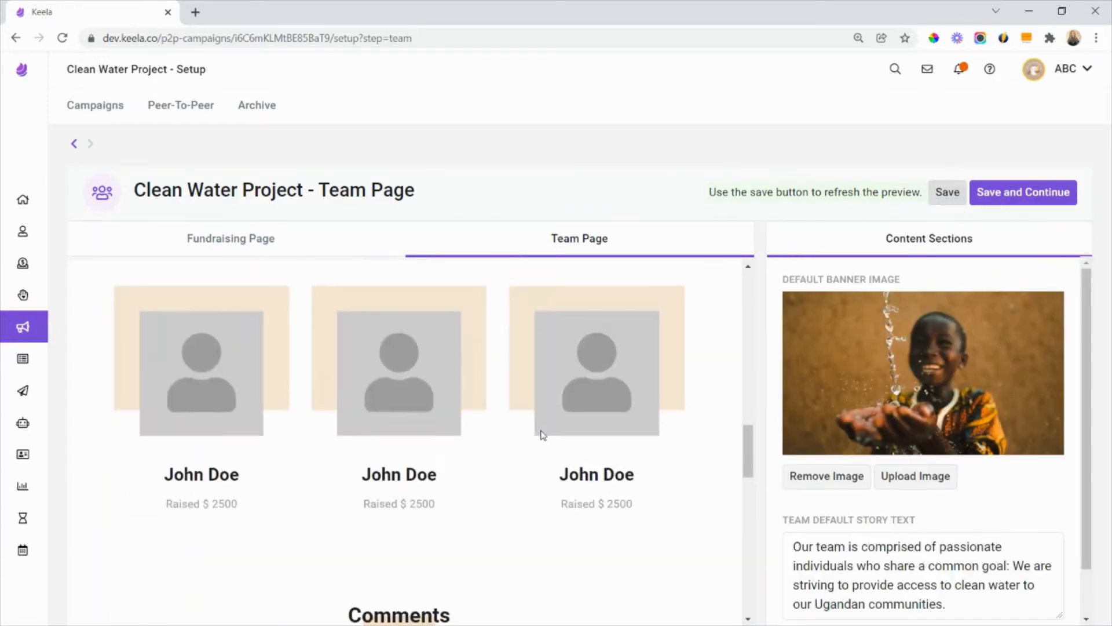
scroll(541, 441, "down", 2)
scroll(539, 442, "down", 4)
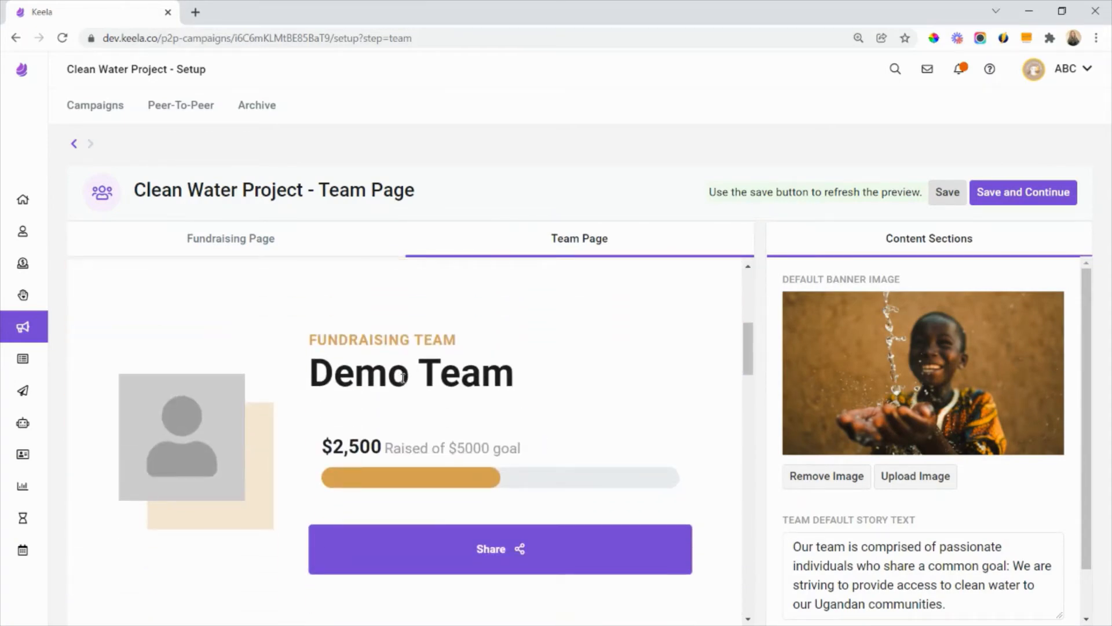
scroll(471, 456, "down", 15)
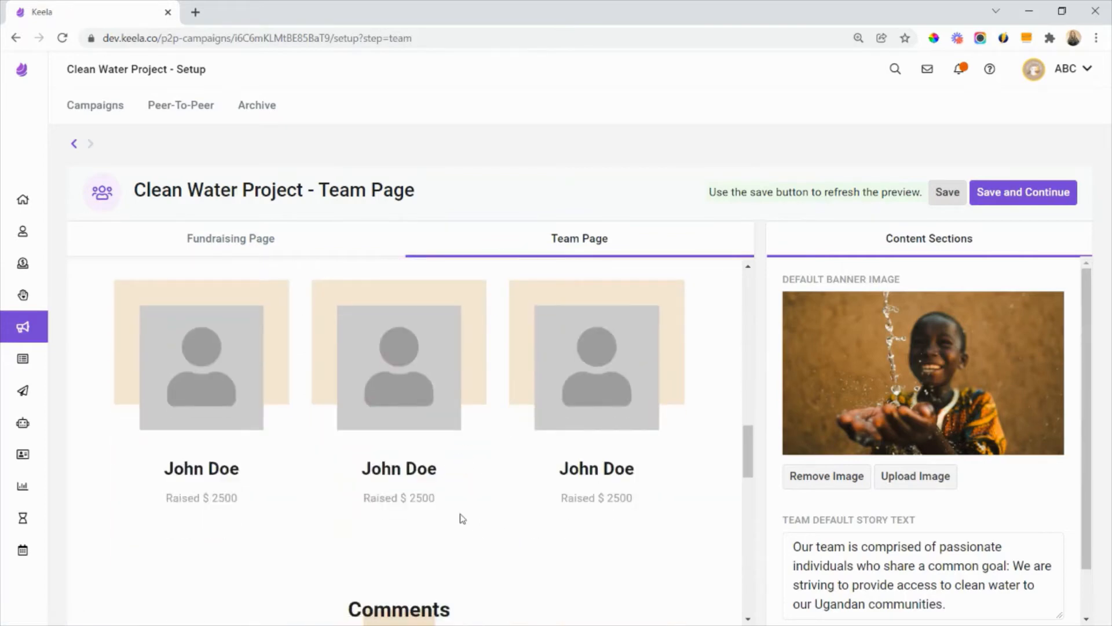
scroll(472, 516, "up", 15)
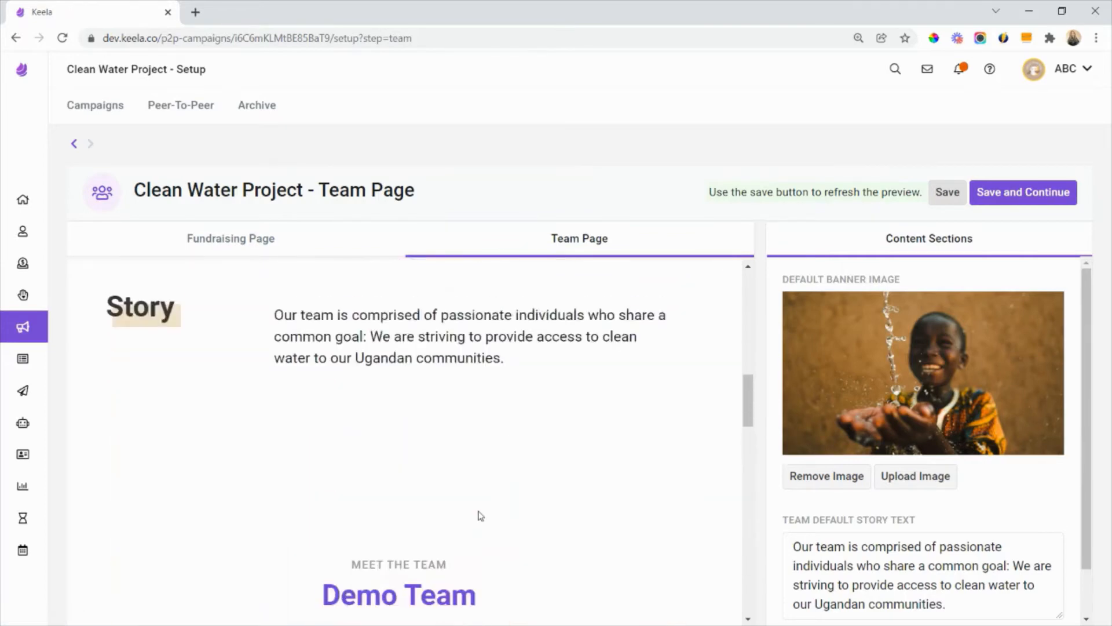
scroll(478, 504, "up", 3)
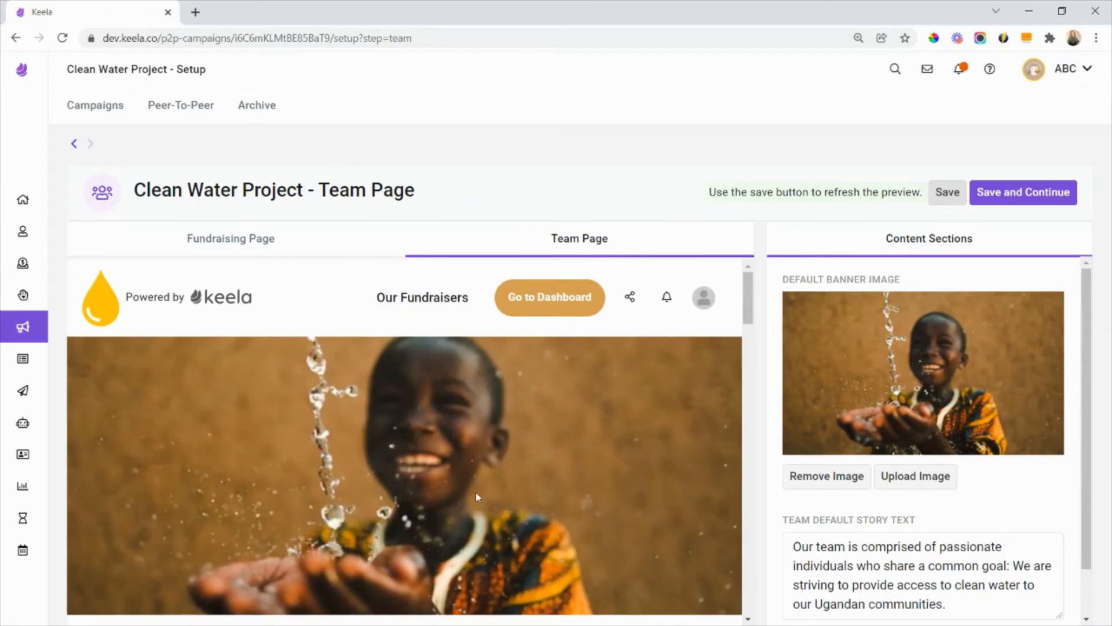
left_click(295, 248)
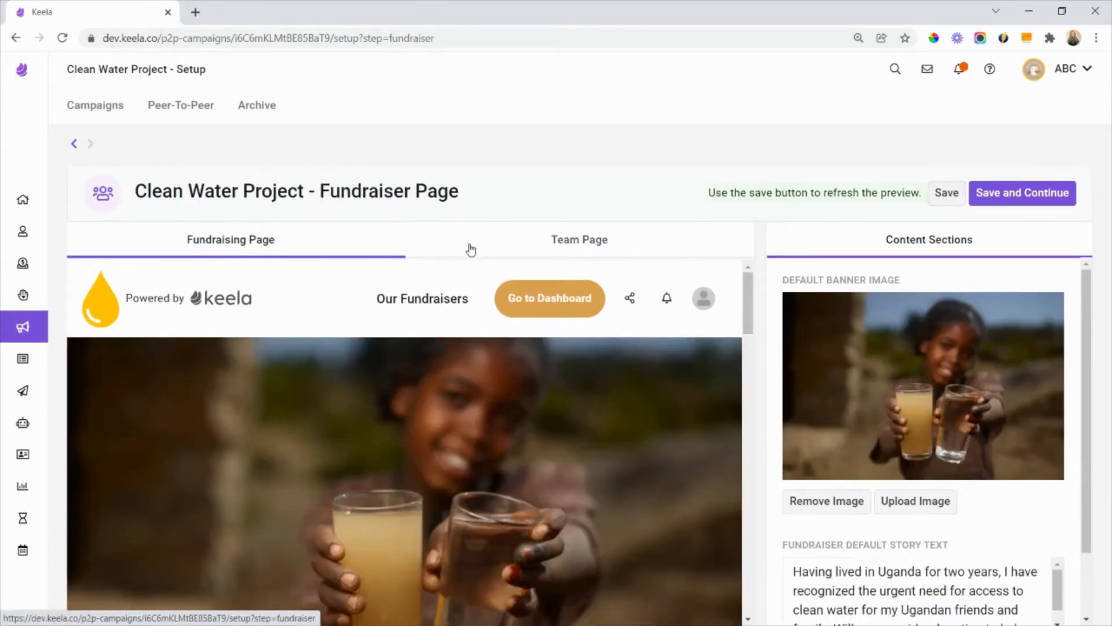
left_click(529, 258)
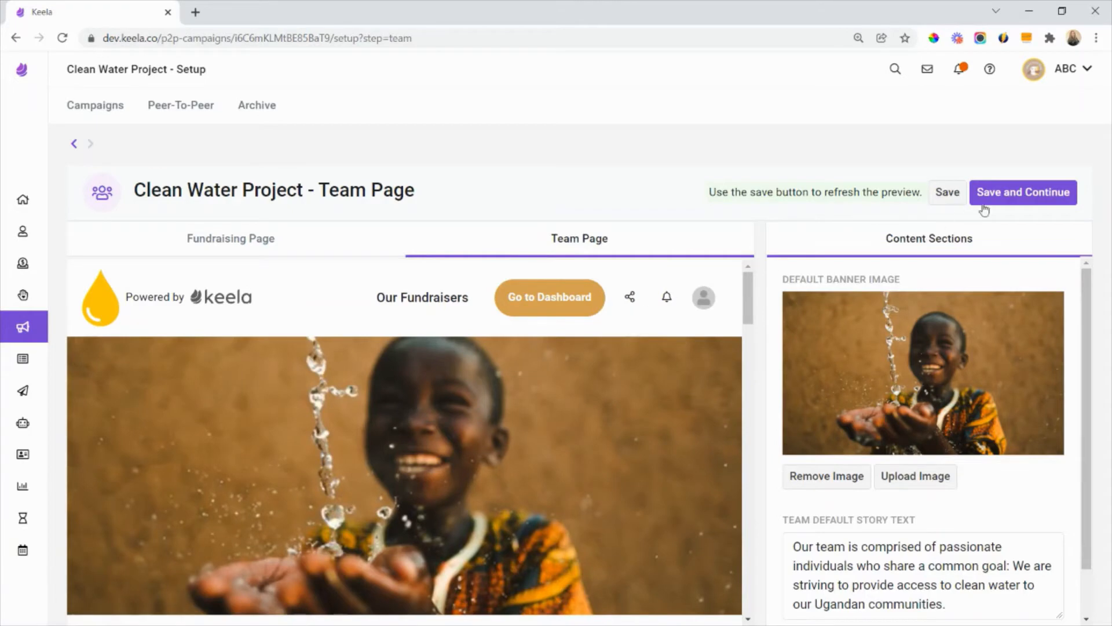
- Save and finish the Team Page setup, and open the campaign's Donation Form settings for editing
left_click(1014, 203)
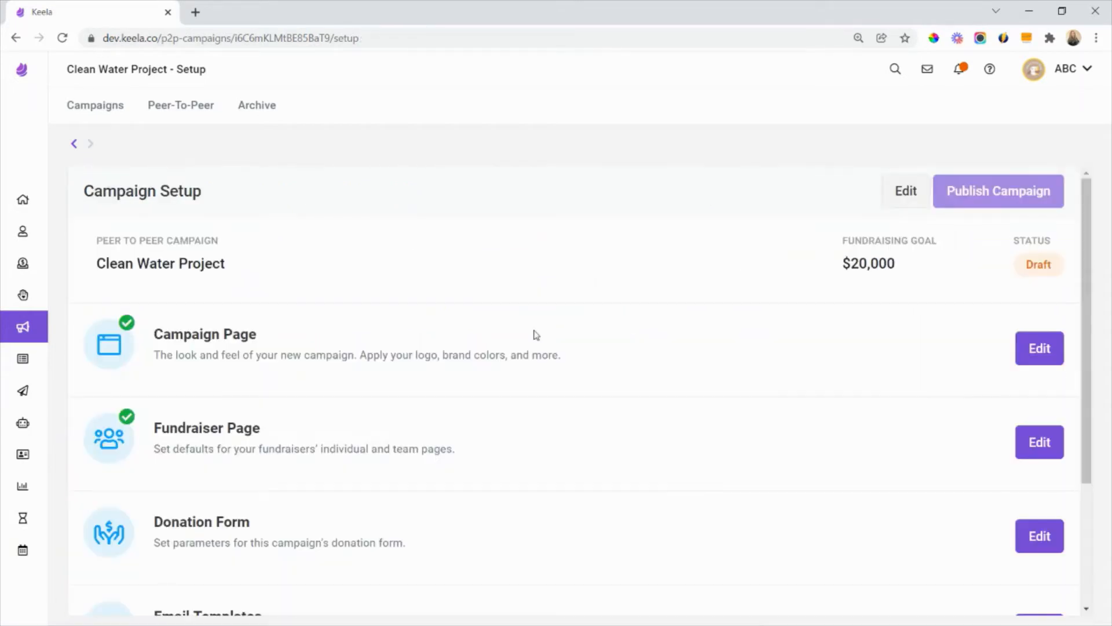
scroll(496, 355, "down", 3)
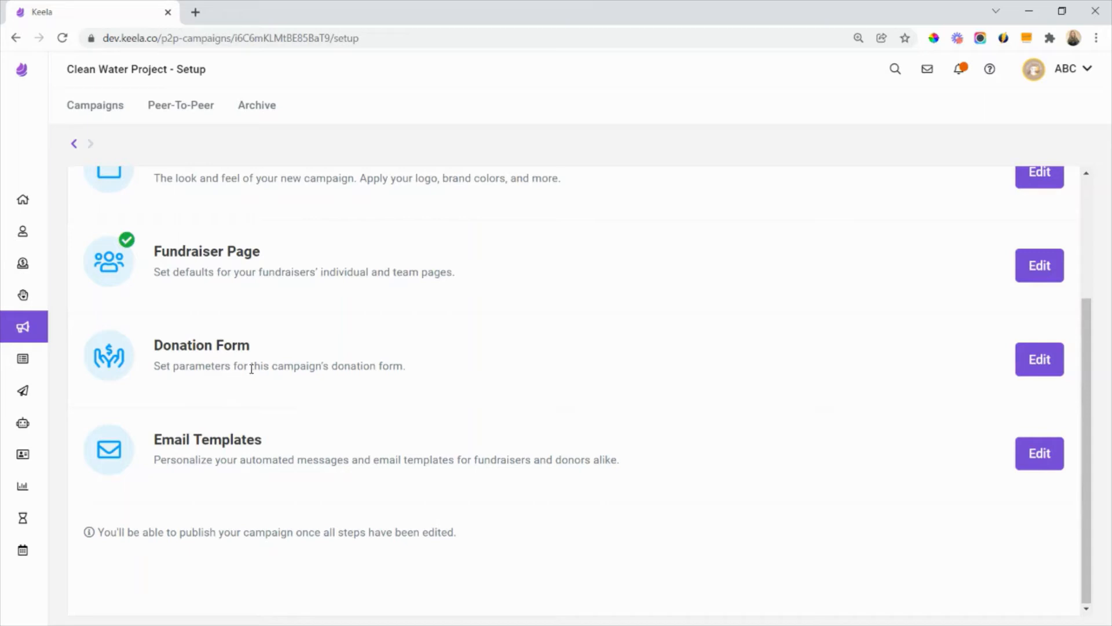
left_click(1040, 361)
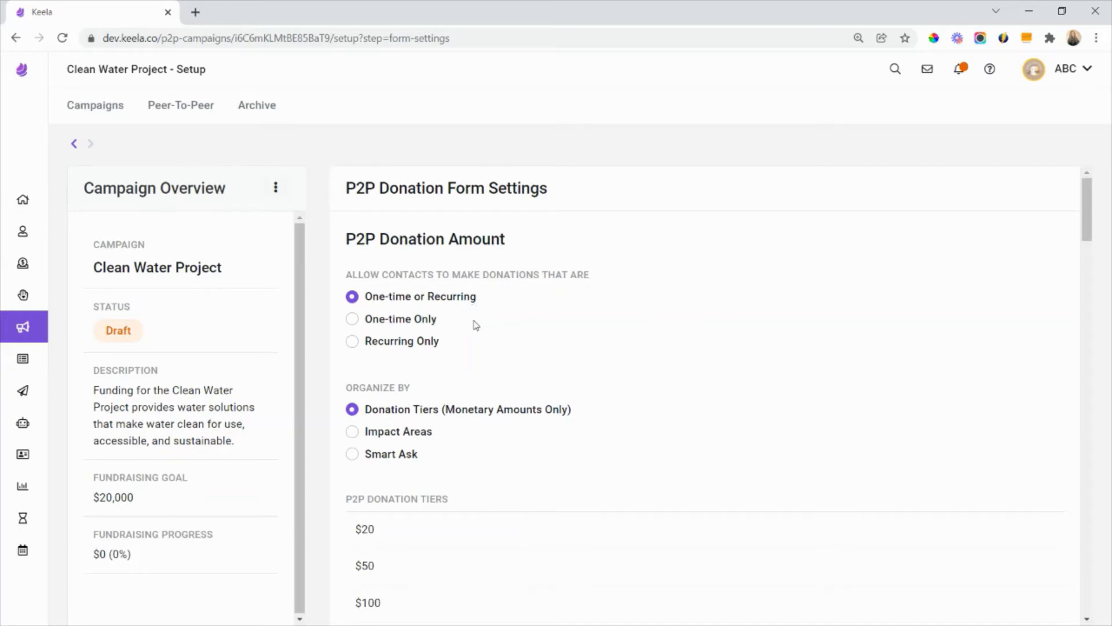
- Enable Custom Donation Amount and Anonymous Donations among the donation form's visible fields
scroll(475, 325, "down", 1)
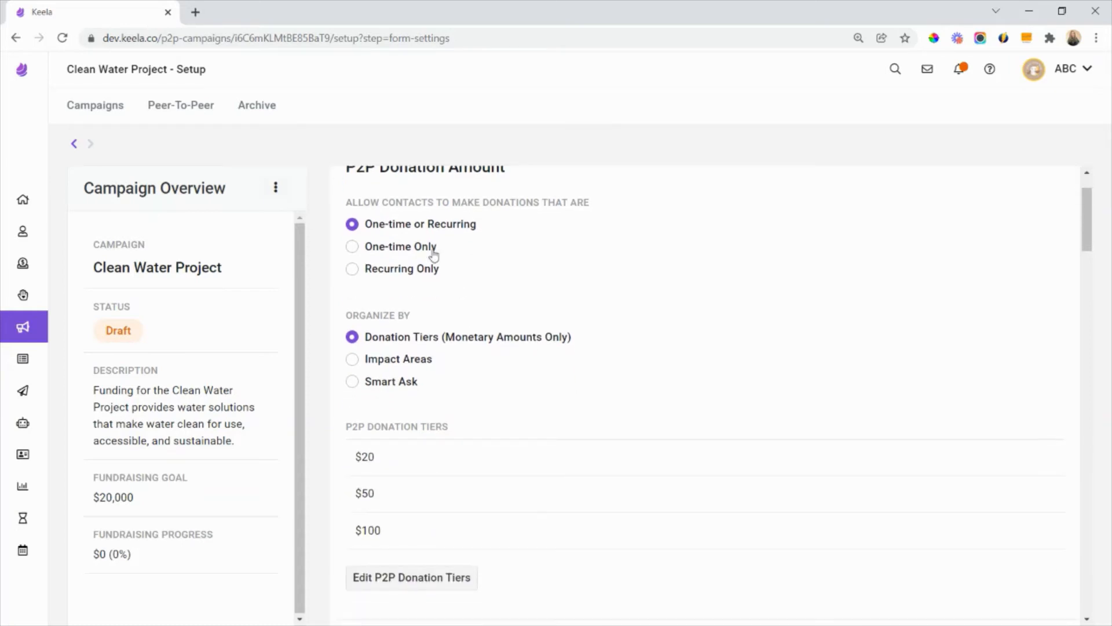
scroll(443, 279, "down", 1)
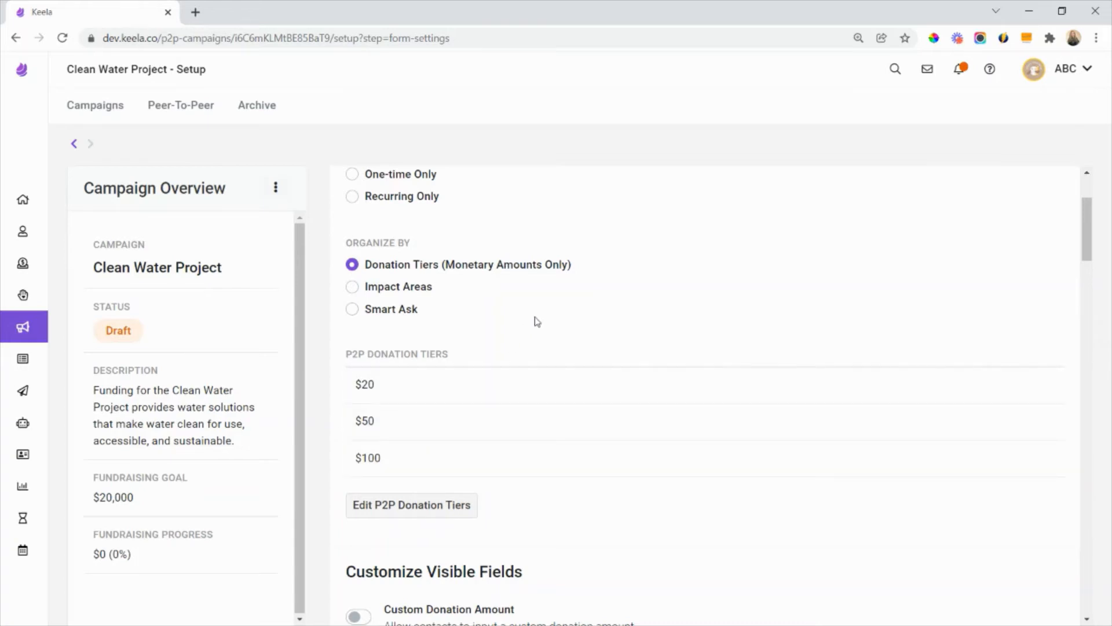
scroll(535, 320, "down", 2)
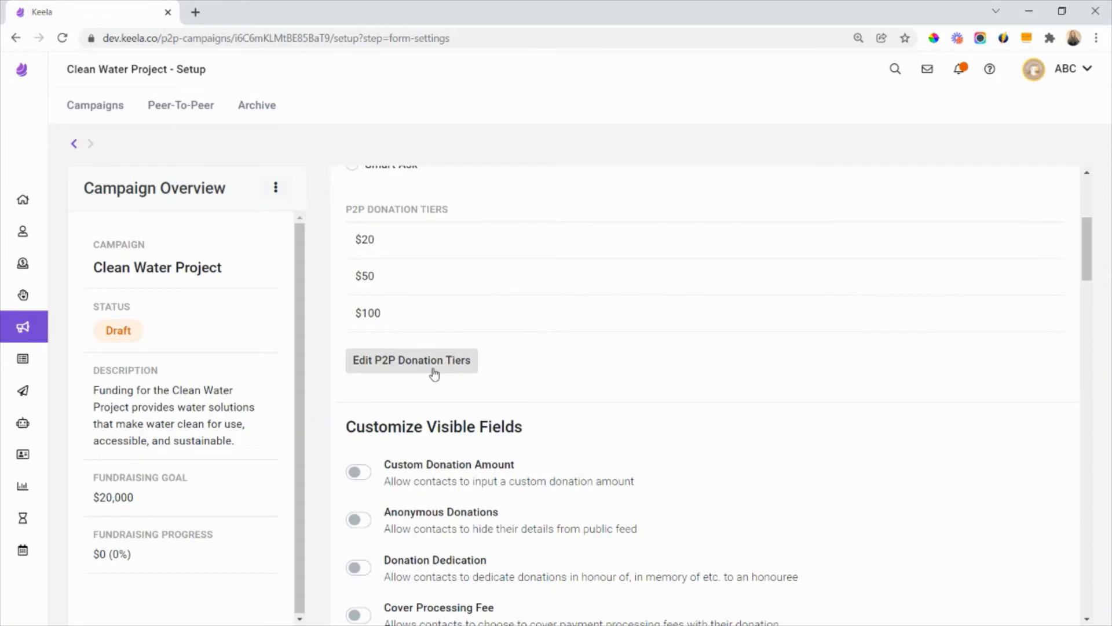
scroll(435, 373, "down", 2)
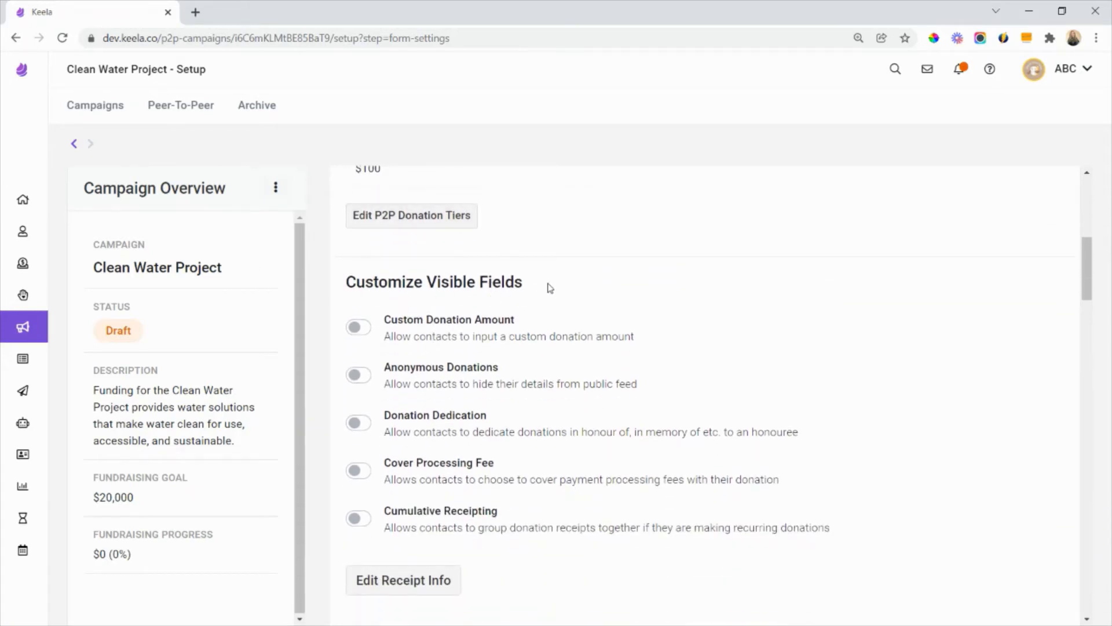
scroll(549, 288, "down", 1)
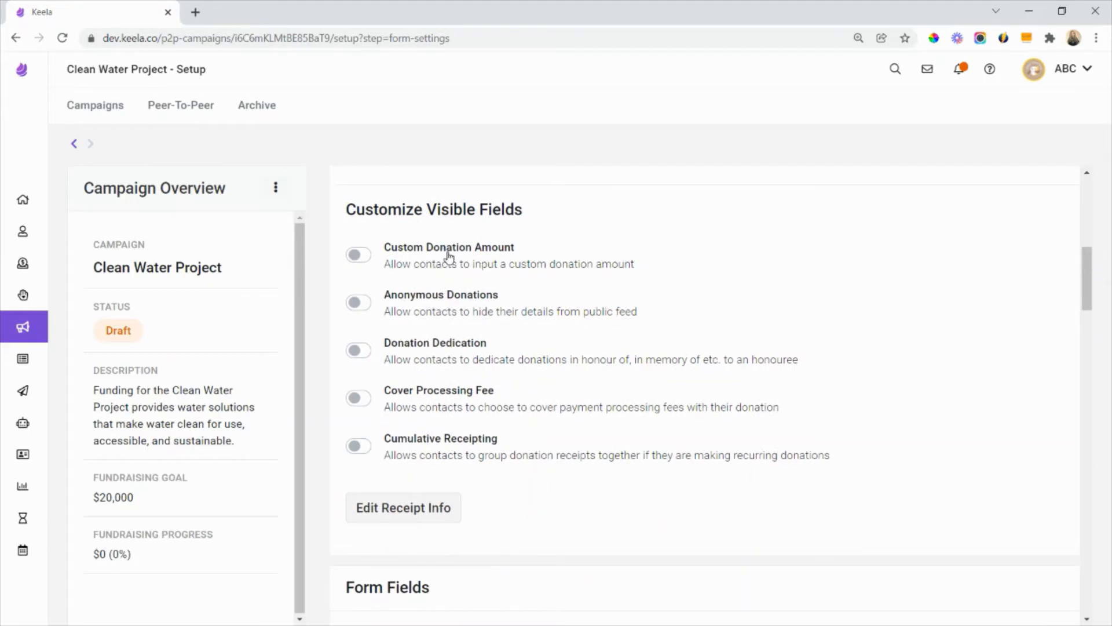
left_click(450, 255)
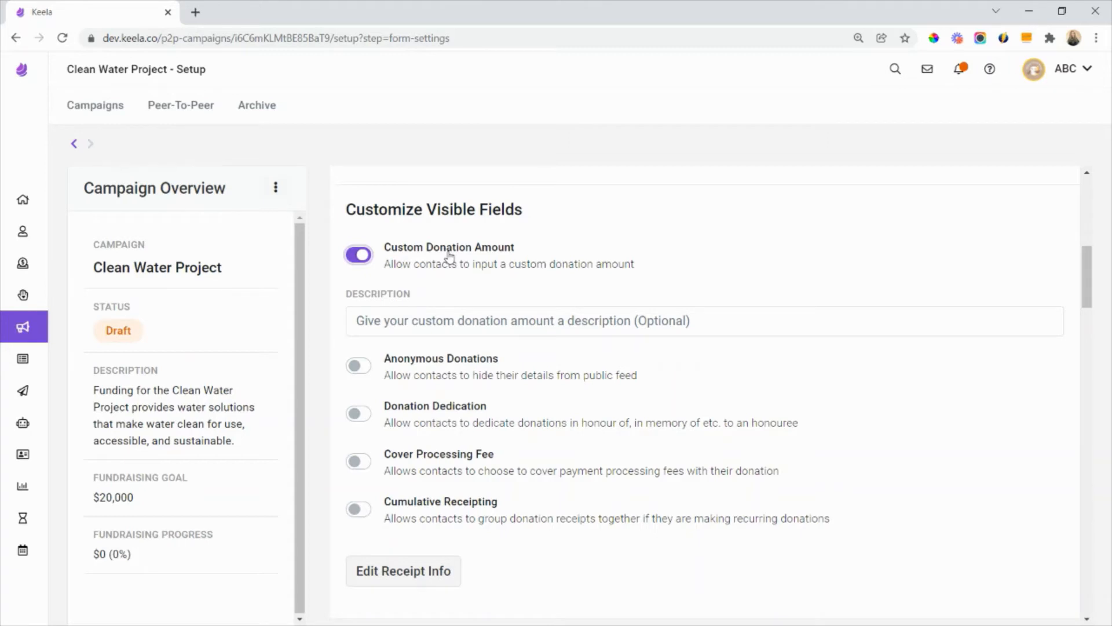
scroll(450, 267, "down", 1)
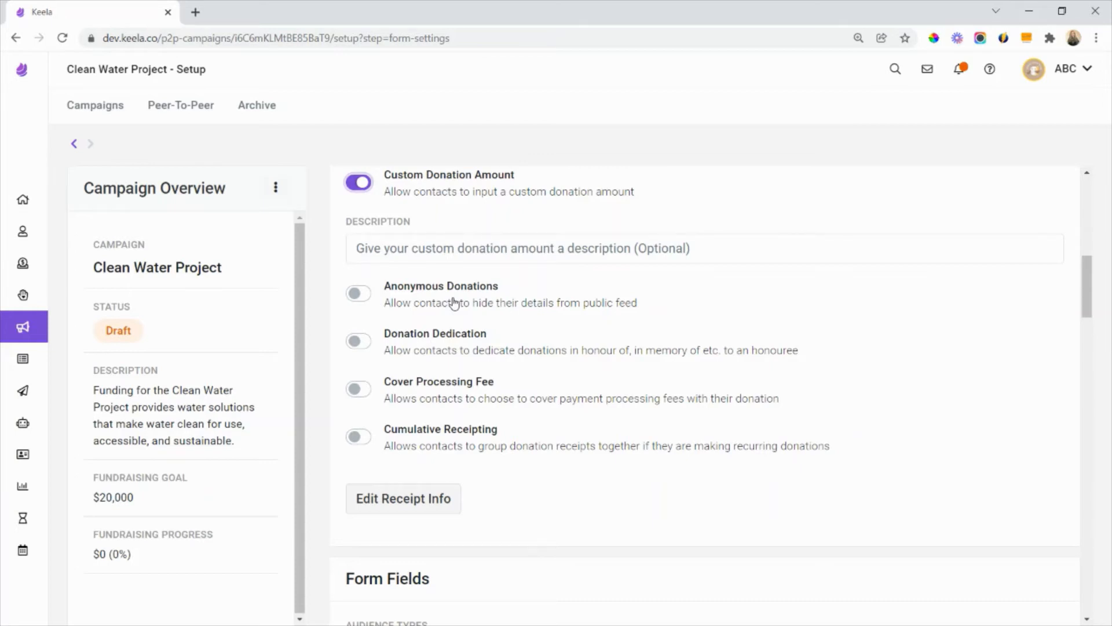
left_click(454, 302)
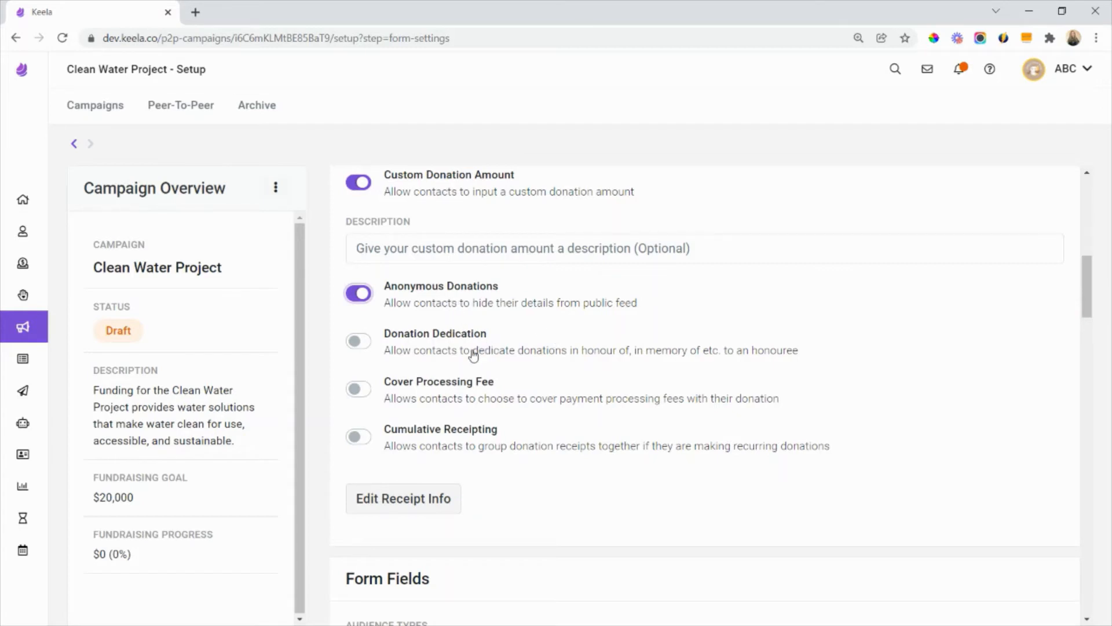
- Examine the remaining donation form settings, including receipting, individual form fields, form questions, auto-tagging and field replacement logic
scroll(474, 355, "down", 1)
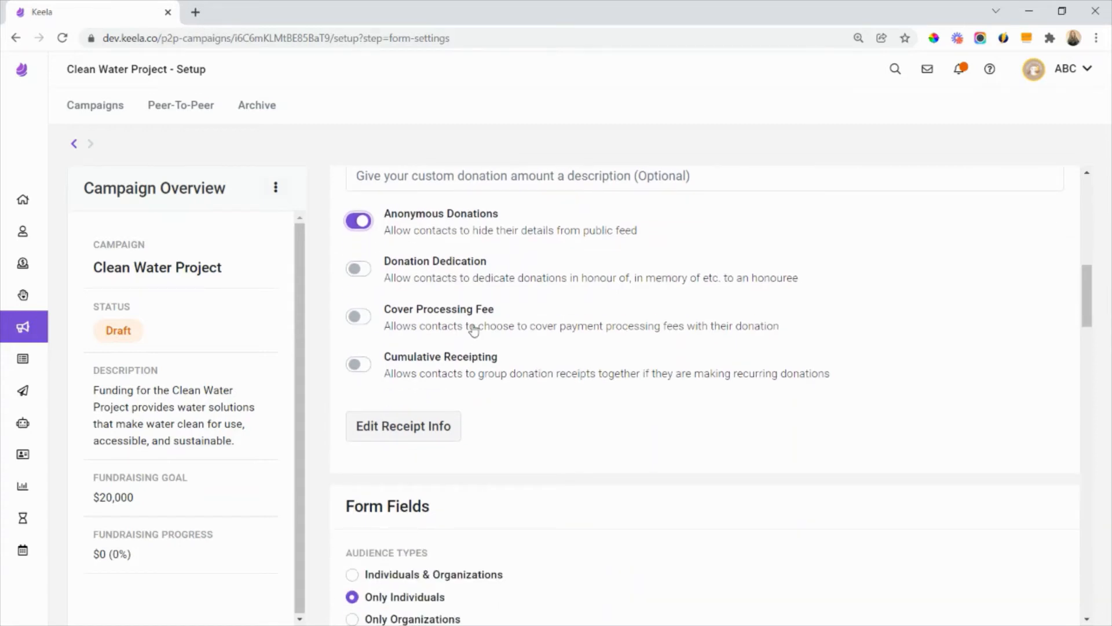
scroll(474, 329, "down", 1)
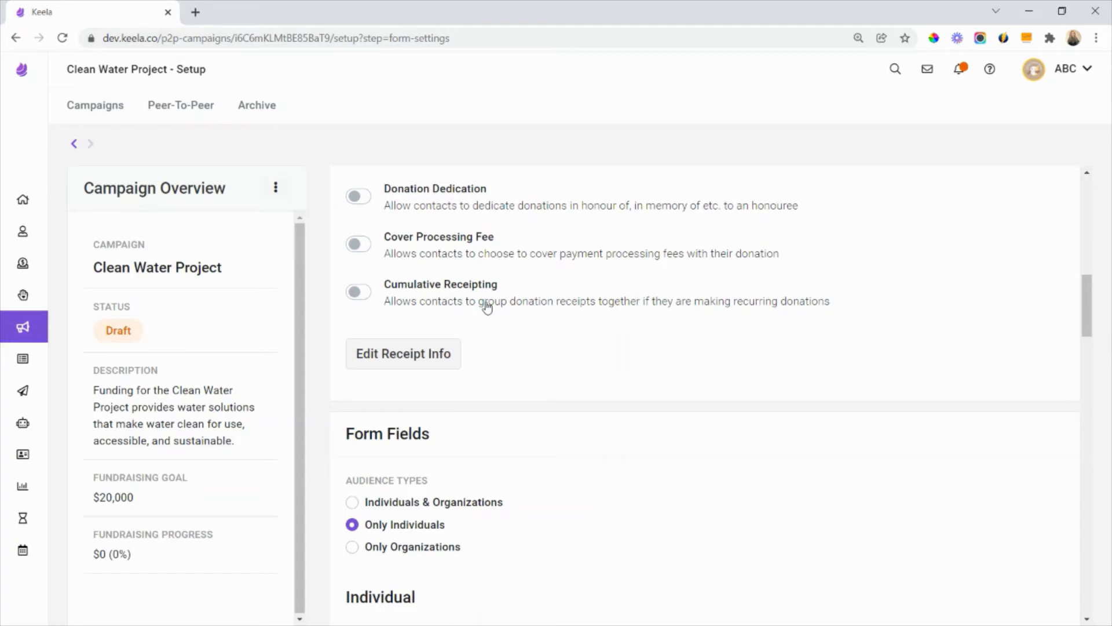
scroll(489, 289, "down", 2)
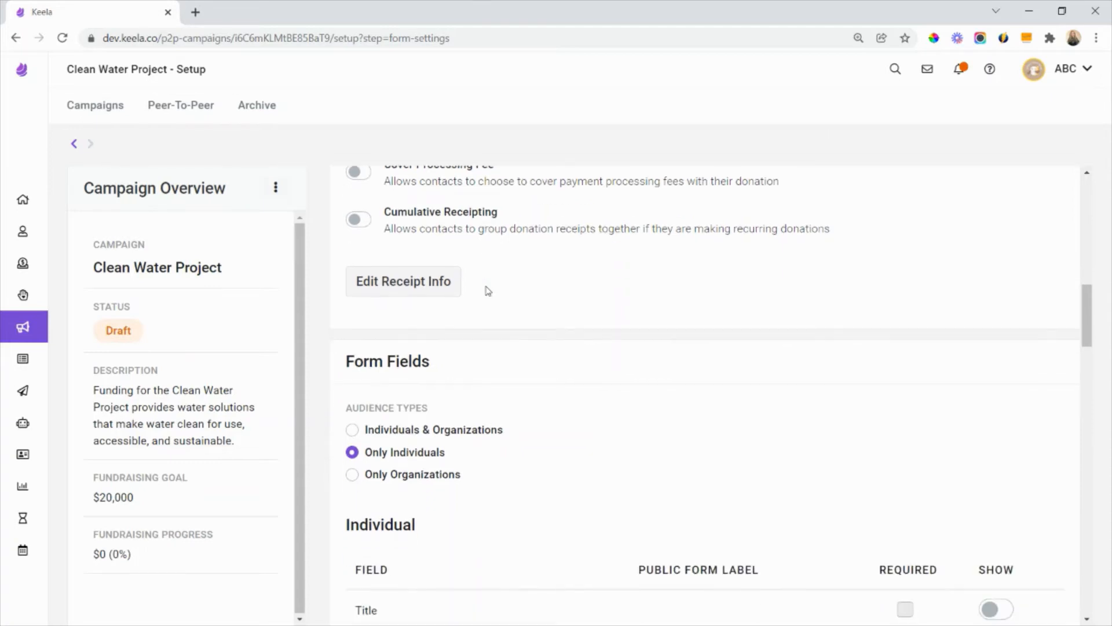
scroll(490, 340, "down", 3)
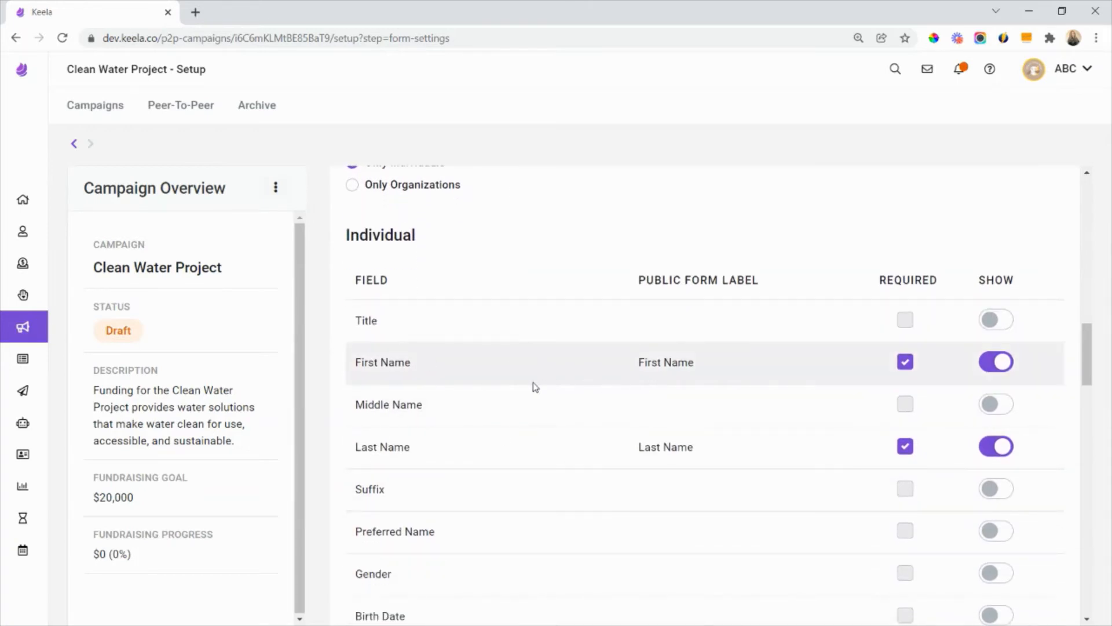
scroll(443, 405, "down", 3)
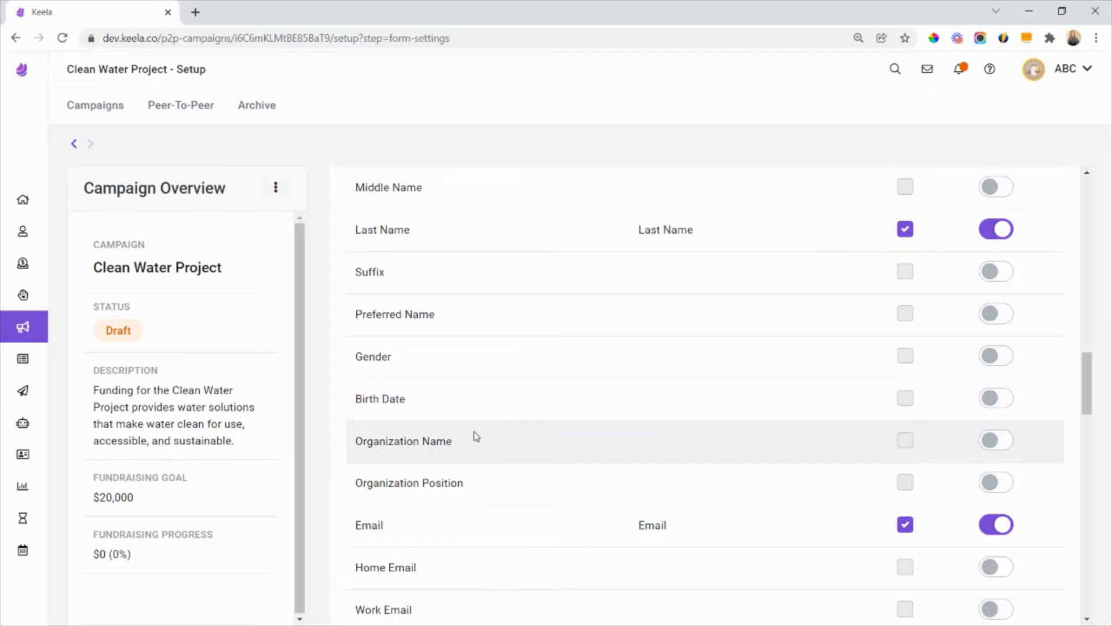
scroll(475, 440, "down", 1)
scroll(476, 442, "down", 14)
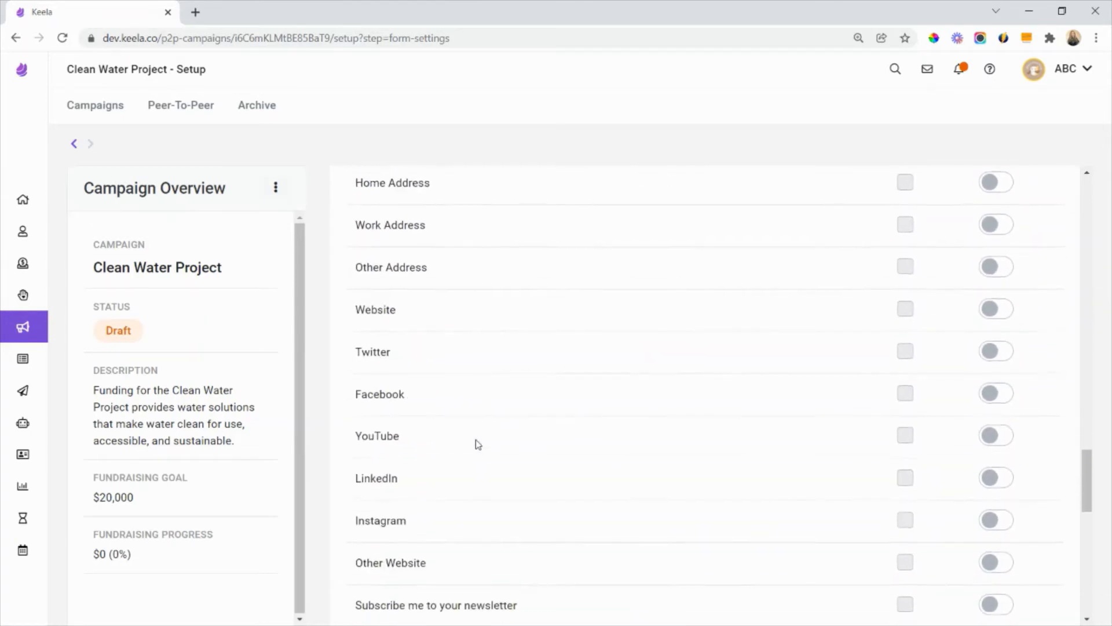
scroll(476, 442, "down", 2)
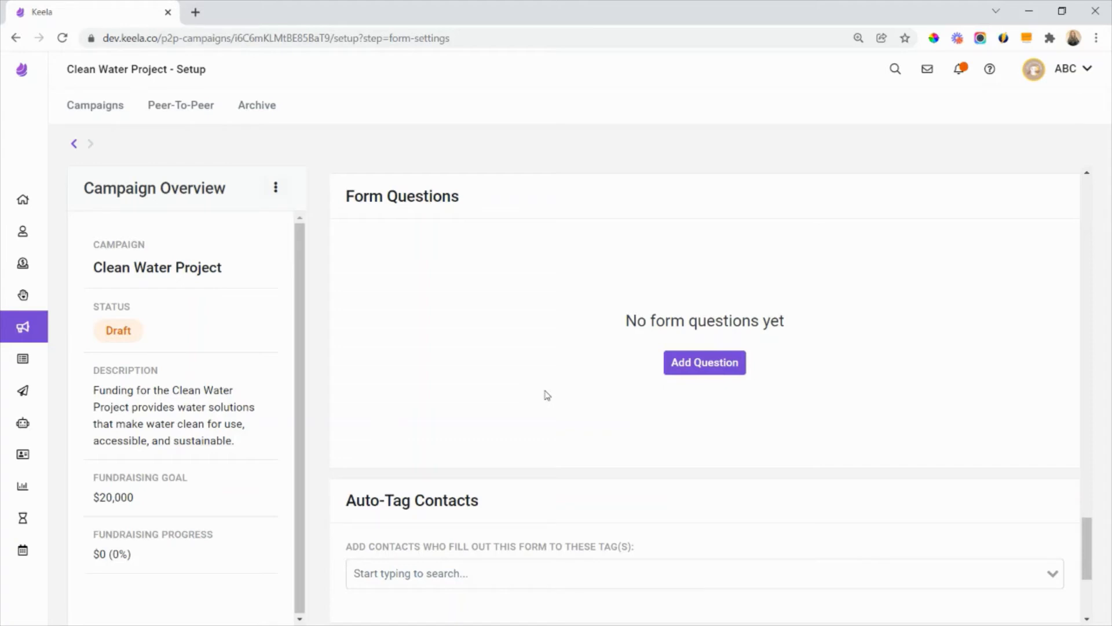
scroll(539, 389, "down", 3)
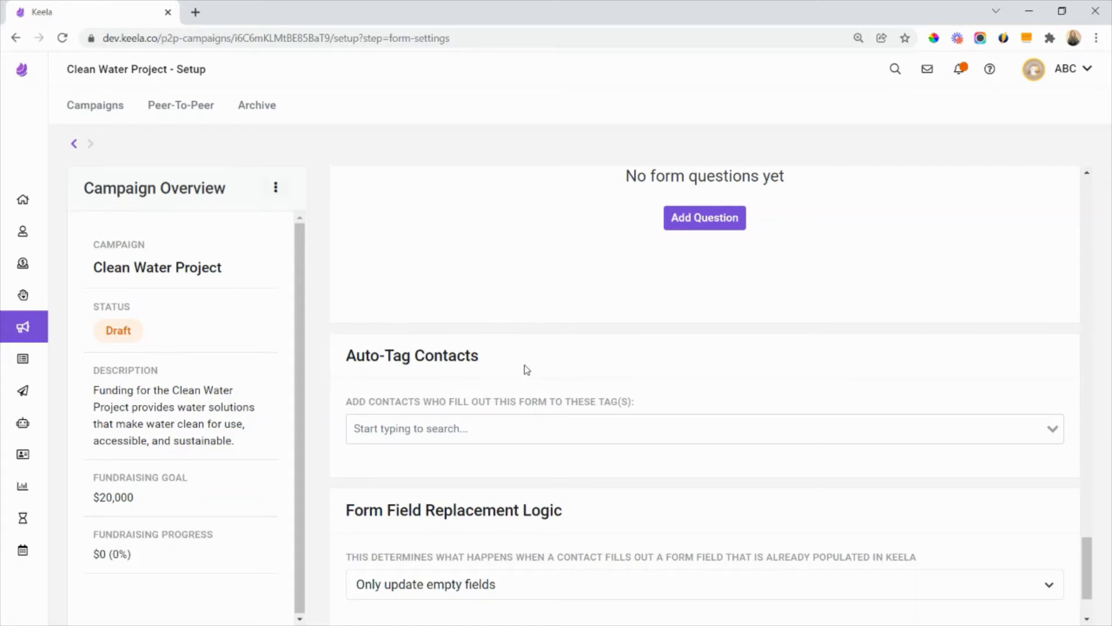
scroll(526, 370, "down", 2)
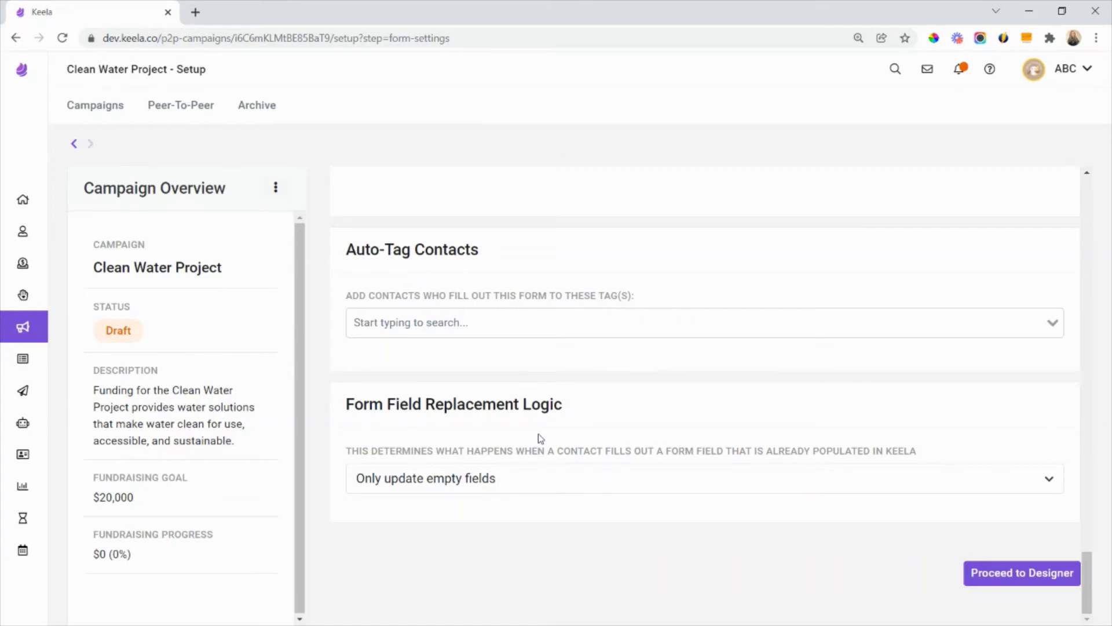
- Open the donation form designer and set the content to "Consider donating to unleash the transformative power of clean water in a Ugandan community."
left_click(1013, 574)
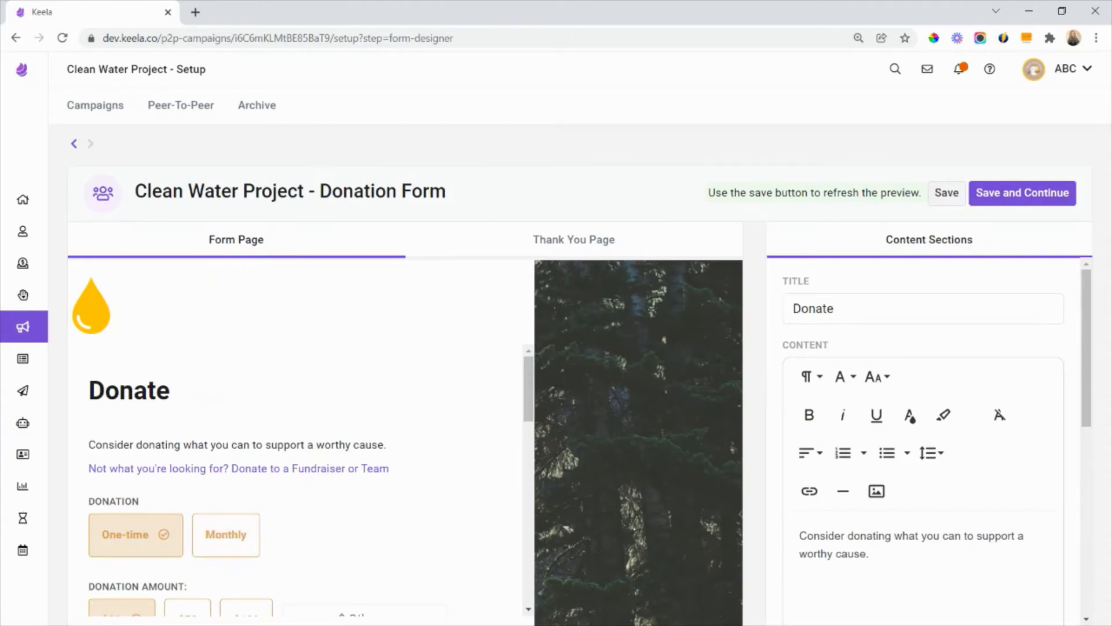
scroll(221, 431, "down", 5)
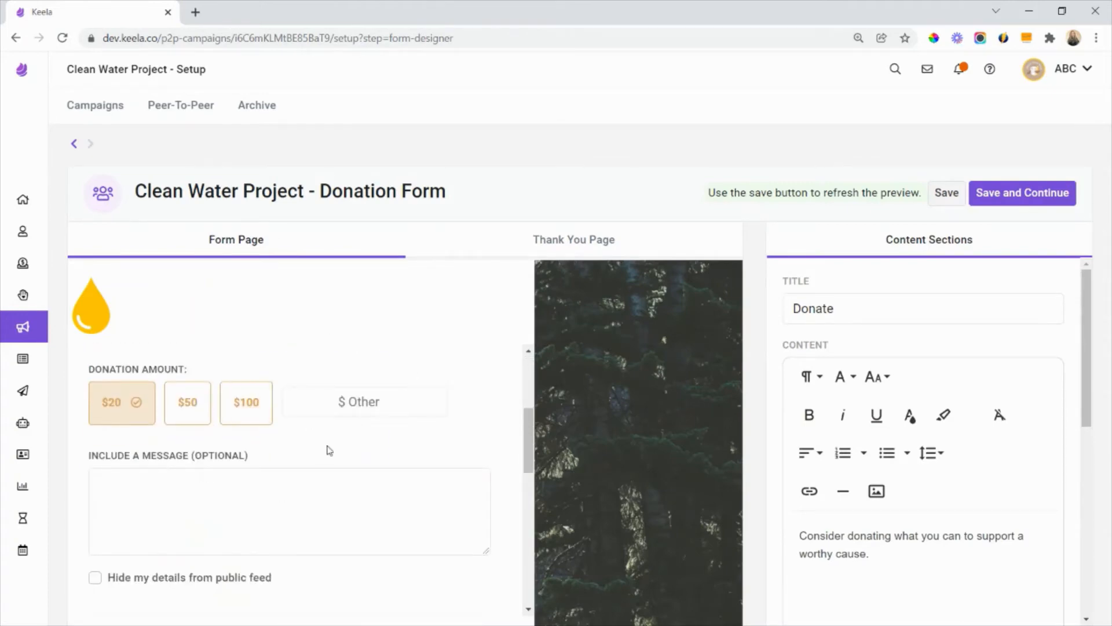
scroll(278, 471, "up", 5)
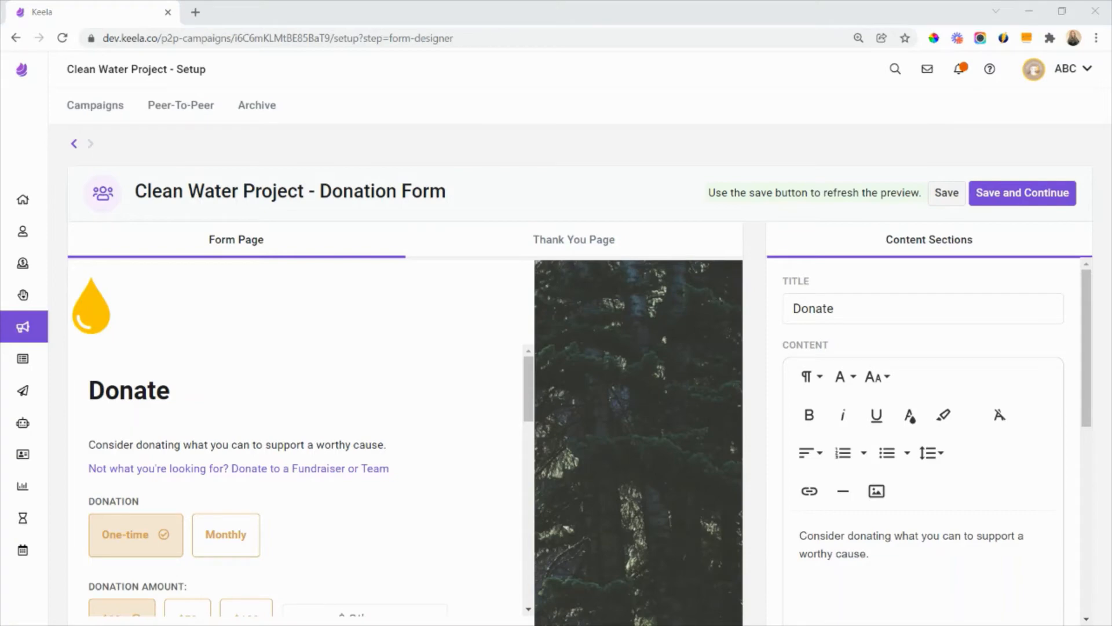
left_click(944, 576)
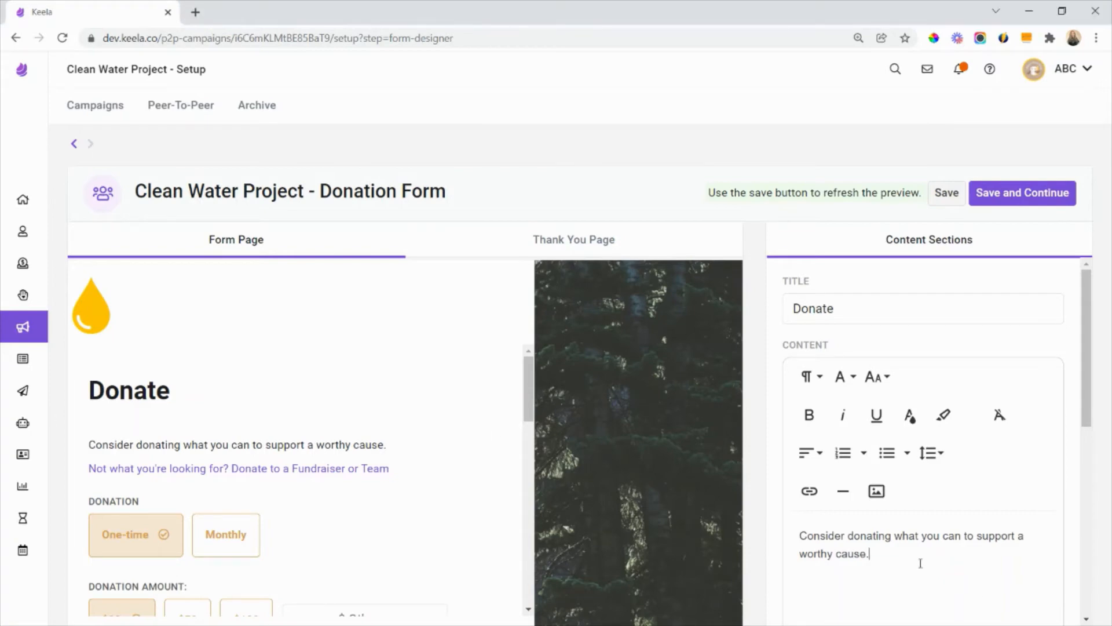
key("ctrl+a")
type("Consider donating to unleash the transformative power of clean water in a Ugandan community.")
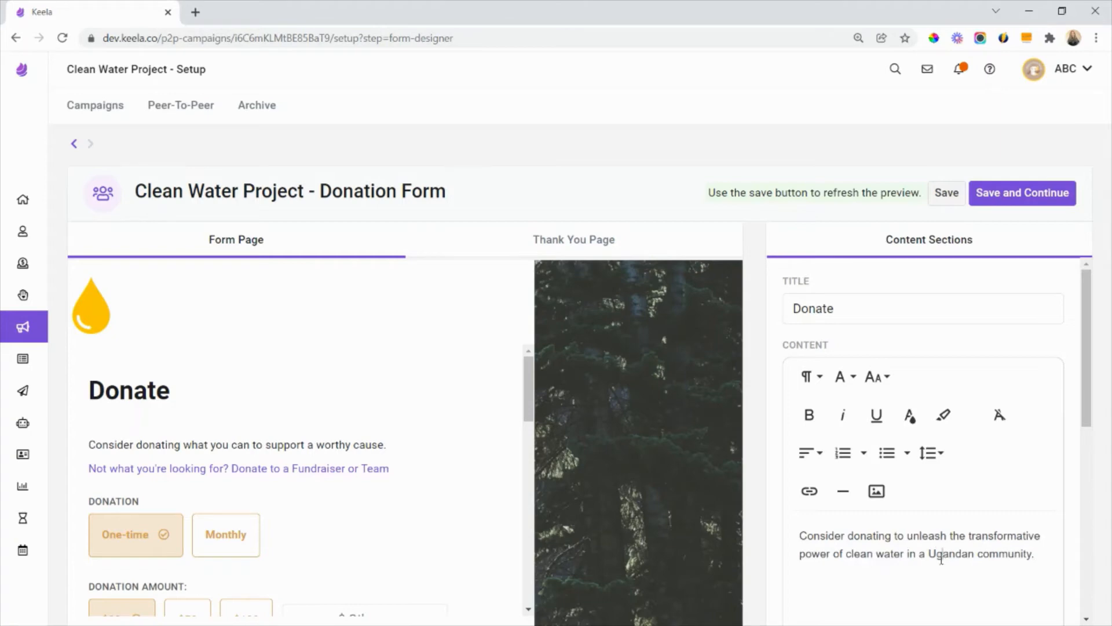
- Set the donation form's title to "Give Water"
left_click_drag(843, 308, 759, 315)
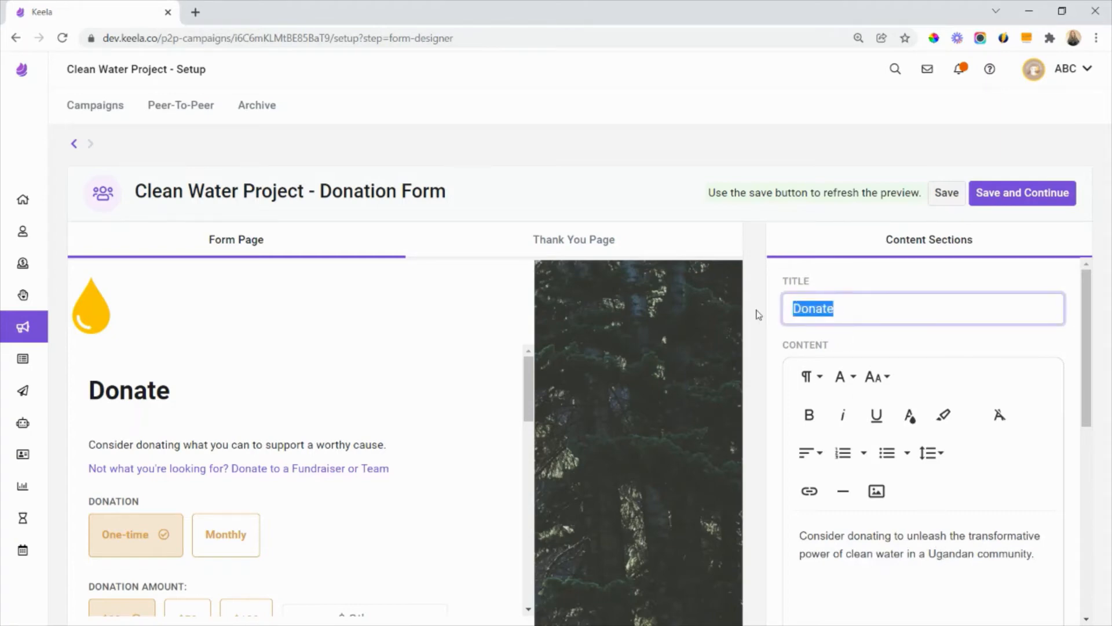
type("C")
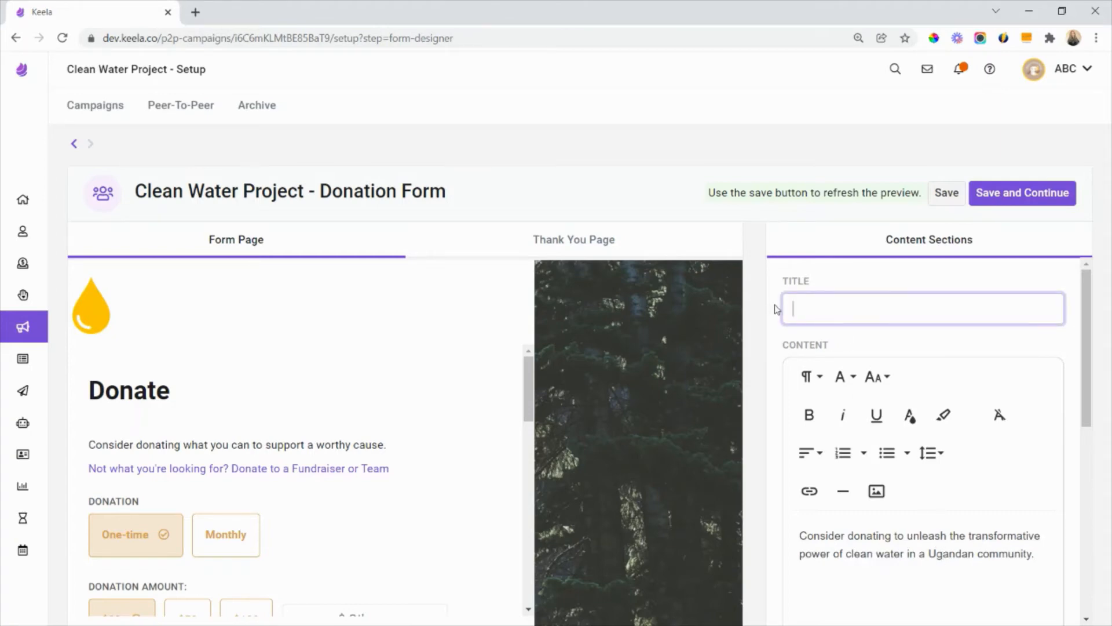
type("Give Water")
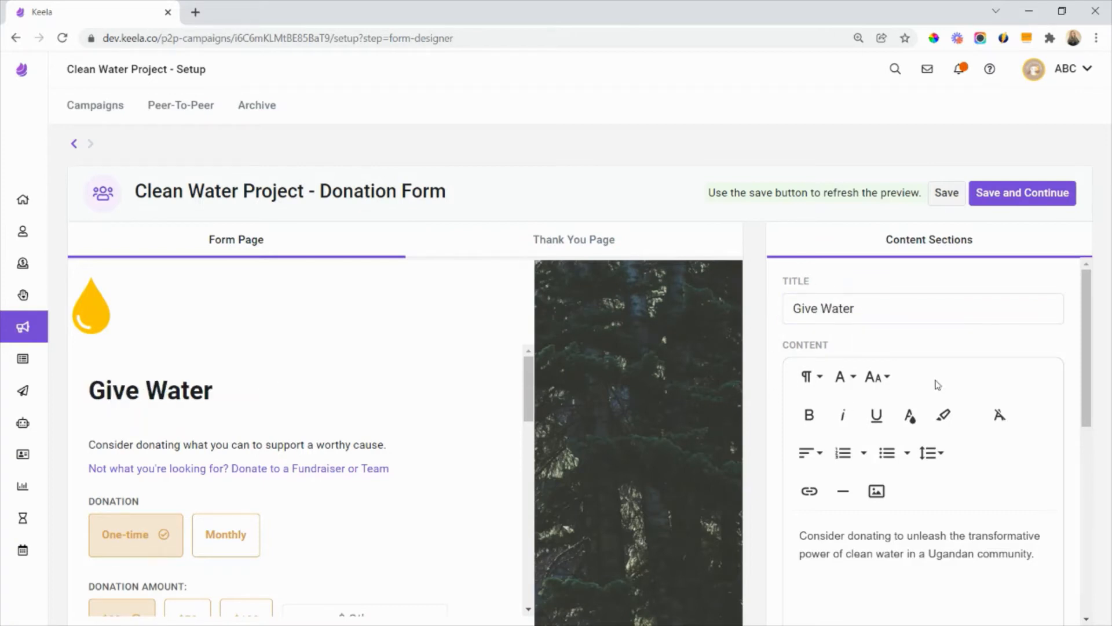
- Replace the donation form's default background image with the "3rd" image from the Campaign Images folder
scroll(941, 417, "down", 4)
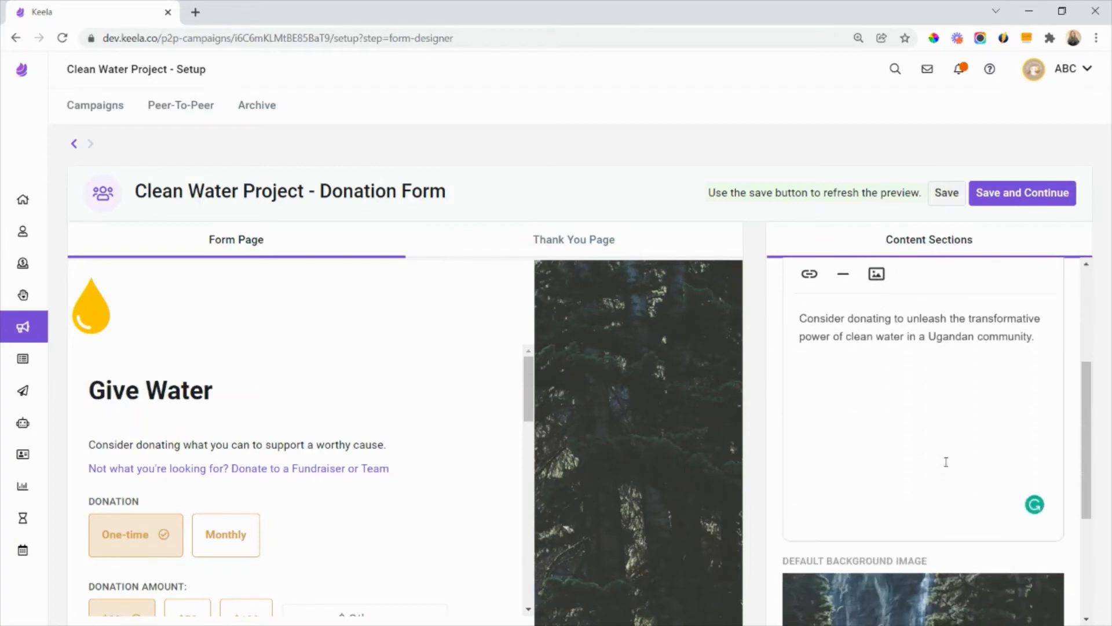
scroll(944, 461, "down", 4)
scroll(437, 481, "down", 1)
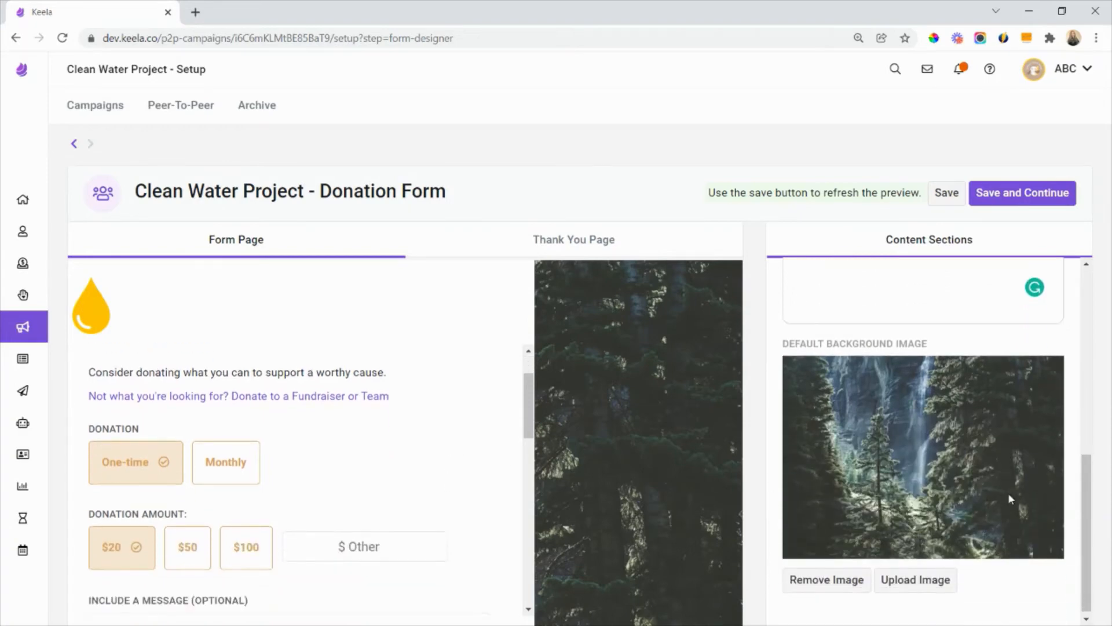
left_click(912, 578)
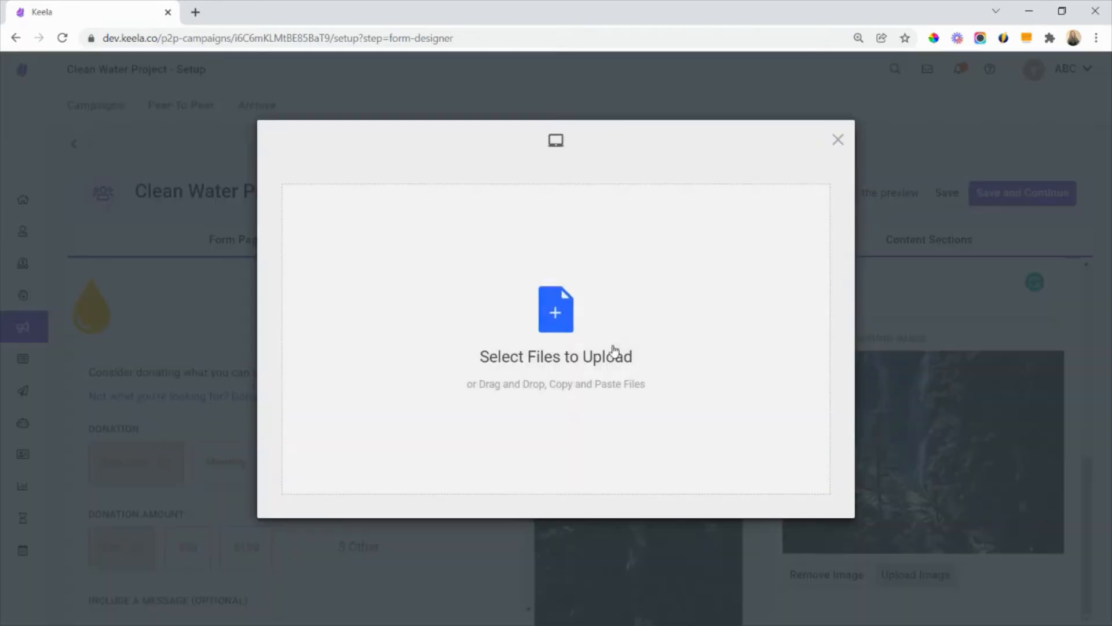
left_click(548, 315)
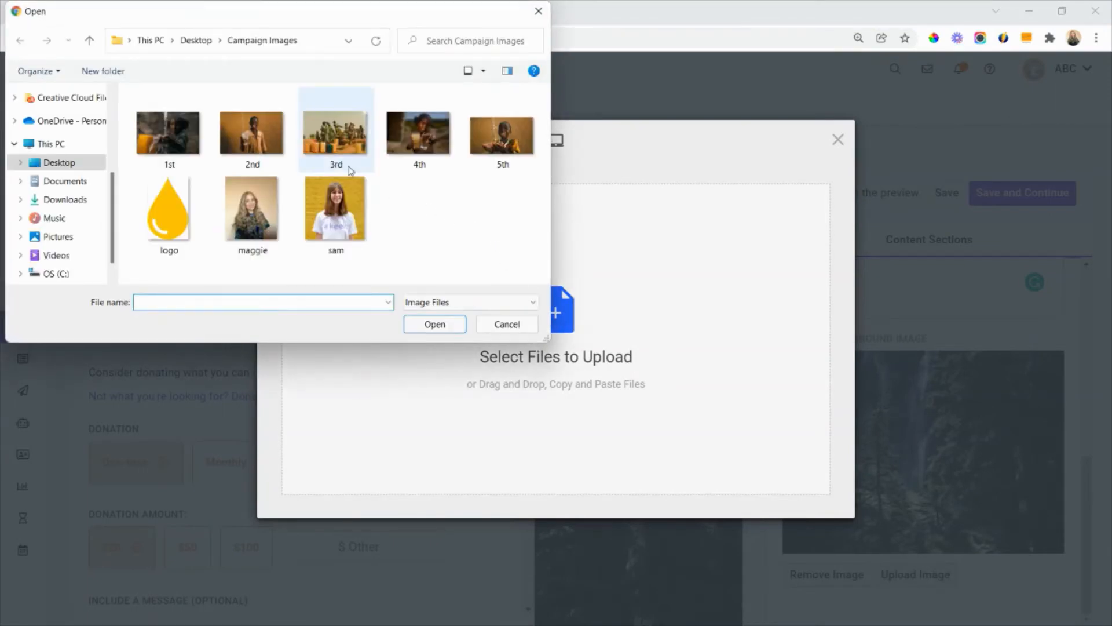
double_click(345, 149)
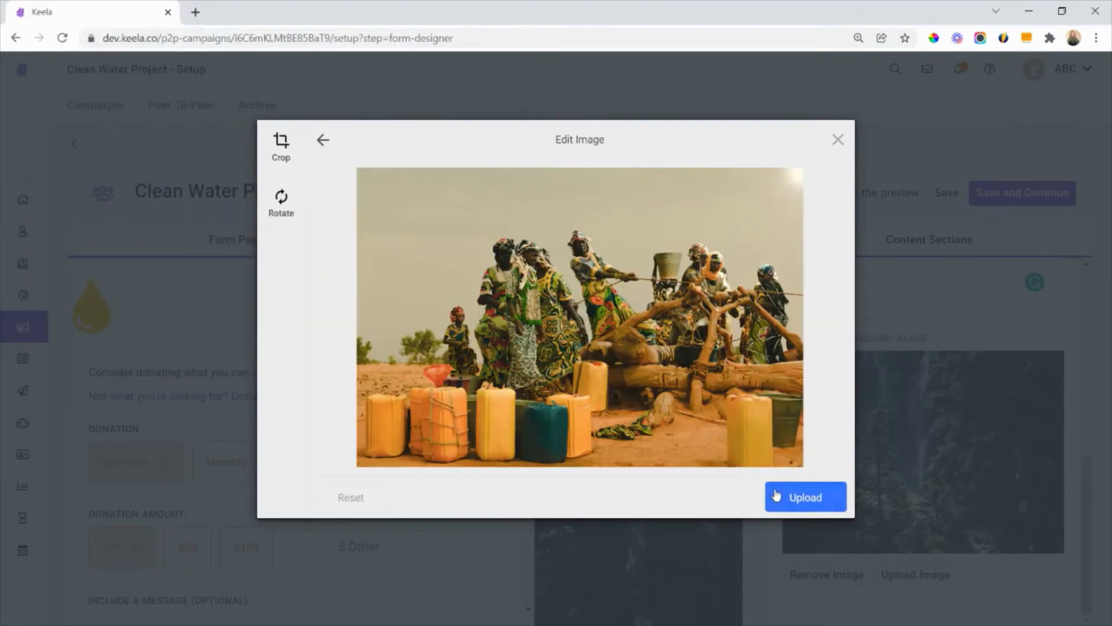
left_click(777, 496)
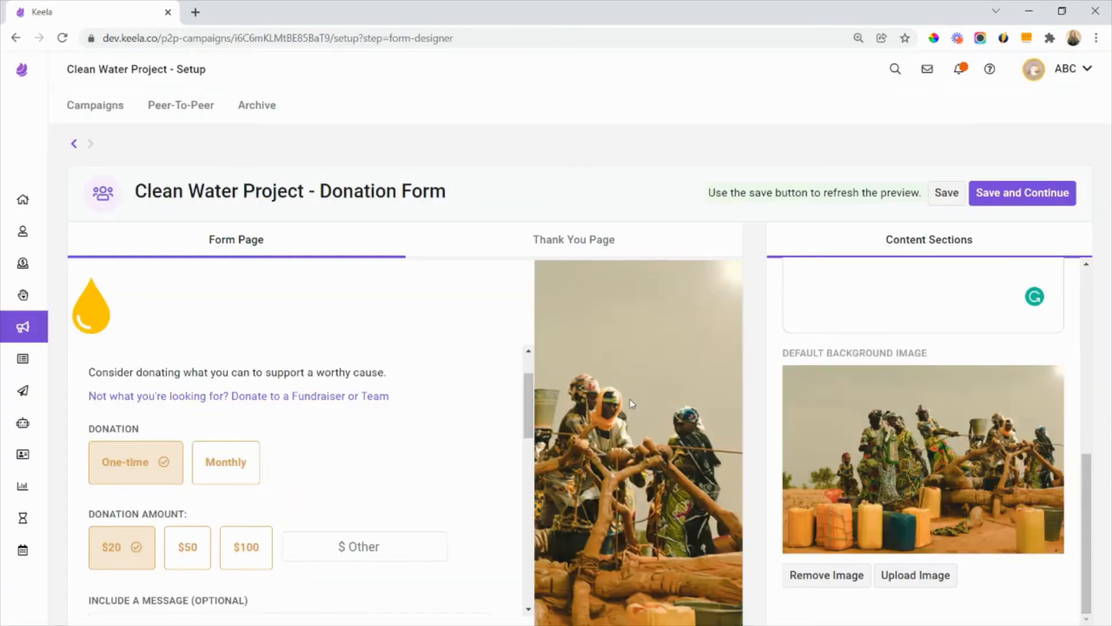
- Examine the donation form preview, from the title and donation amounts through the message, donor details, address and payment method fields
scroll(398, 493, "down", 5)
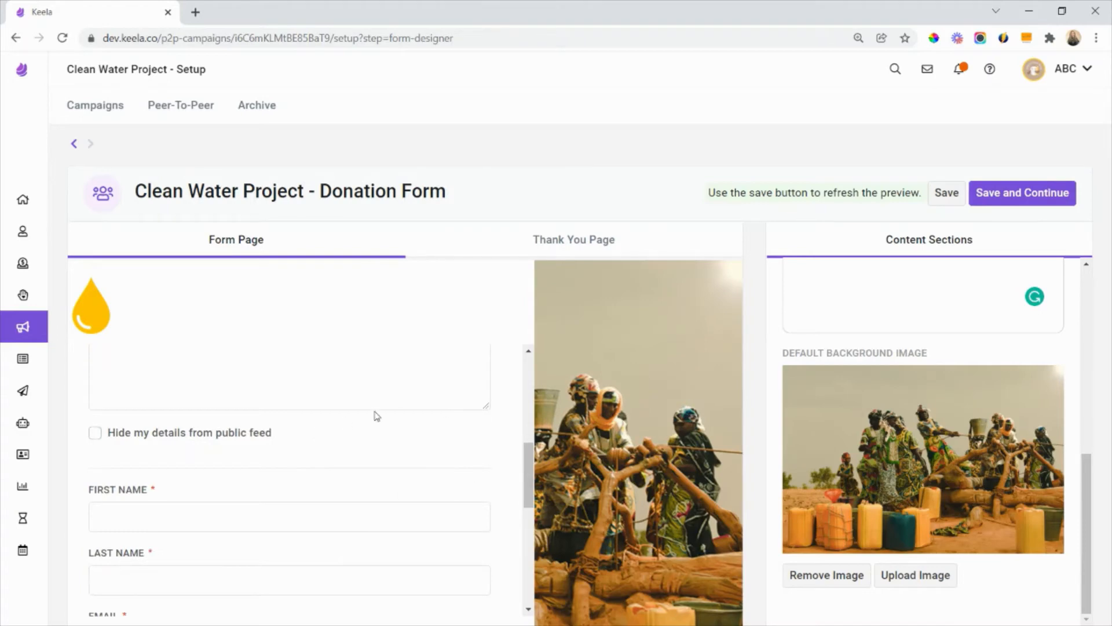
scroll(376, 416, "up", 5)
scroll(377, 416, "up", 2)
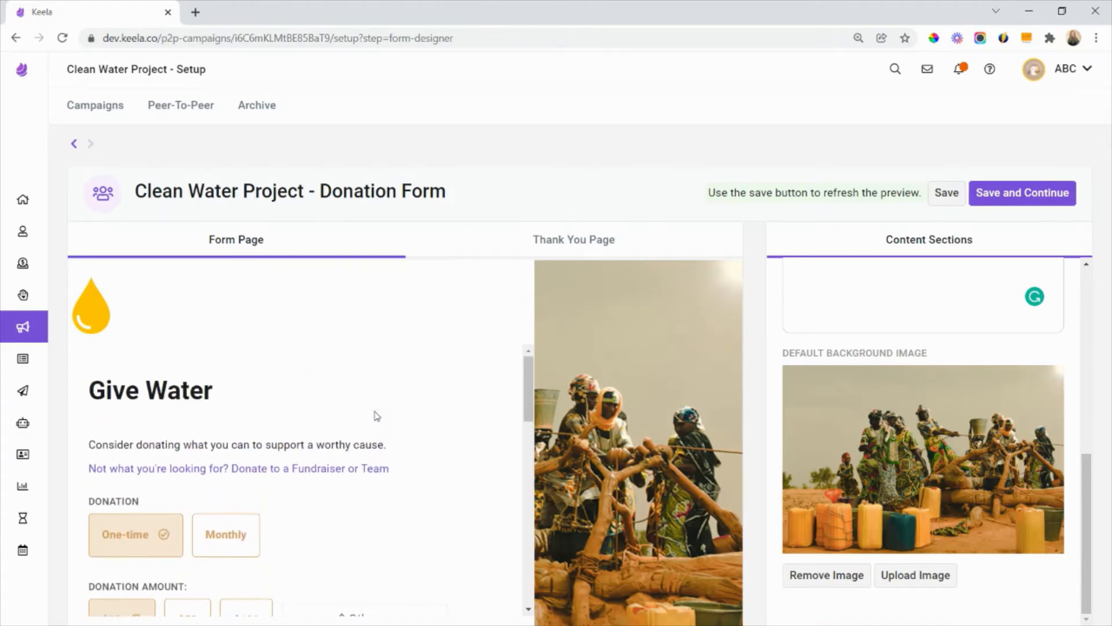
scroll(405, 494, "down", 4)
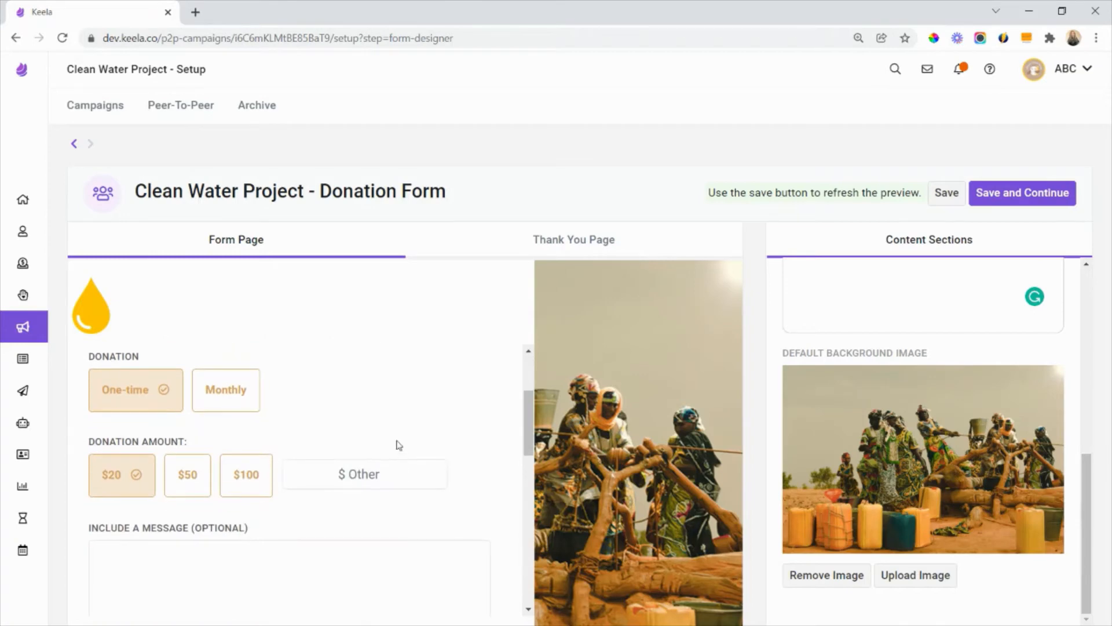
left_click(203, 391)
scroll(226, 405, "down", 2)
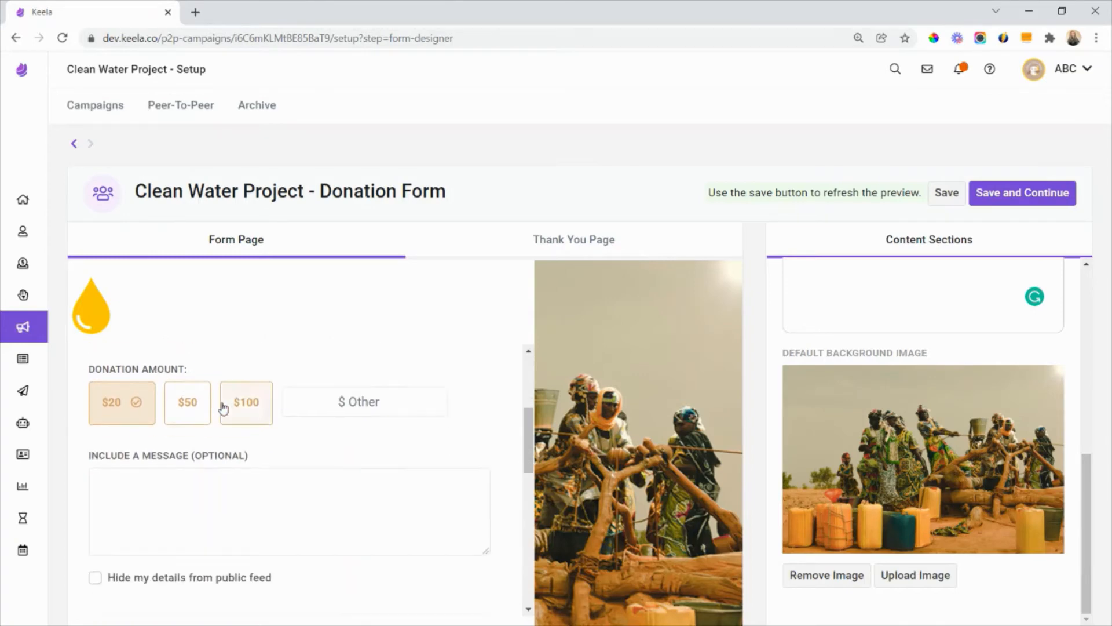
scroll(183, 412, "down", 2)
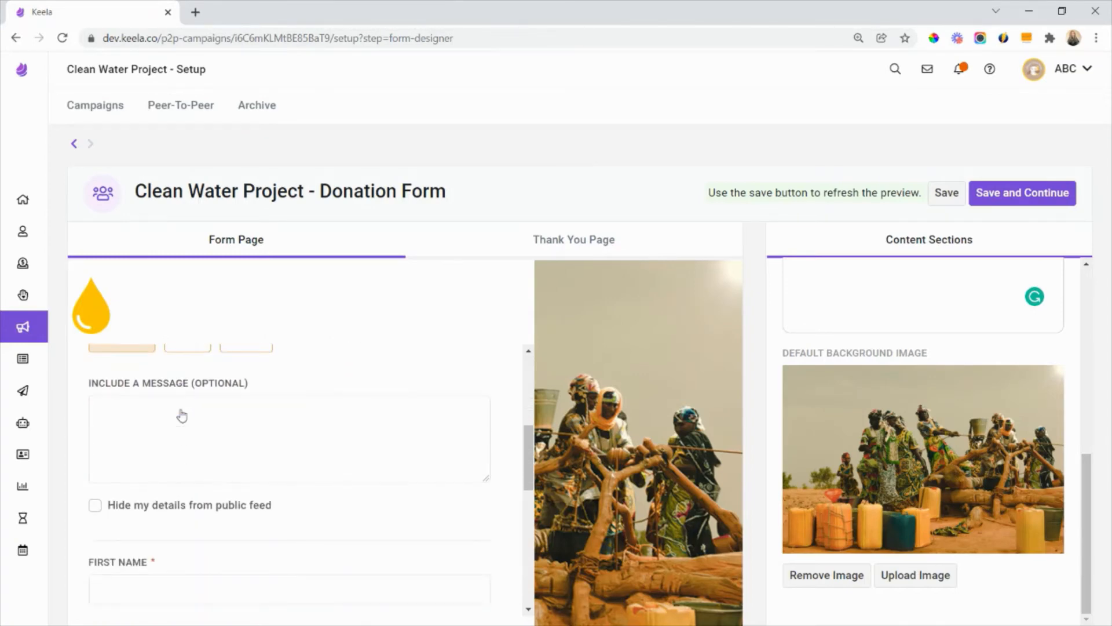
scroll(175, 434, "down", 1)
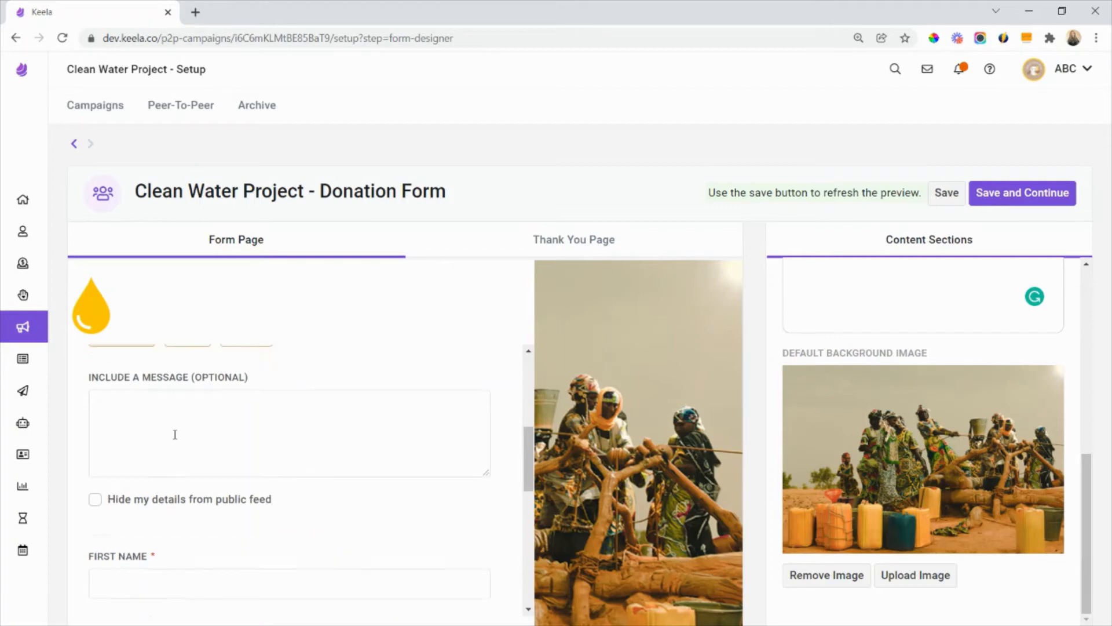
scroll(174, 434, "down", 2)
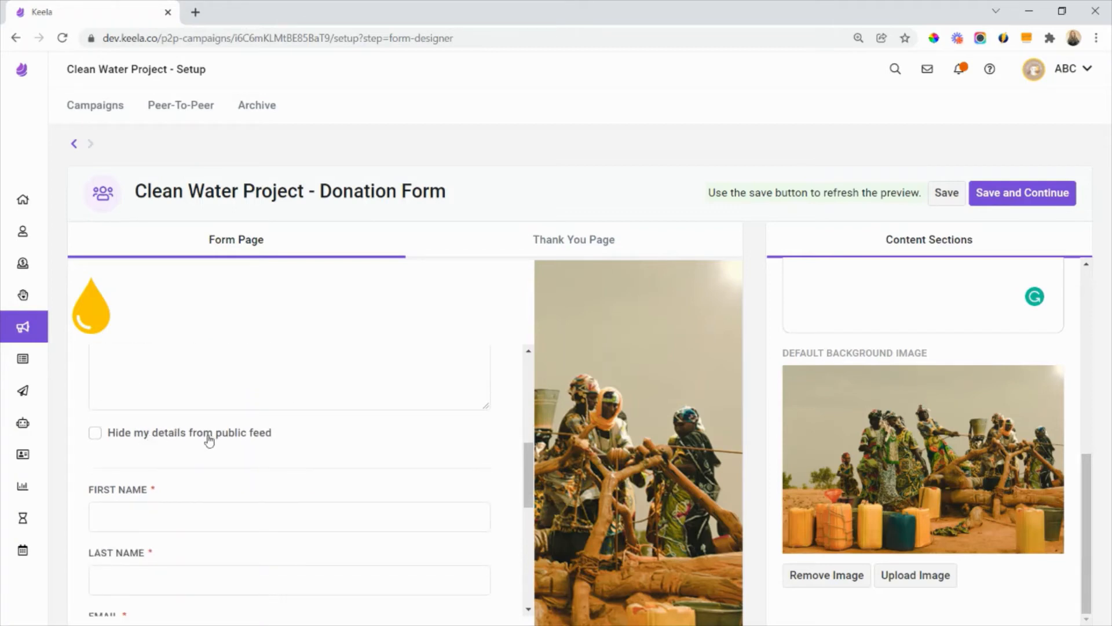
scroll(209, 440, "down", 4)
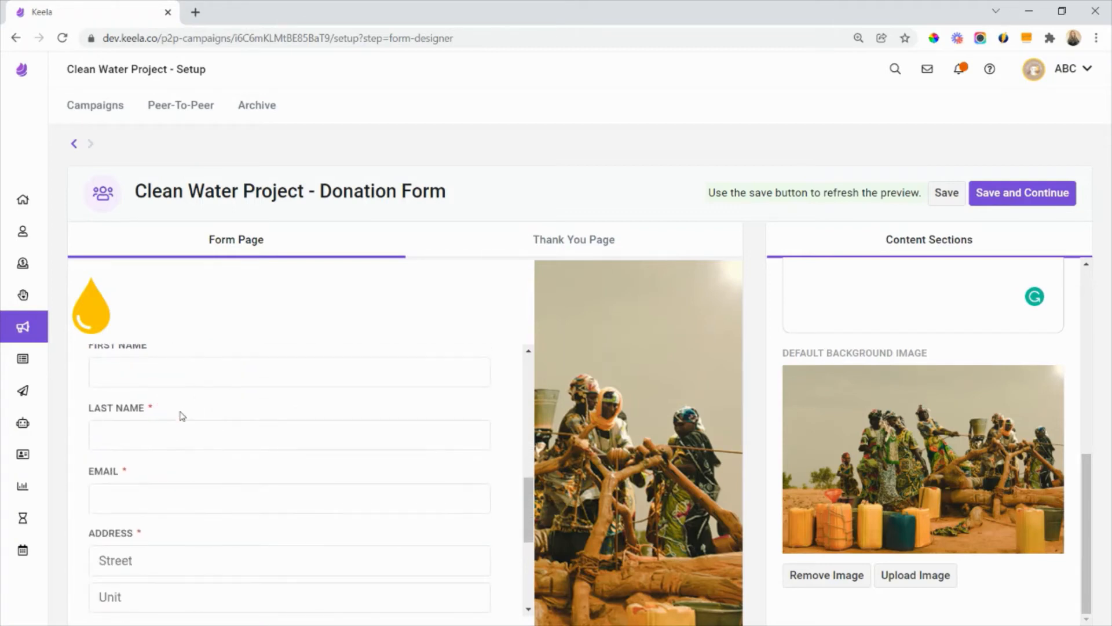
scroll(253, 410, "down", 2)
scroll(254, 410, "down", 4)
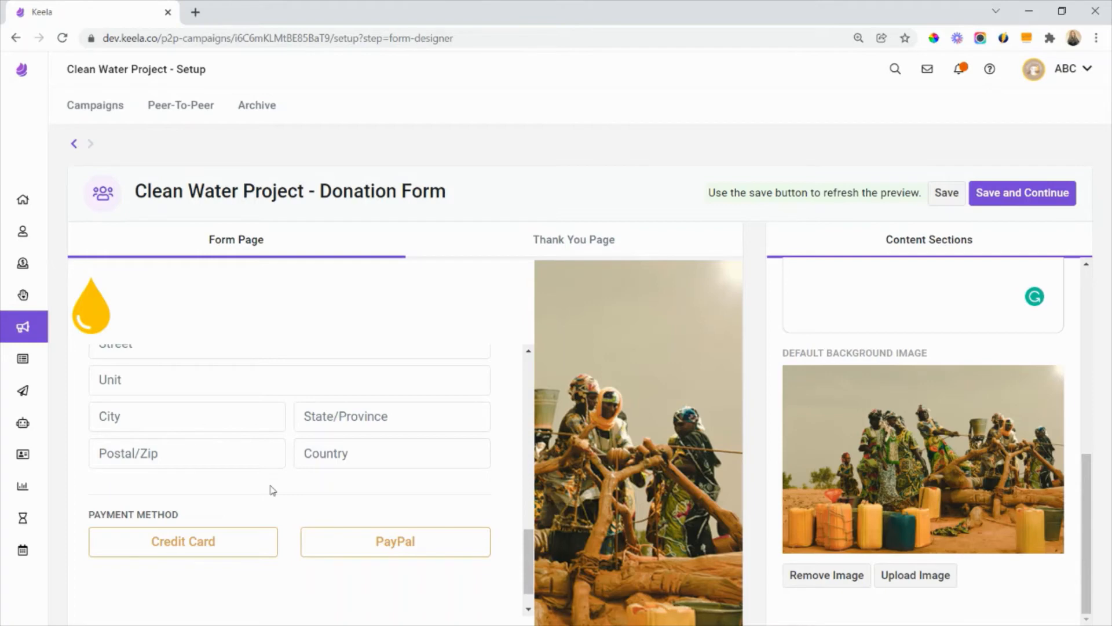
scroll(375, 504, "up", 12)
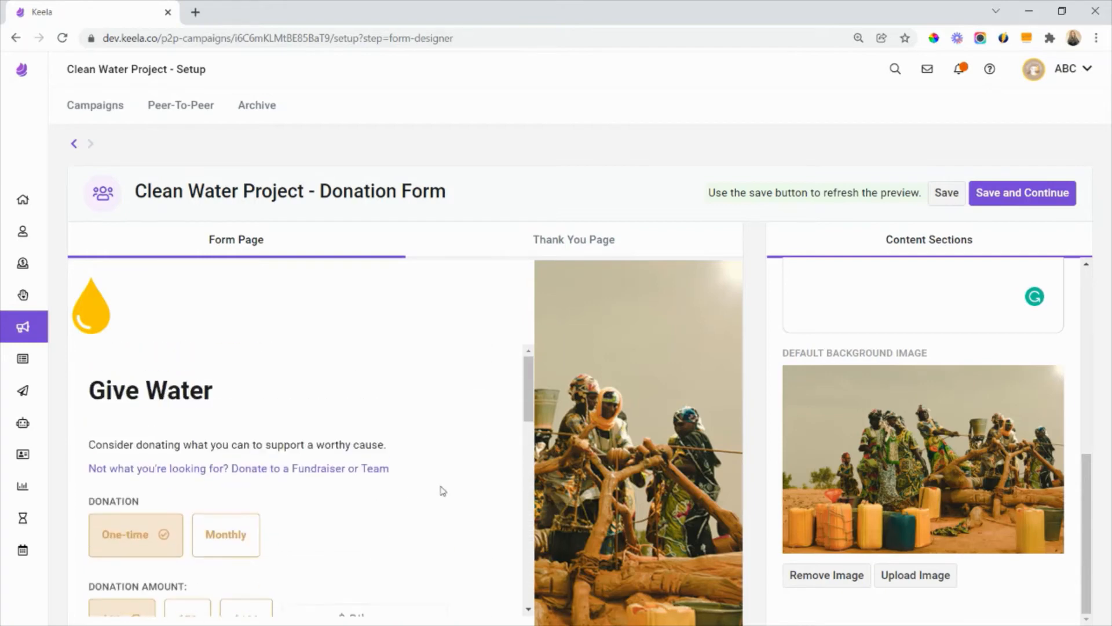
scroll(784, 340, "up", 3)
- Save and finish the Donation Form setup, and open the campaign's Email Templates for editing
left_click(998, 195)
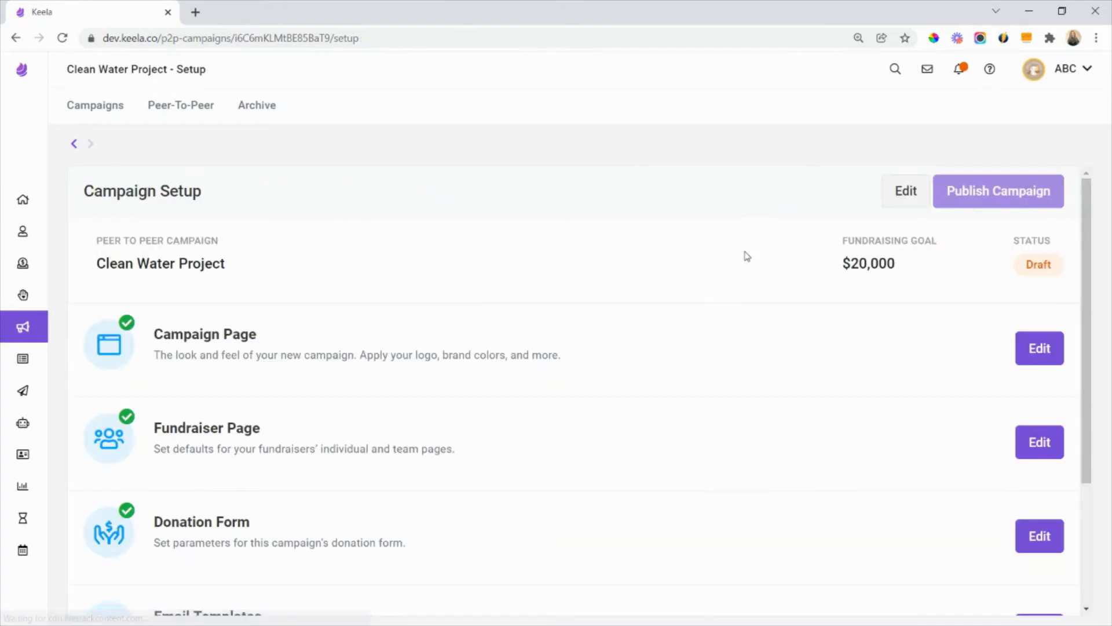
scroll(248, 514, "down", 3)
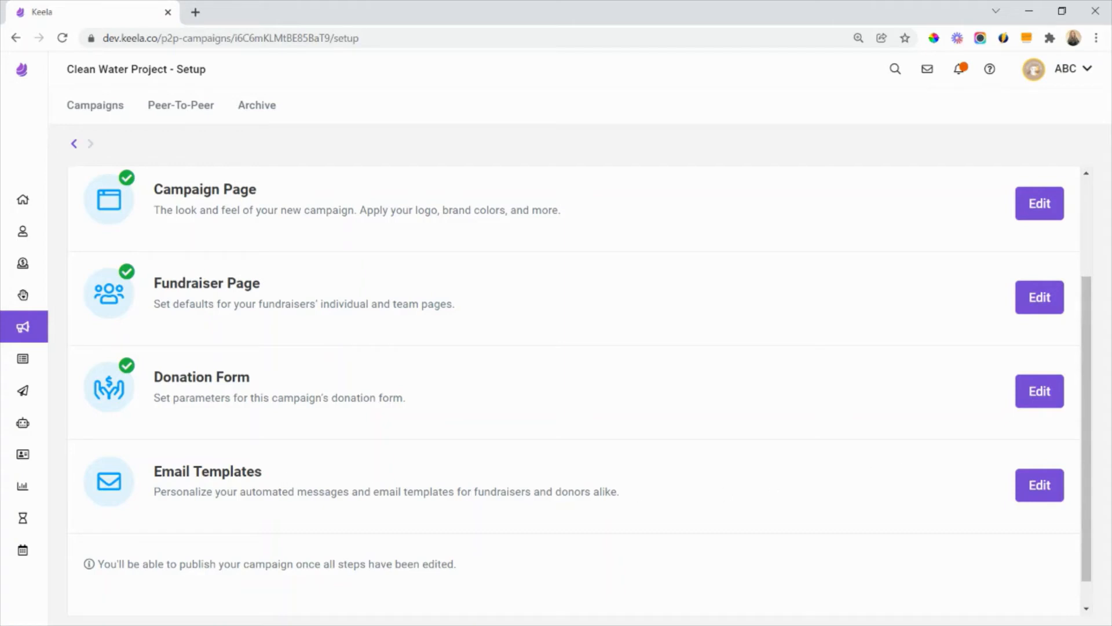
left_click(1039, 487)
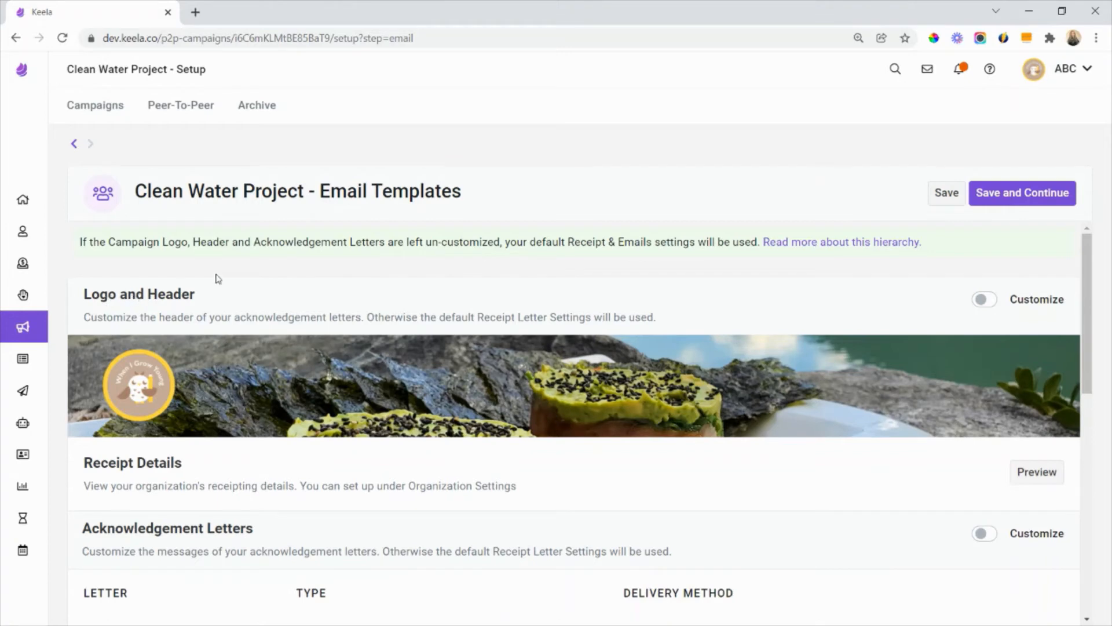
- Enable customization of the email templates' Logo and Header, and open the logo and header for editing
left_click_drag(208, 301, 81, 296)
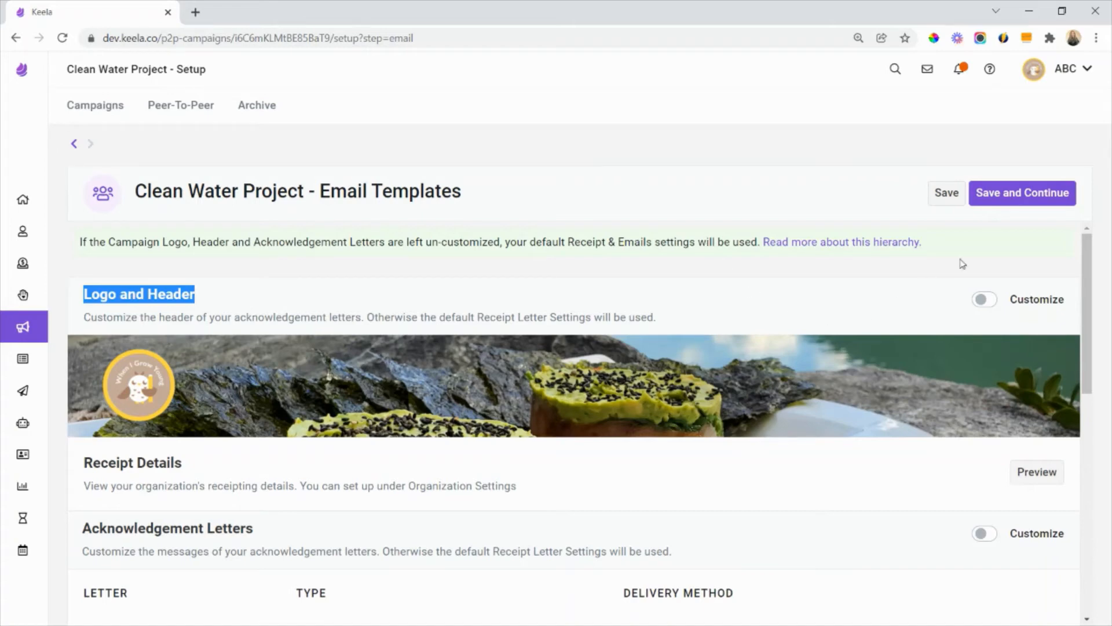
left_click(987, 305)
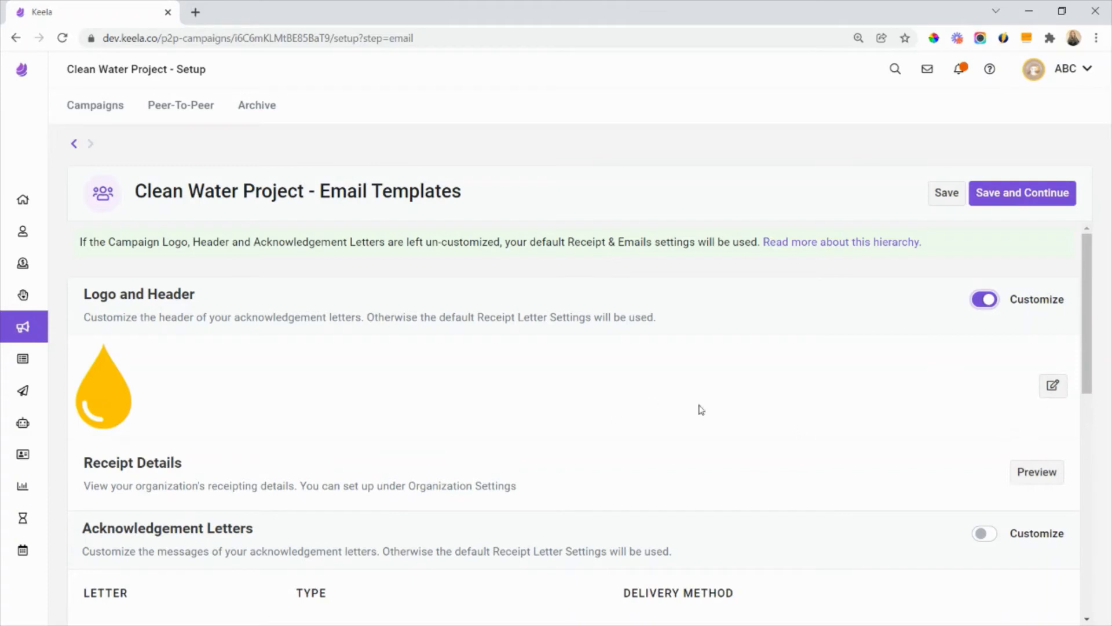
left_click(1053, 385)
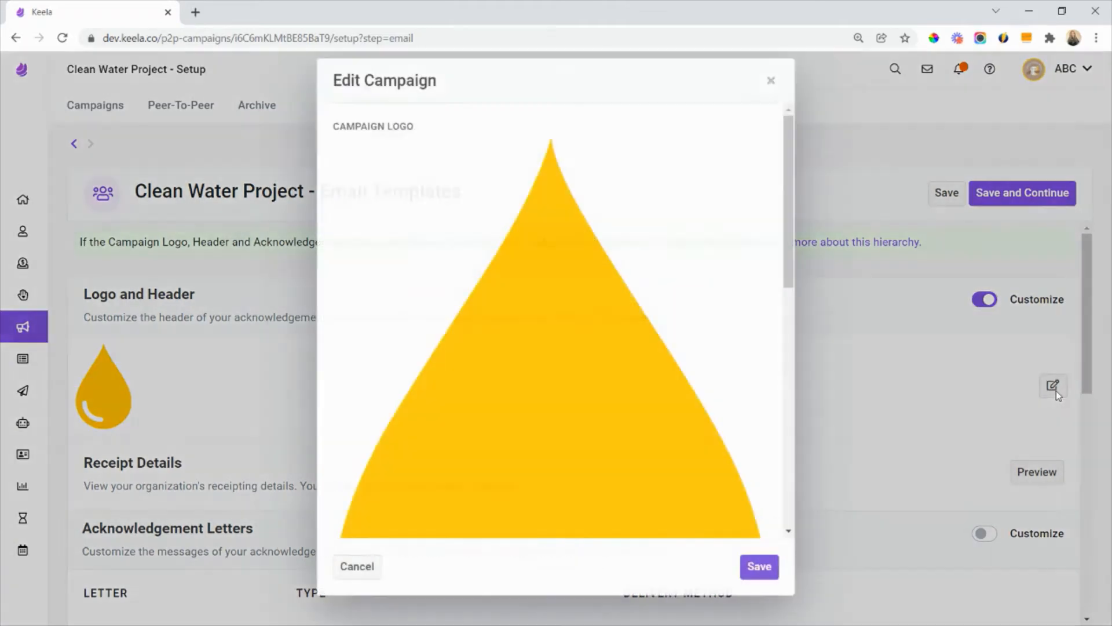
- Choose the "3rd" image from the Campaign Images folder as the email header background image
scroll(654, 341, "down", 5)
scroll(655, 342, "down", 1)
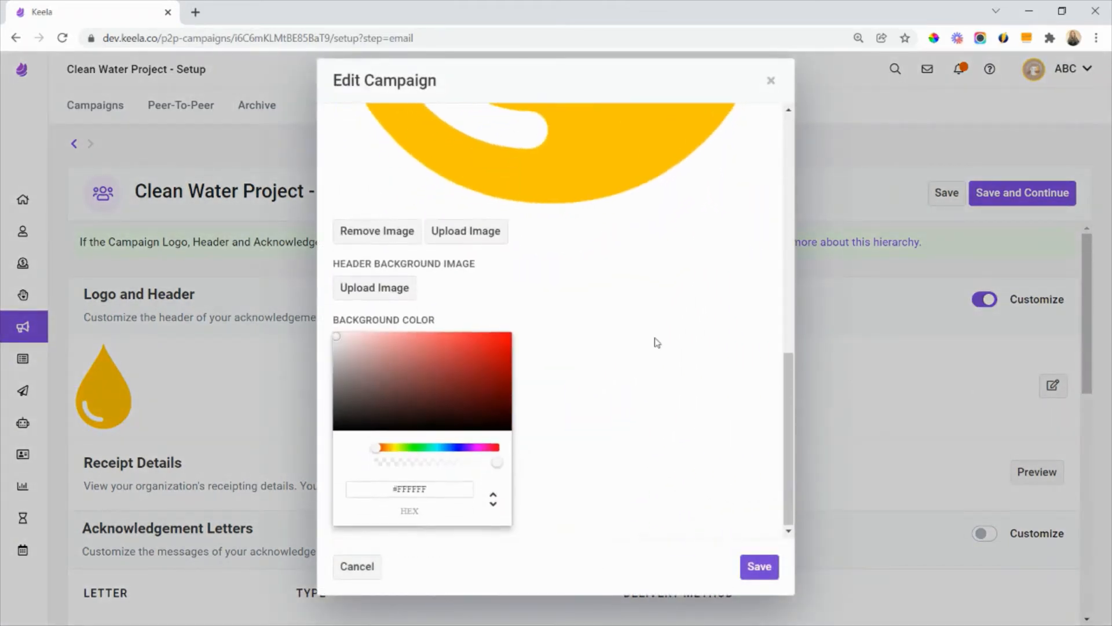
left_click_drag(501, 267, 332, 263)
left_click(378, 297)
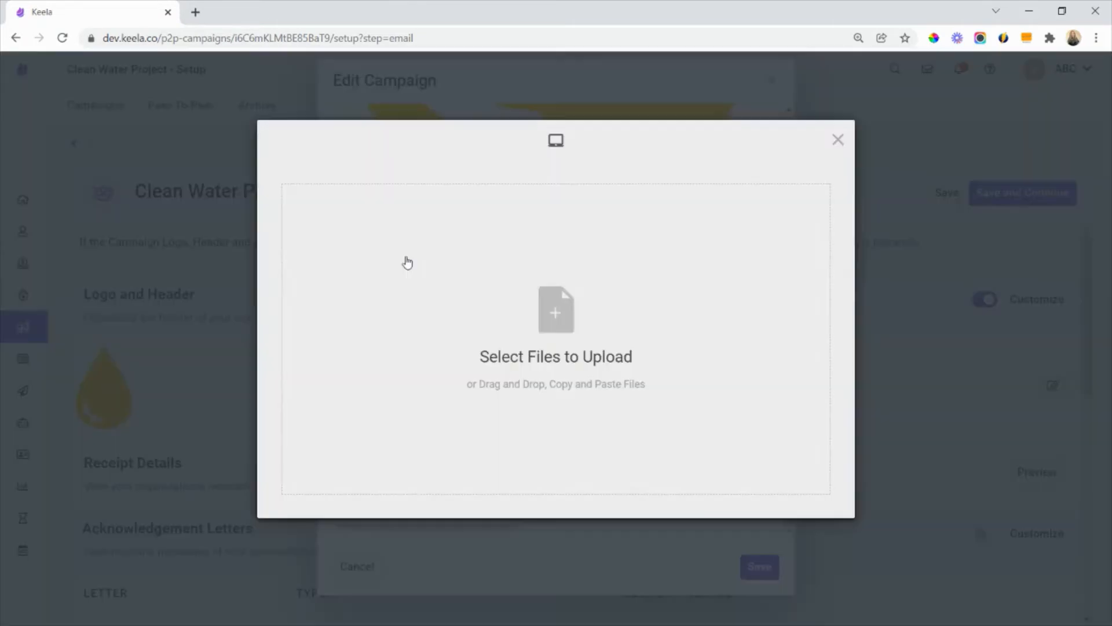
left_click(523, 322)
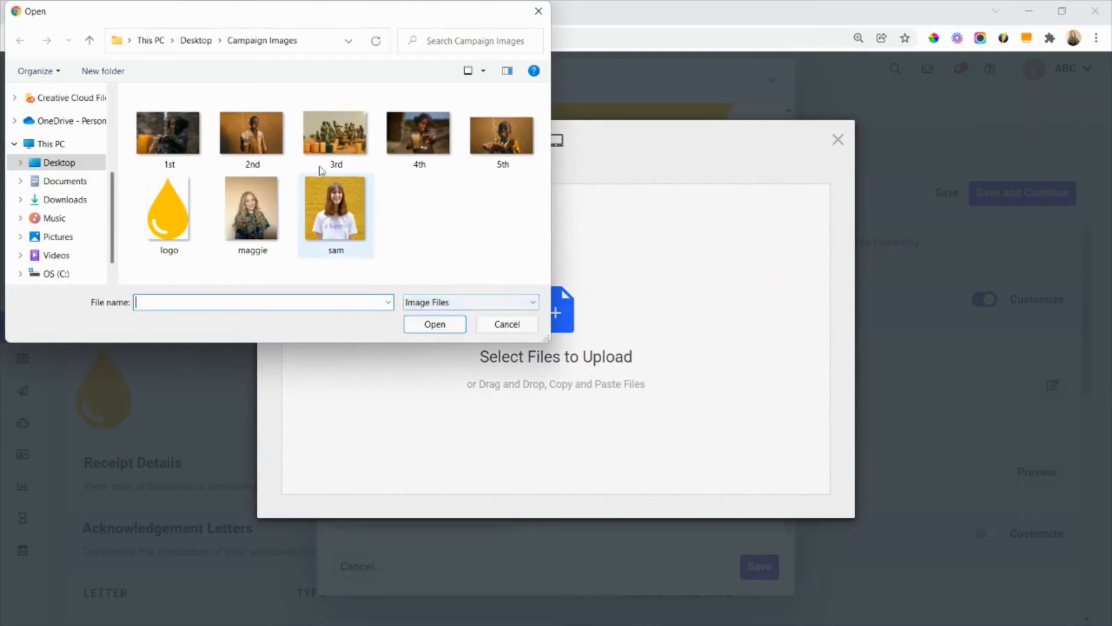
double_click(334, 133)
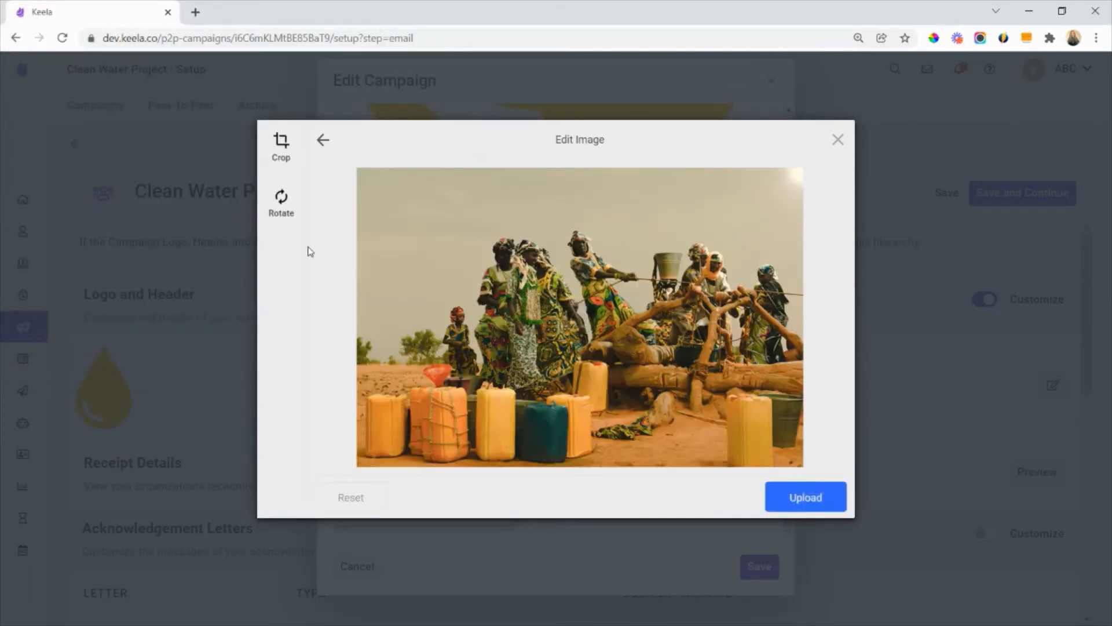
- Crop the header image to a wide strip across the people's heads and upper bodies, upload it and save the header changes
left_click(287, 157)
left_click_drag(804, 169, 806, 218)
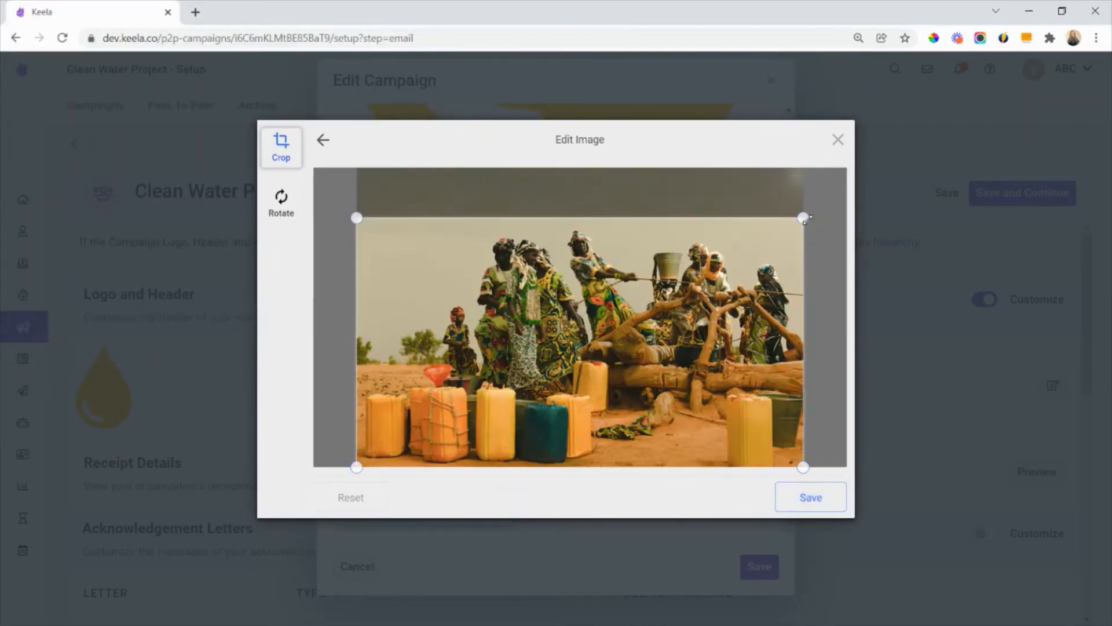
left_click_drag(803, 467, 817, 305)
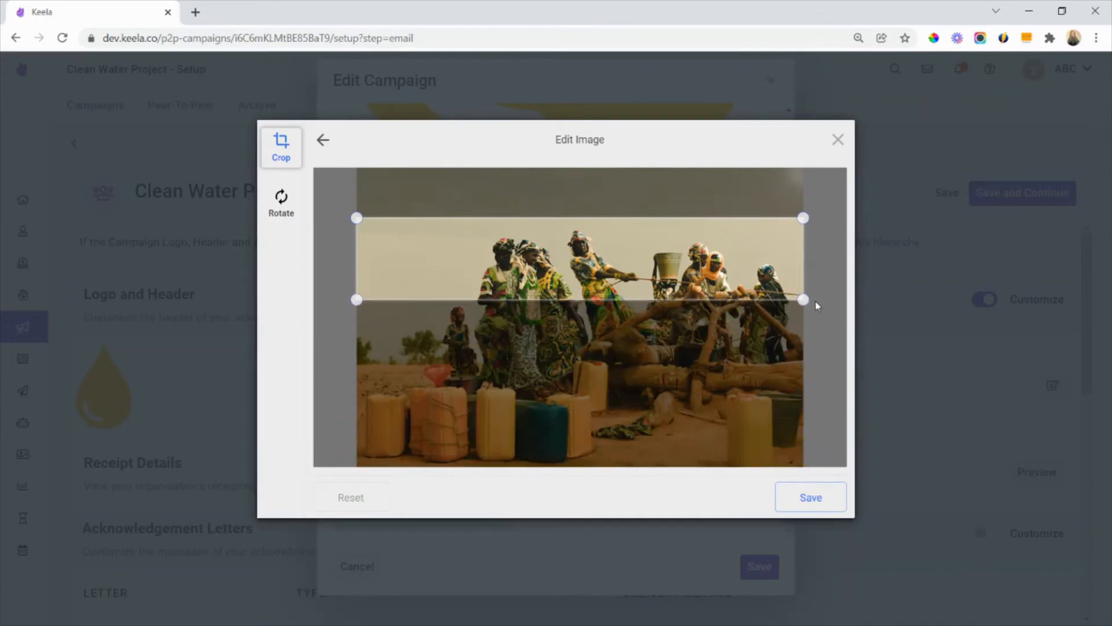
left_click(804, 496)
left_click(802, 494)
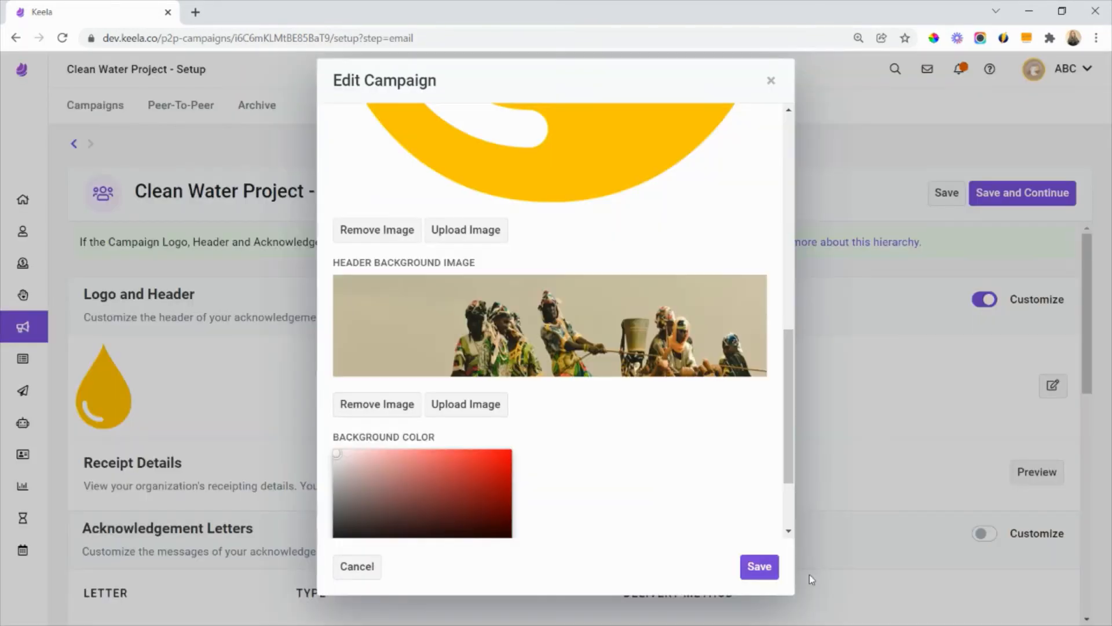
left_click(760, 566)
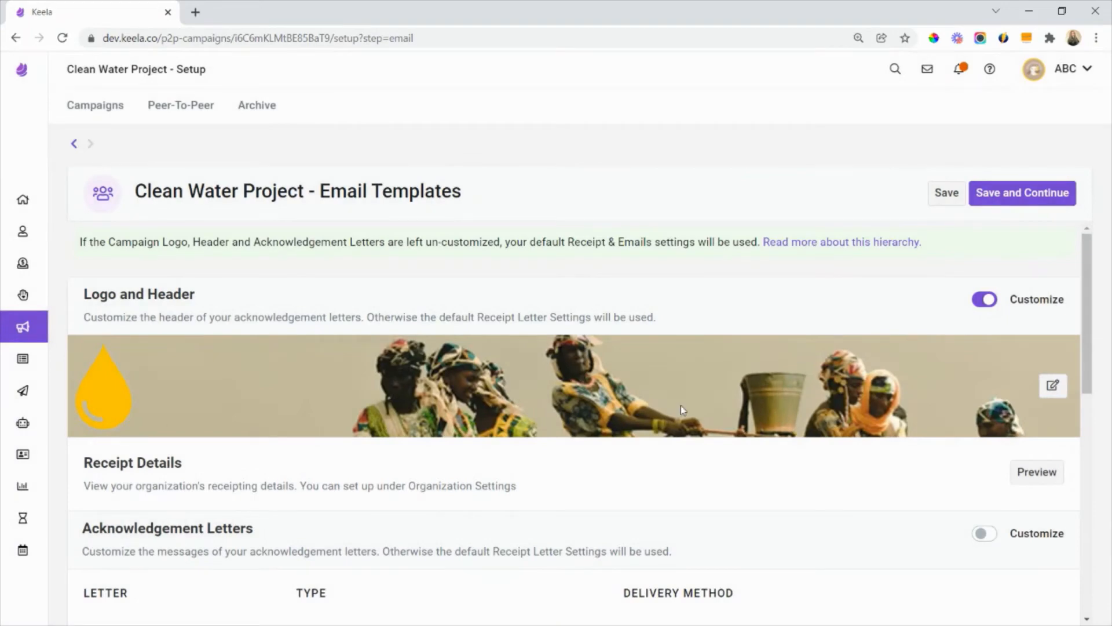
- Open the campaign receipt preview from the Receipt Details section
scroll(681, 407, "down", 1)
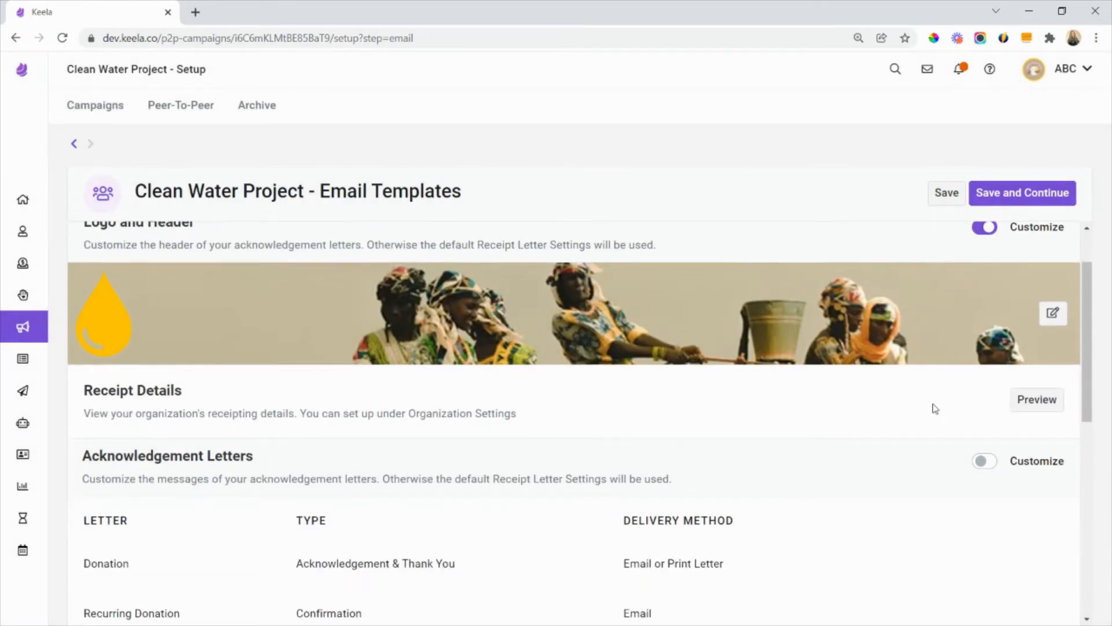
left_click(1037, 399)
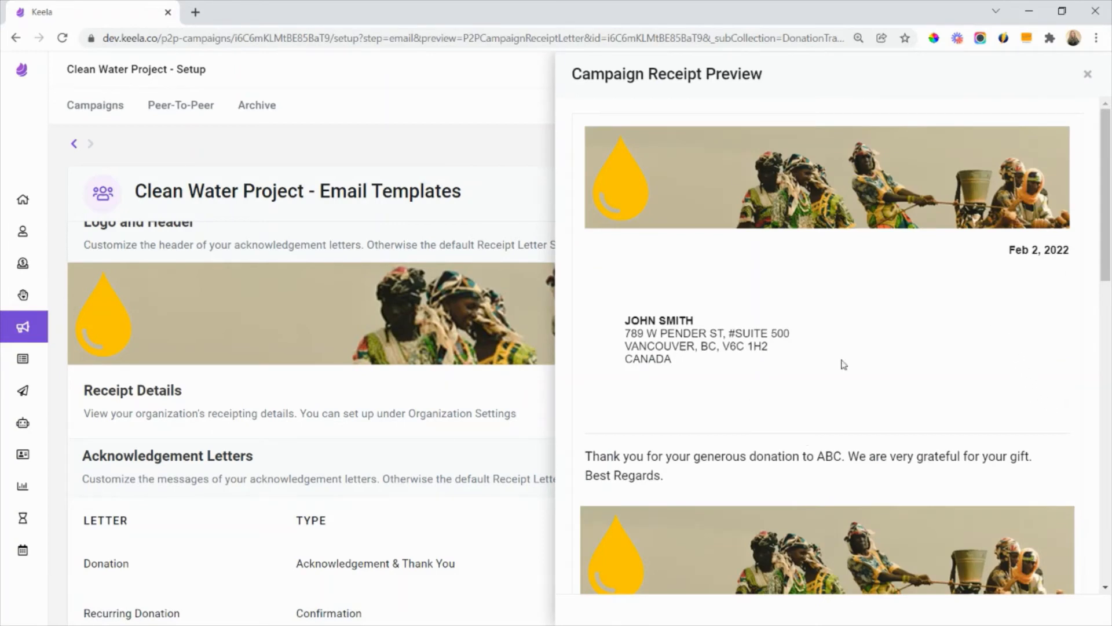
- Review the campaign receipt preview through the donation receipt details and close it
scroll(729, 324, "down", 3)
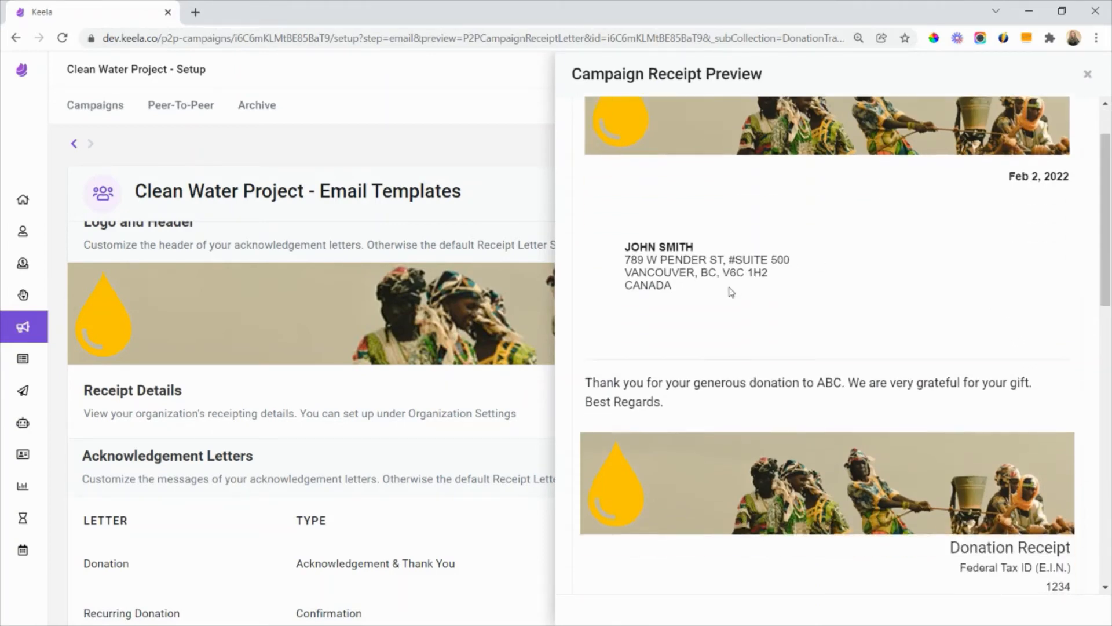
scroll(766, 299, "down", 6)
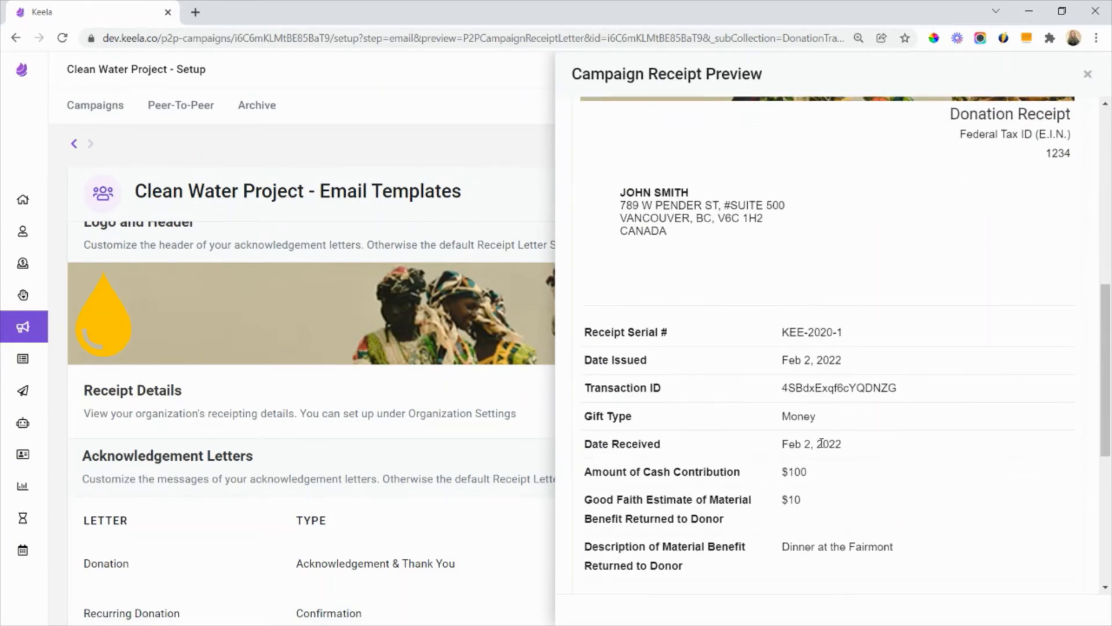
scroll(805, 415, "up", 9)
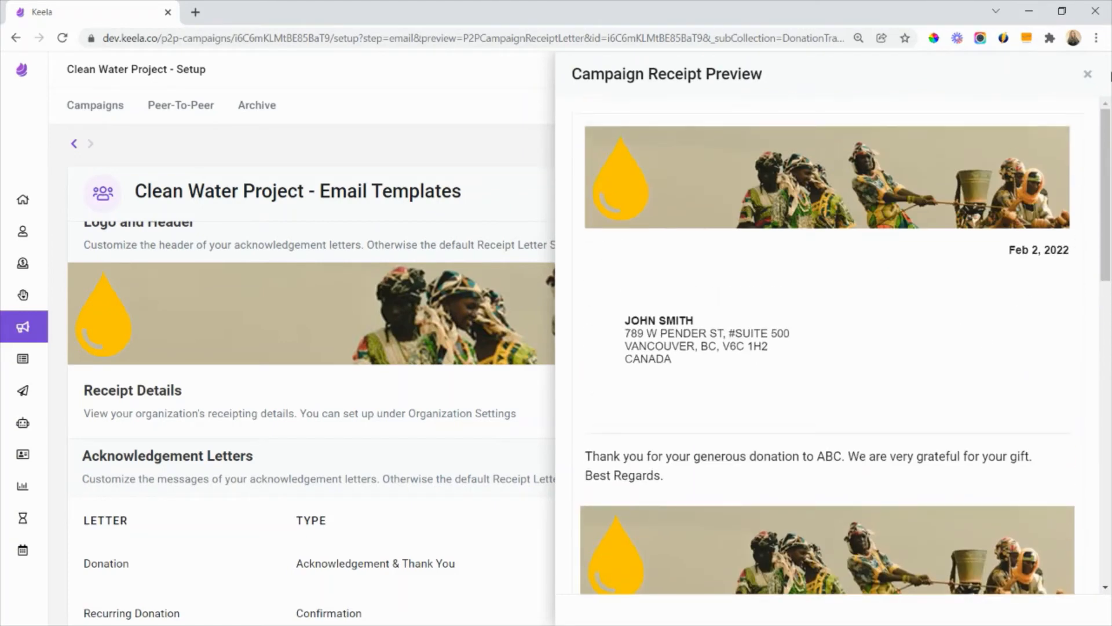
left_click(1090, 77)
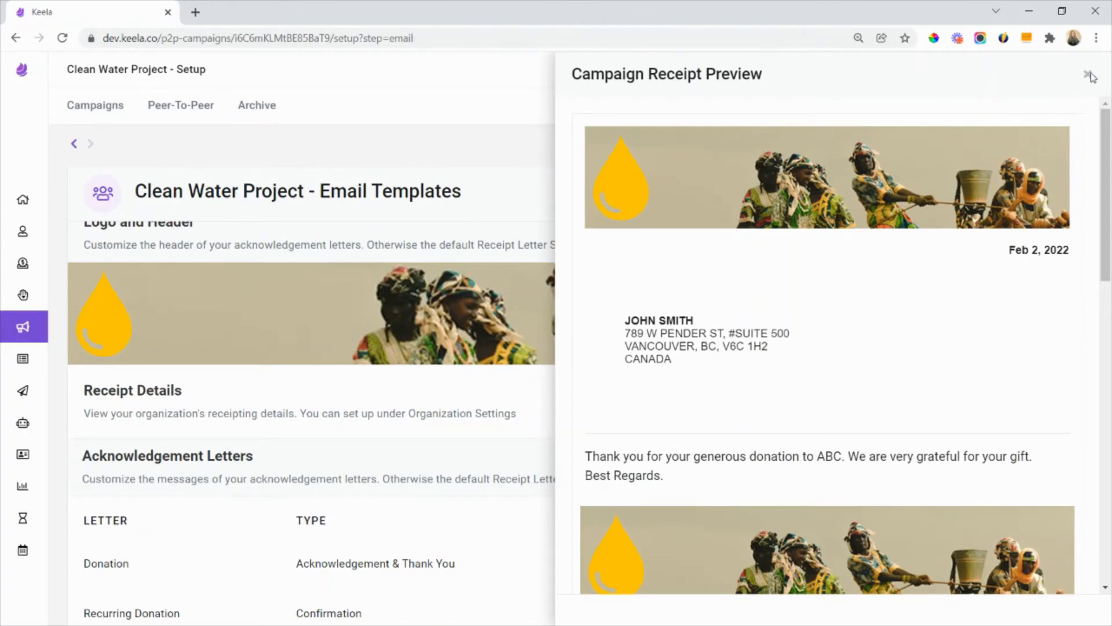
- Preview the email version of the Donation acknowledgement and thank-you letter, and close the preview
scroll(926, 416, "down", 1)
scroll(926, 416, "down", 1)
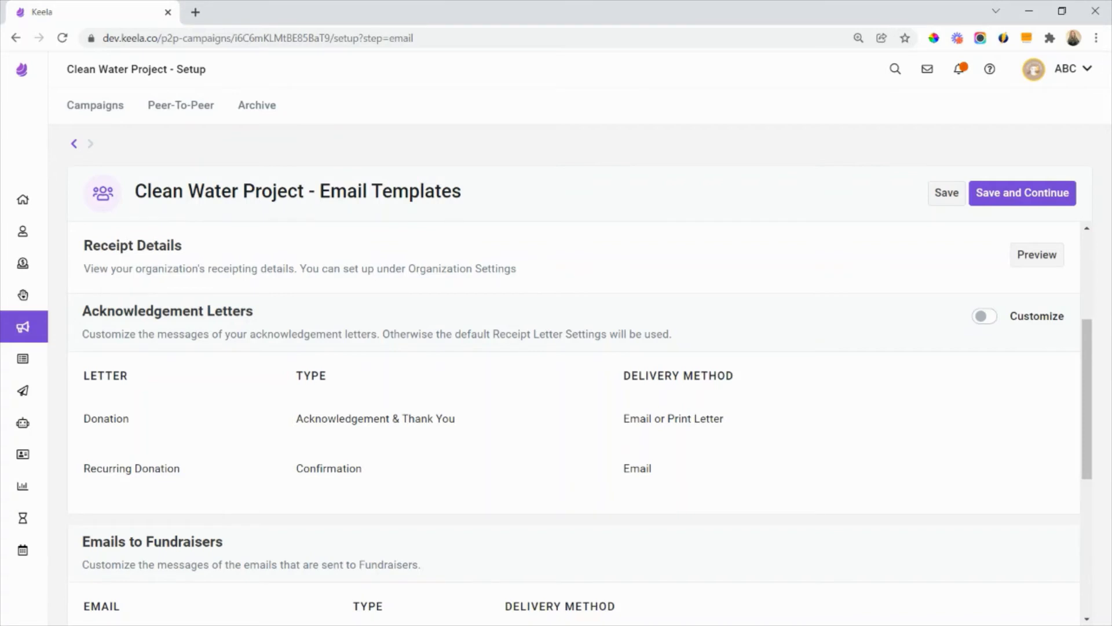
left_click(881, 418)
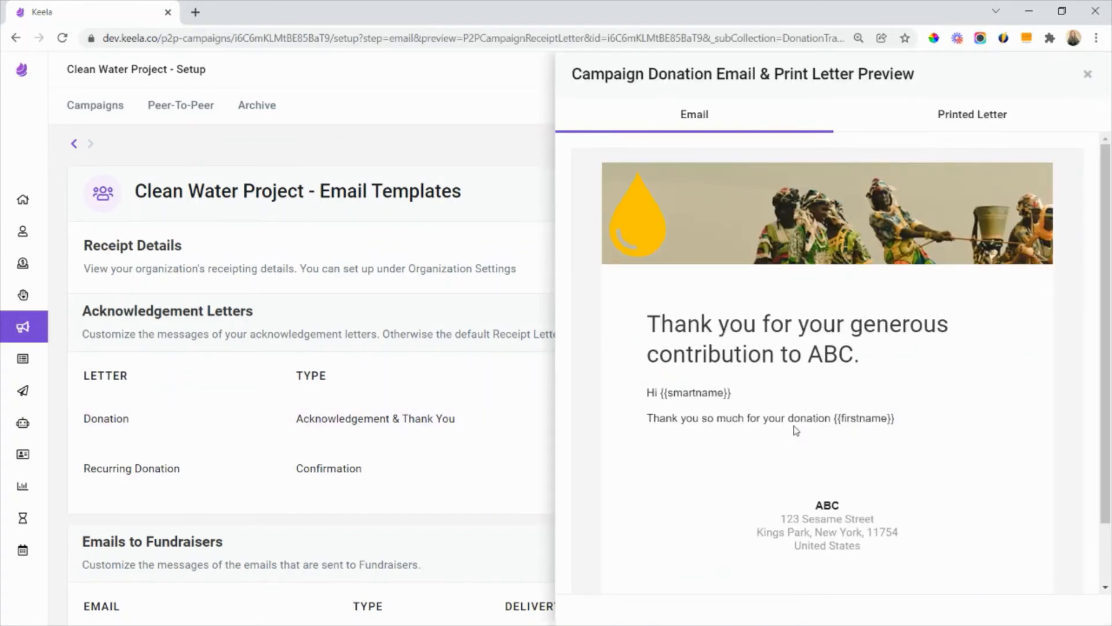
scroll(676, 510, "down", 2)
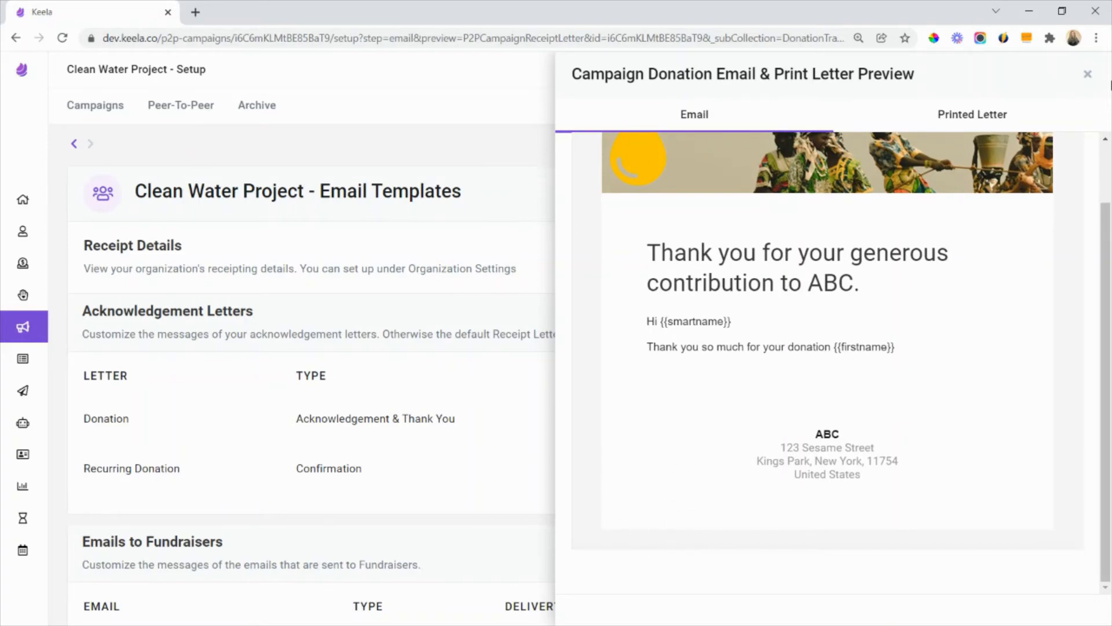
left_click(1088, 76)
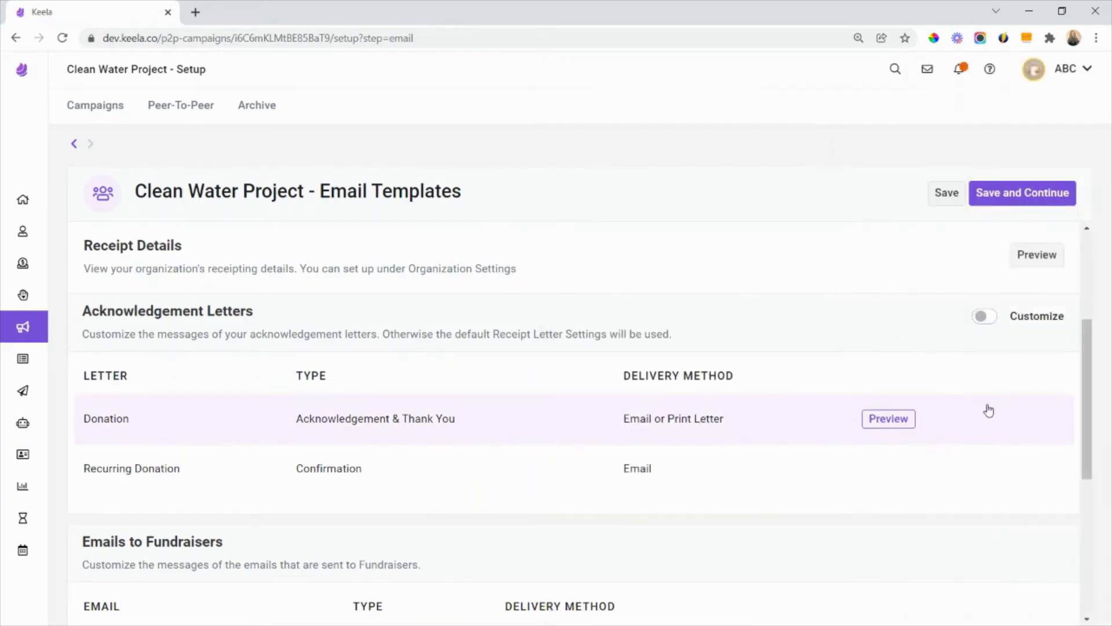
left_click(889, 418)
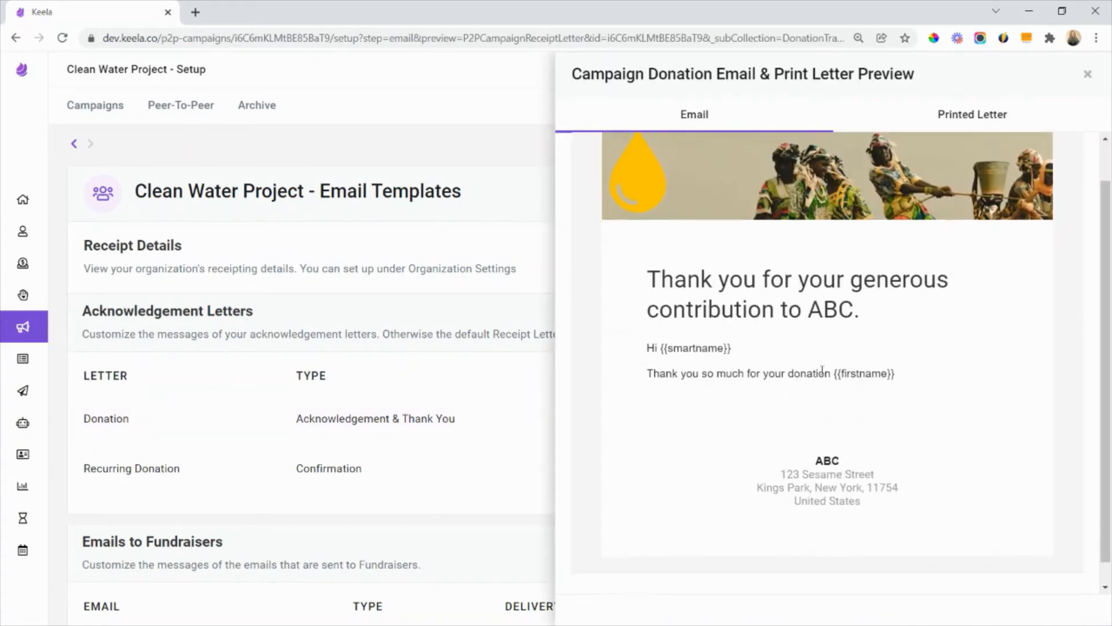
left_click(1086, 76)
- Enable customization of the Acknowledgement Letters, and check the Donation letter's editor before closing it without edits
scroll(837, 347, "down", 1)
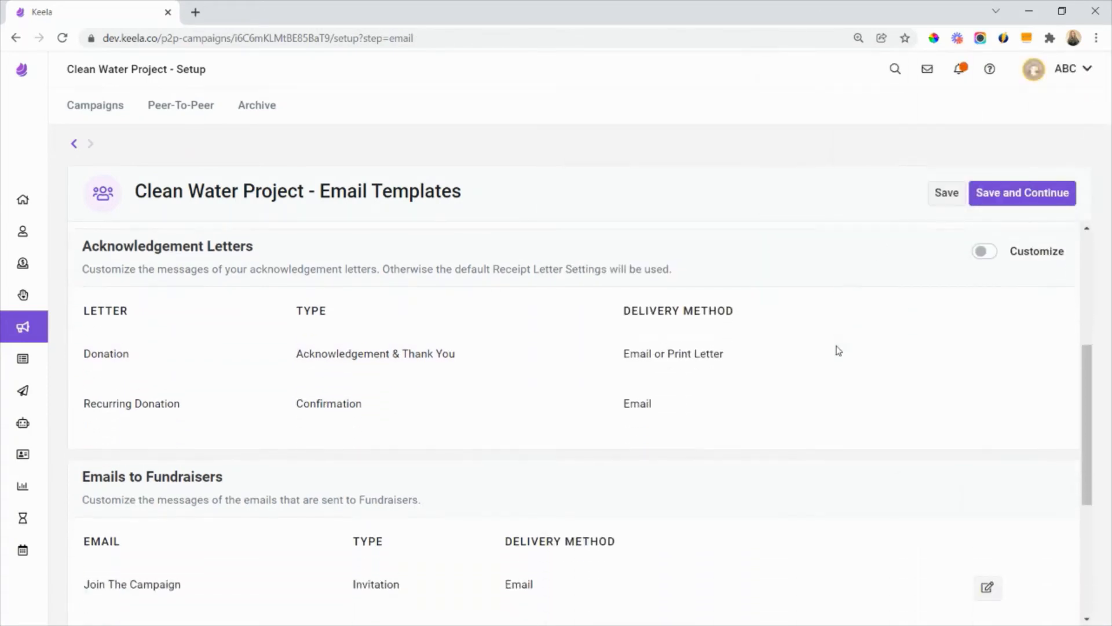
left_click(990, 248)
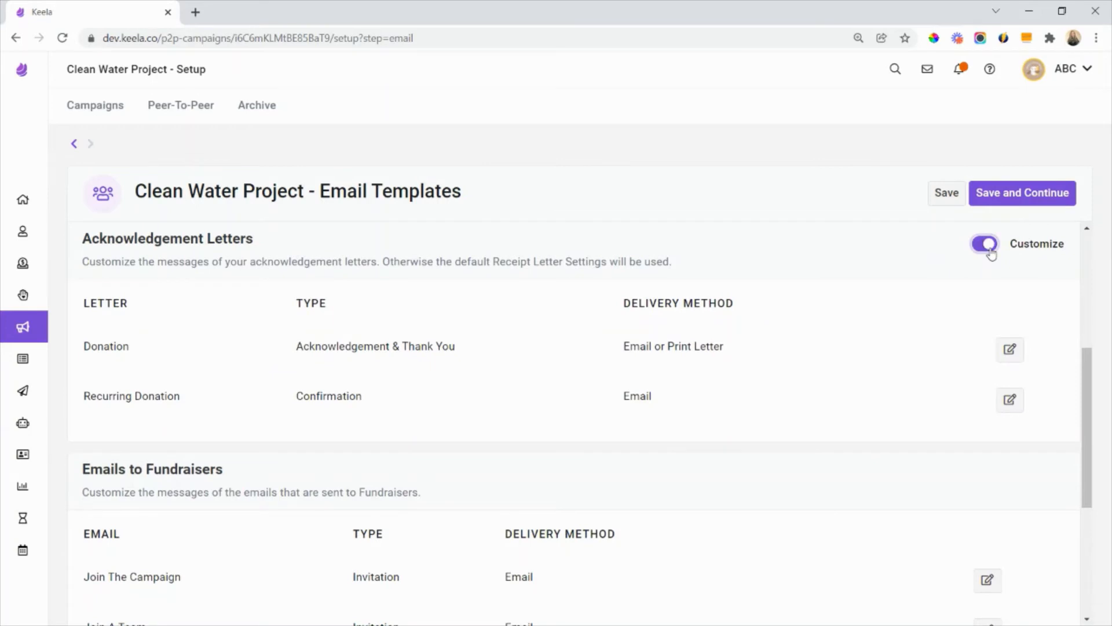
left_click(1009, 349)
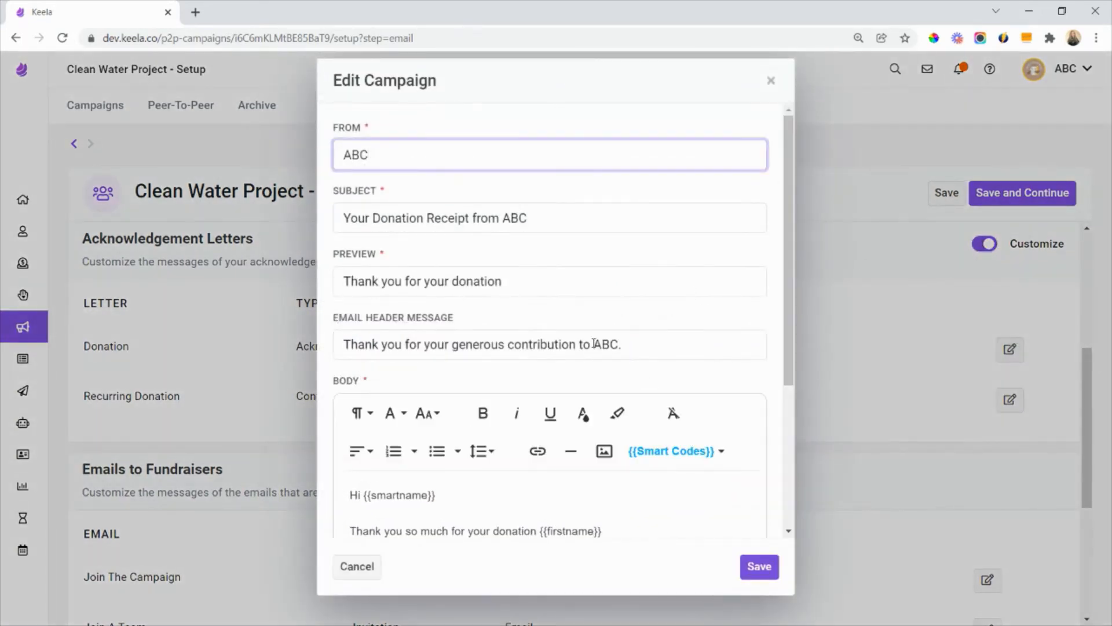
scroll(527, 347, "down", 3)
left_click(771, 80)
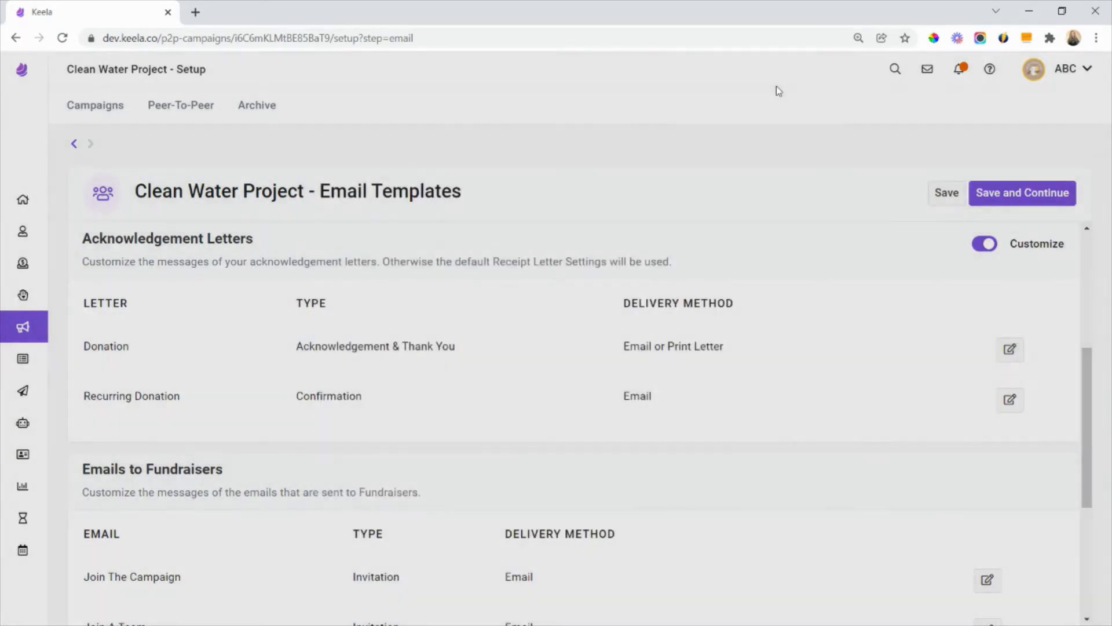
- Preview the Recurring Donation confirmation email and close the preview
scroll(777, 396, "down", 1)
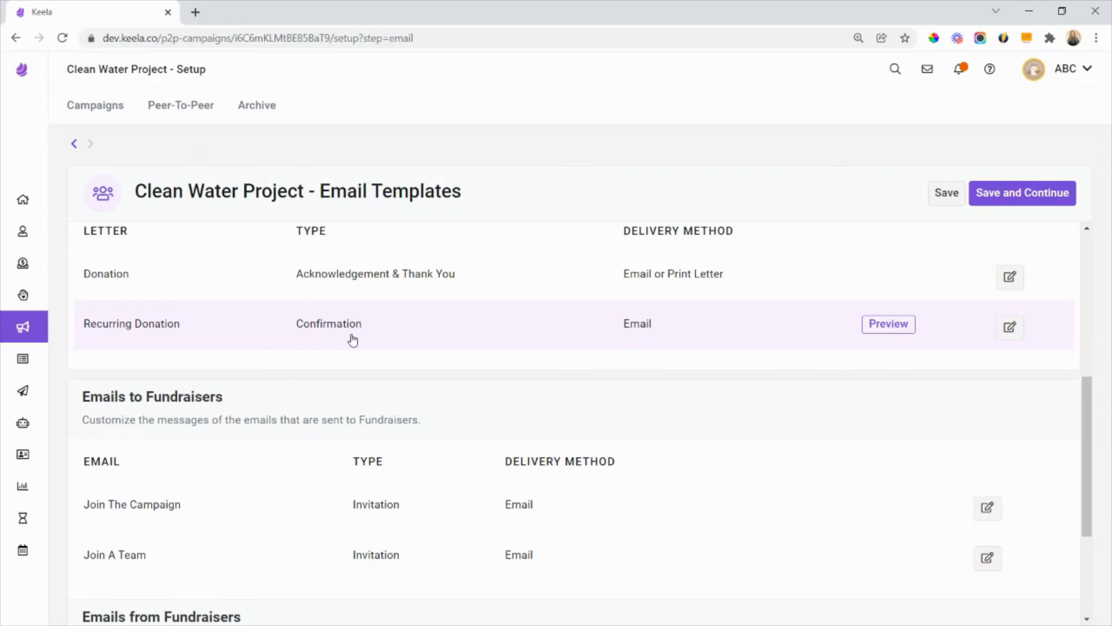
left_click(871, 328)
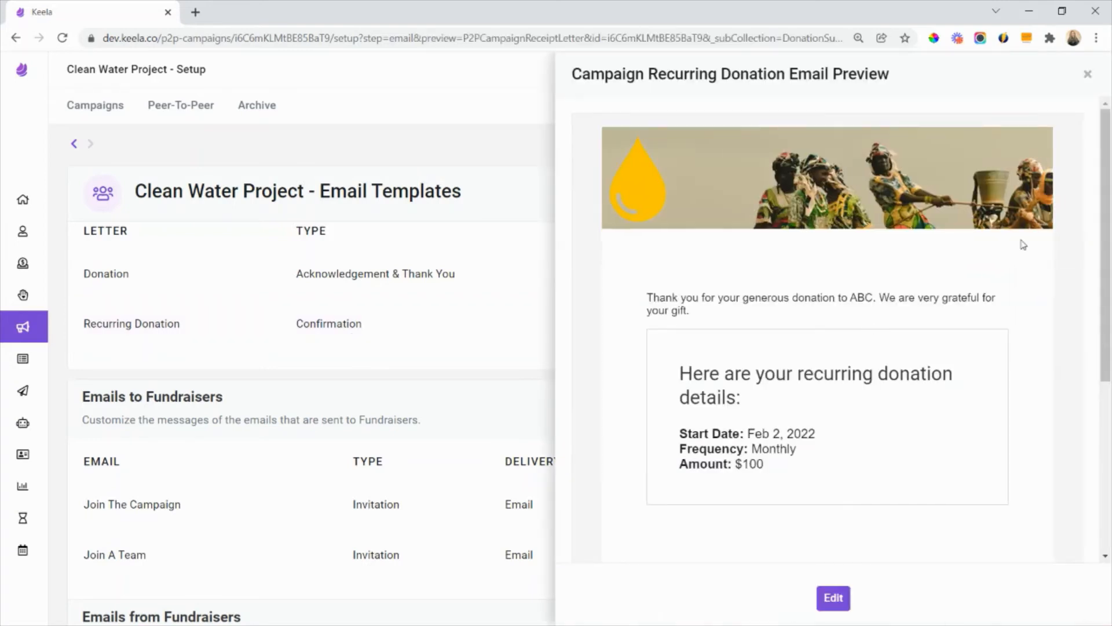
left_click(1089, 75)
- Preview the Join The Campaign invitation in the Emails to Fundraisers section and close the preview
scroll(504, 335, "down", 1)
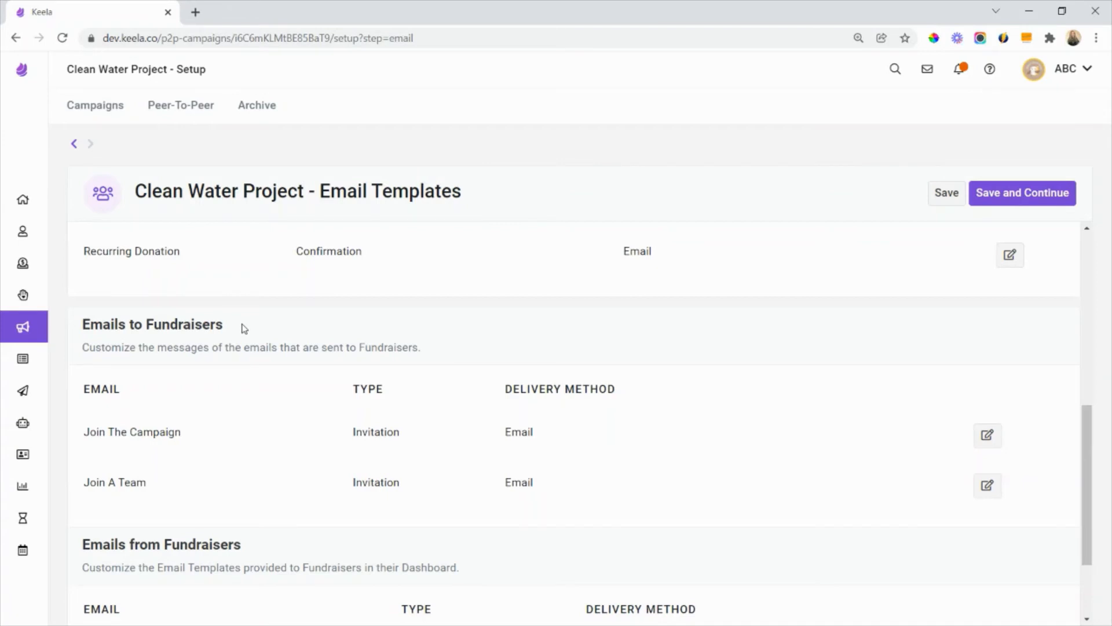
left_click_drag(242, 324, 83, 333)
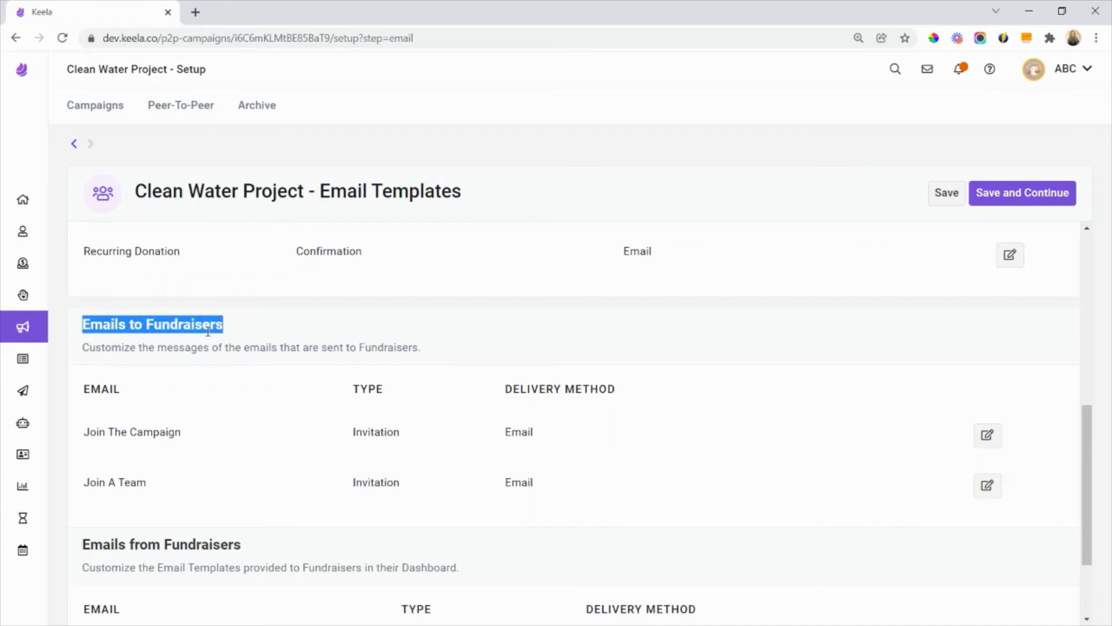
left_click(288, 329)
scroll(287, 329, "down", 1)
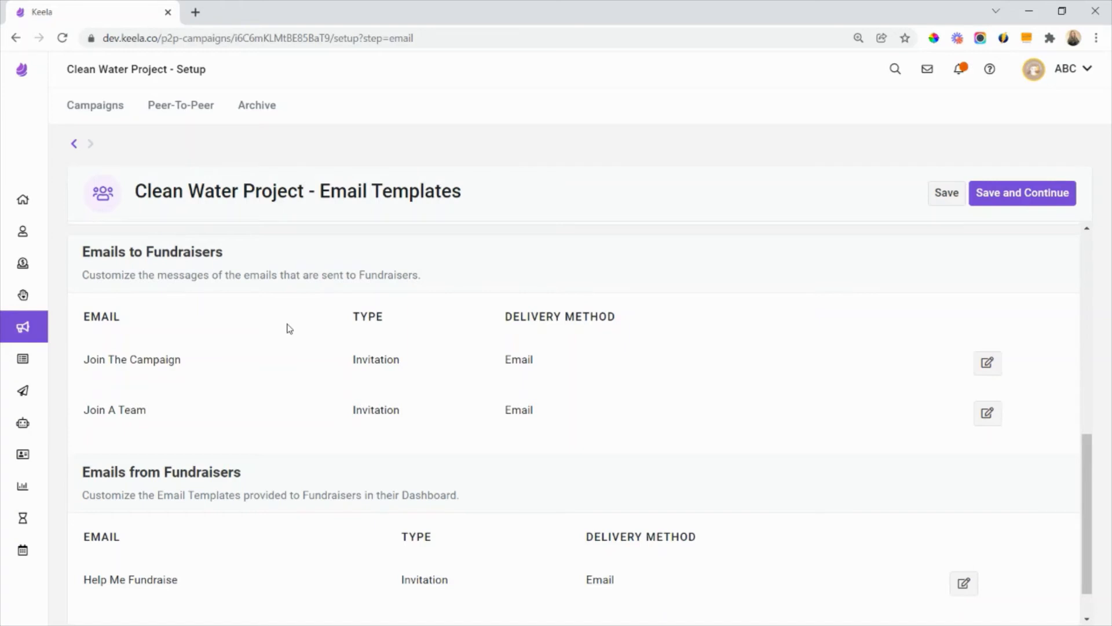
mouse_move(323, 379)
mouse_move(968, 367)
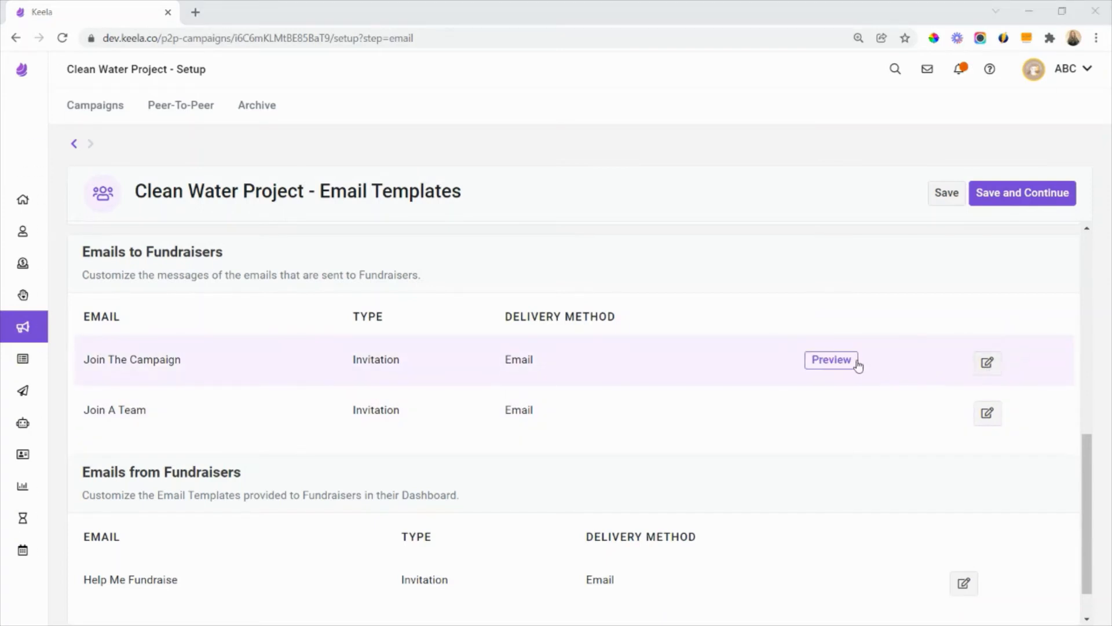
left_click(832, 359)
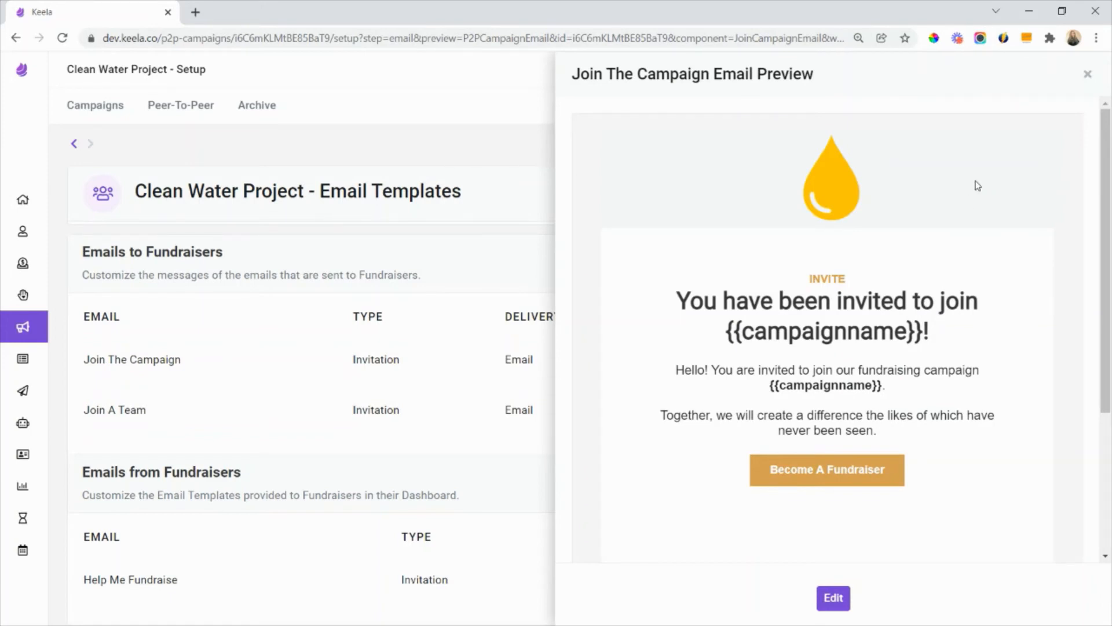
left_click(1086, 76)
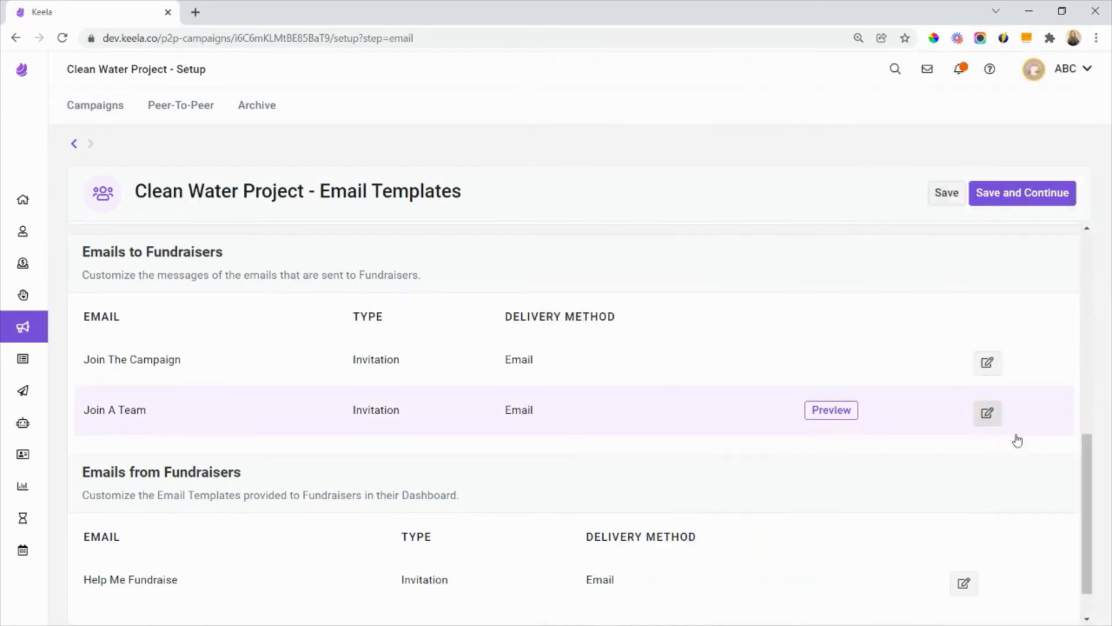
- Check the Join The Campaign email's subject and body in its editor, and preview the Join A Team invitation
left_click(987, 362)
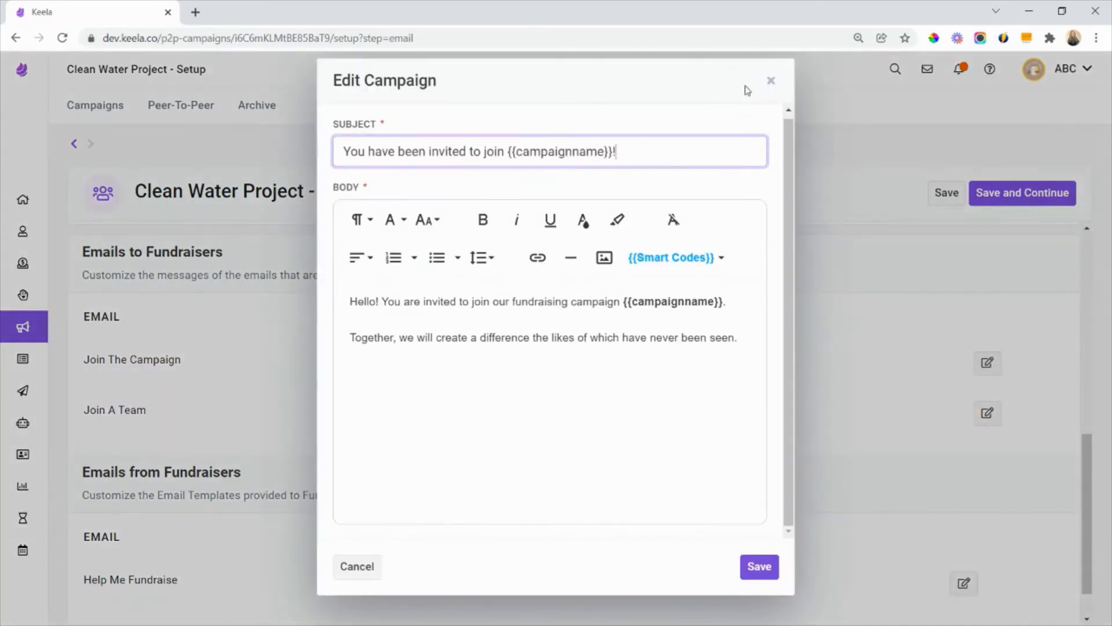
left_click(771, 81)
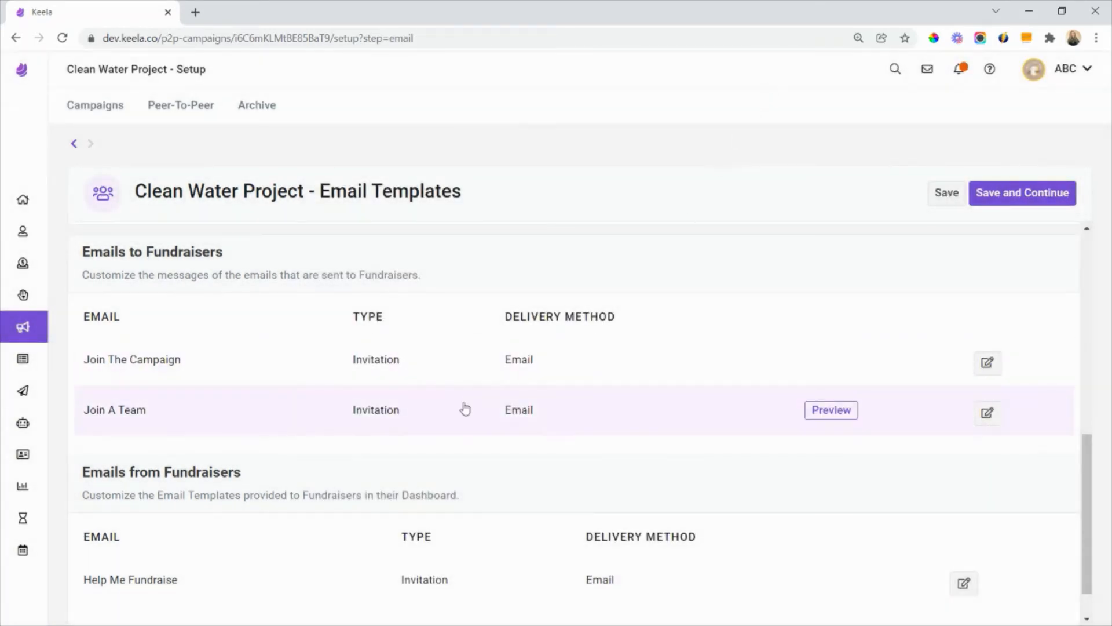
left_click(853, 415)
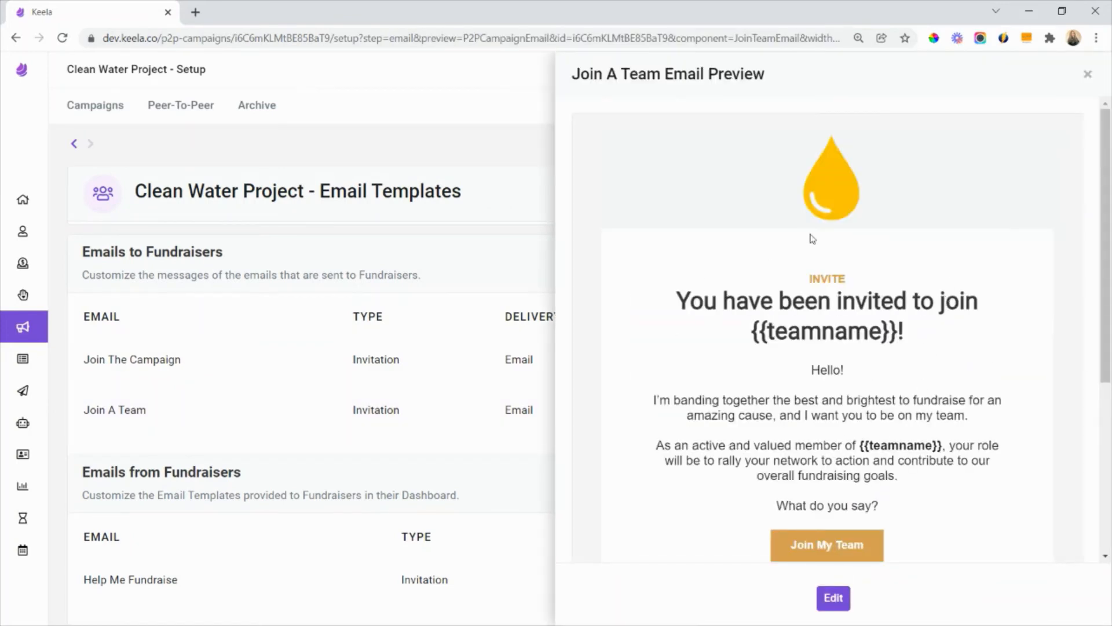
left_click(1088, 76)
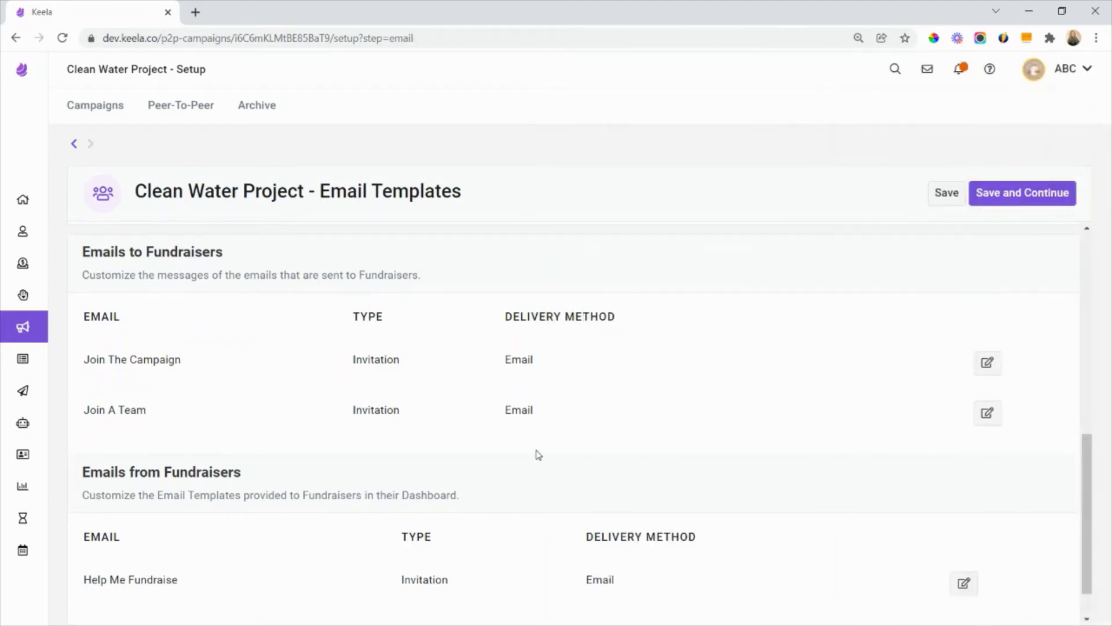
- Open and save the Help Me Fundraise email under Emails from Fundraisers, and save the email templates to return to the campaign setup
scroll(537, 455, "down", 1)
left_click_drag(266, 427, 54, 430)
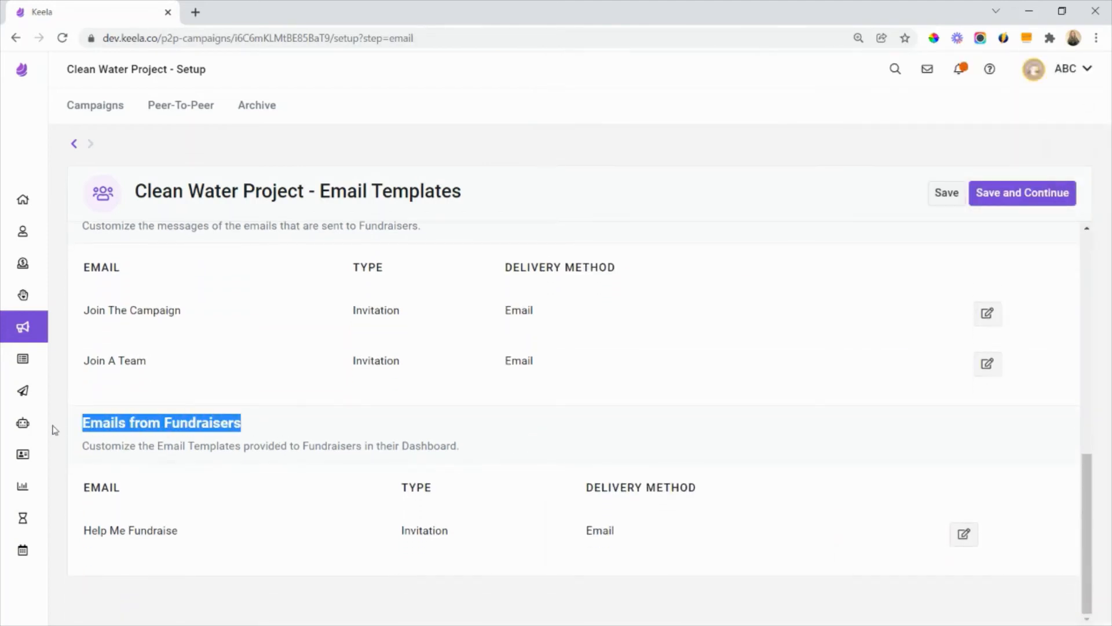
left_click(276, 426)
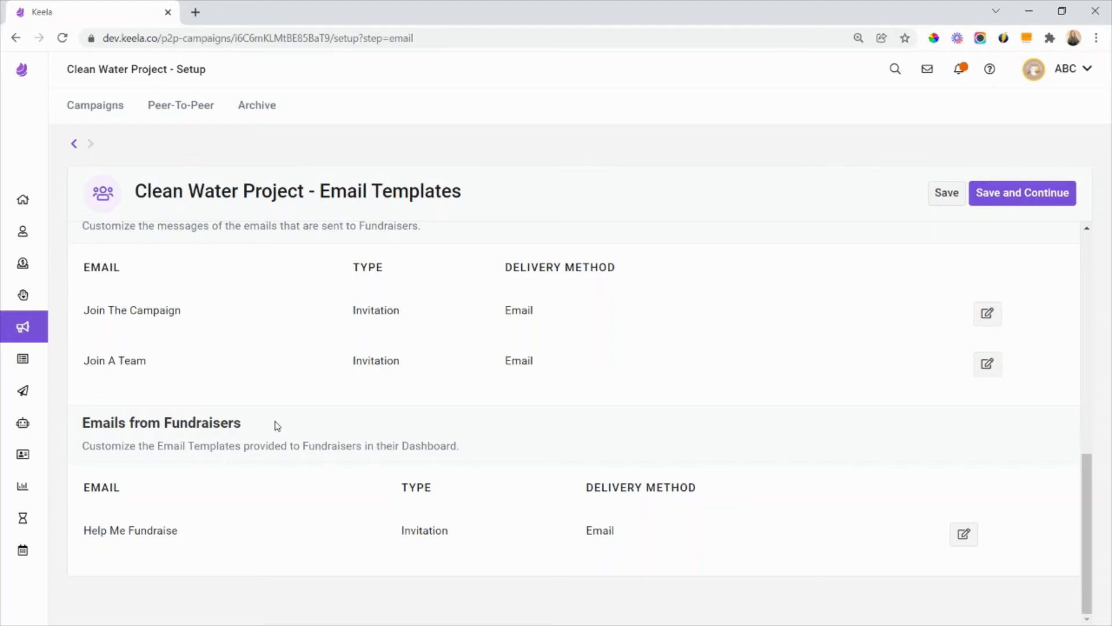
left_click(959, 530)
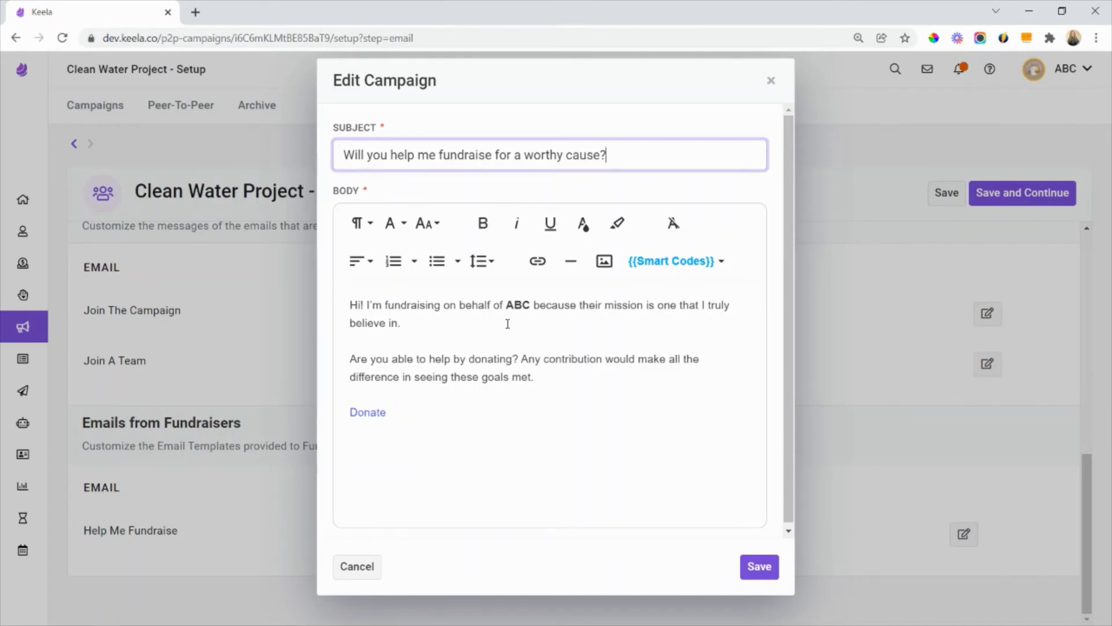
left_click(760, 566)
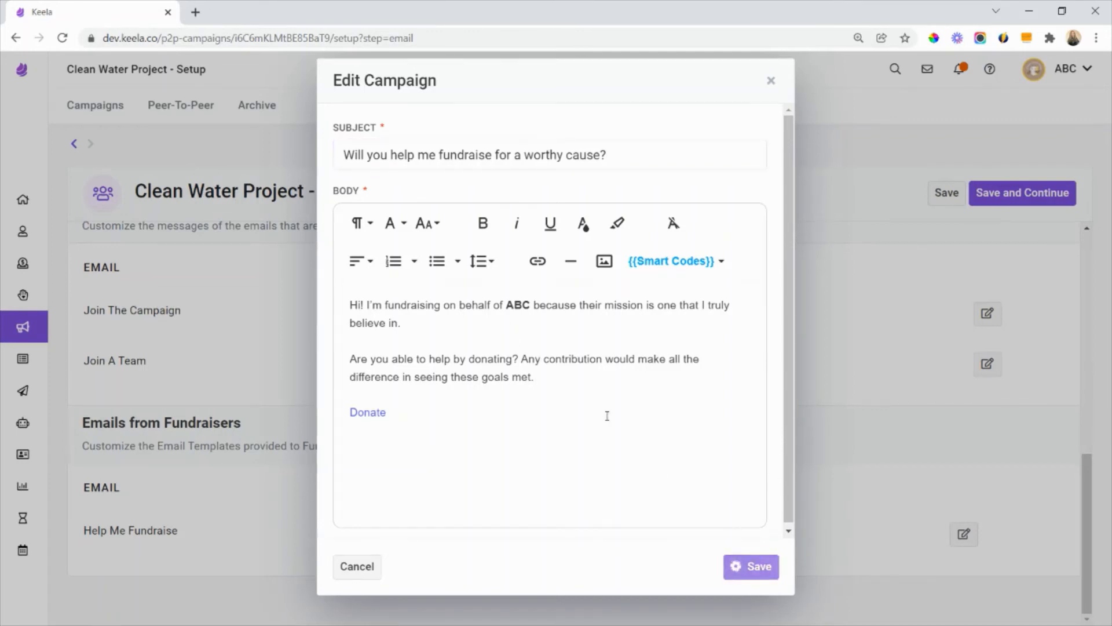
scroll(747, 472, "up", 10)
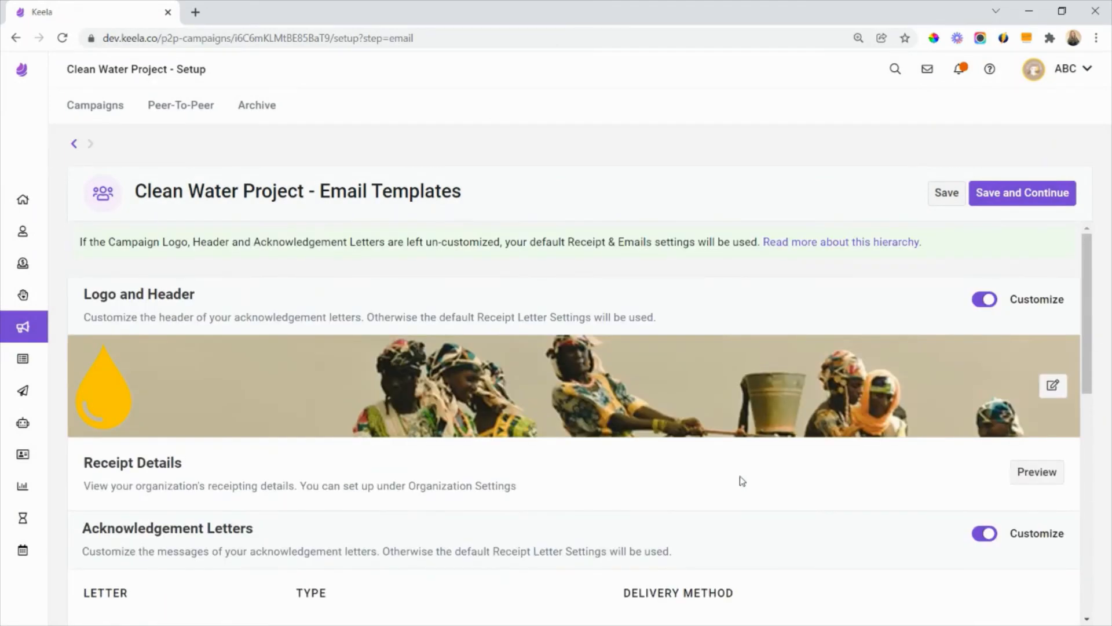
left_click(996, 193)
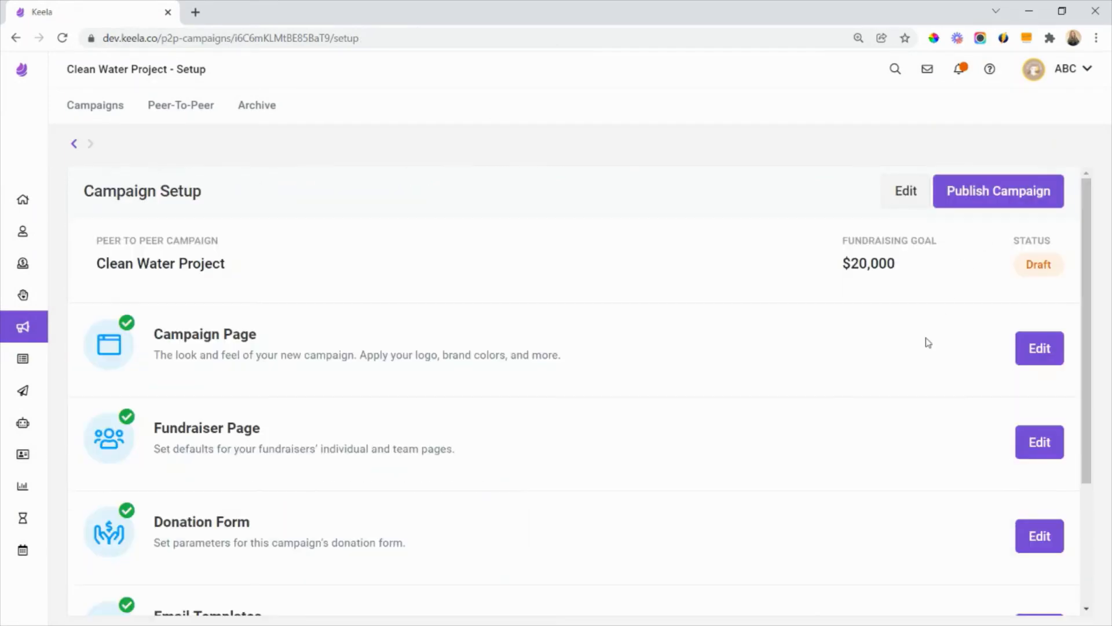
- Look over the campaign setup sections and publish the Clean Water Project campaign
scroll(448, 507, "down", 3)
scroll(426, 516, "up", 1)
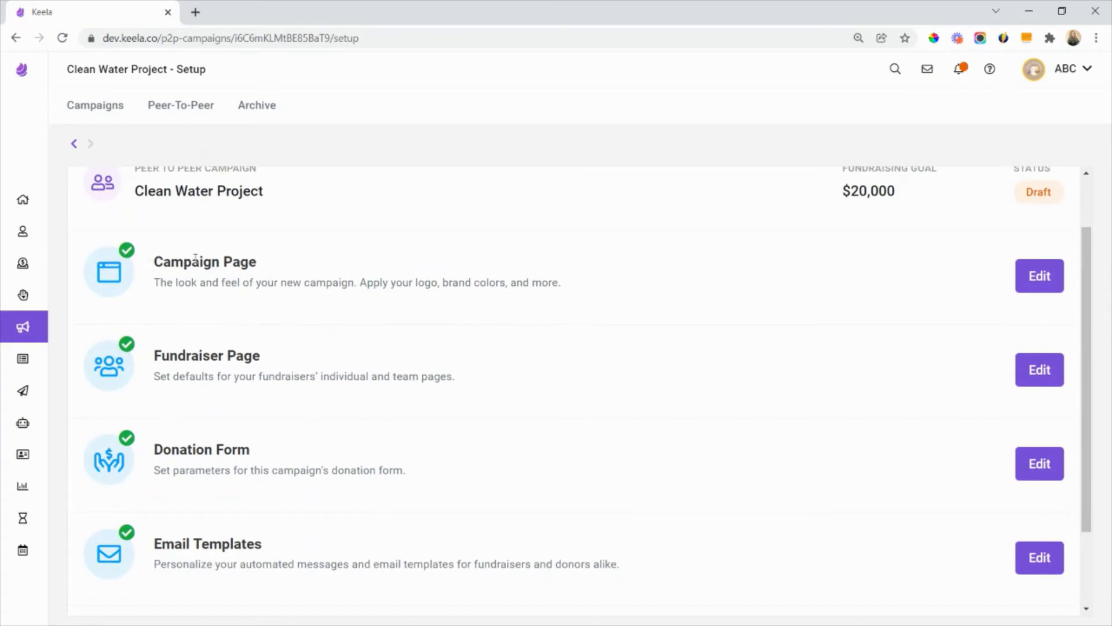
scroll(278, 265, "down", 1)
scroll(284, 278, "up", 3)
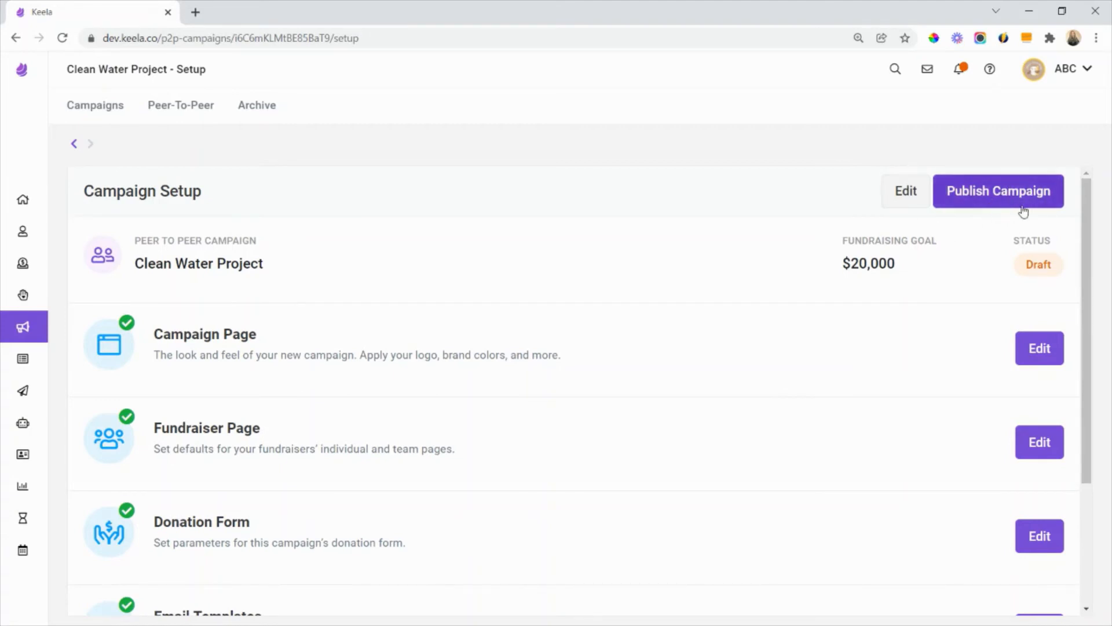
left_click(986, 196)
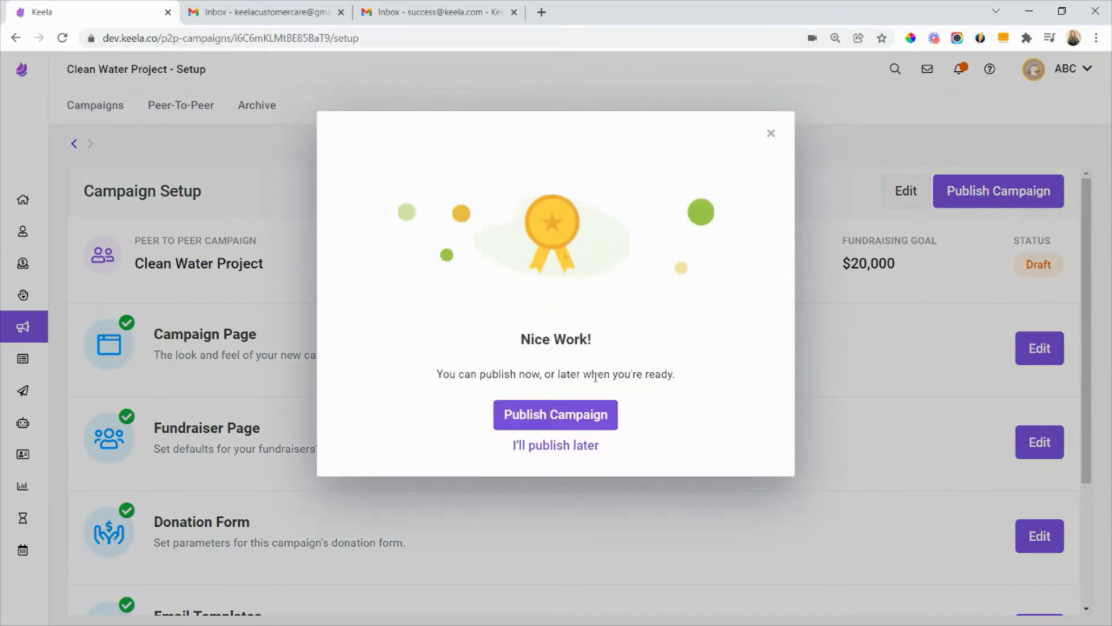
left_click(565, 426)
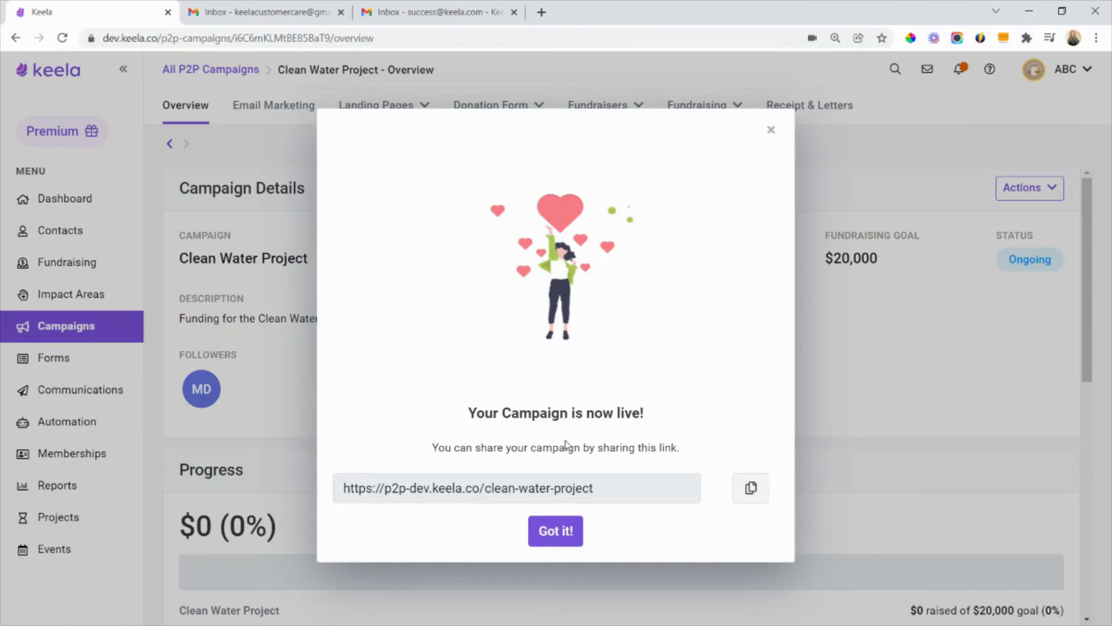
- Copy the live campaign's share link and open p2p-dev.keela.co/clean-water-project in a new browser tab
left_click(605, 492)
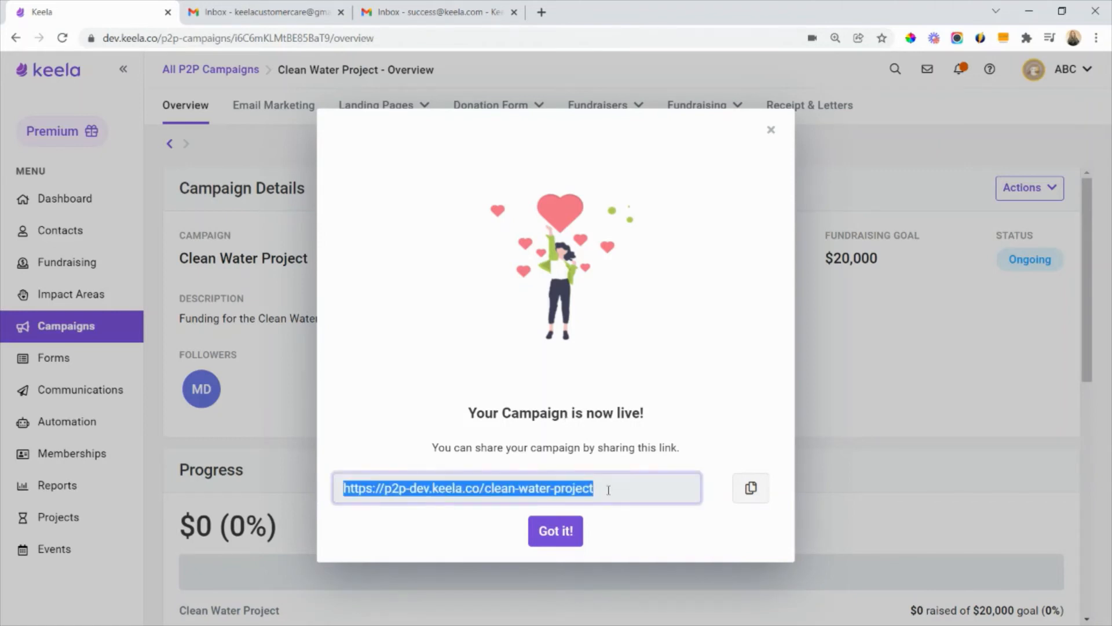
left_click(736, 487)
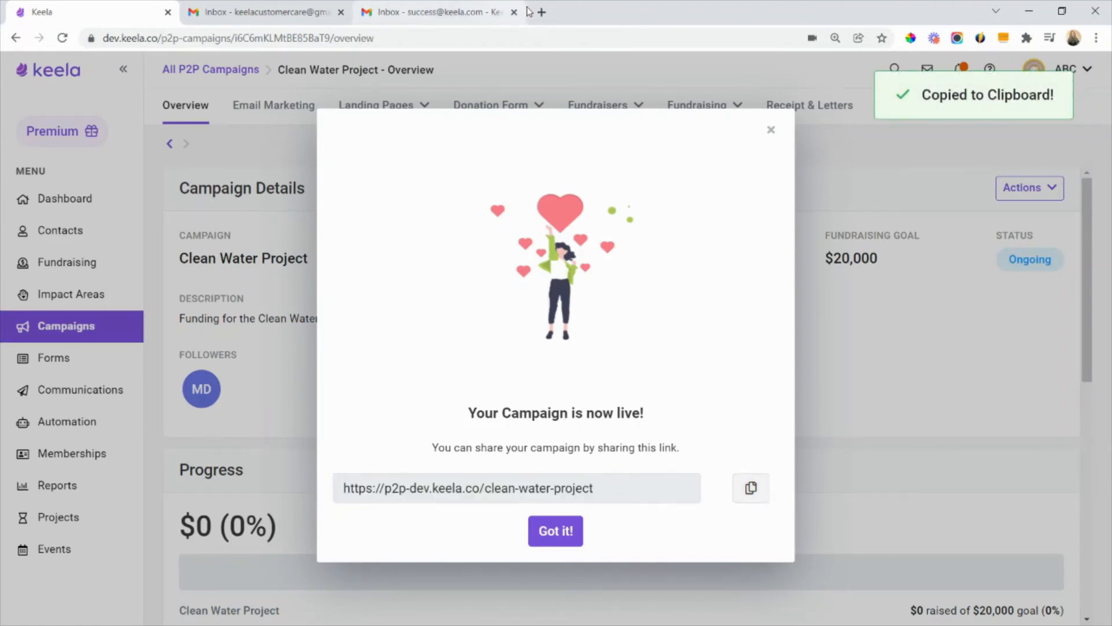
left_click(543, 13)
key("ctrl+v")
key("Return")
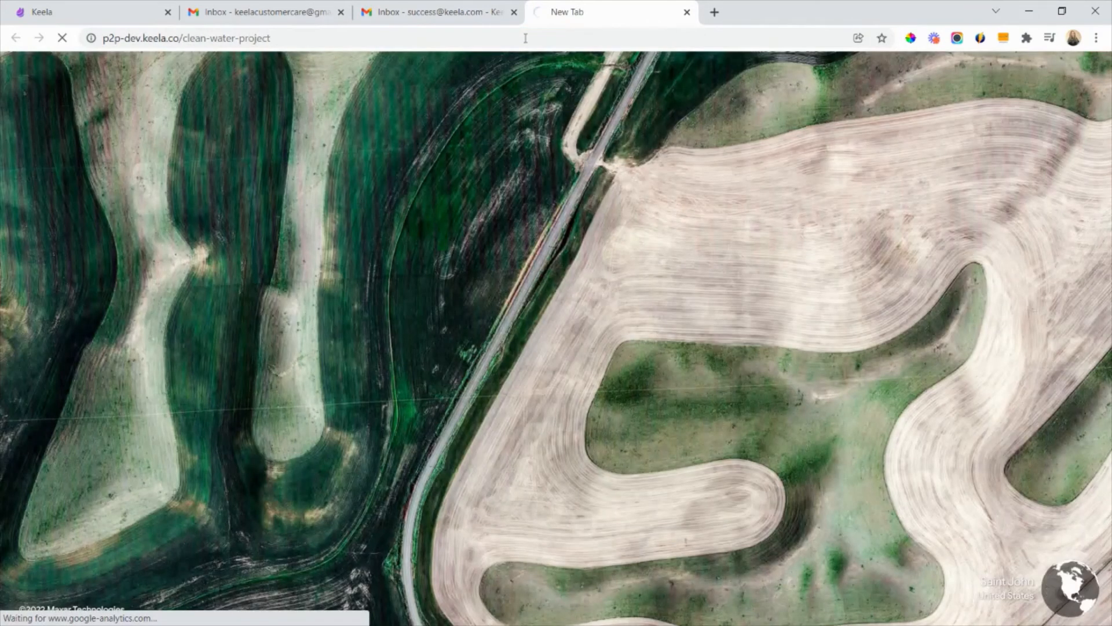
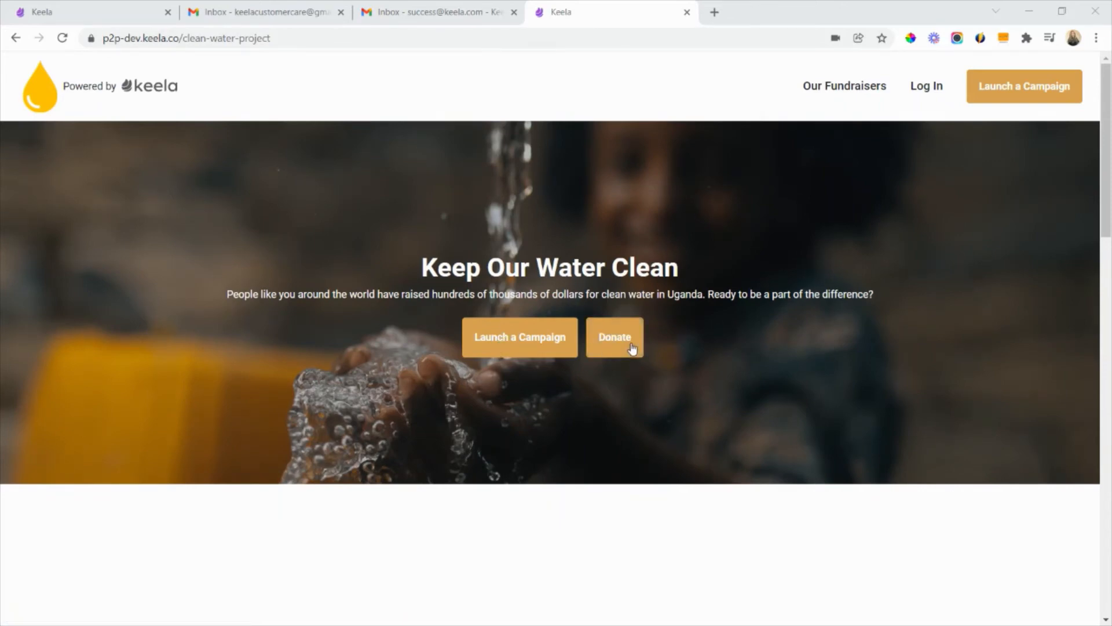
- Look over the public Clean Water Project page down to the Give Water section, and open its Our Fundraisers list
scroll(632, 347, "down", 7)
scroll(569, 278, "down", 2)
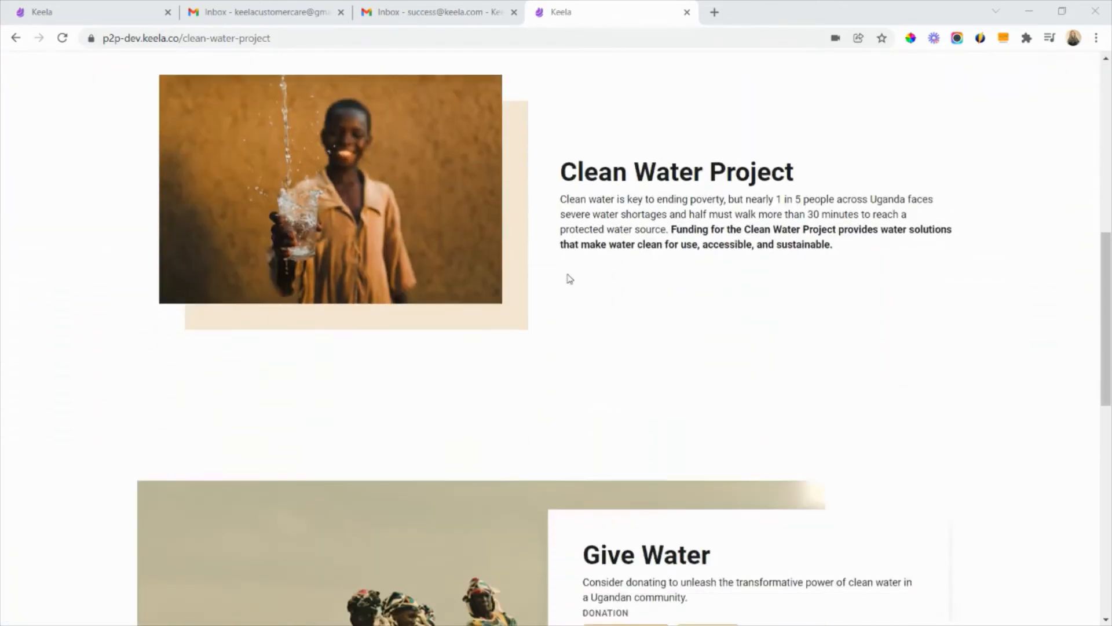
scroll(566, 287, "down", 5)
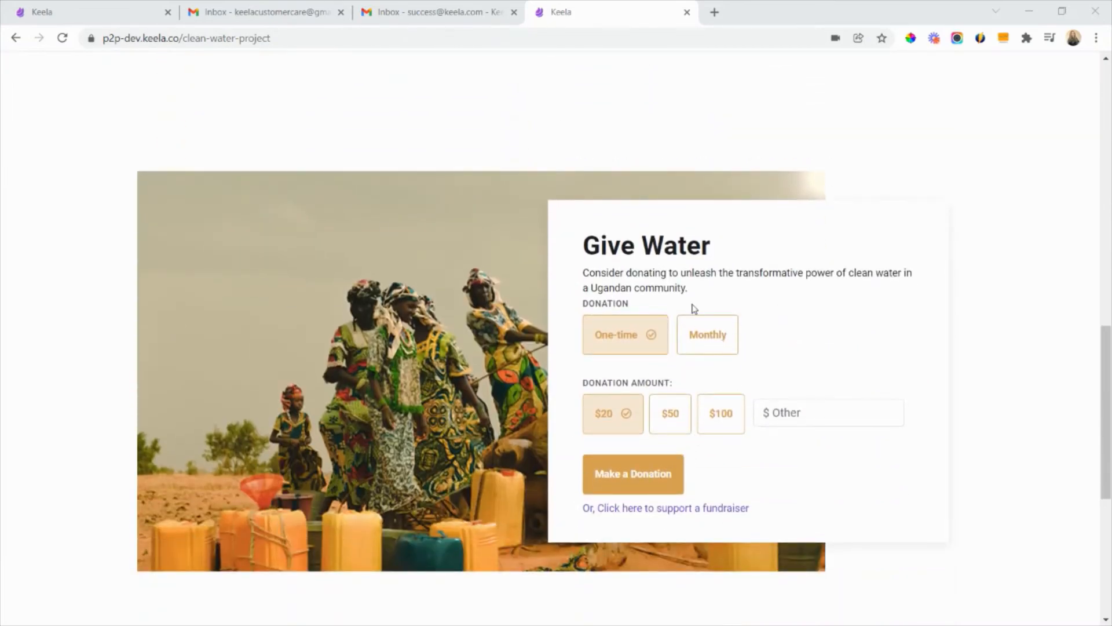
scroll(940, 405, "up", 12)
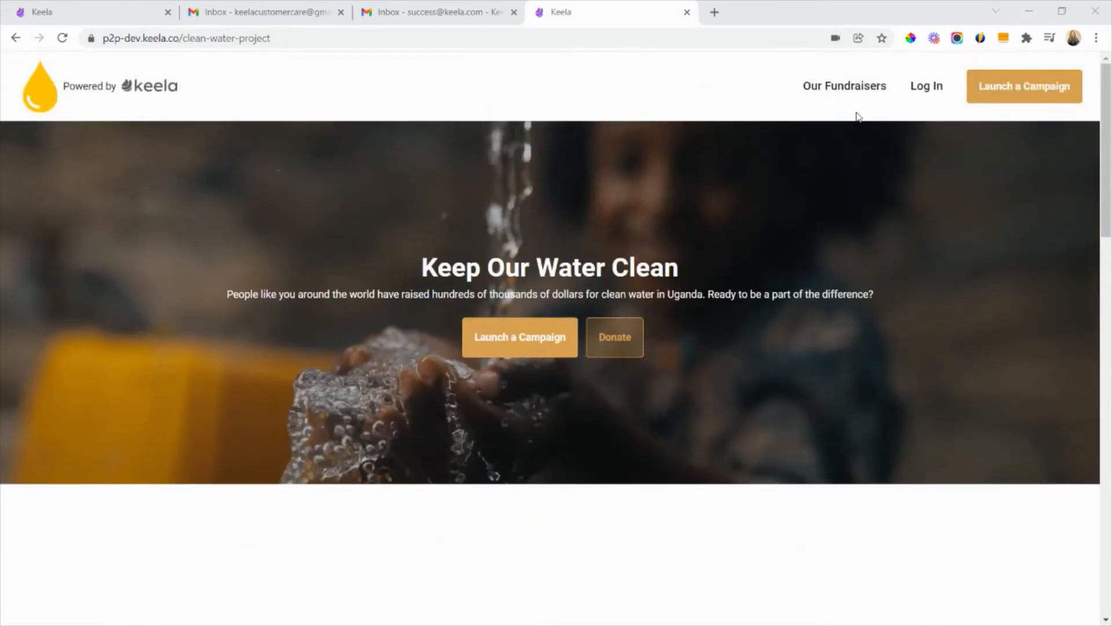
left_click(850, 87)
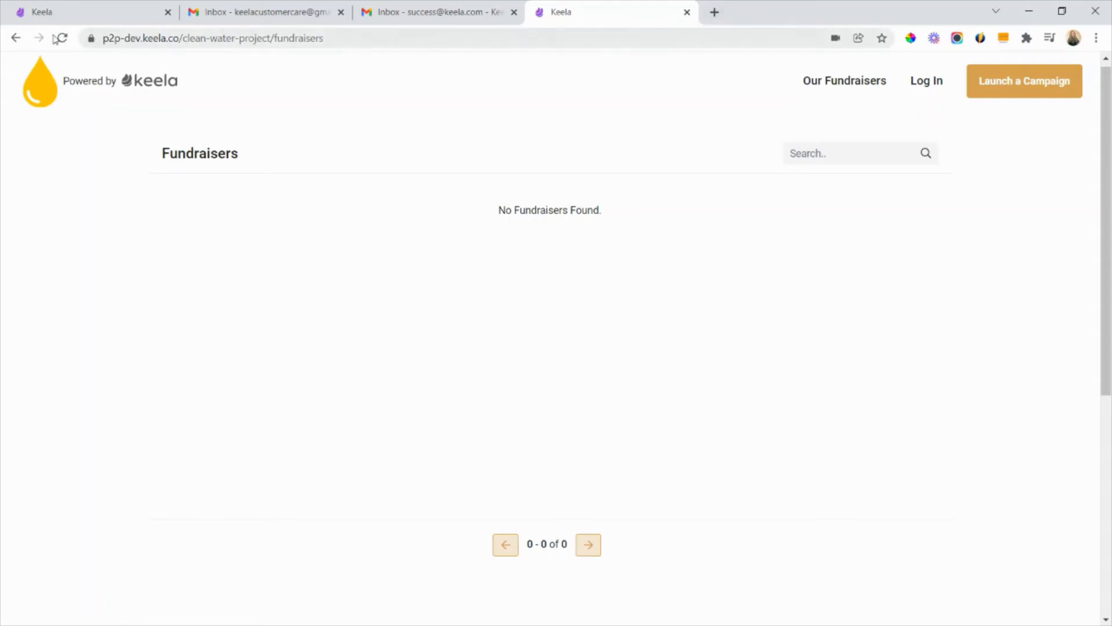
- Return to the Clean Water Project overview in Keela and review its details, progress, updates and available campaign actions
key("ctrl+1")
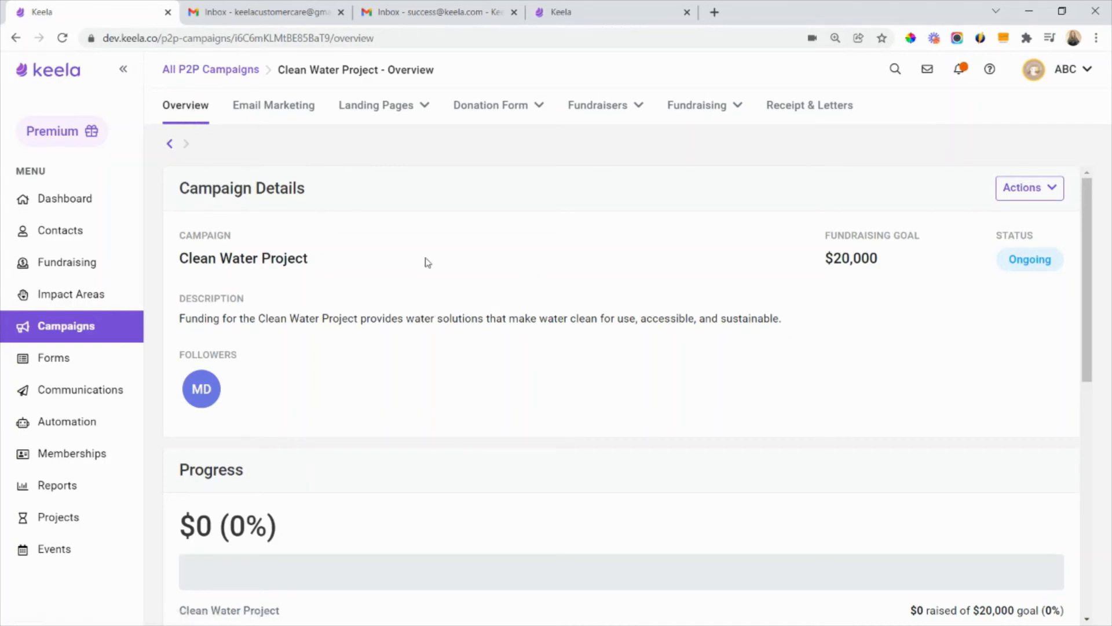
scroll(782, 362, "down", 1)
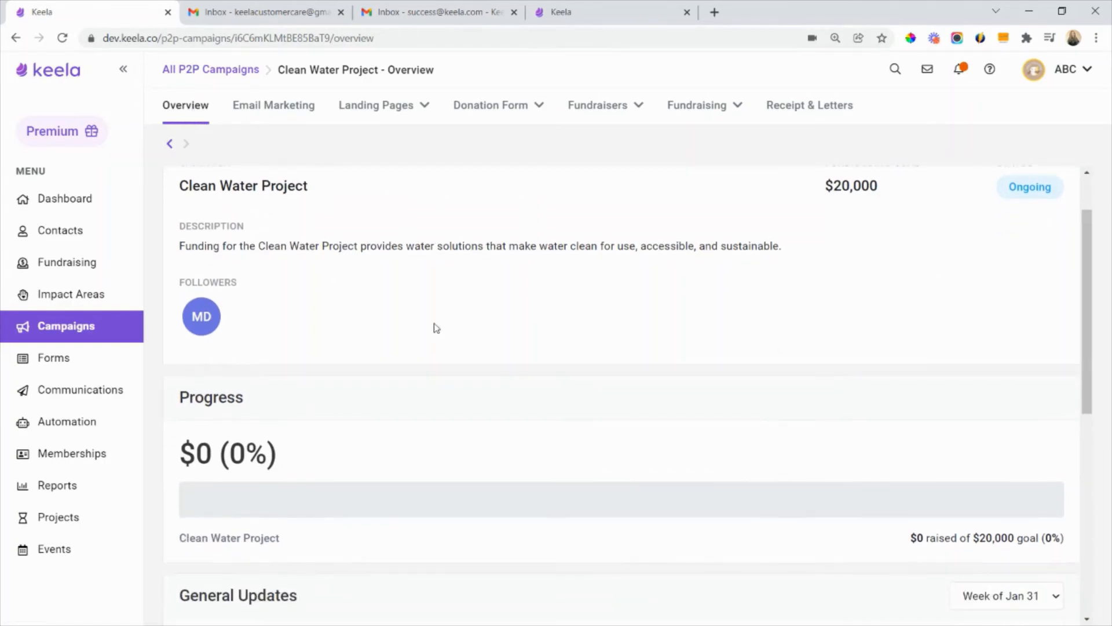
scroll(492, 278, "down", 3)
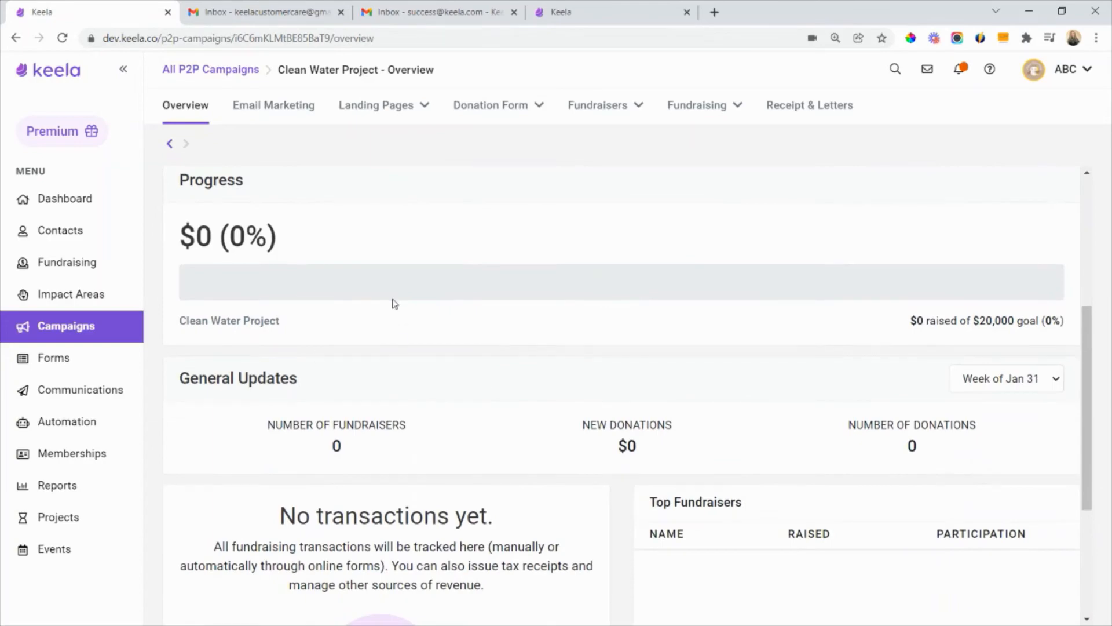
scroll(393, 303, "down", 3)
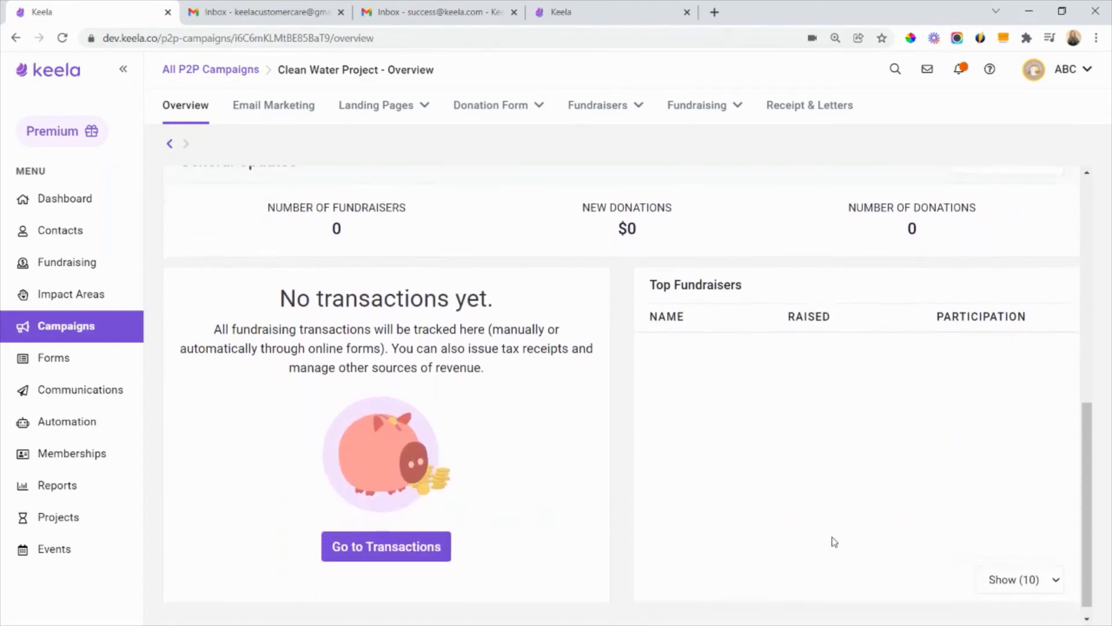
scroll(715, 490, "down", 1)
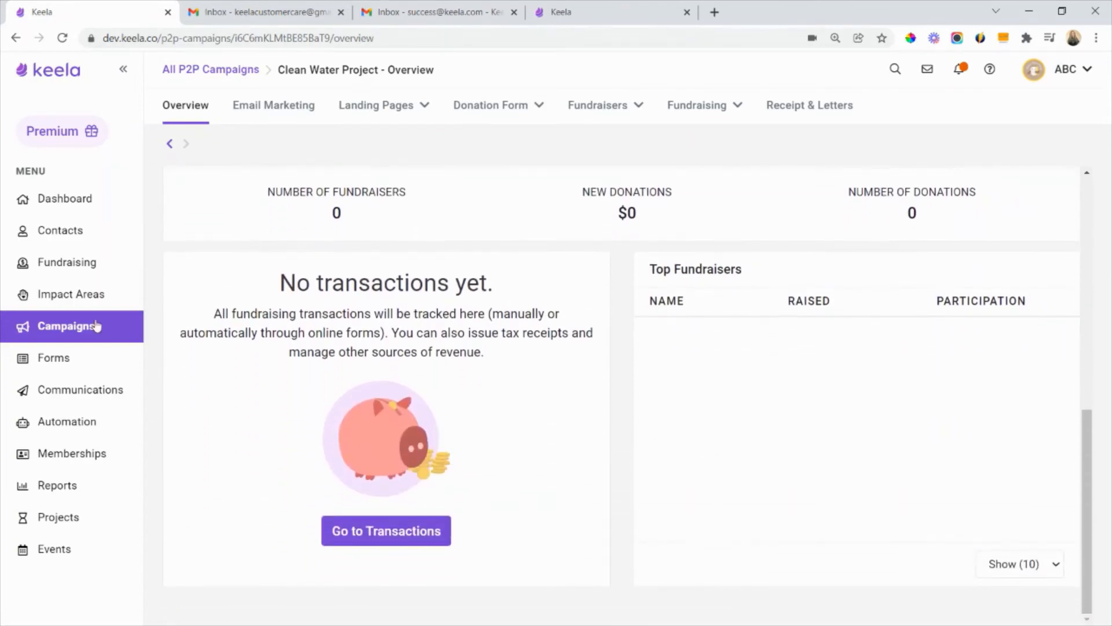
scroll(472, 395, "up", 7)
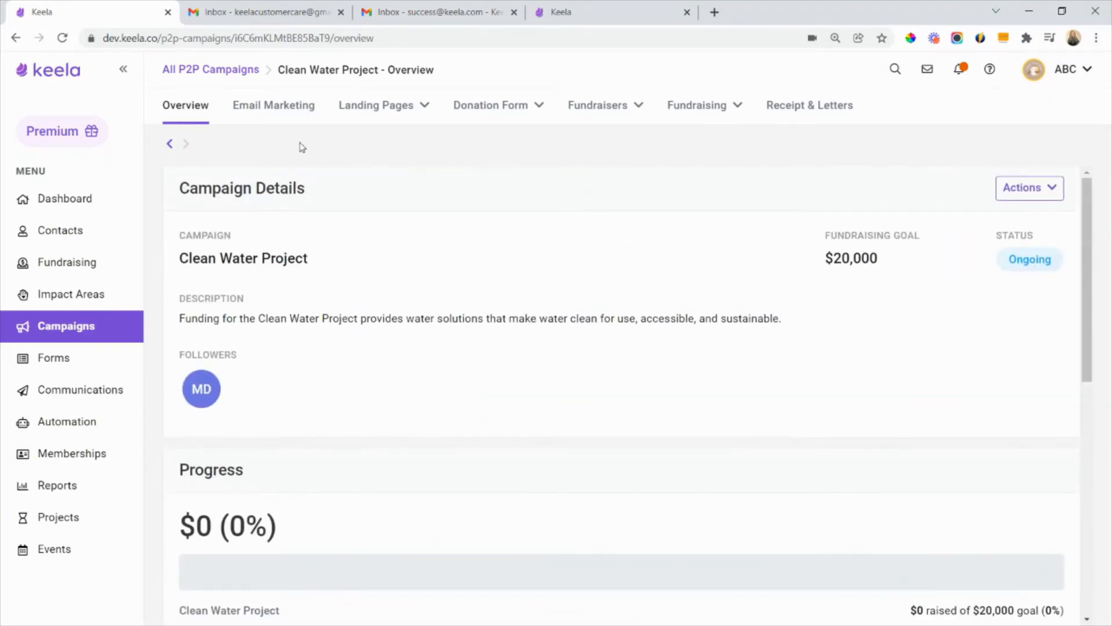
left_click(1051, 188)
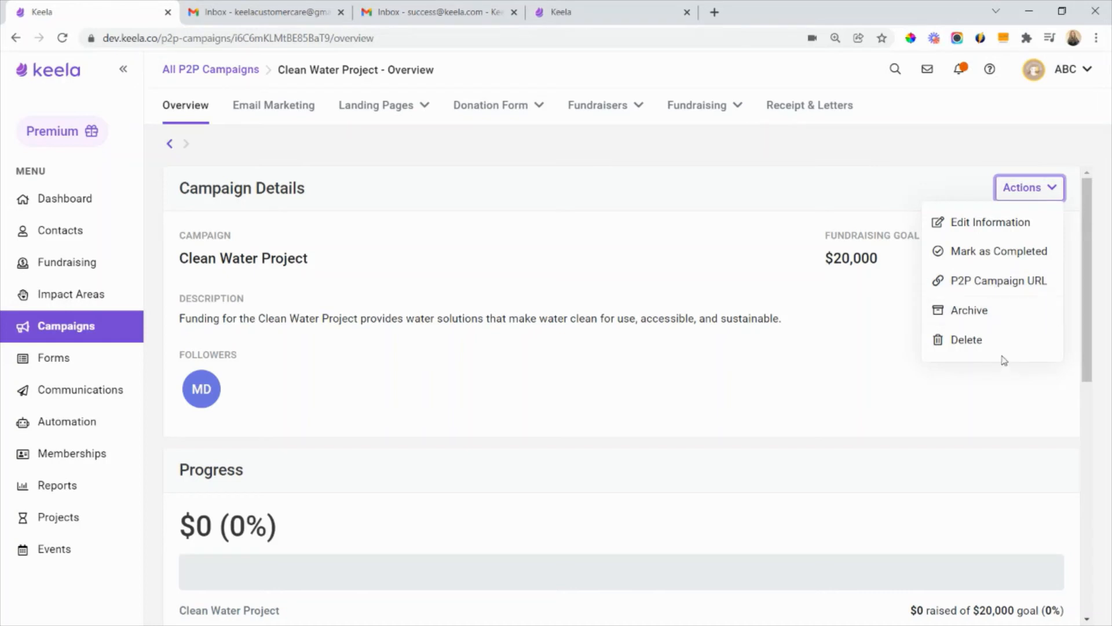
left_click(983, 414)
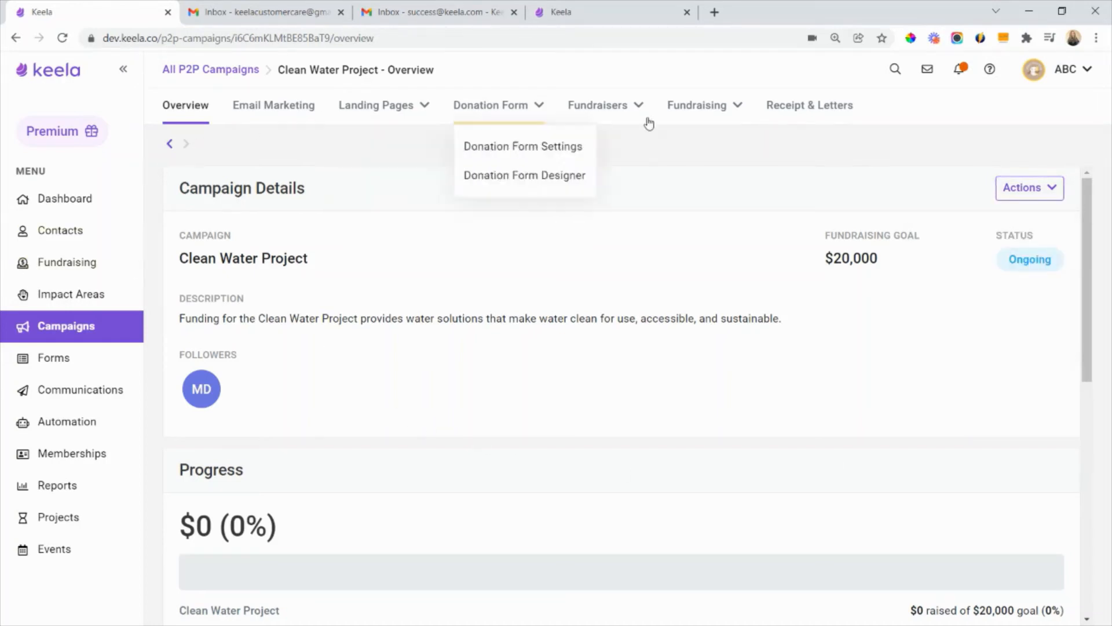
- View the campaign's Email Marketing section and its Fundraiser Landing Page editor, and return to Email Marketing
left_click(287, 113)
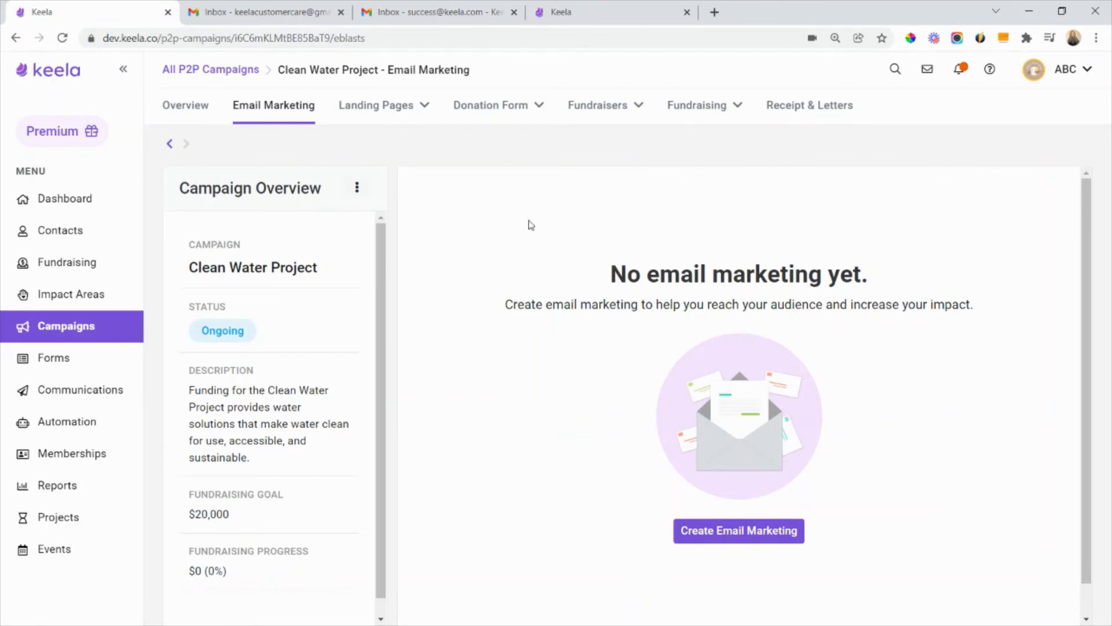
mouse_move(399, 110)
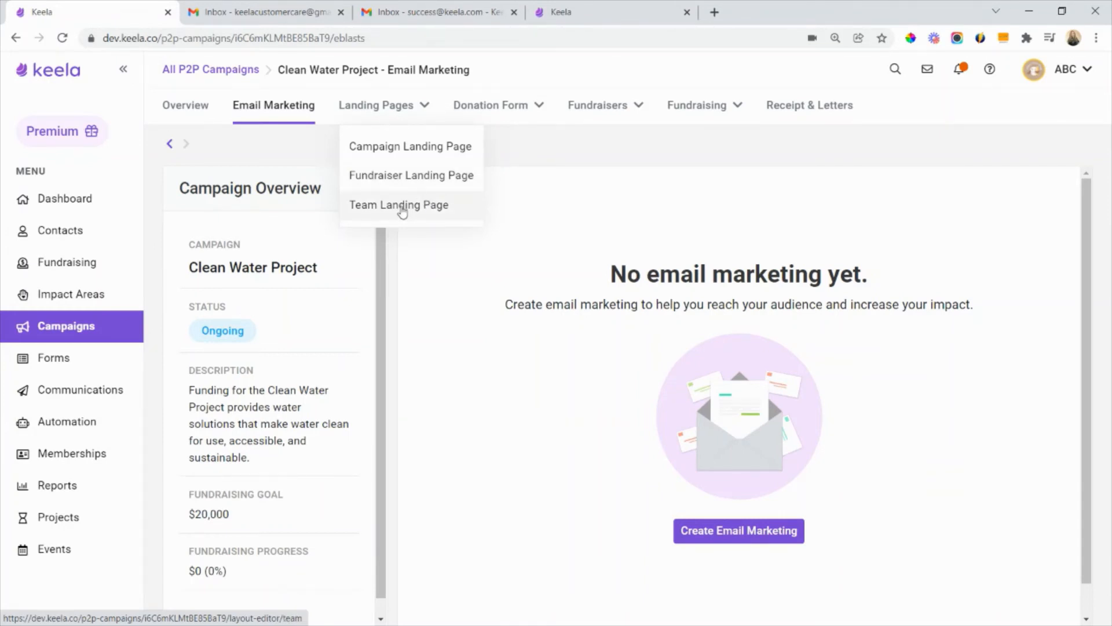
left_click(410, 176)
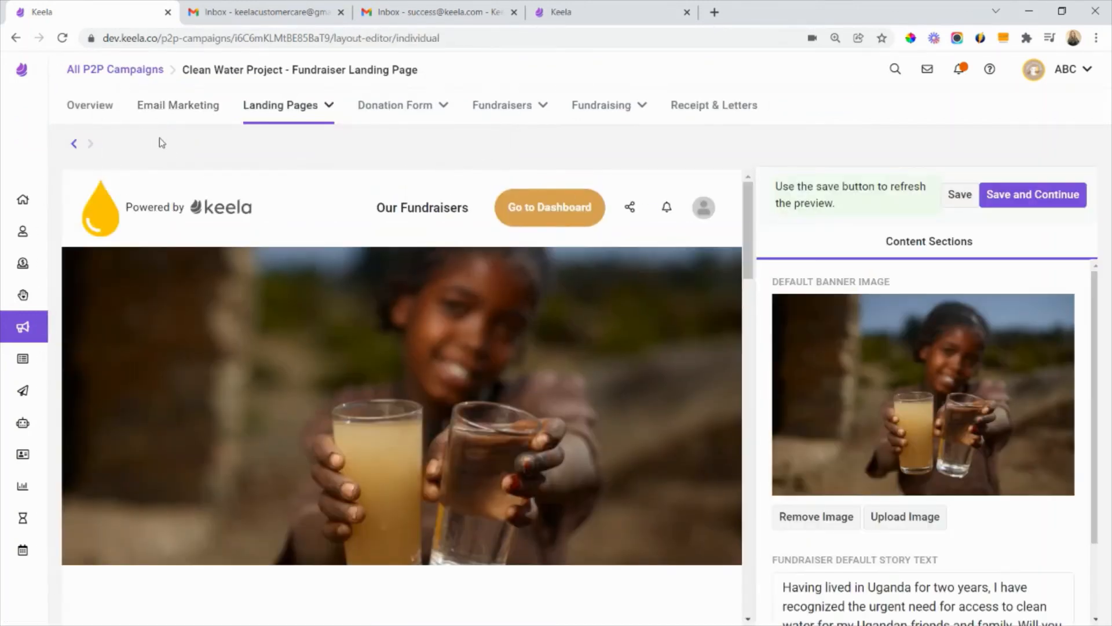
left_click(74, 143)
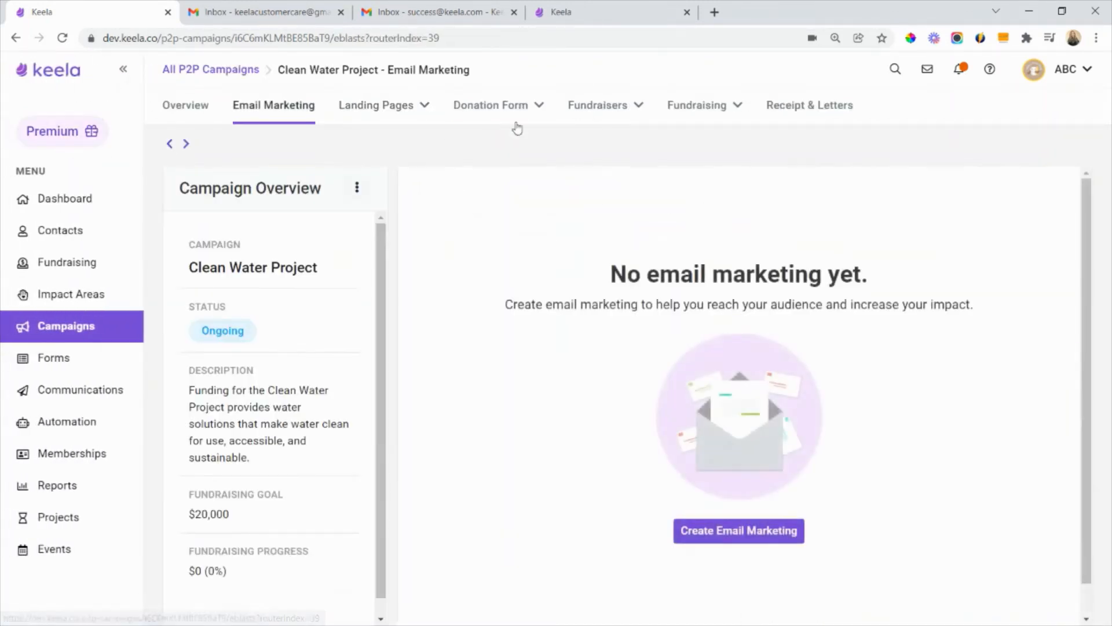
- Check the Donation Form, Fundraisers and Fundraising options, and look through the campaign's Receipt & Letters settings
mouse_move(524, 114)
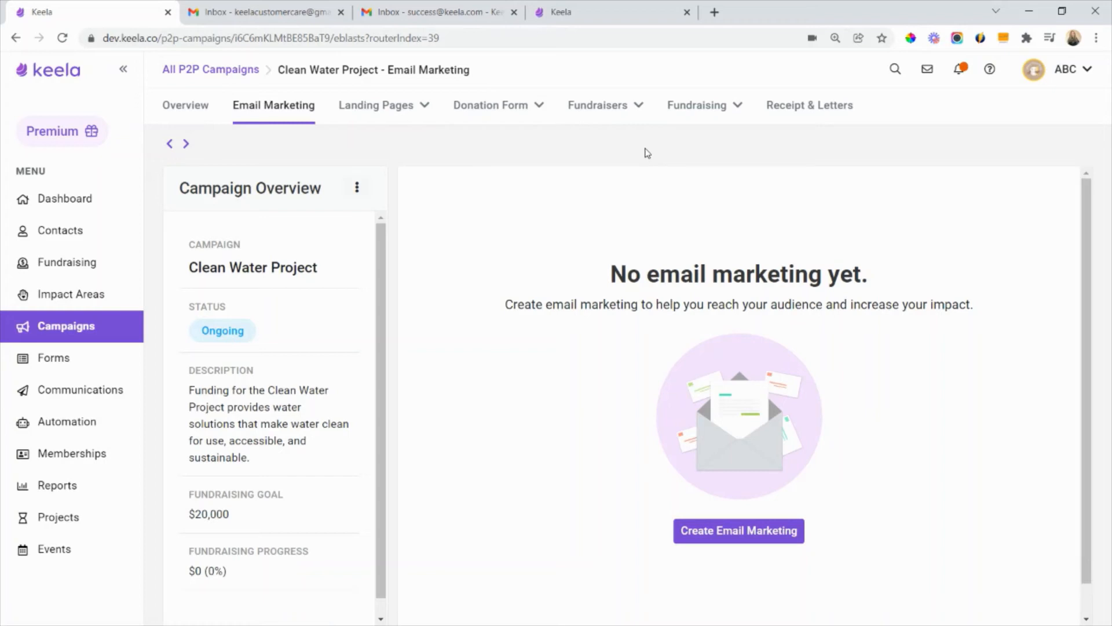
mouse_move(638, 118)
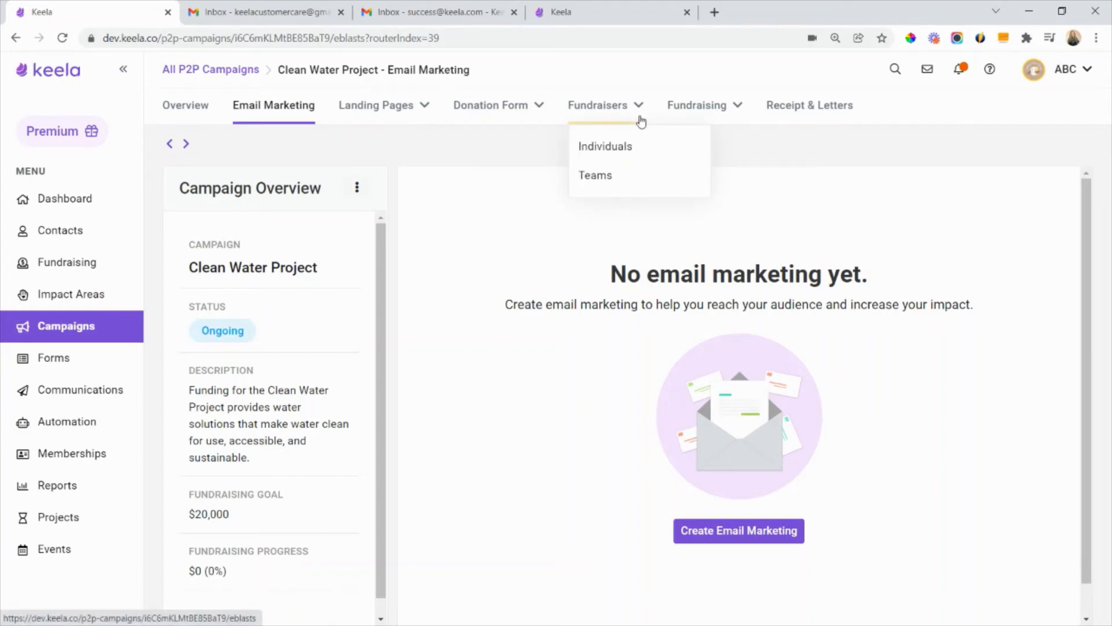
mouse_move(707, 118)
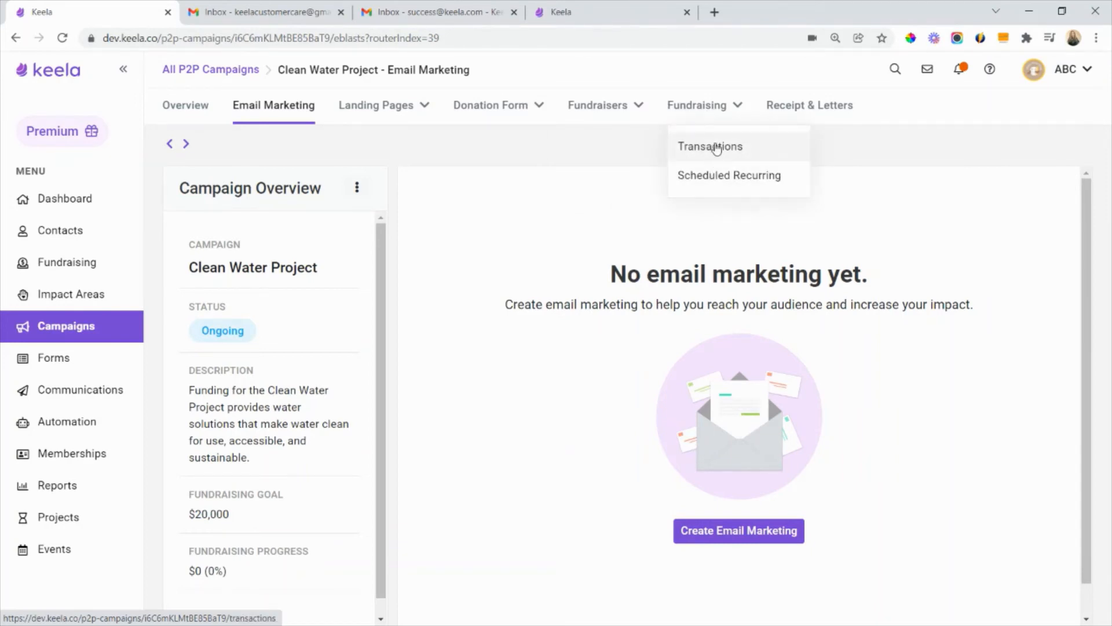
left_click(809, 107)
scroll(381, 315, "down", 5)
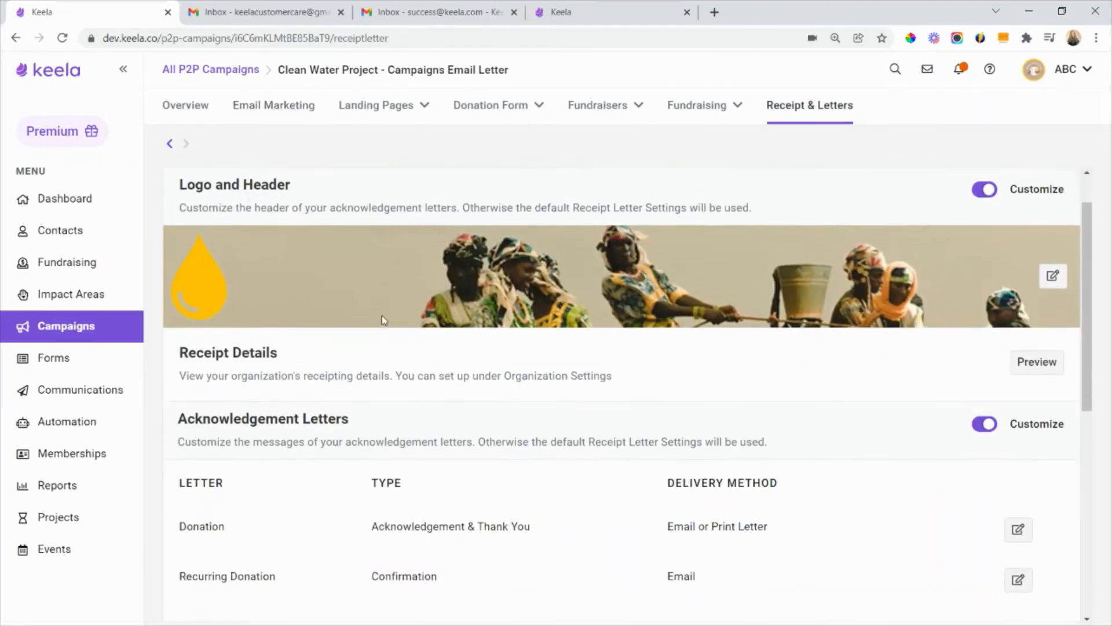
scroll(297, 399, "down", 3)
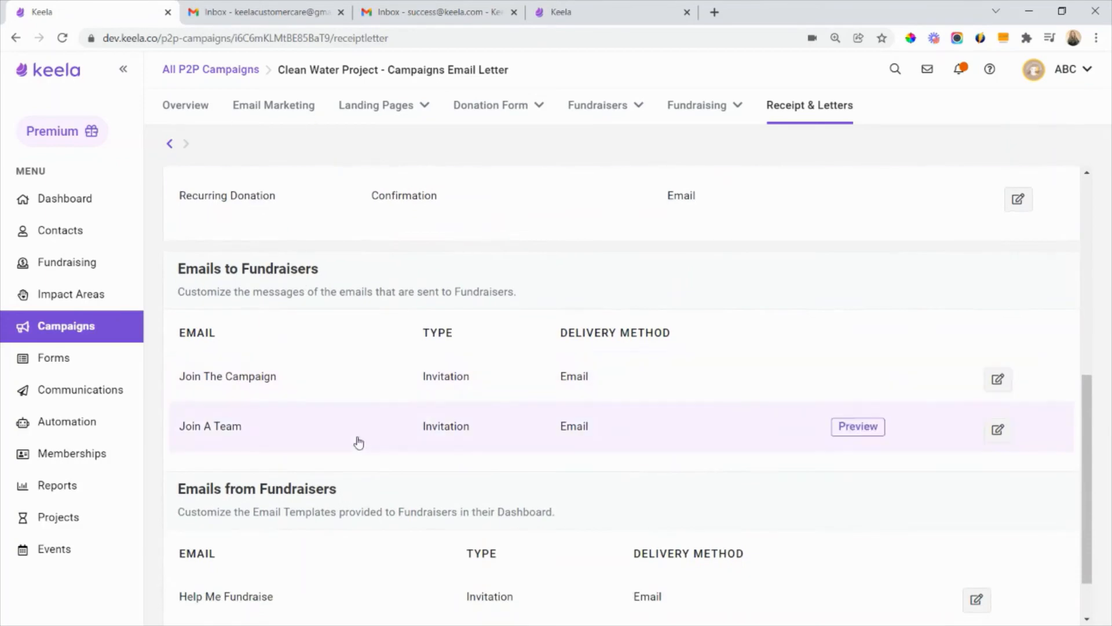
scroll(591, 305, "up", 3)
scroll(600, 304, "up", 5)
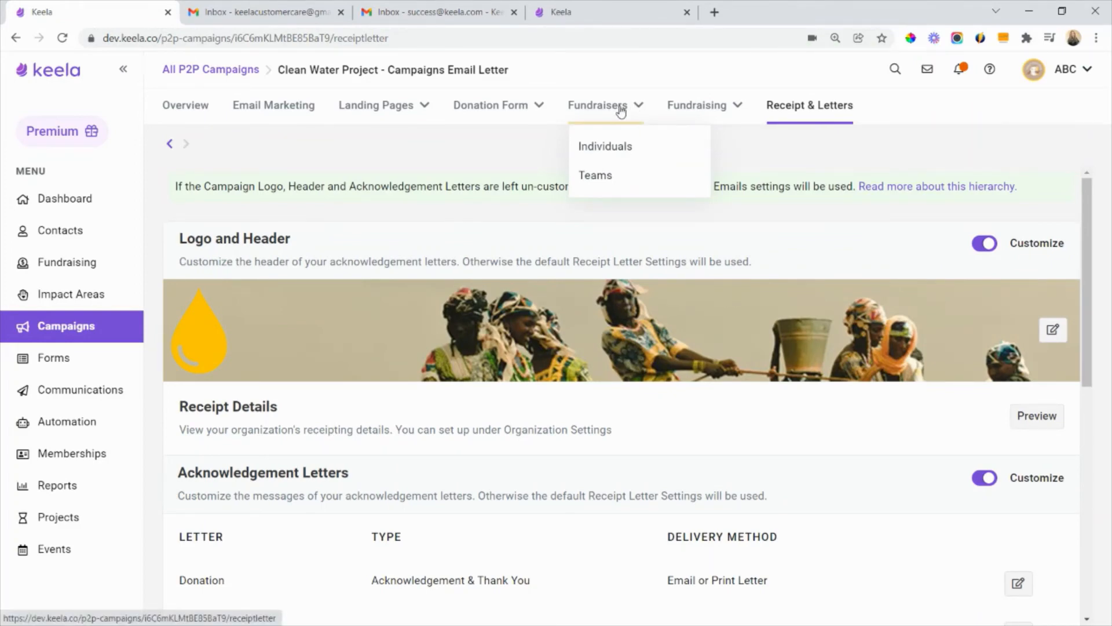
- Start a fundraiser invitation from the campaign's individual fundraisers and add an email address entry to it
left_click(623, 143)
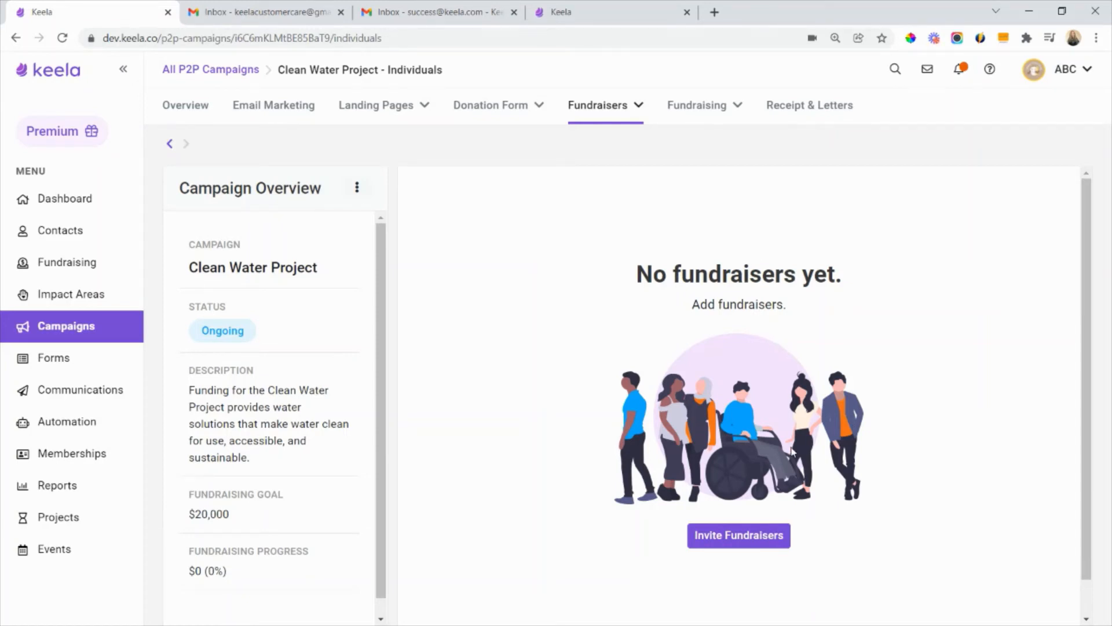
left_click(753, 539)
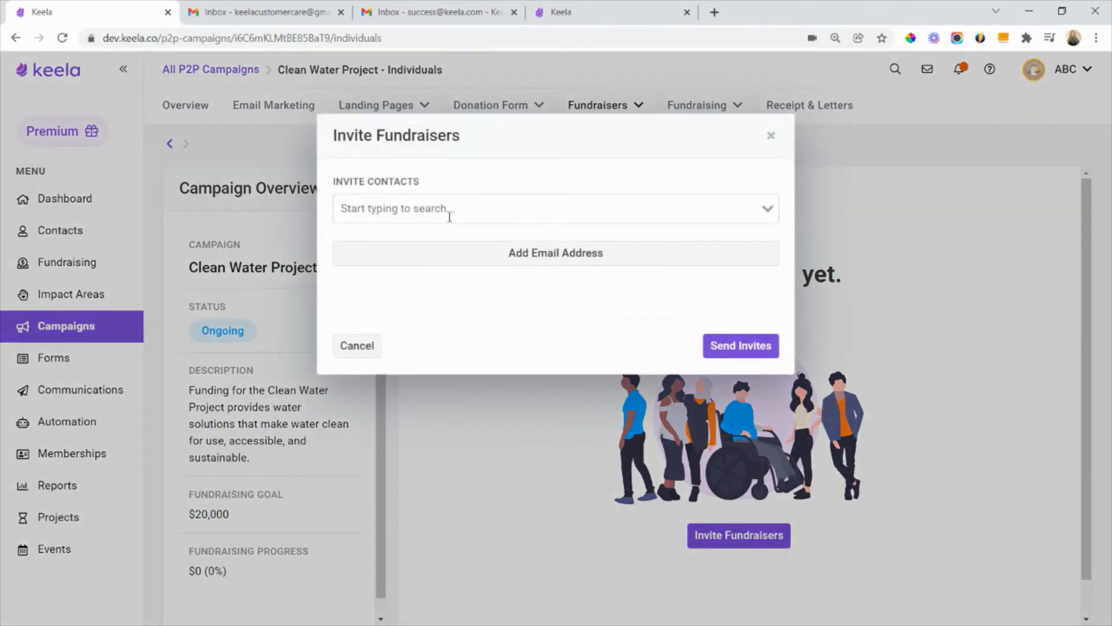
left_click(450, 216)
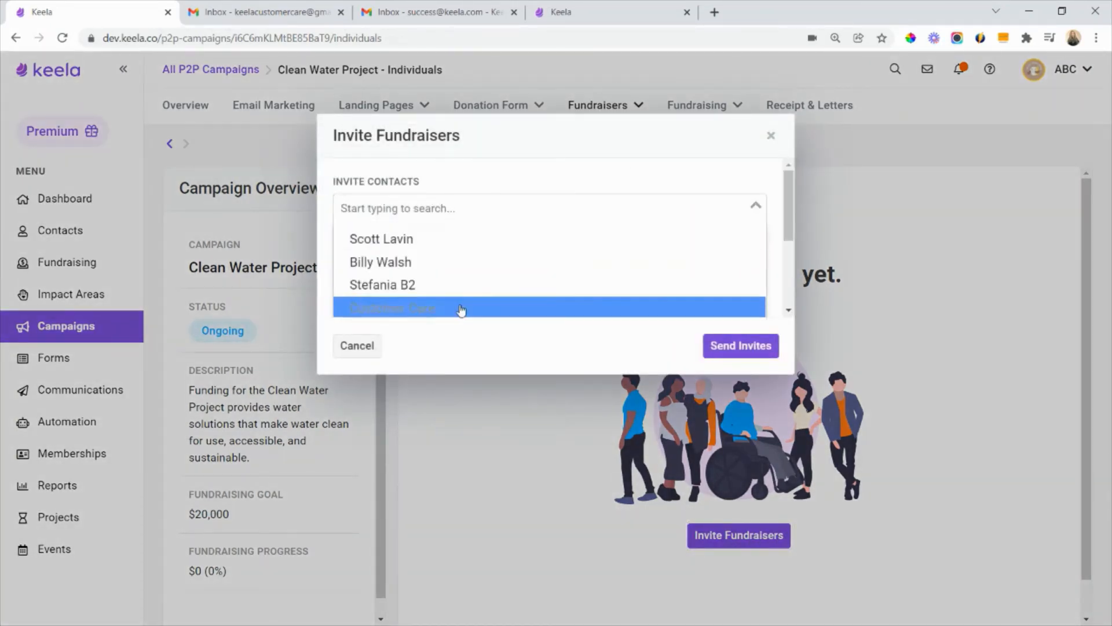
left_click(492, 185)
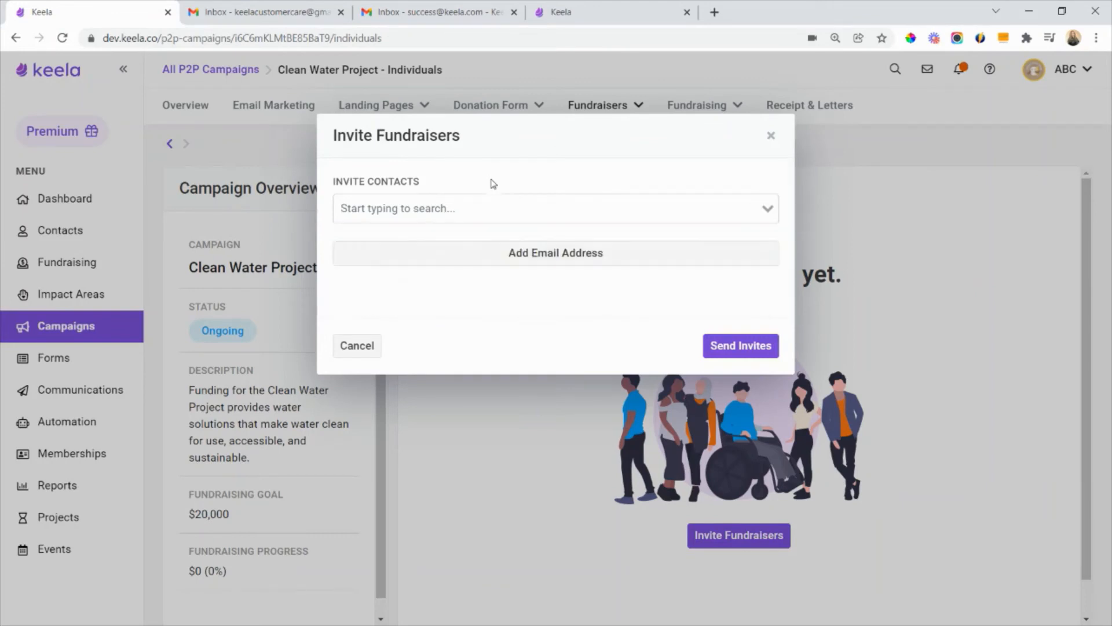
left_click(541, 254)
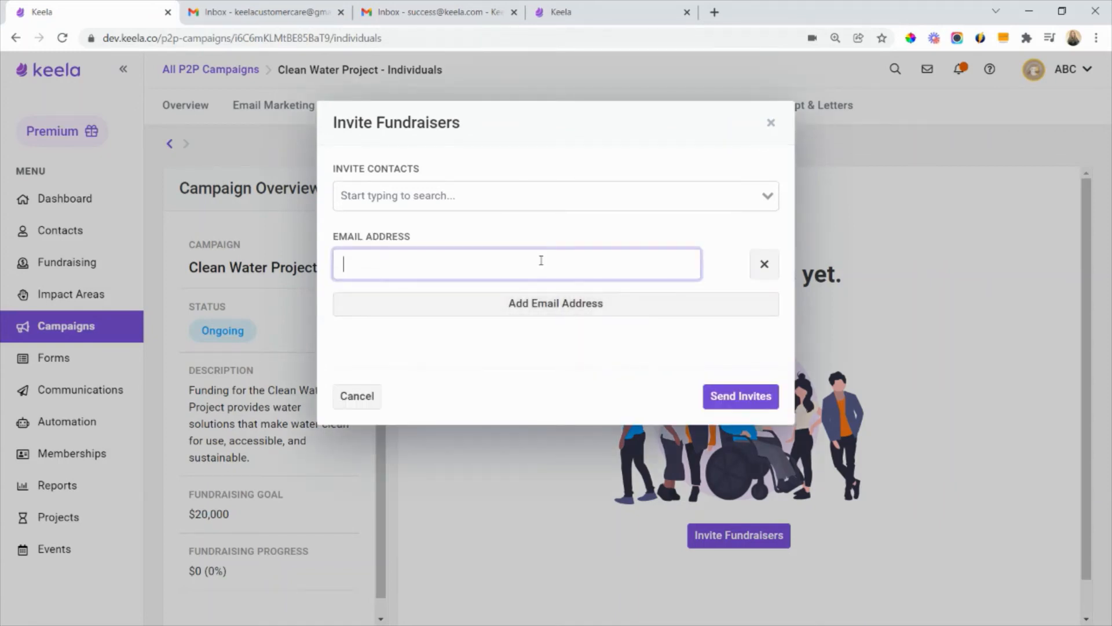
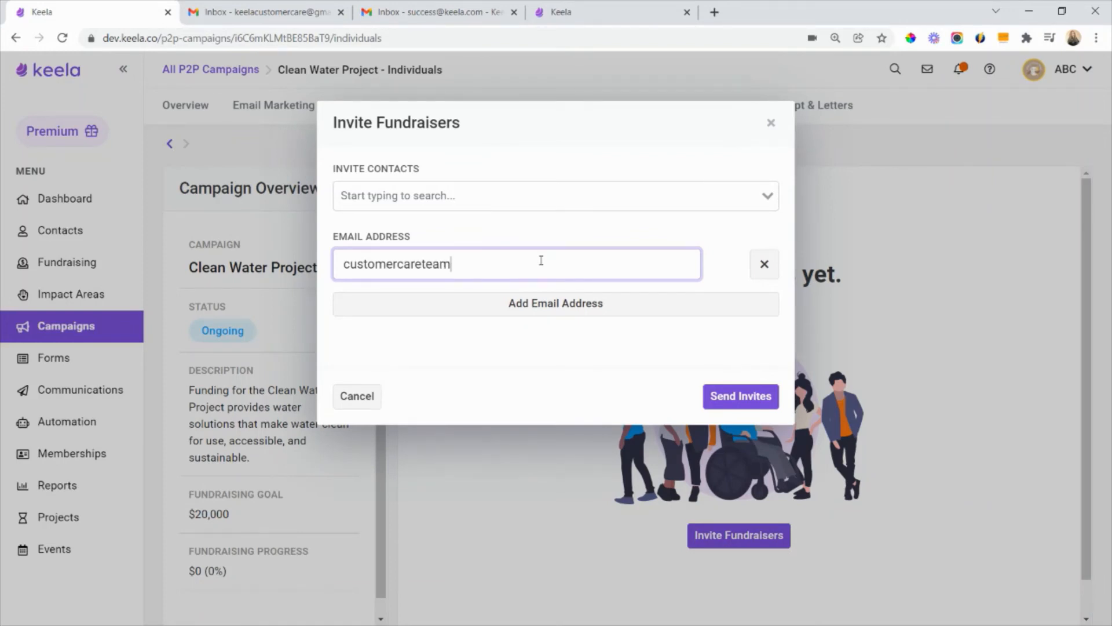
- Fill in the invitee's email address in the fundraiser invitation, correcting its domain and account name
left_click_drag(541, 260, 463, 262)
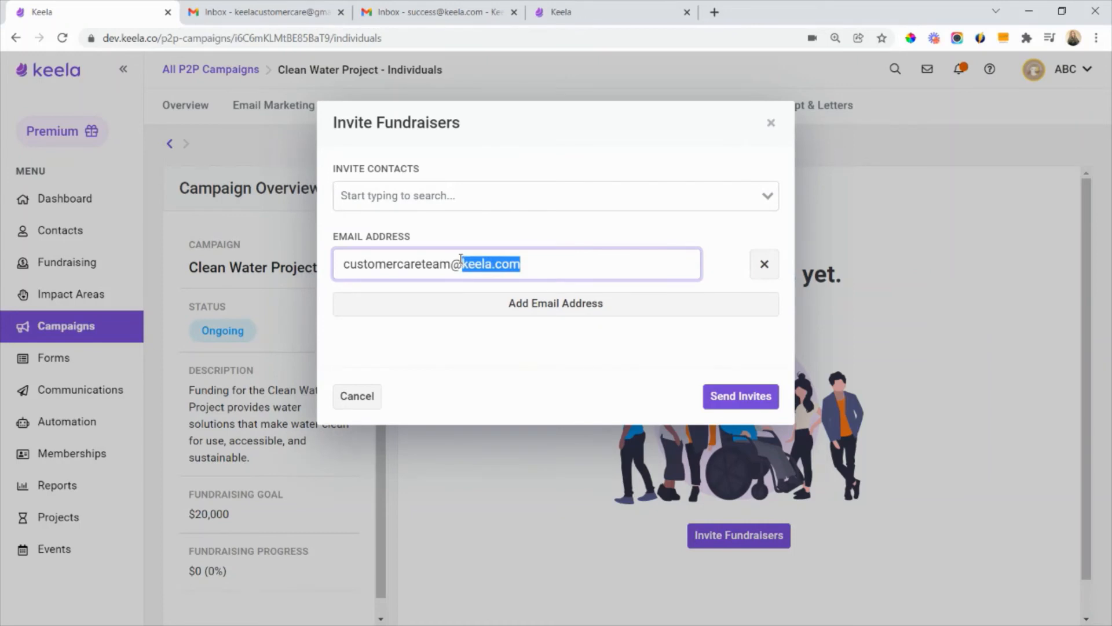
type("gmail.com")
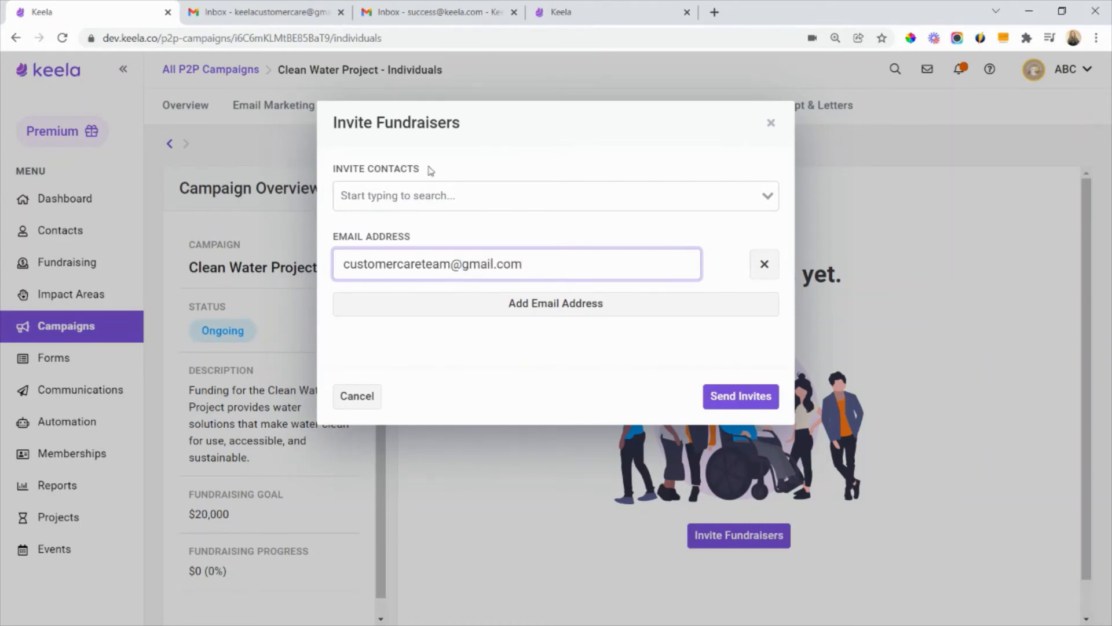
left_click(344, 265)
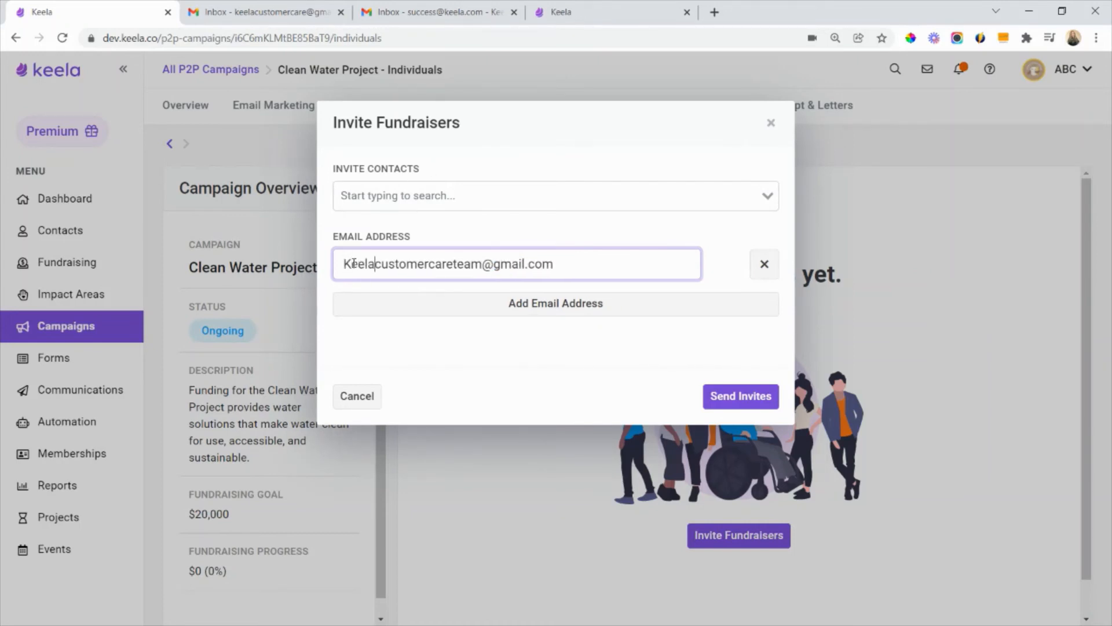
left_click_drag(481, 263, 453, 263)
key("BackSpace")
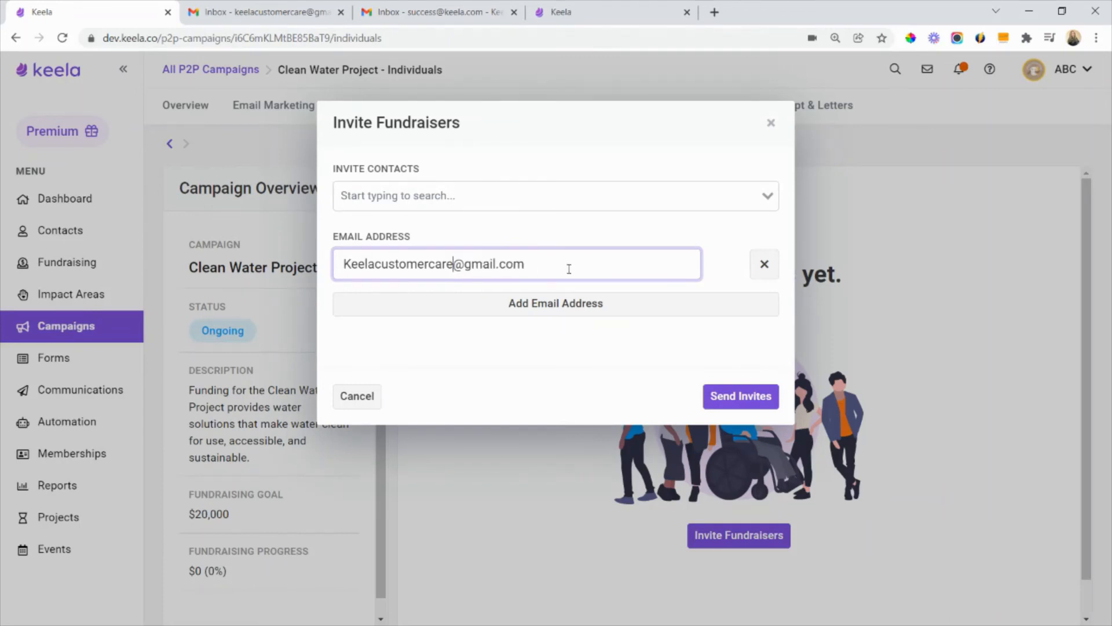
left_click(616, 231)
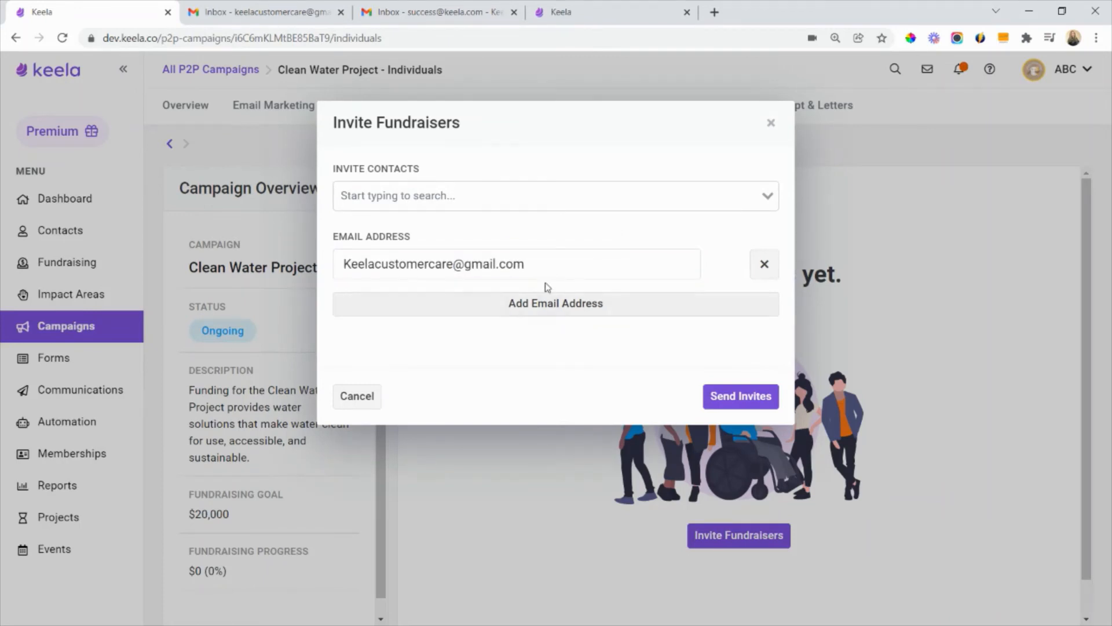
- Send the fundraiser invitation and switch to the invitee's Gmail inbox
left_click(720, 398)
left_click(650, 389)
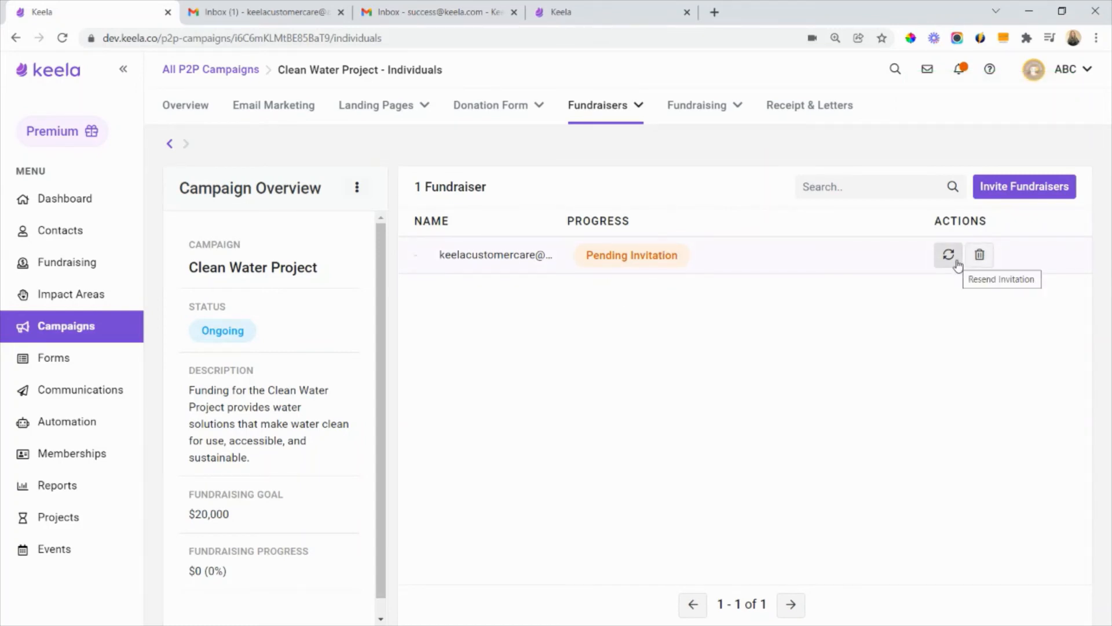
left_click(265, 13)
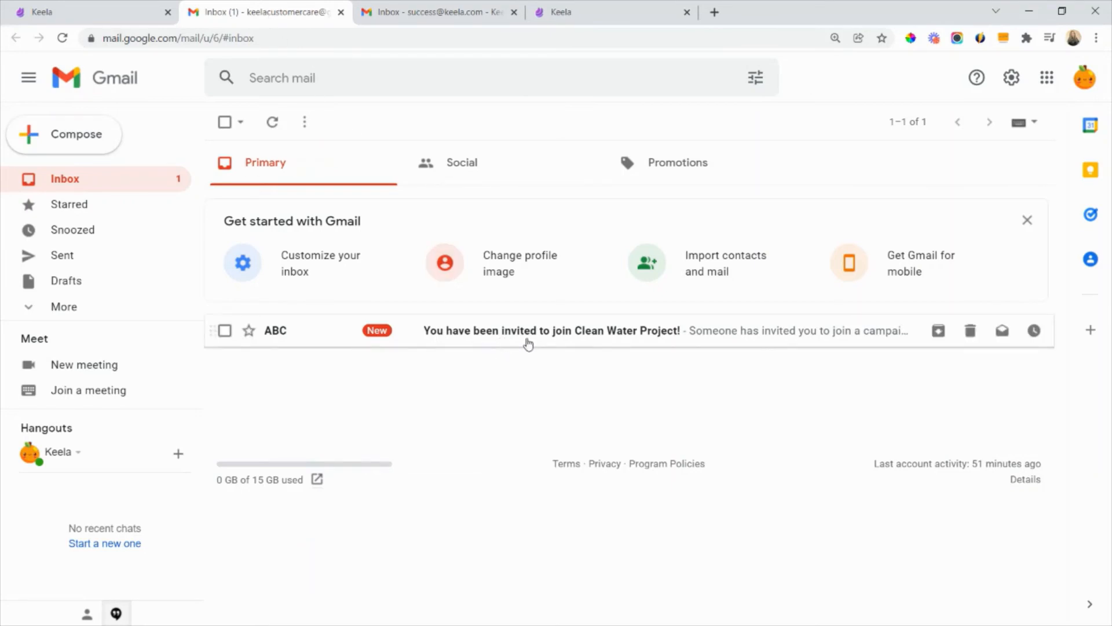
- Accept the Clean Water Project invitation from its email and continue to account creation with the prefilled email address
left_click(673, 346)
scroll(673, 359, "down", 2)
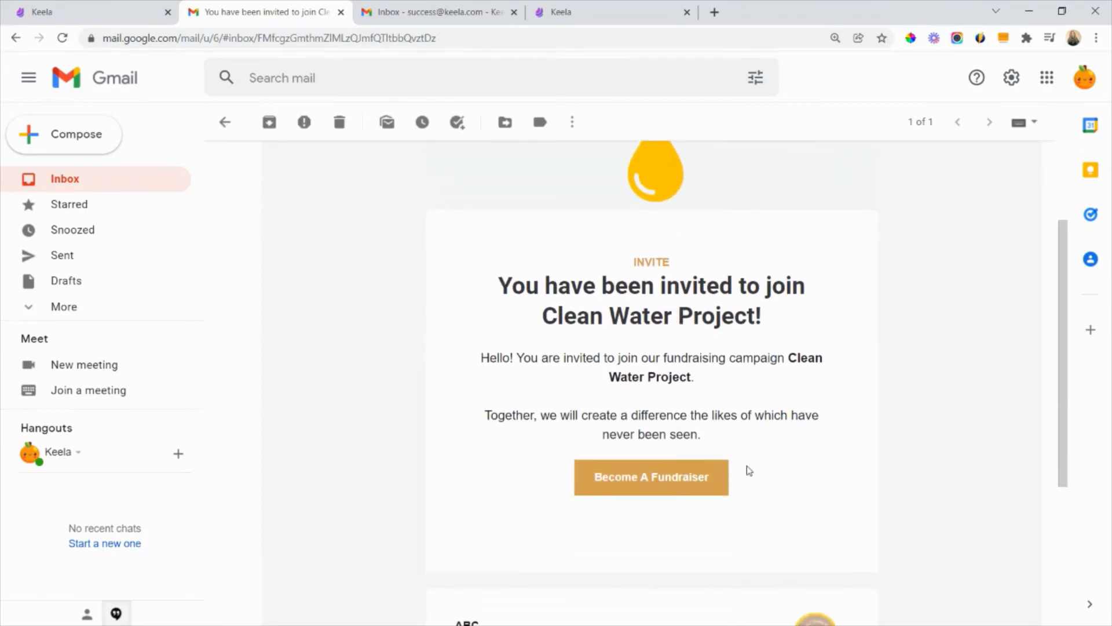
scroll(748, 471, "down", 1)
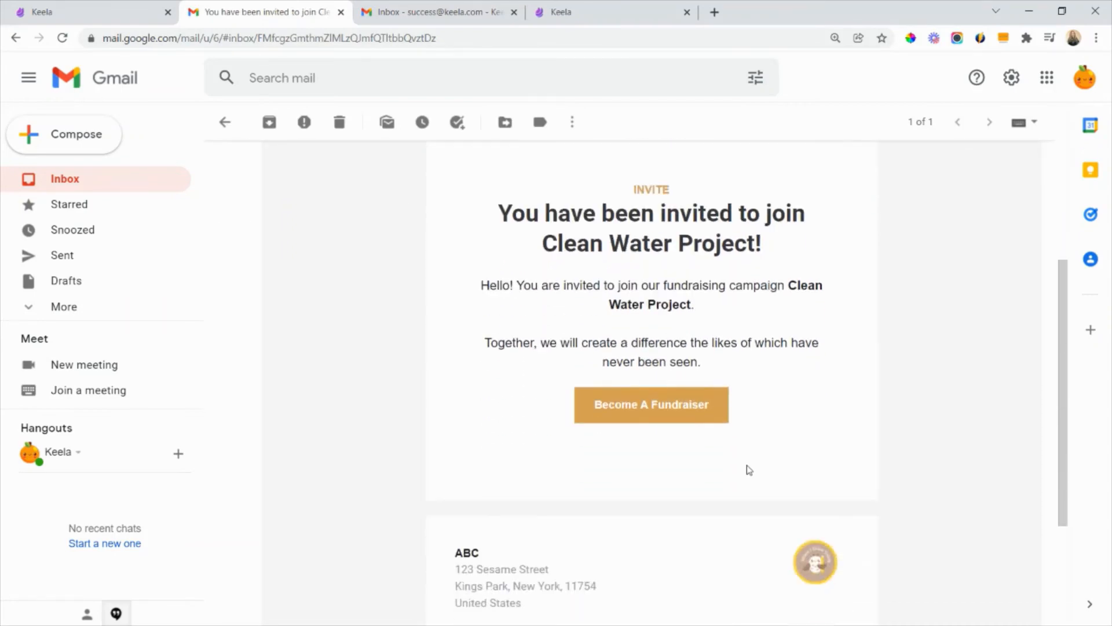
left_click(661, 412)
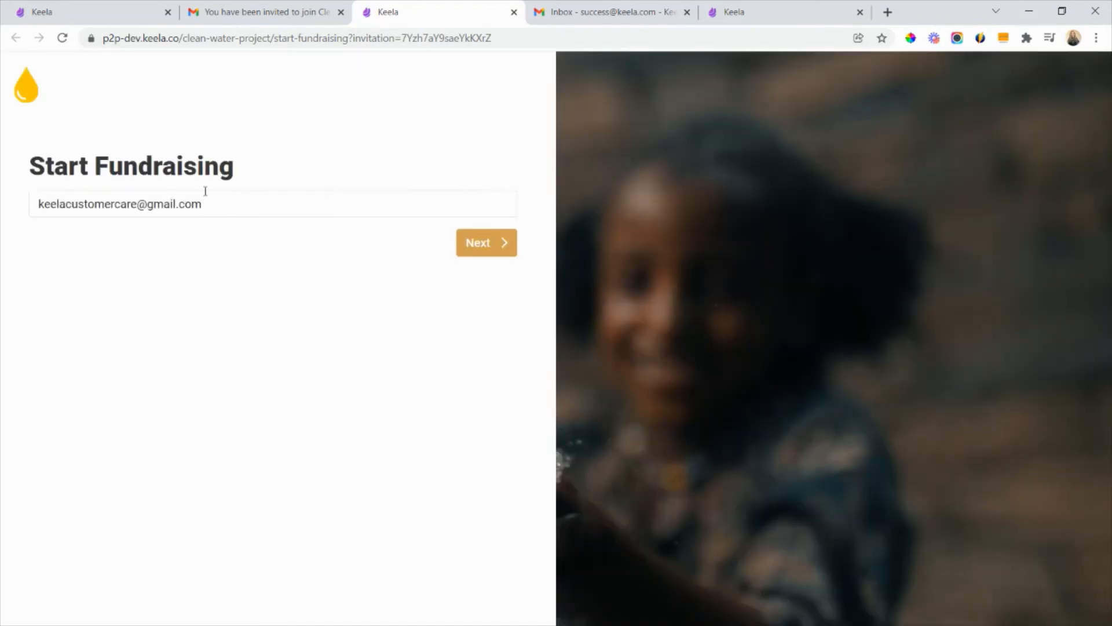
left_click(478, 242)
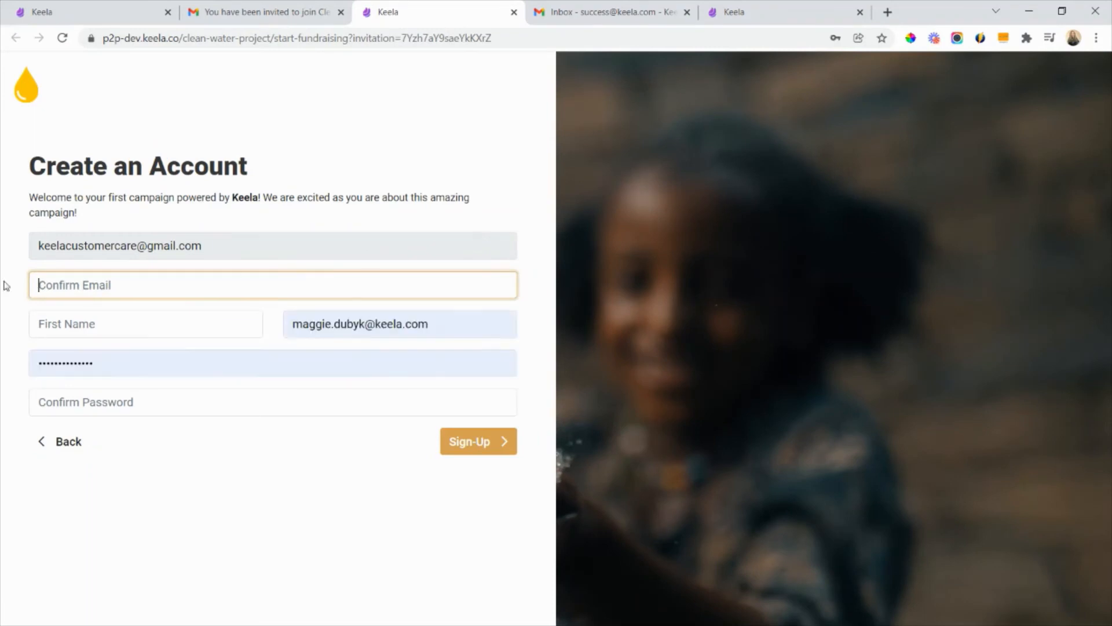
- Confirm the fundraiser's email address with a copy of the prefilled one and enter the first and last name
triple_click(139, 245)
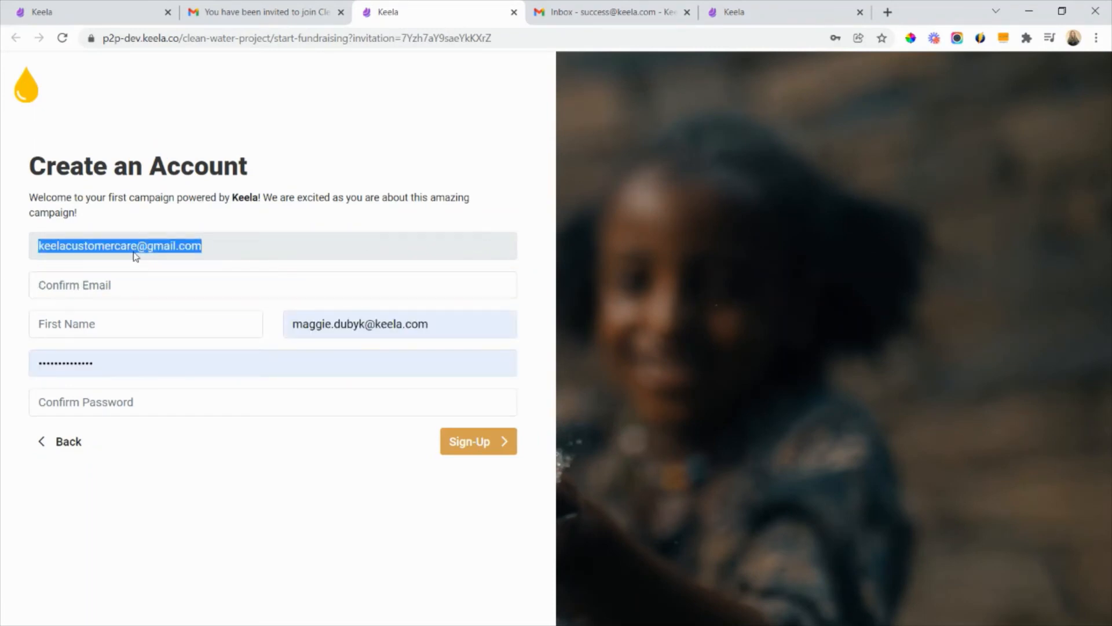
key("ctrl+c")
left_click(126, 285)
key("ctrl+v")
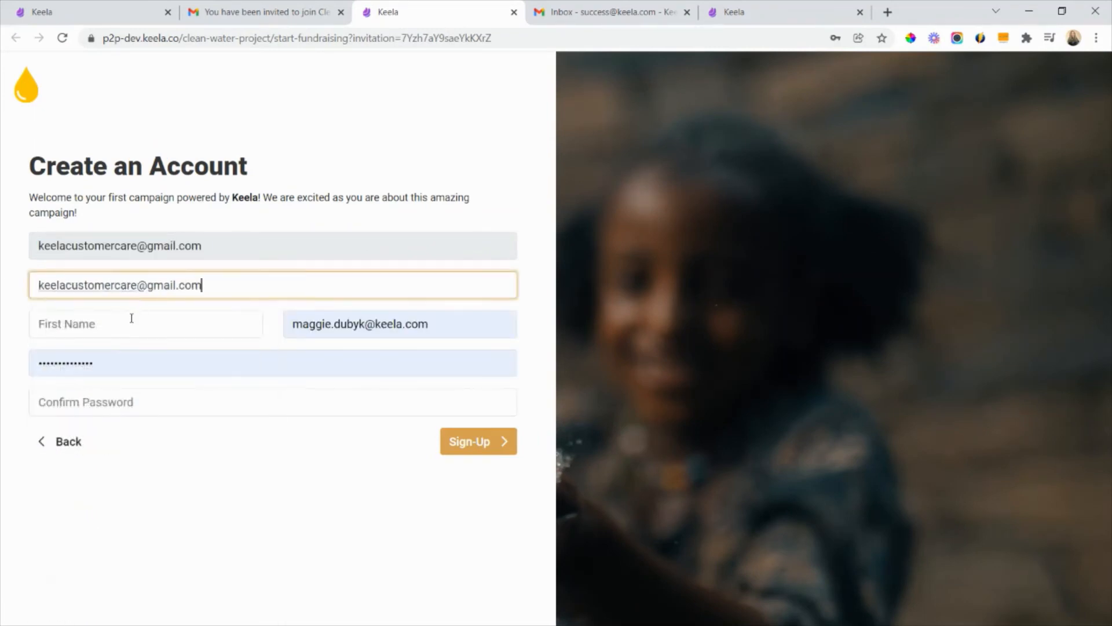
left_click(132, 318)
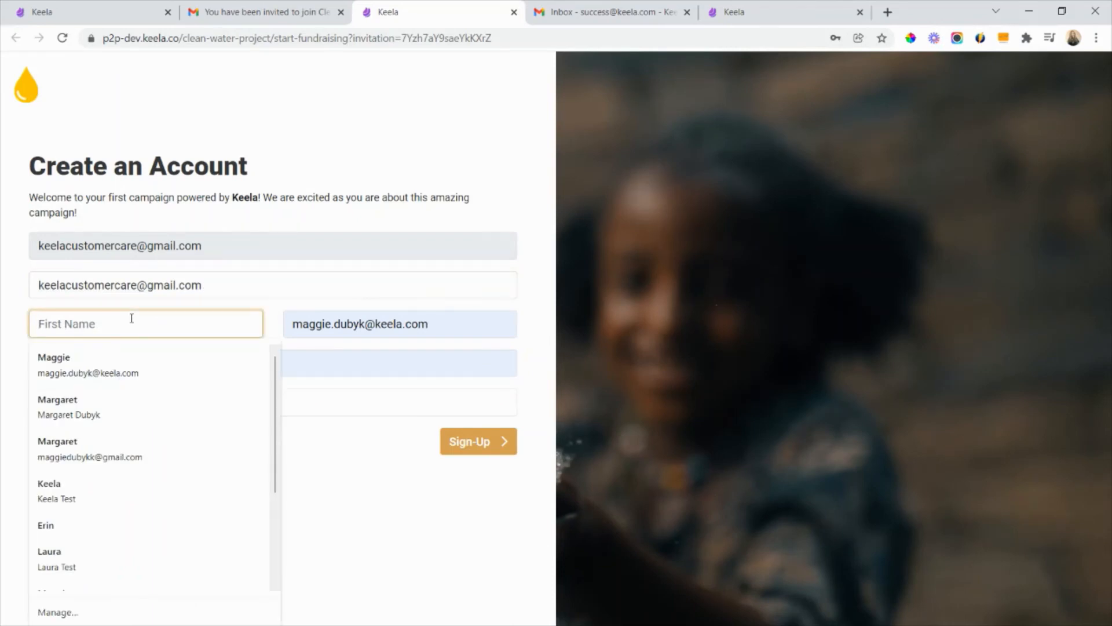
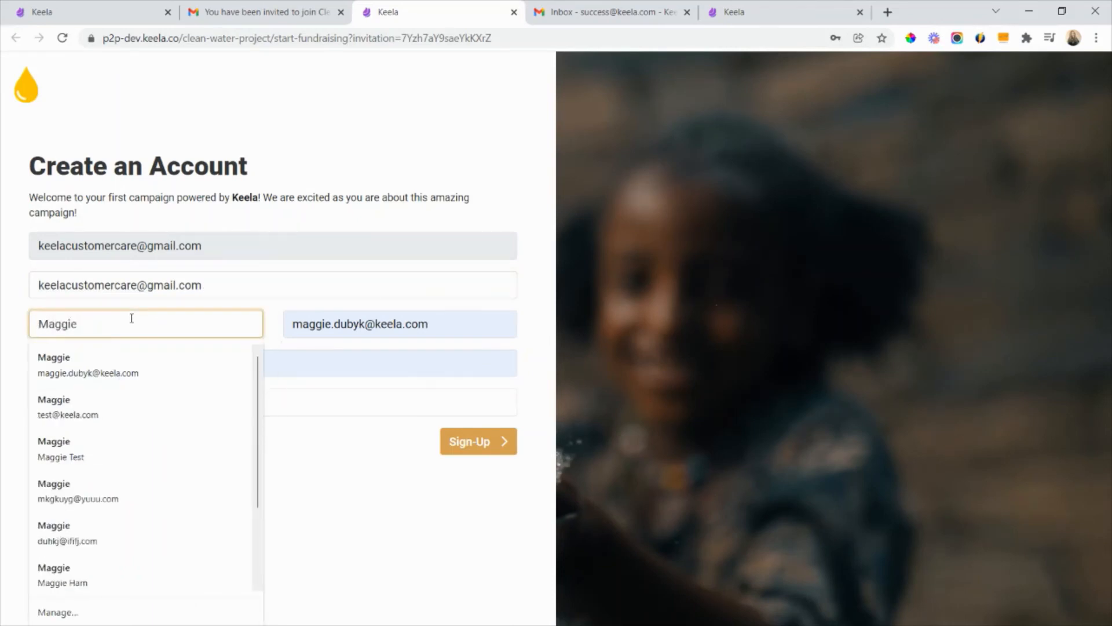
left_click(309, 468)
key("ctrl+a")
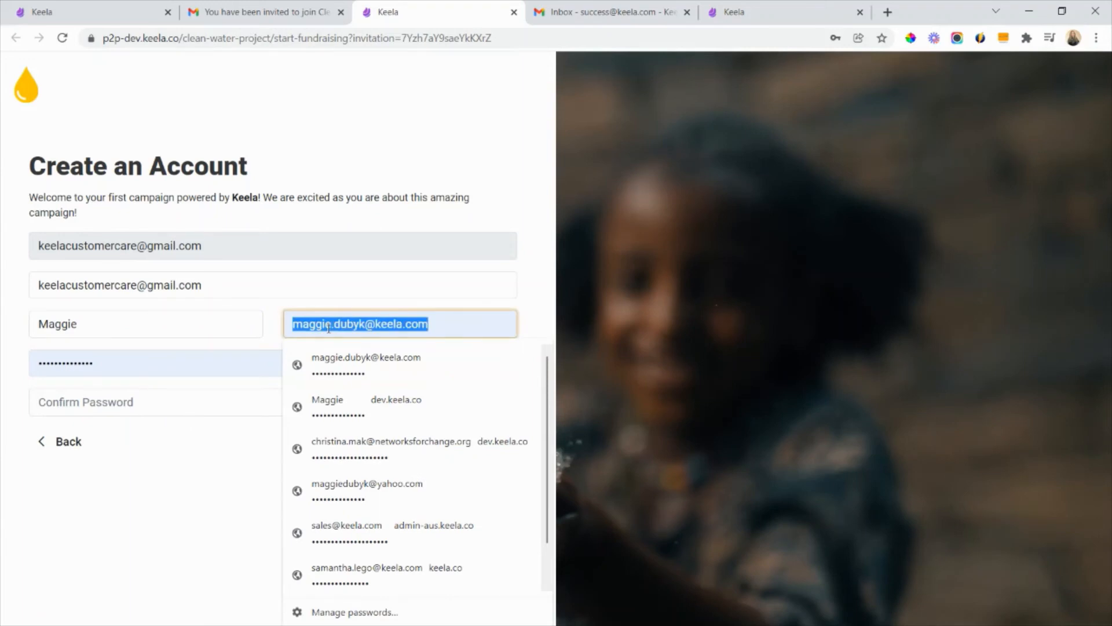
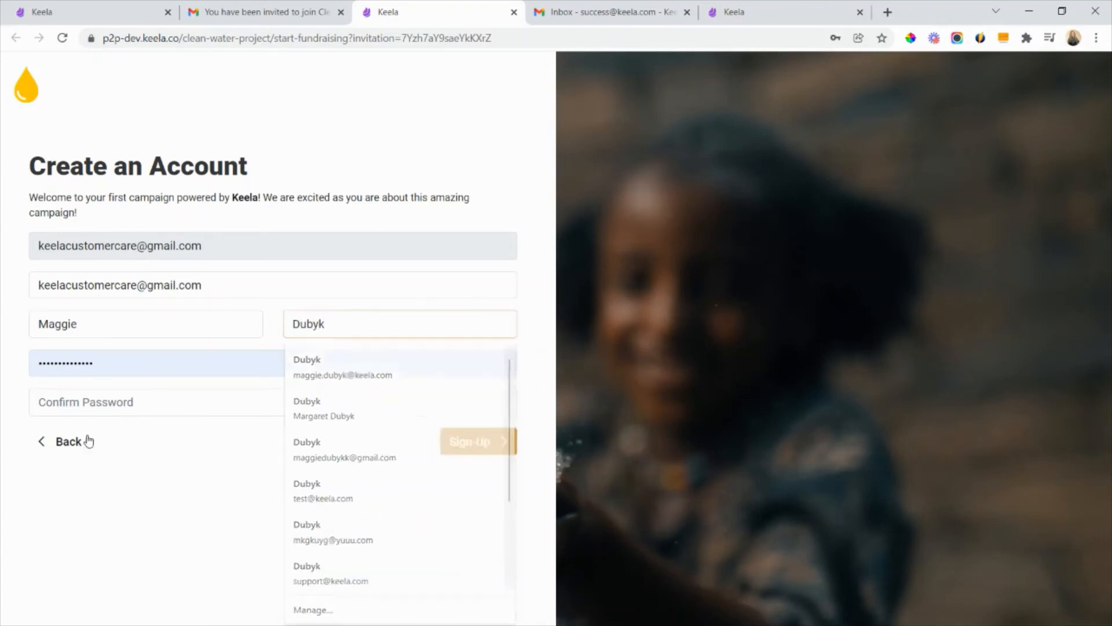
- Replace the autofilled password with a new account password, confirm it, and sign up for the fundraiser account
double_click(87, 363)
key("BackSpace")
type("****")
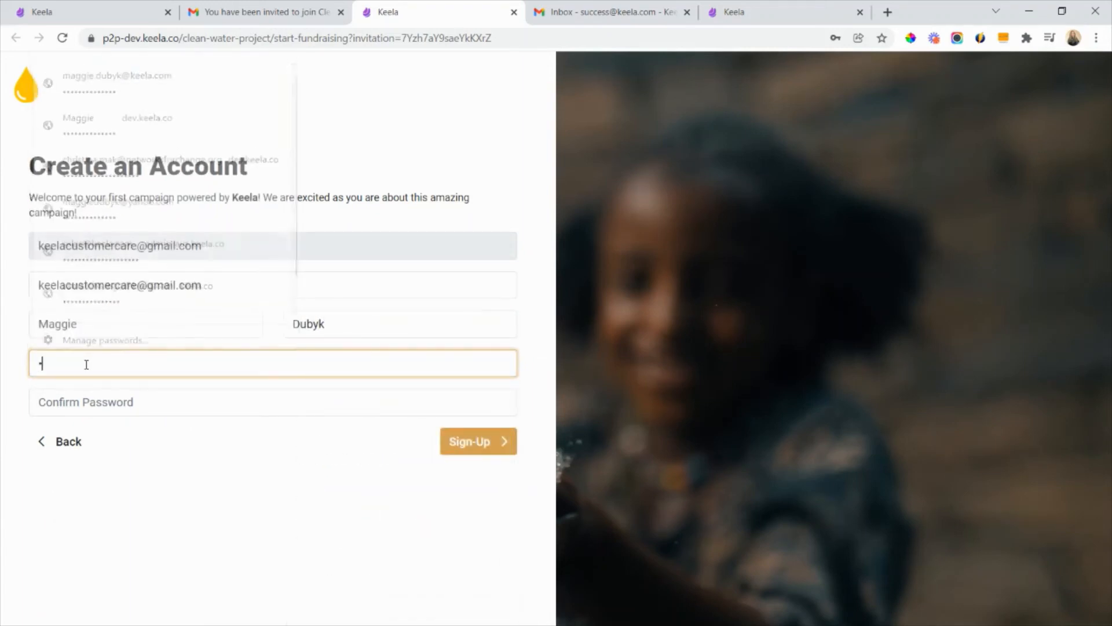
type("****")
left_click(94, 401)
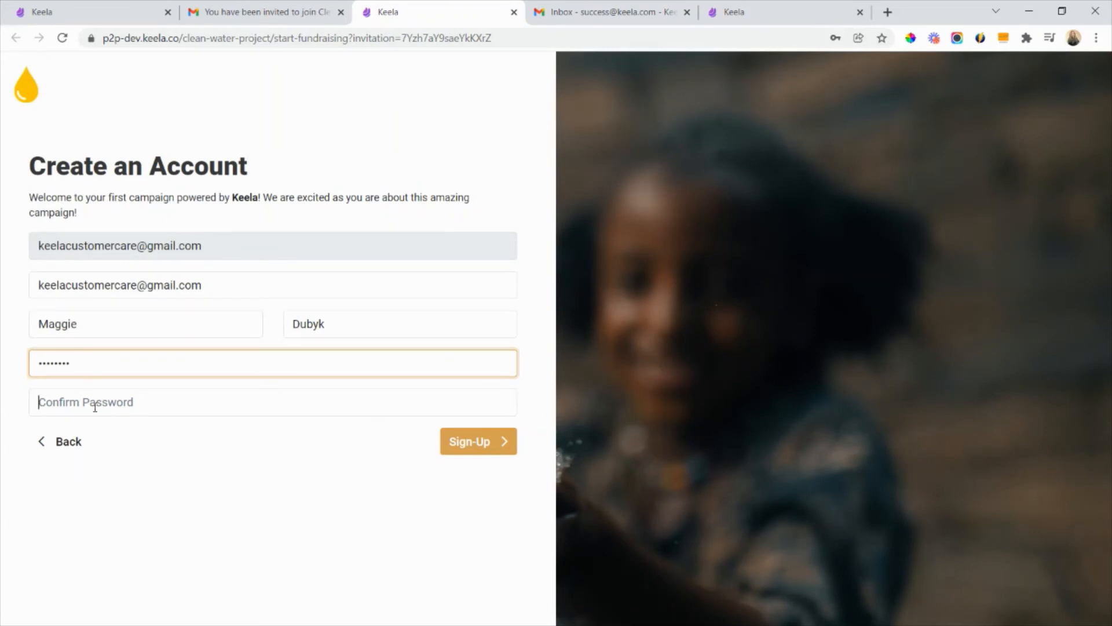
type("********")
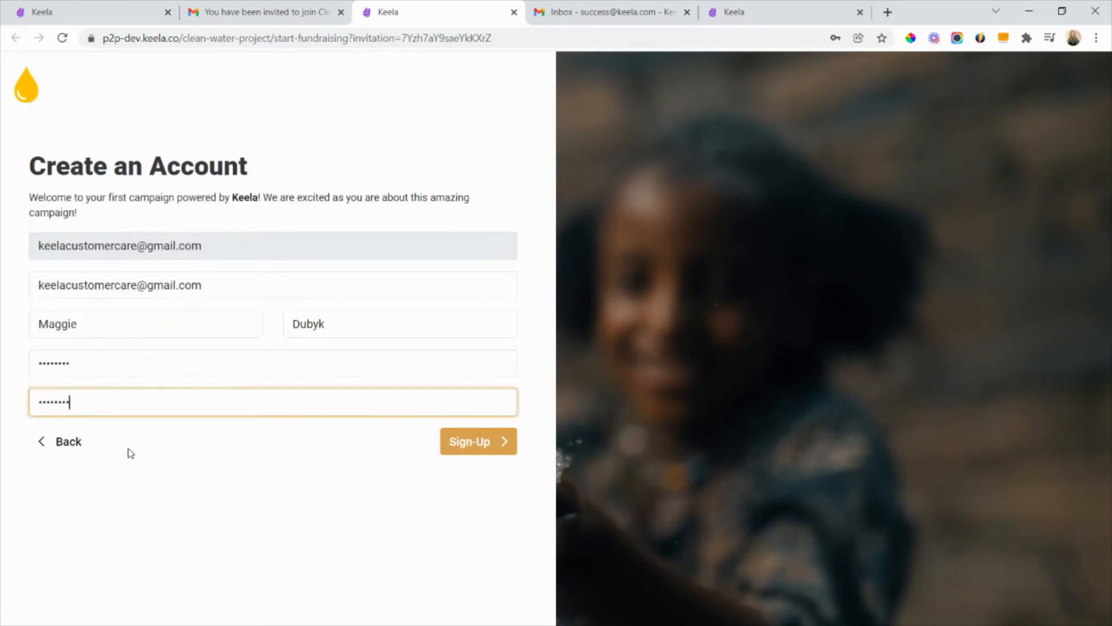
left_click(347, 539)
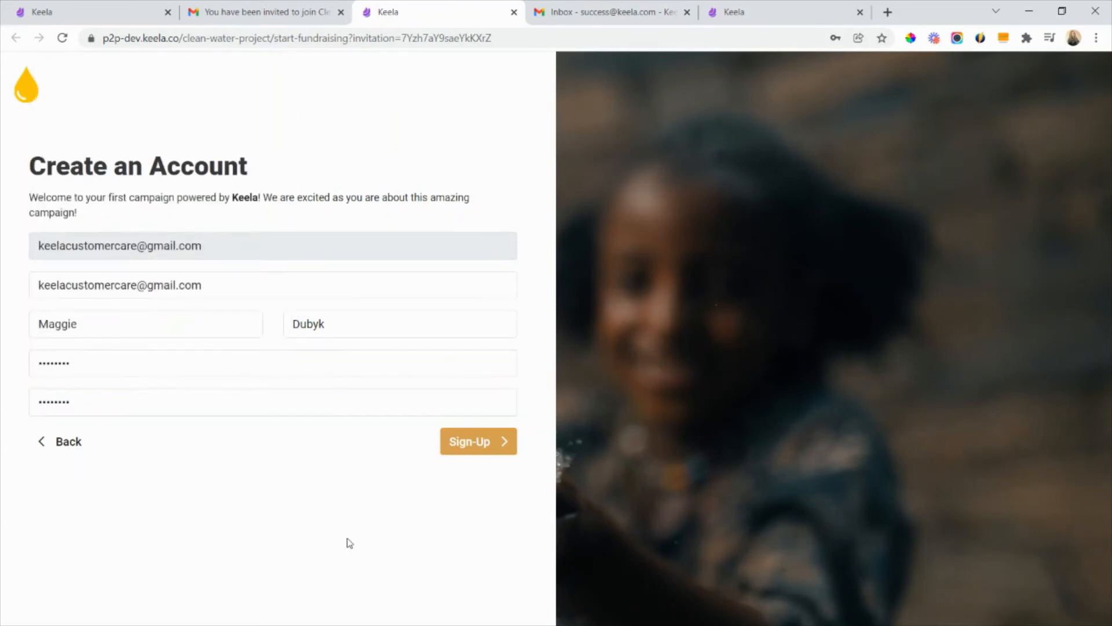
left_click(507, 442)
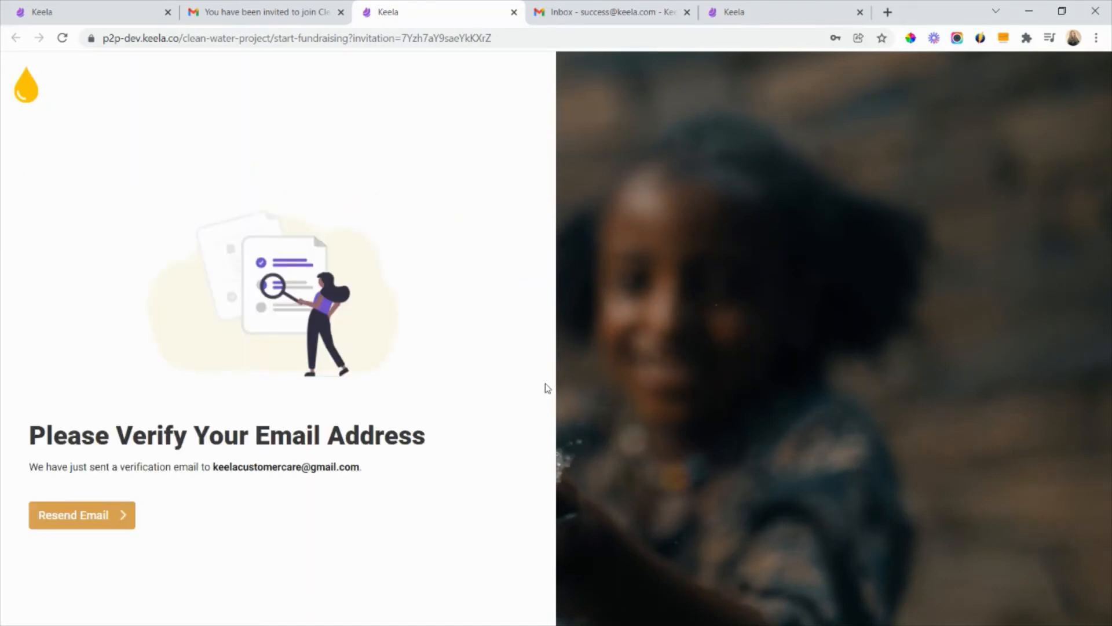
- Verify the fundraiser's email address through the Keela verification message in the Gmail inbox
left_click(318, 13)
left_click(93, 182)
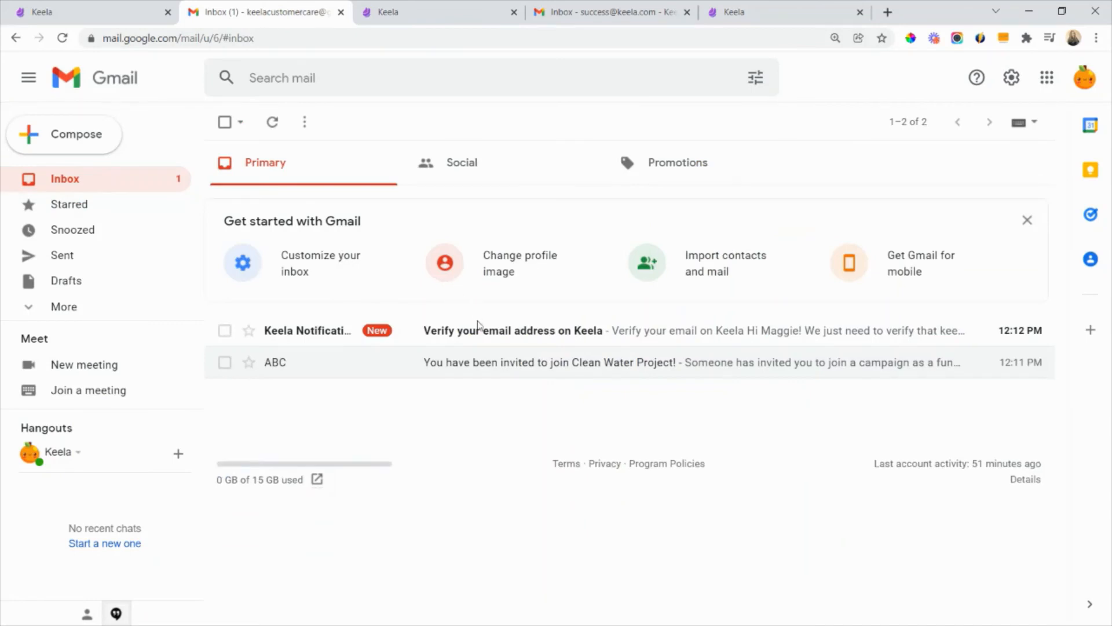
left_click(500, 336)
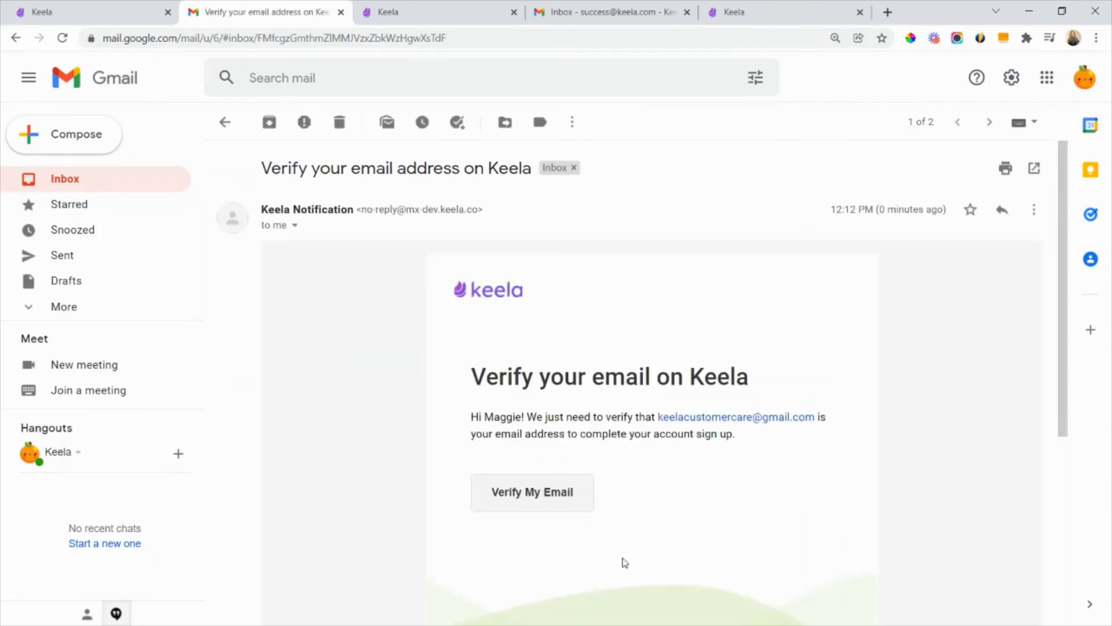
left_click(560, 499)
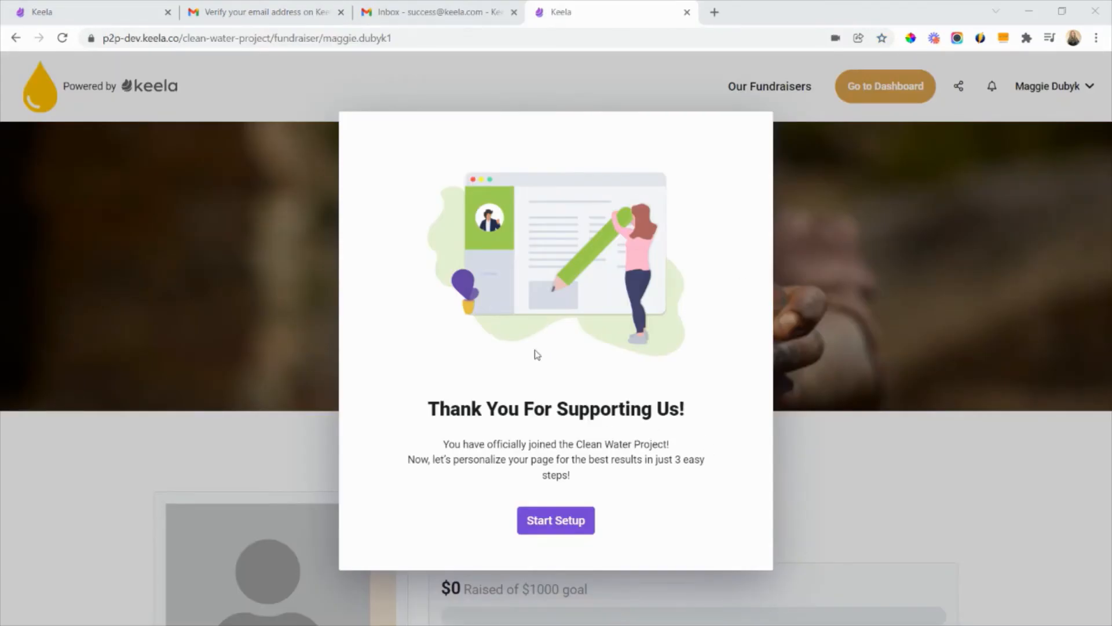
- Start the fundraiser page setup and upload a portrait photo as the profile picture, keeping the suggested crop
left_click(583, 526)
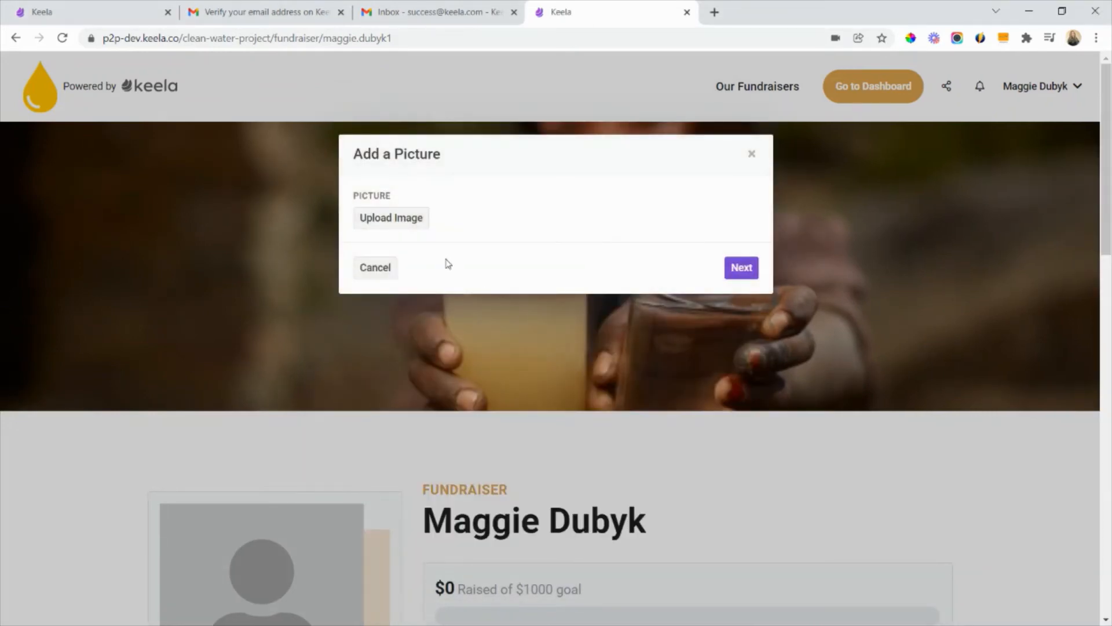
left_click(414, 223)
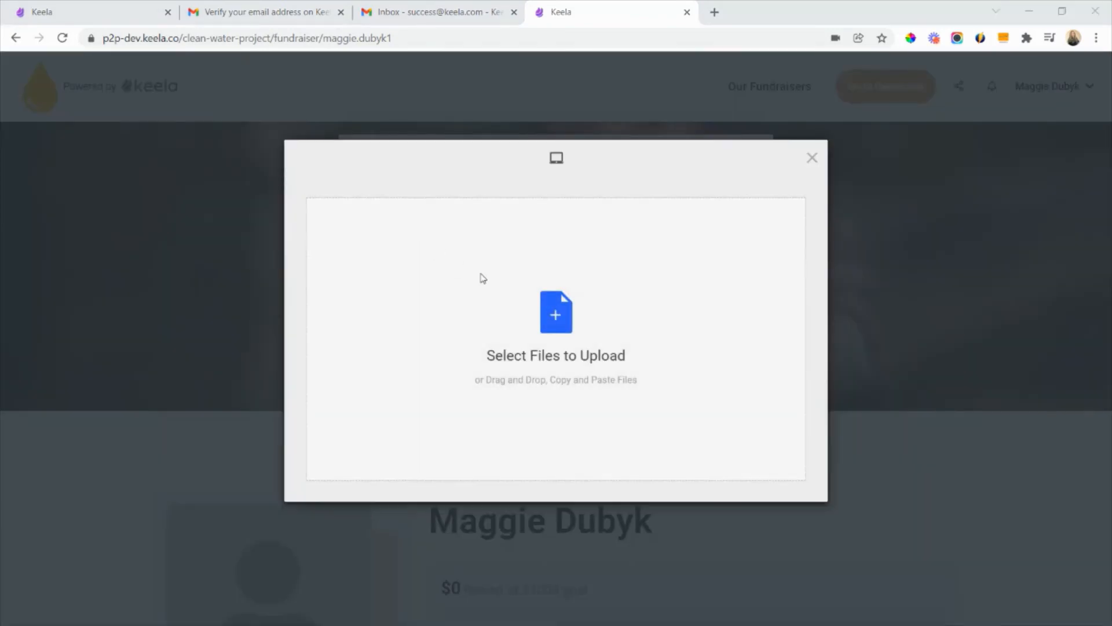
left_click(481, 278)
double_click(242, 200)
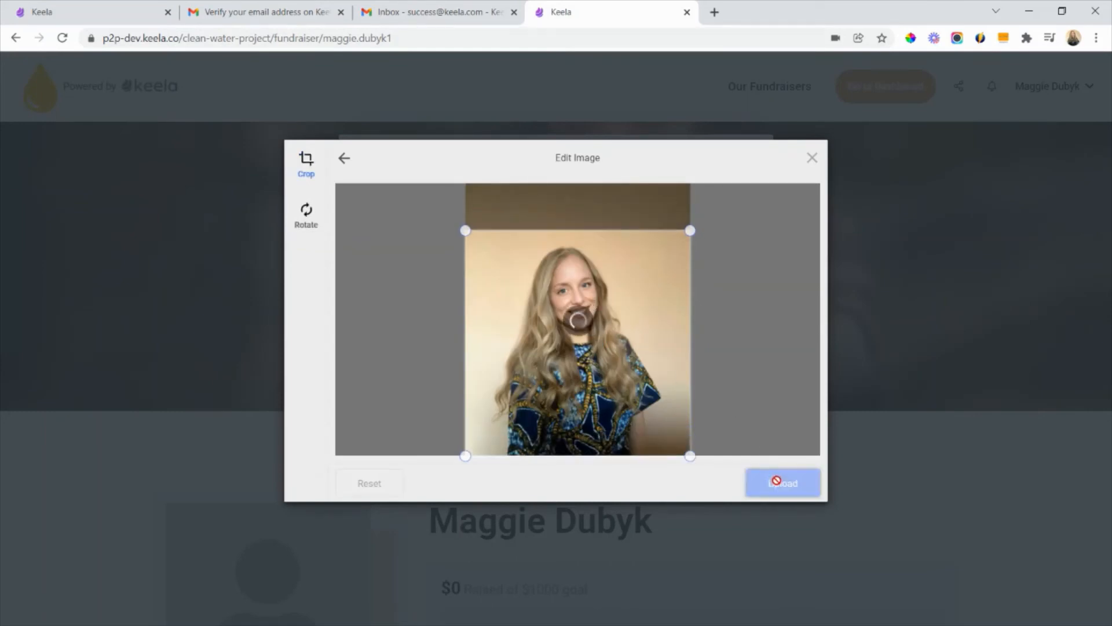
left_click(810, 483)
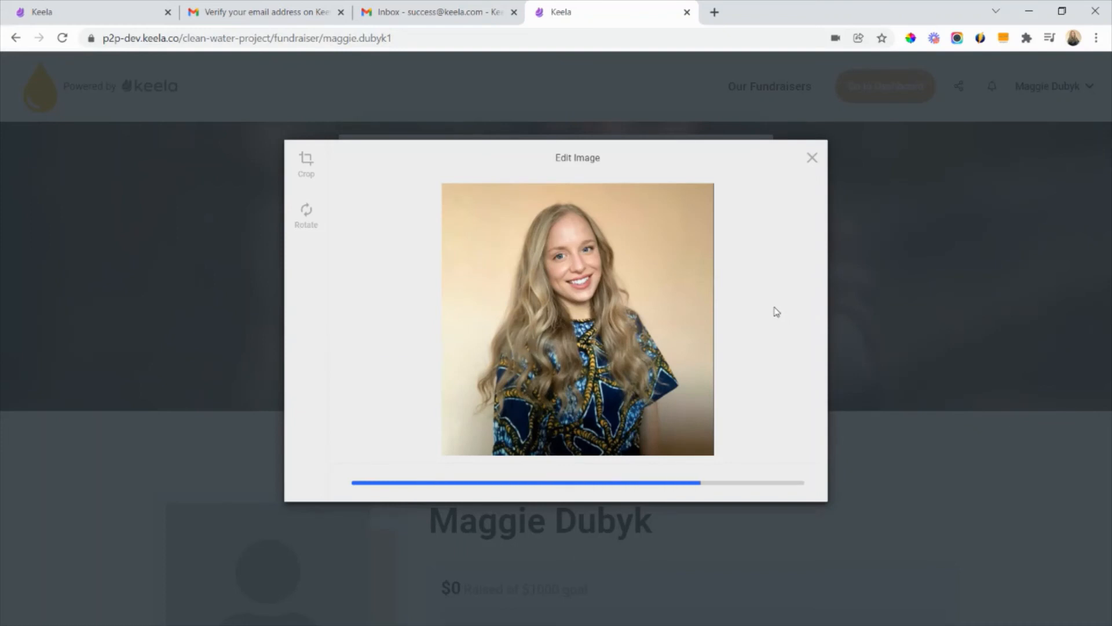
scroll(730, 347, "down", 3)
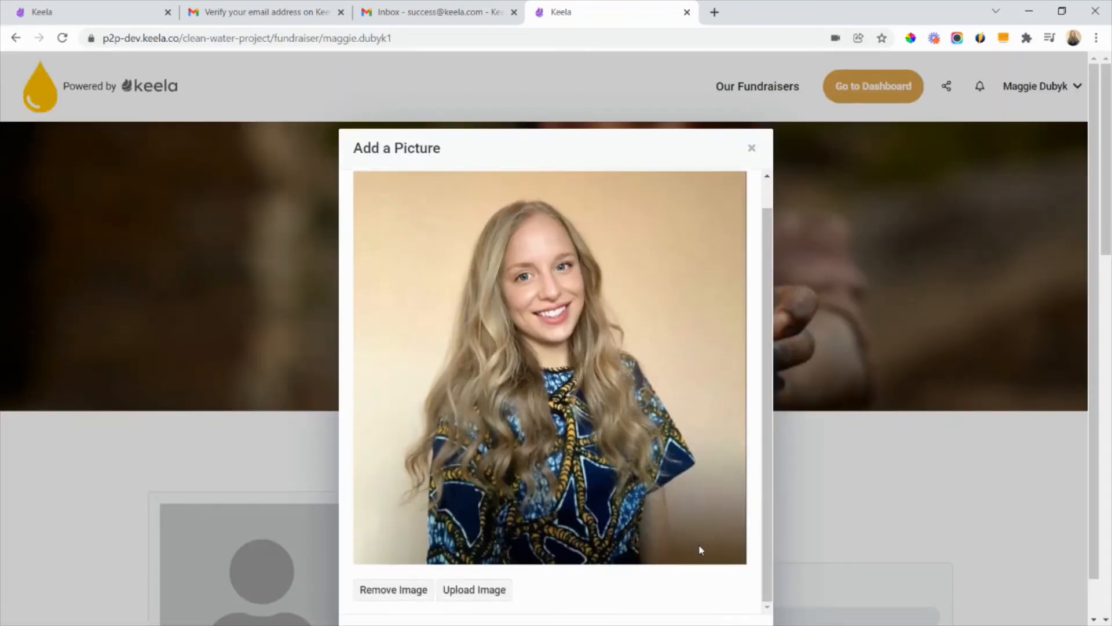
left_click(736, 602)
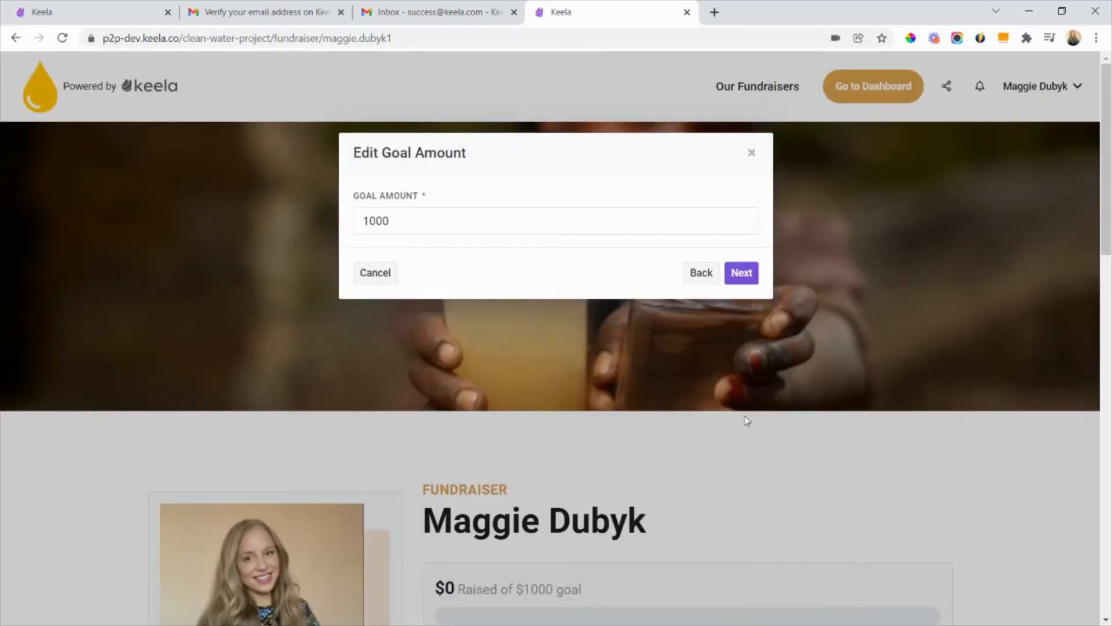
- Set the fundraiser's goal amount to 3000 and continue to the story
left_click(448, 219)
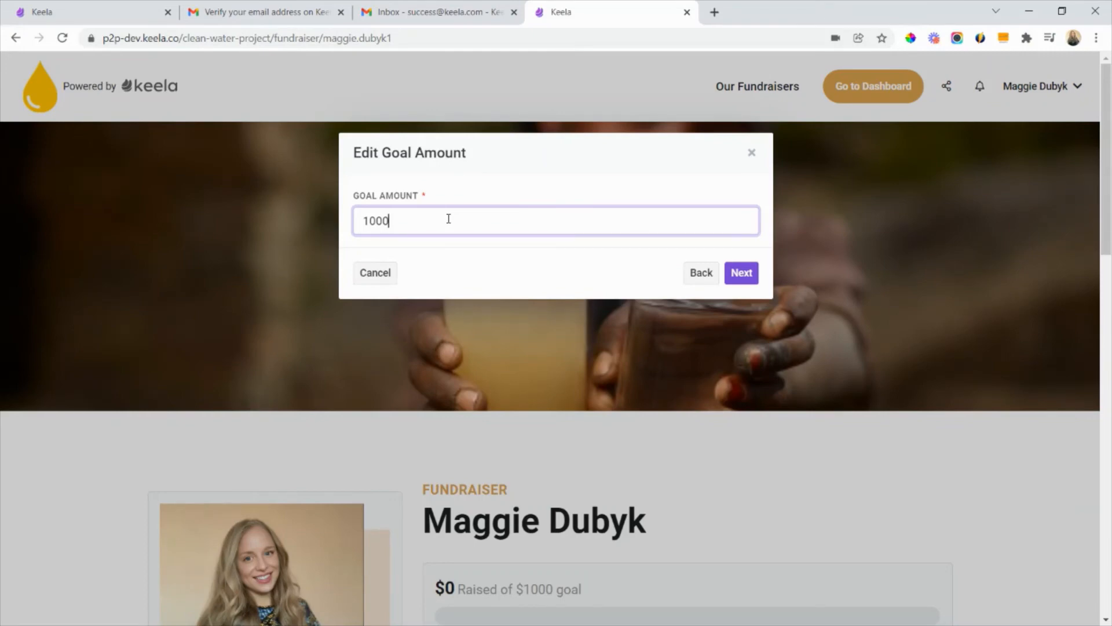
key("BackSpace")
key("BackSpace")
type("3000")
left_click(749, 272)
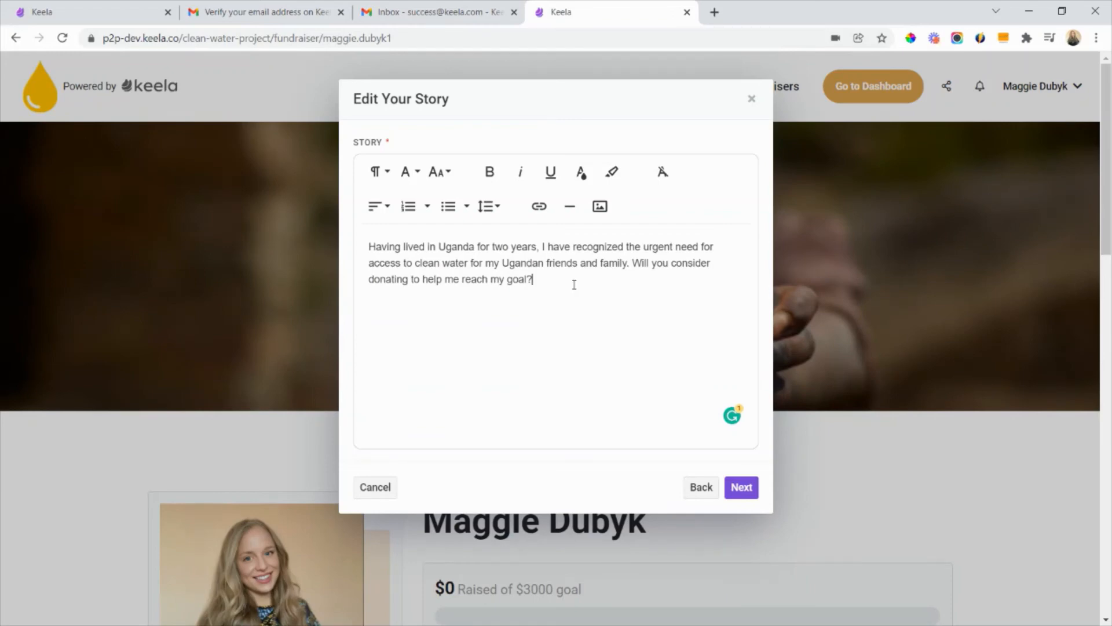
- Submit the story about clean water in Uganda, check the optional image and video choices, and save the page setup
left_click(738, 488)
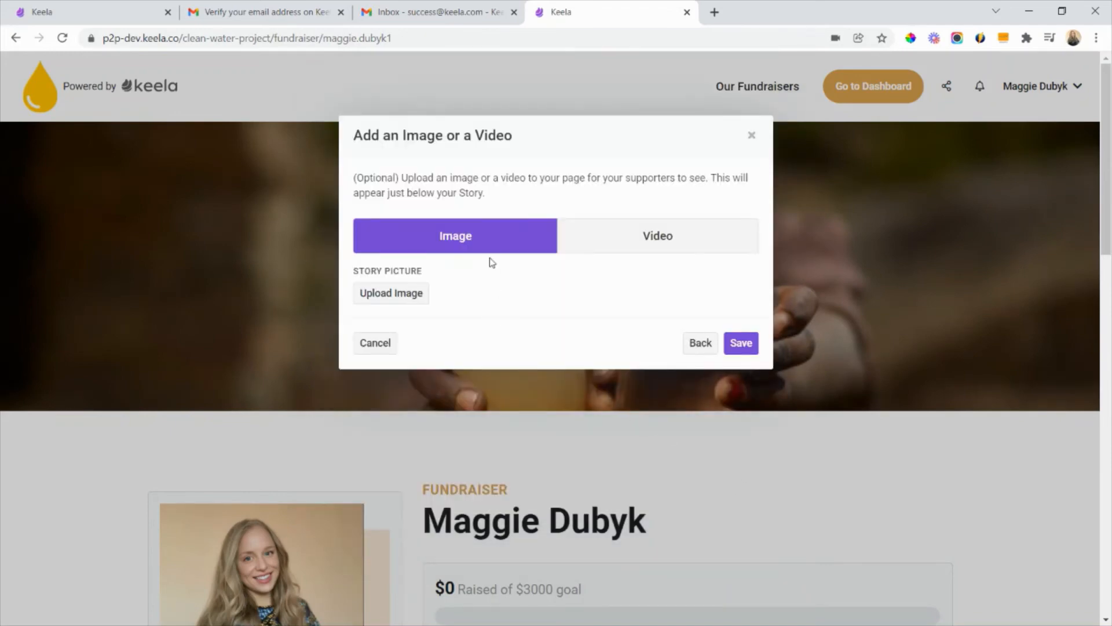
left_click(663, 249)
left_click(500, 192)
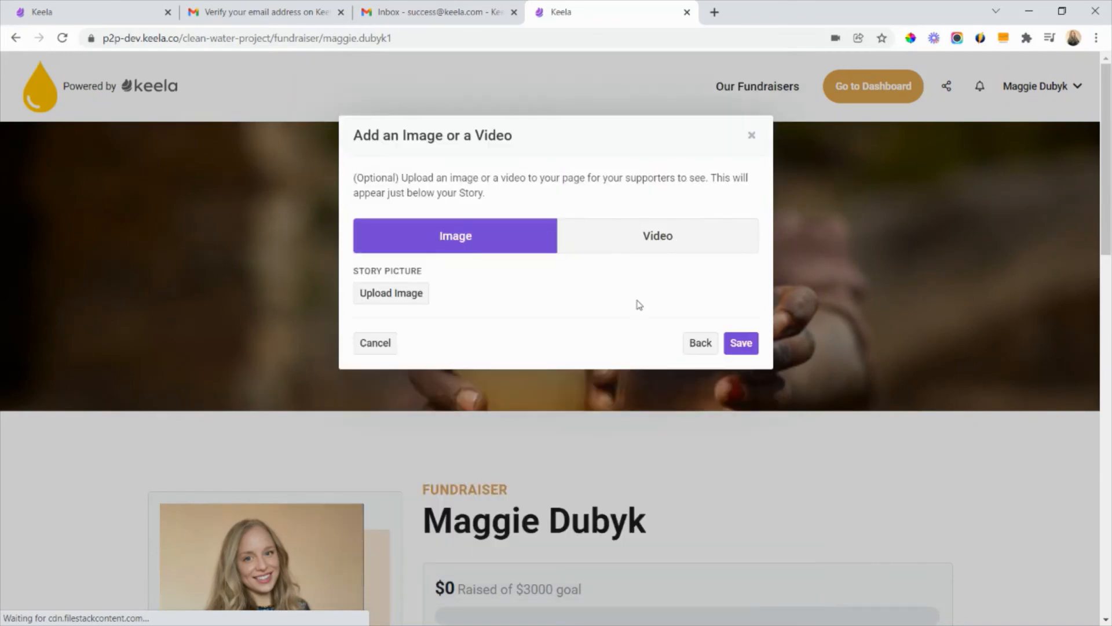
left_click(741, 343)
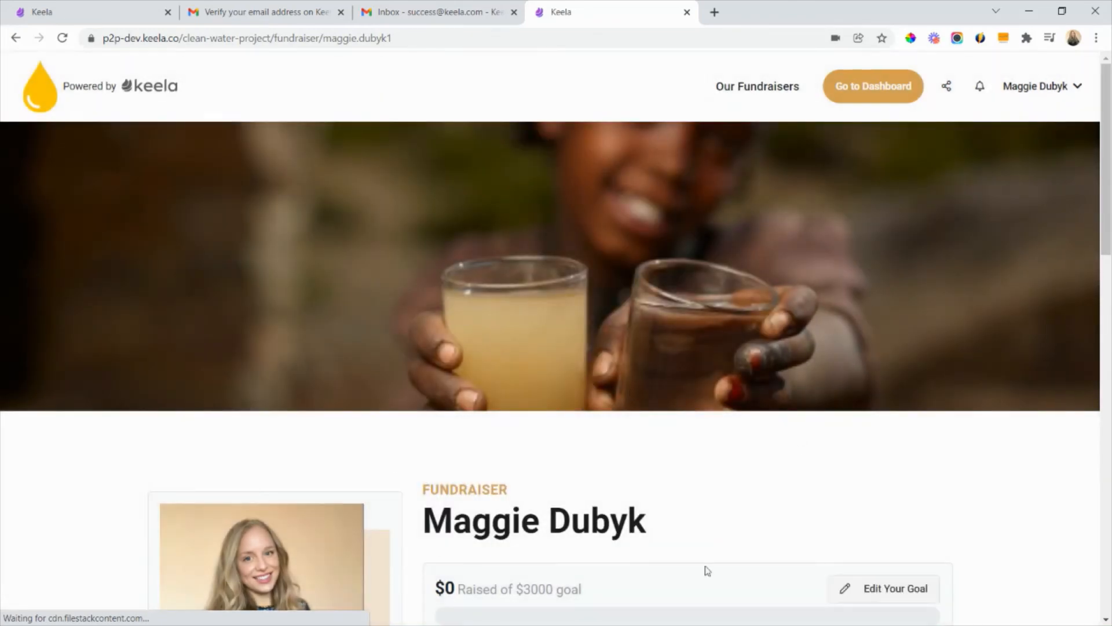
- Look over the finished fundraiser page, including its goal, donation and sharing options, and story
scroll(712, 316, "down", 6)
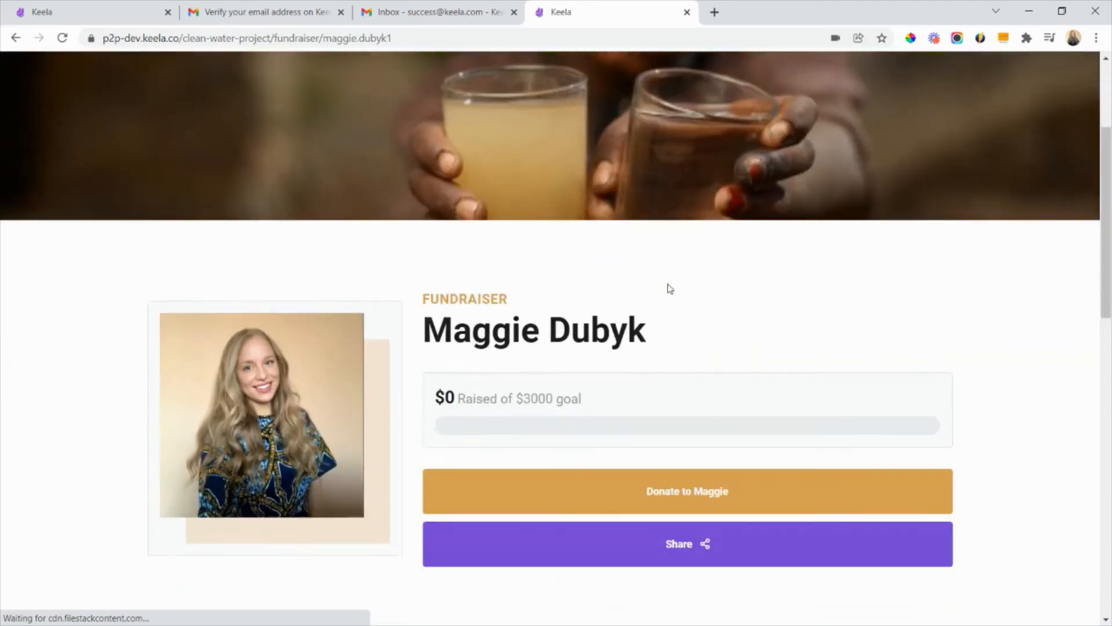
scroll(687, 334, "down", 7)
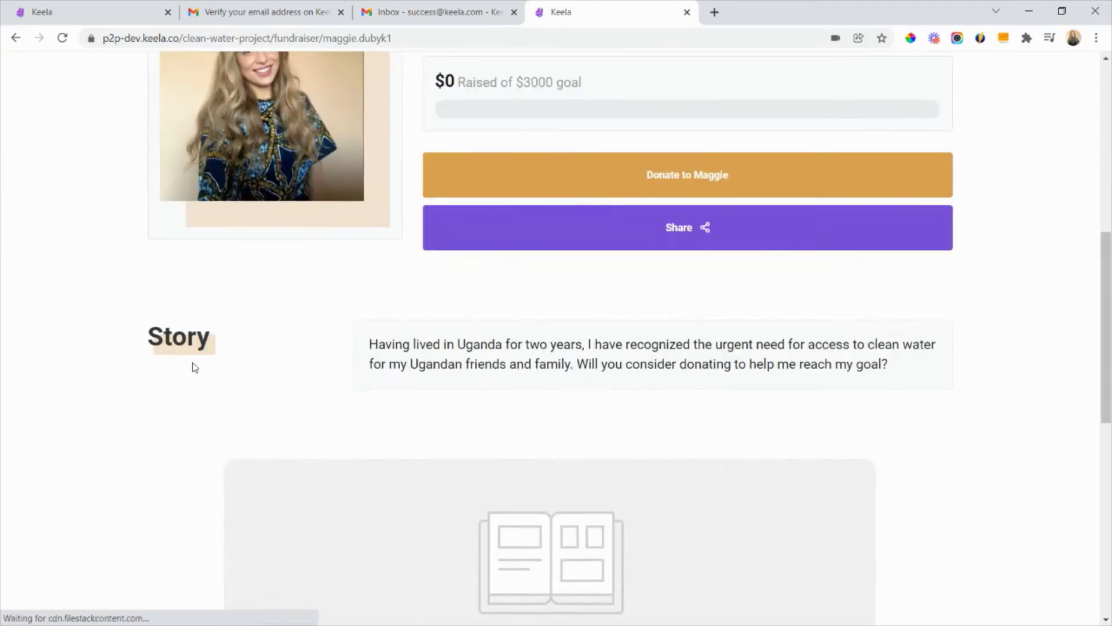
scroll(583, 362, "up", 13)
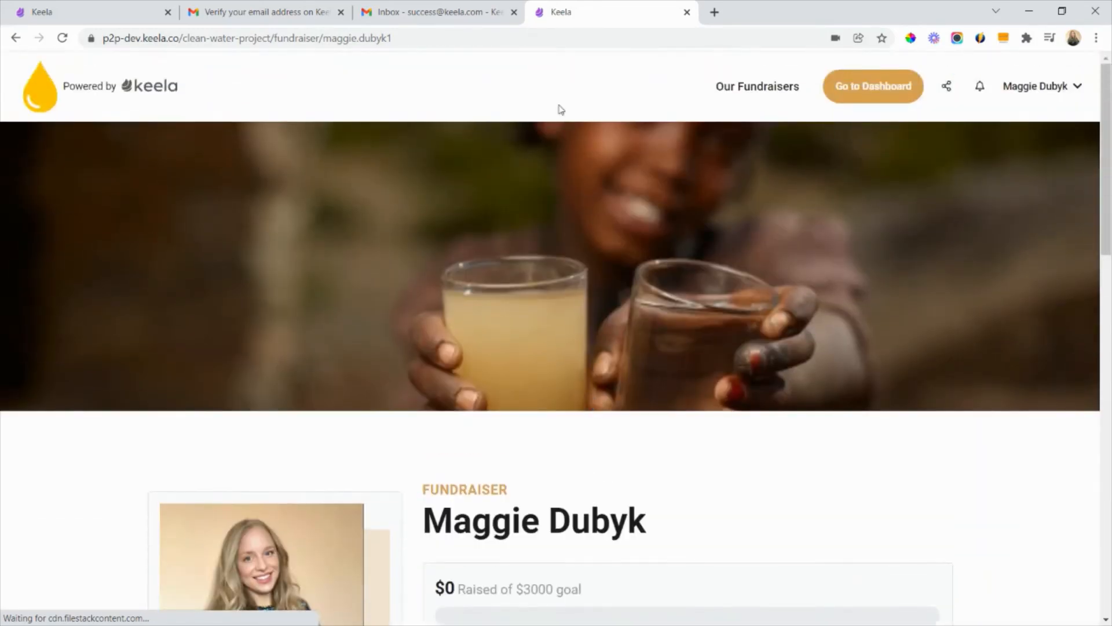
- Highlight the fundraiser page's web address and open the page's sharing options
left_click(296, 36)
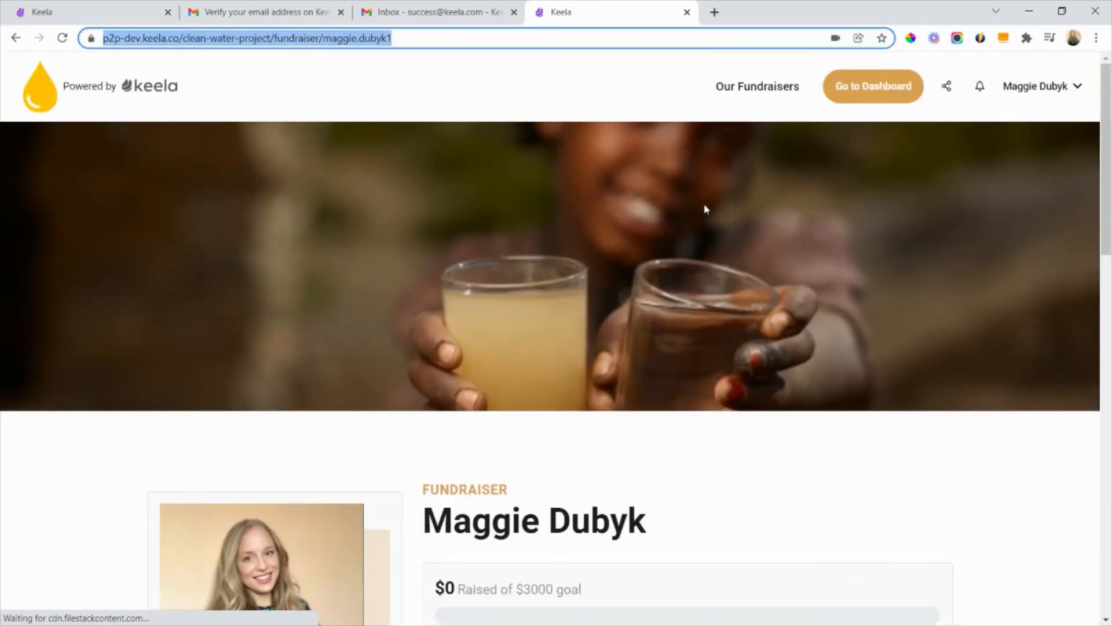
left_click(814, 535)
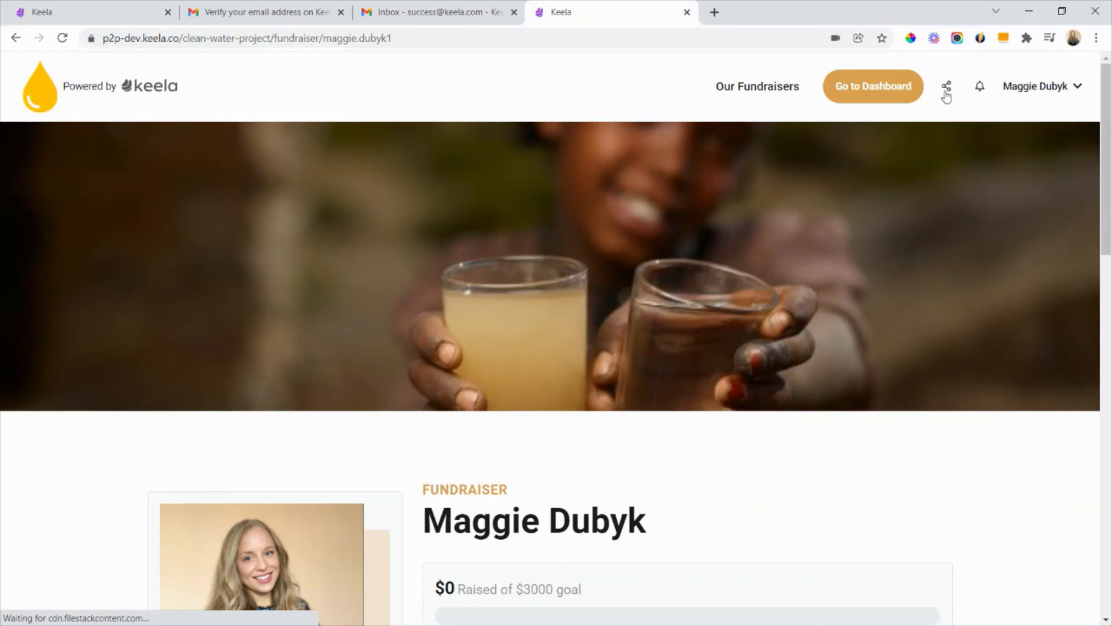
left_click(947, 88)
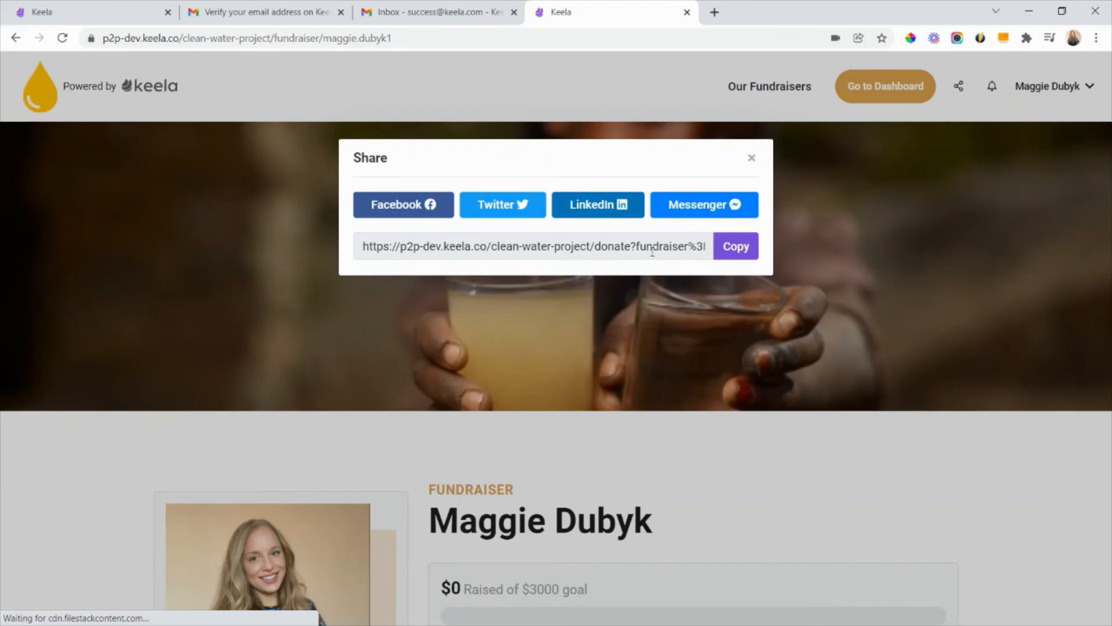
- Close the sharing options, then view the fundraiser's dashboard and the available email templates
left_click(752, 158)
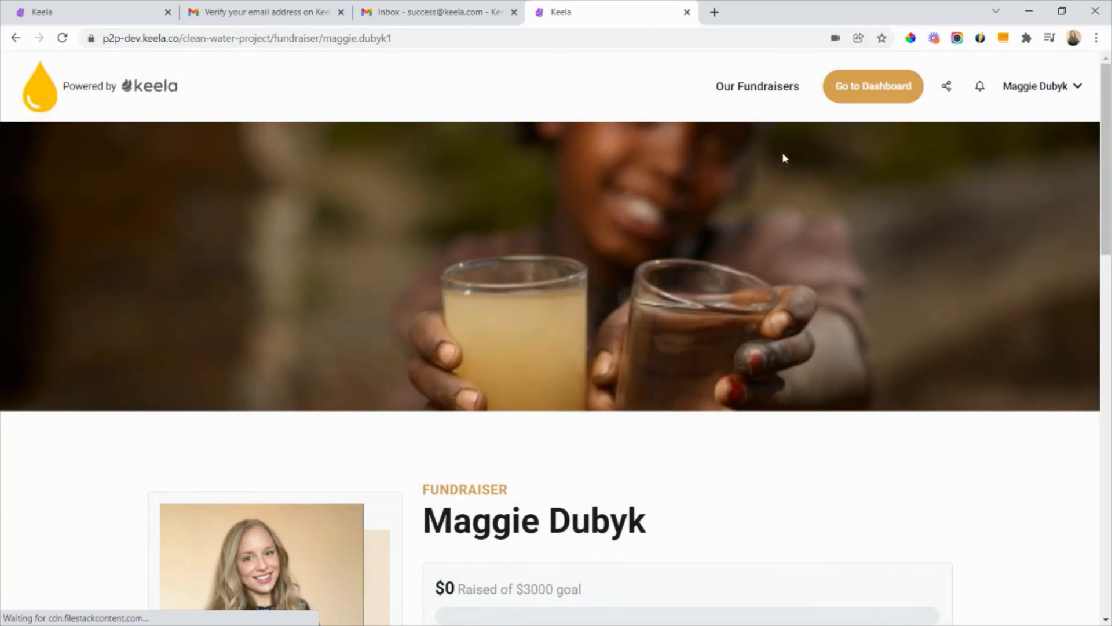
left_click(868, 90)
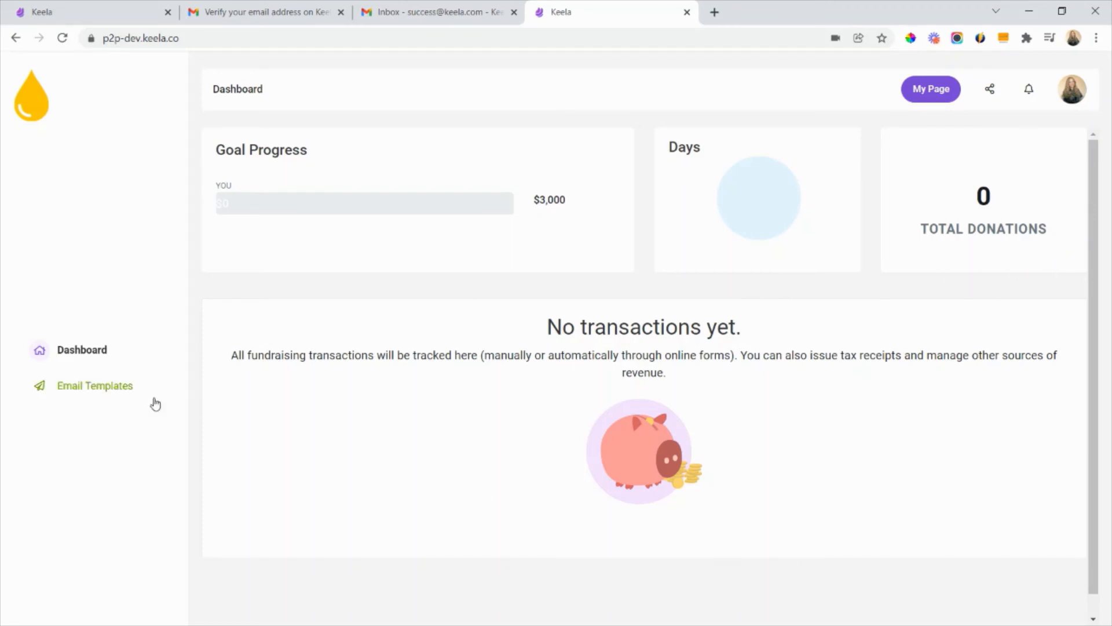
left_click(106, 394)
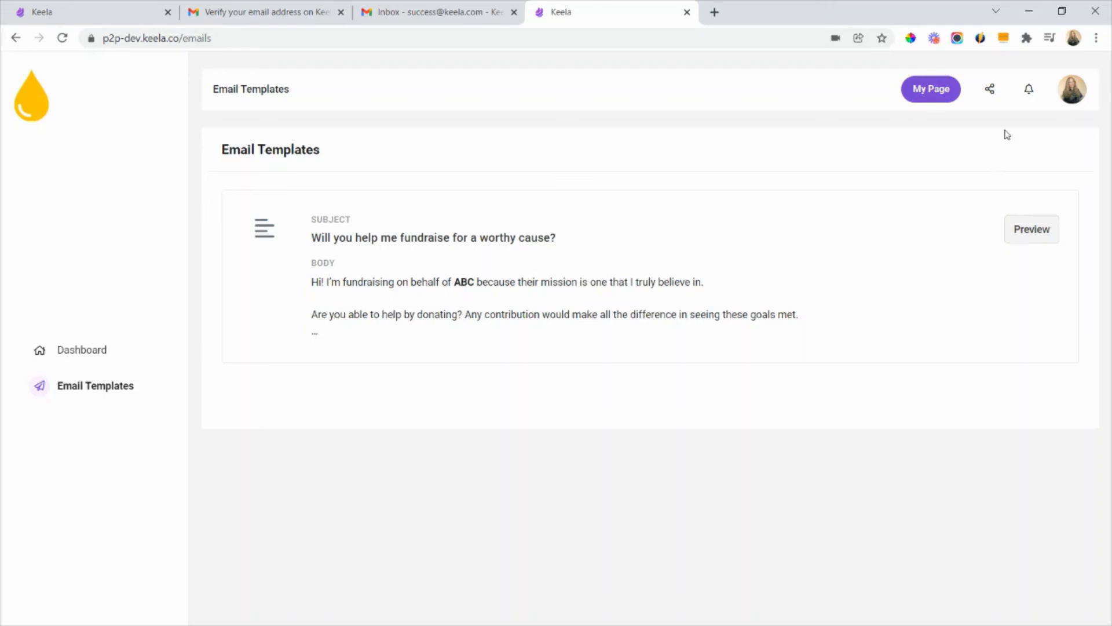
- Return to the fundraiser's personal page and check its notifications
left_click(936, 92)
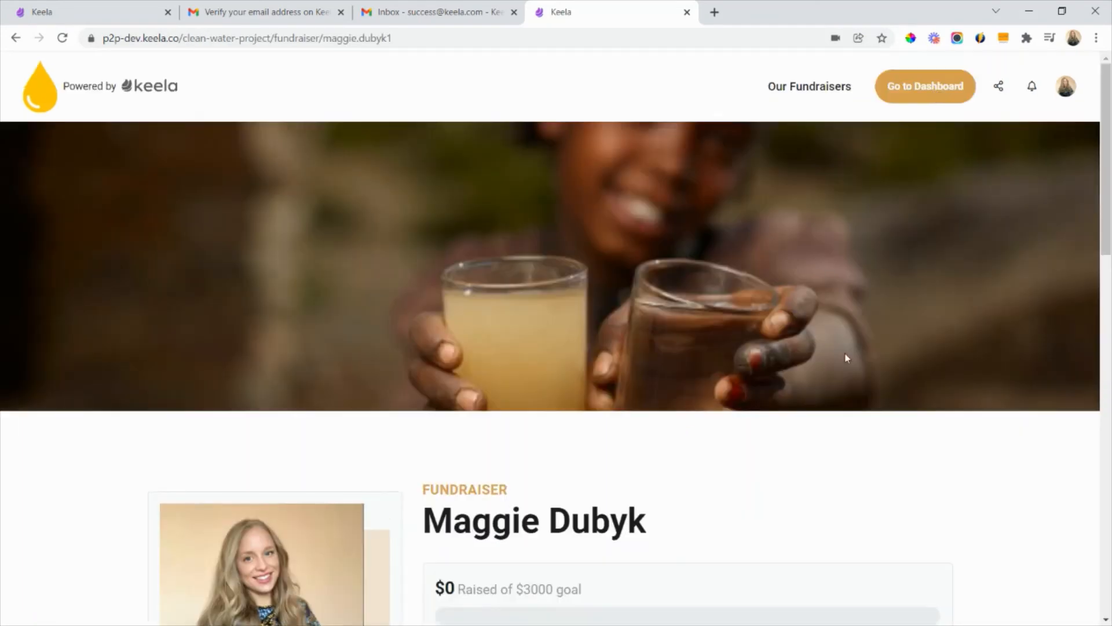
scroll(887, 301, "down", 1)
scroll(938, 220, "up", 1)
left_click(1033, 88)
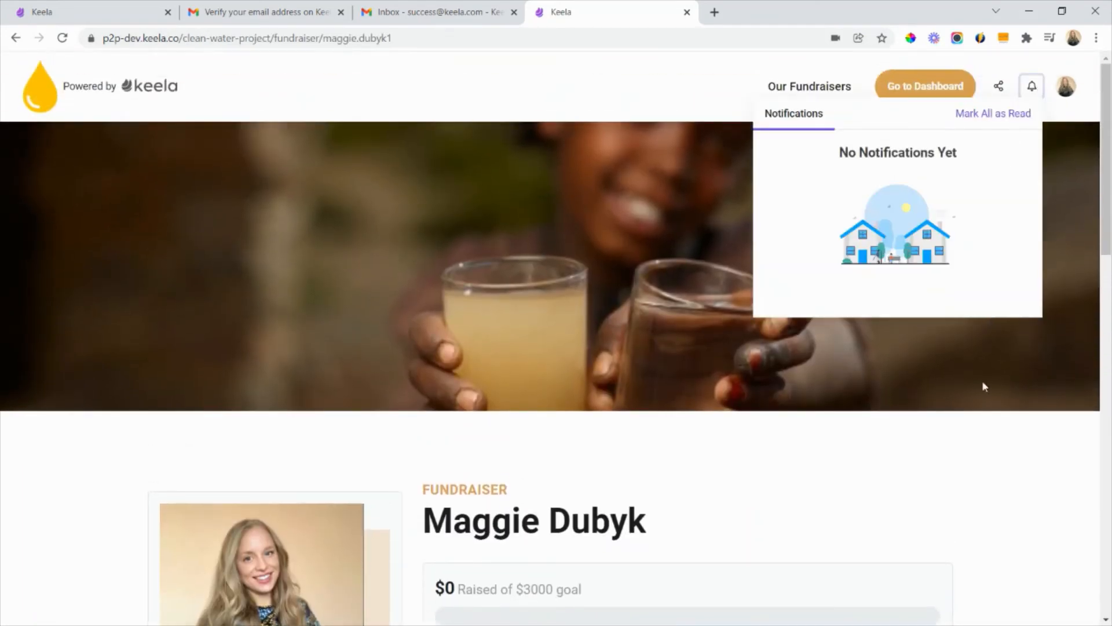
left_click(974, 466)
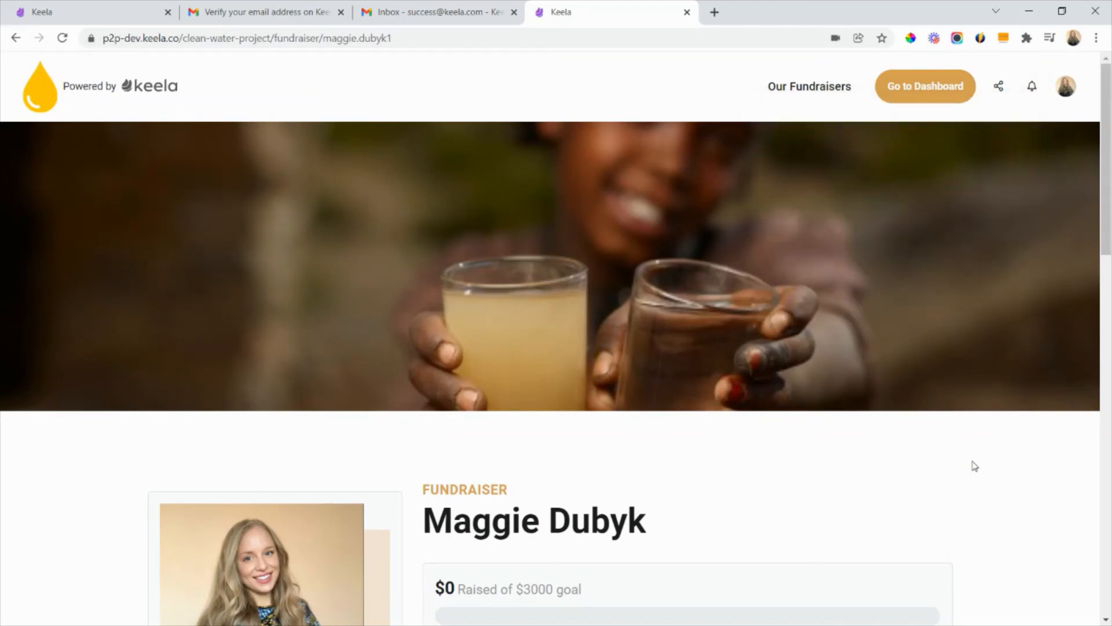
- Open the fundraiser's personal settings and review the personal details, email settings and personal information
left_click(1068, 89)
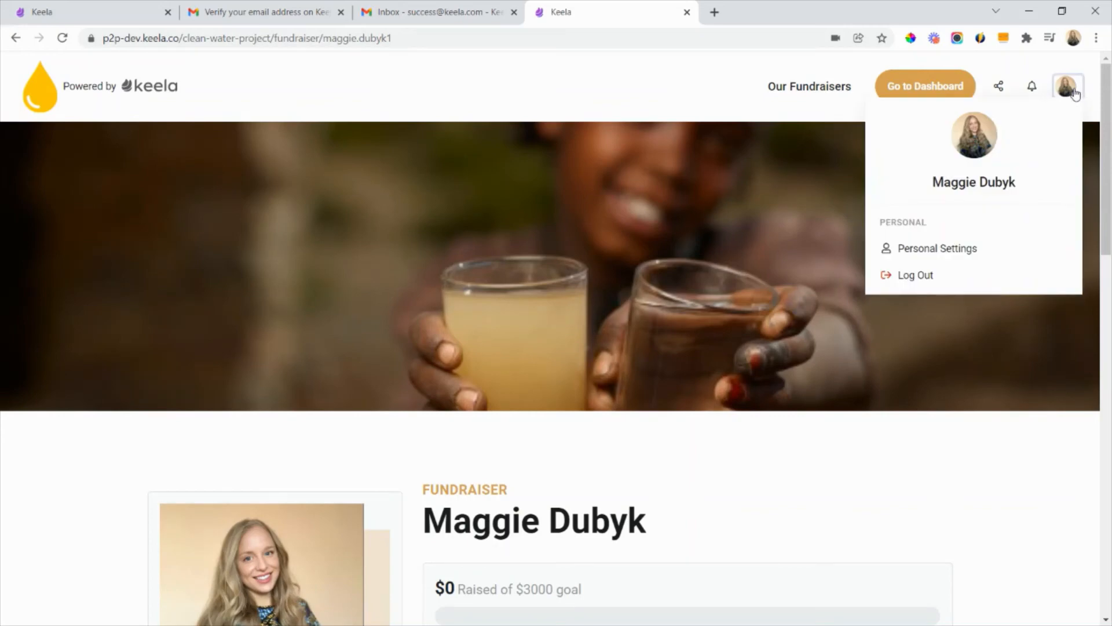
left_click(960, 259)
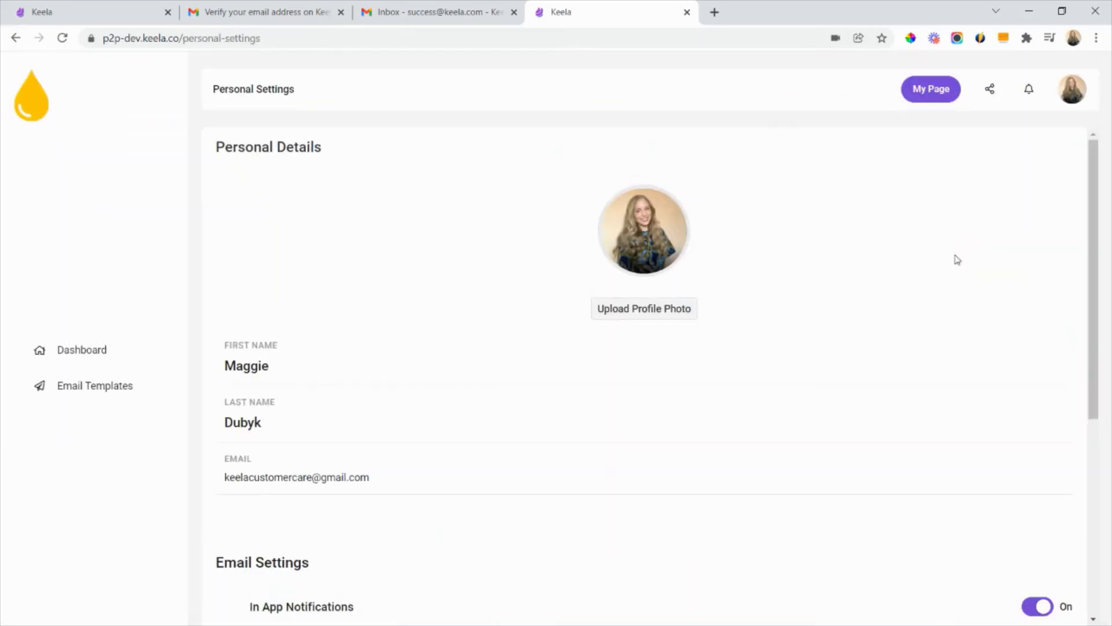
scroll(324, 376, "down", 3)
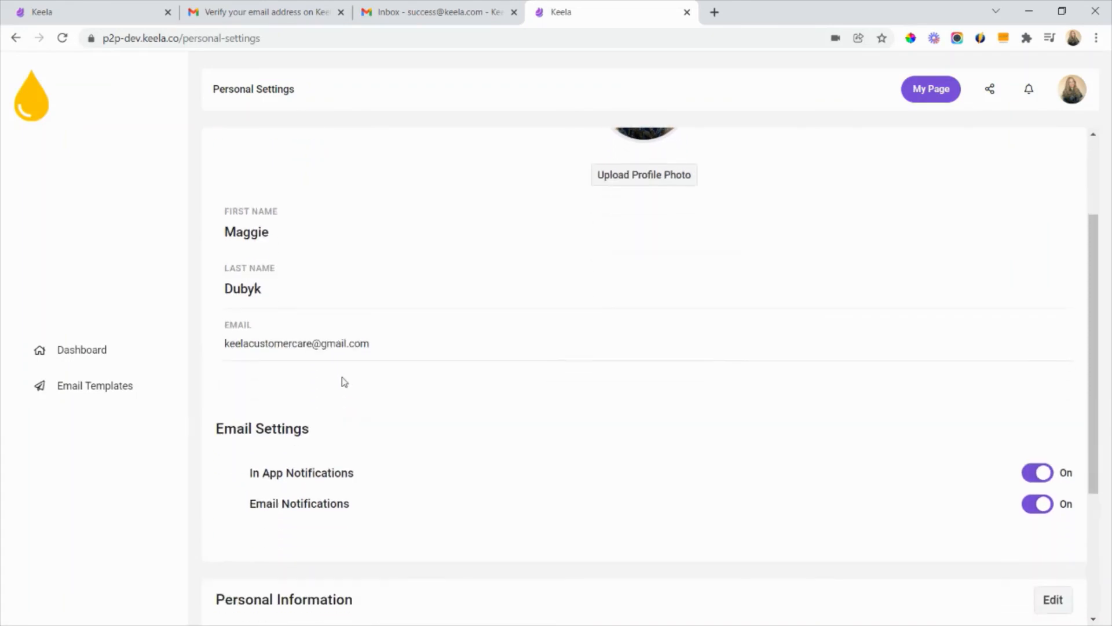
left_click_drag(347, 413, 222, 417)
left_click(448, 450)
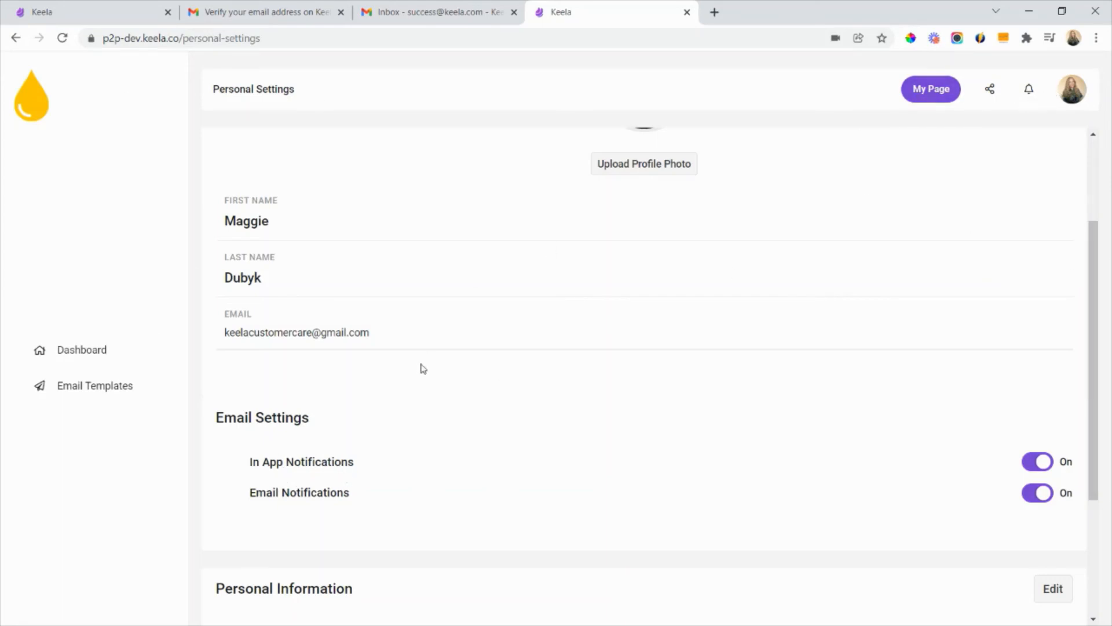
scroll(419, 367, "down", 1)
scroll(340, 434, "down", 2)
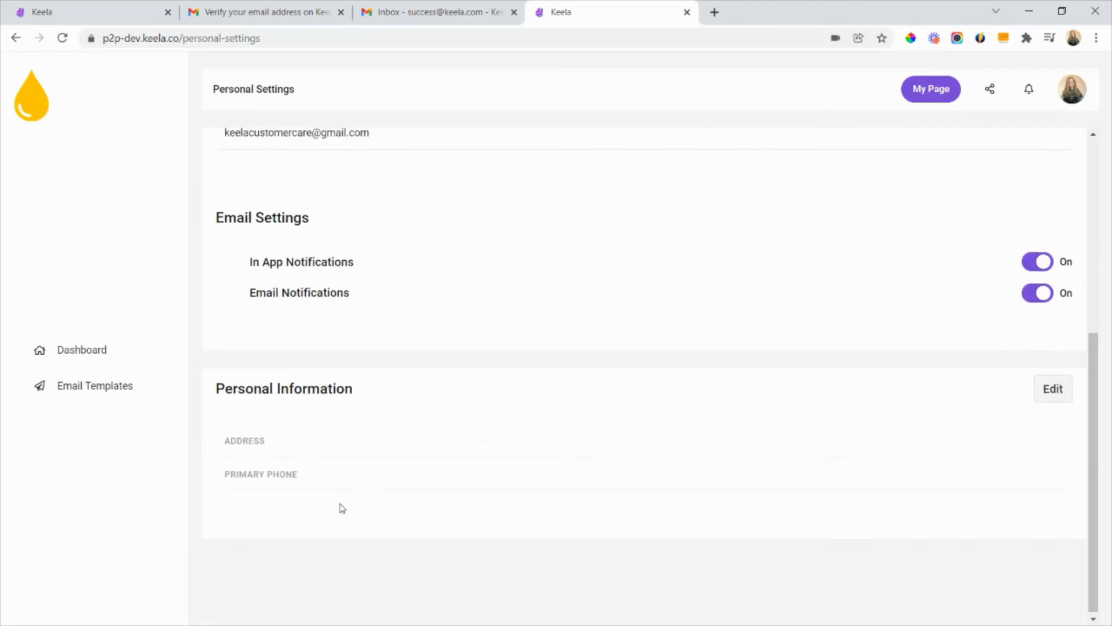
scroll(340, 492, "up", 5)
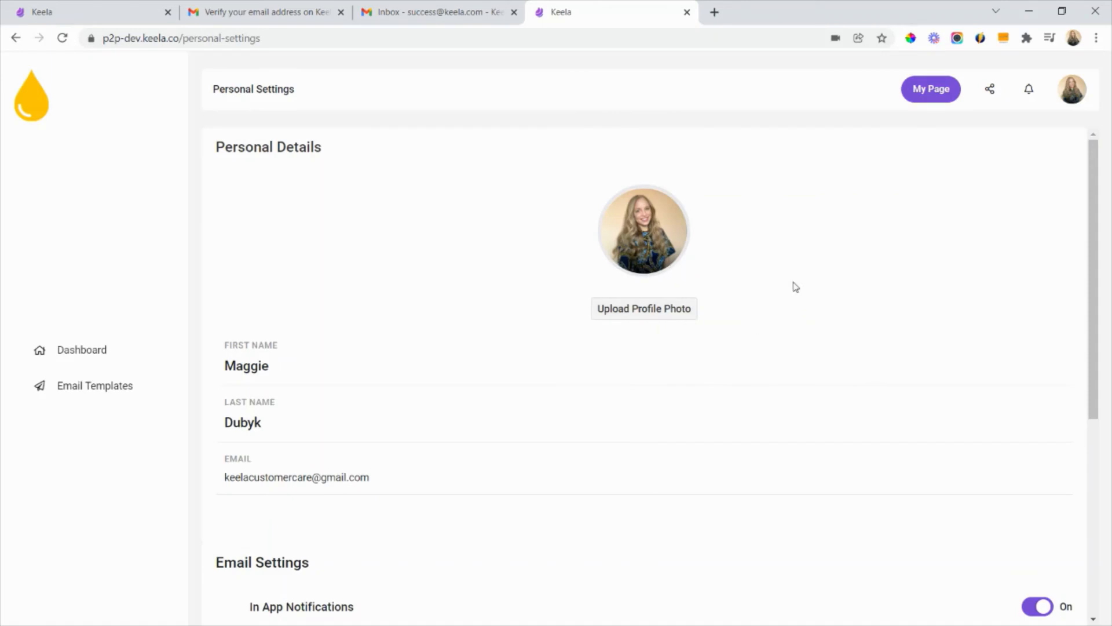
- Log out of the fundraiser account and open the Clean Water Project campaign's list of individual fundraisers in the organization's Keela account
left_click(1069, 93)
left_click(933, 284)
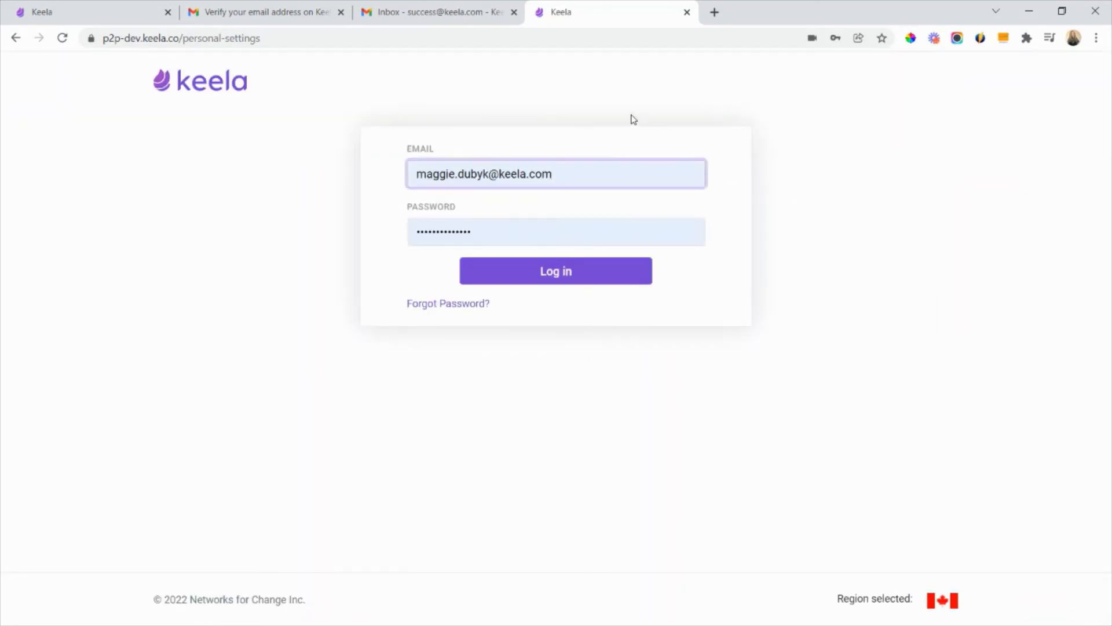
left_click(98, 19)
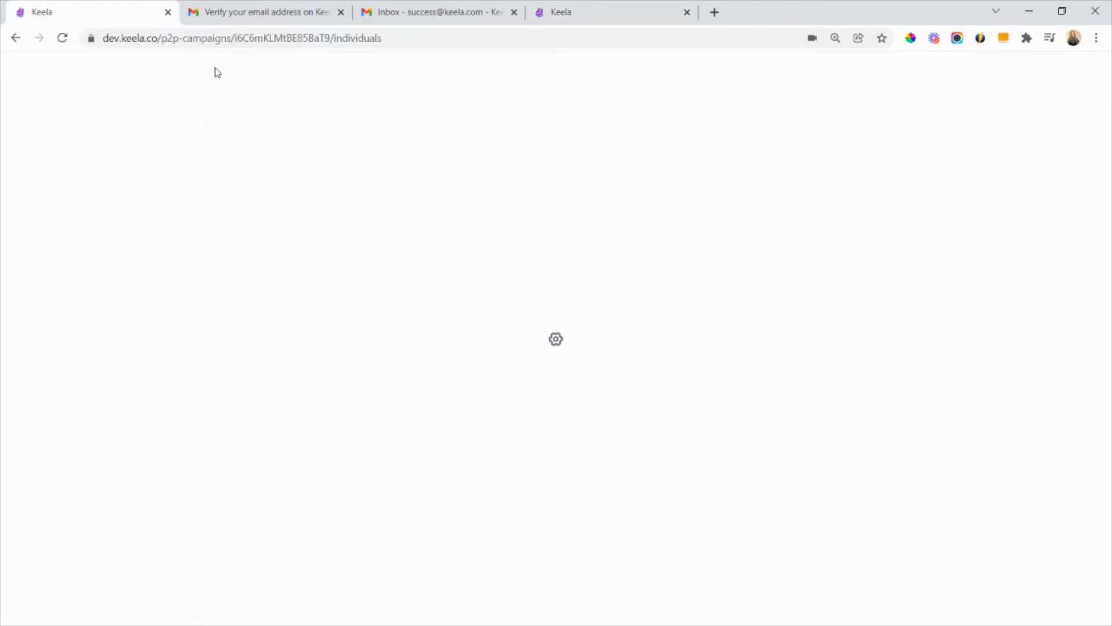
left_click(410, 37)
double_click(413, 38)
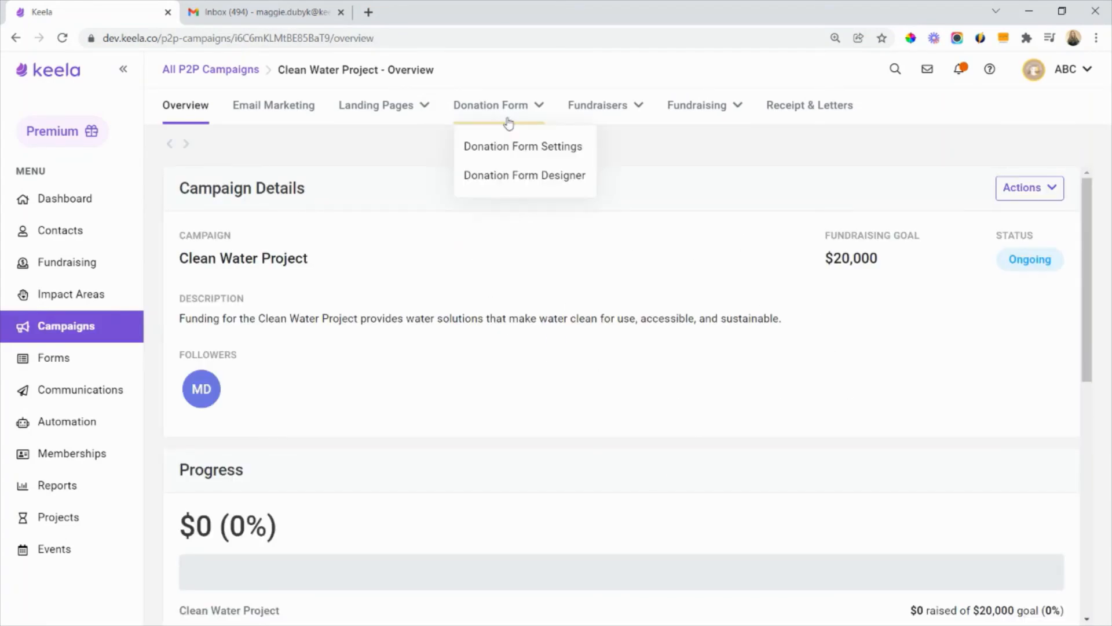
mouse_move(610, 118)
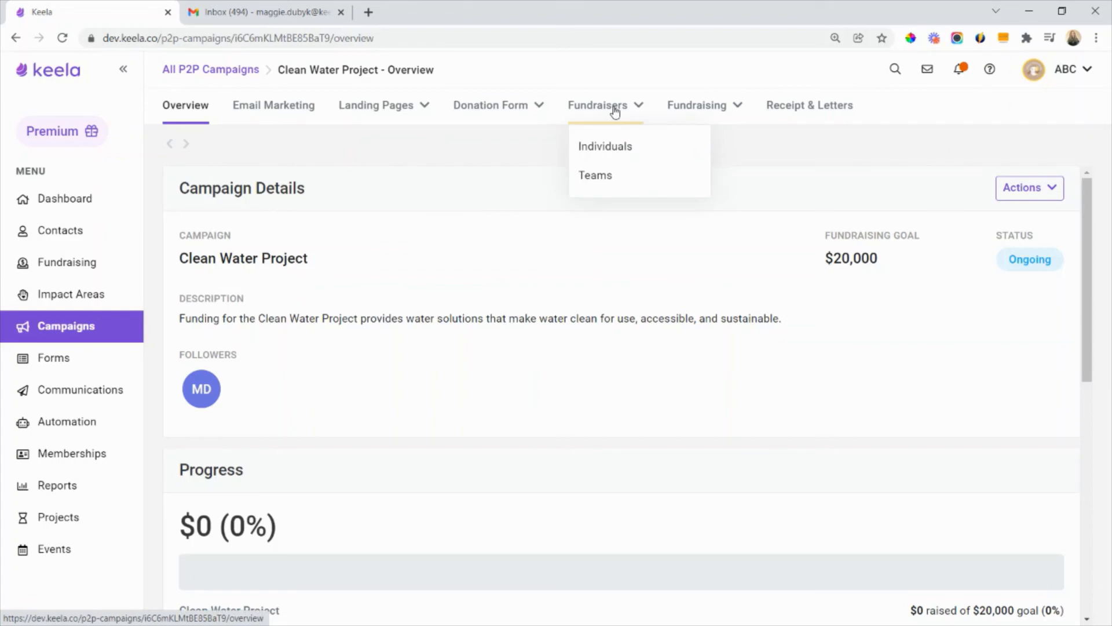
left_click(615, 146)
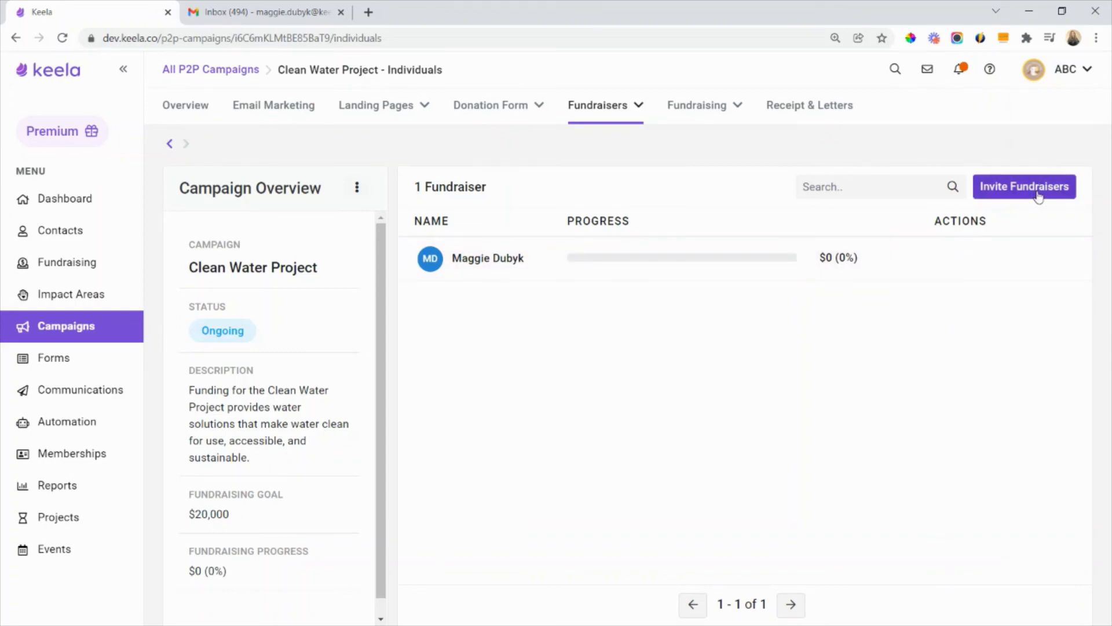
- Create a fundraising team named Vancouver Fundraisers for the Clean Water Project campaign
mouse_move(622, 120)
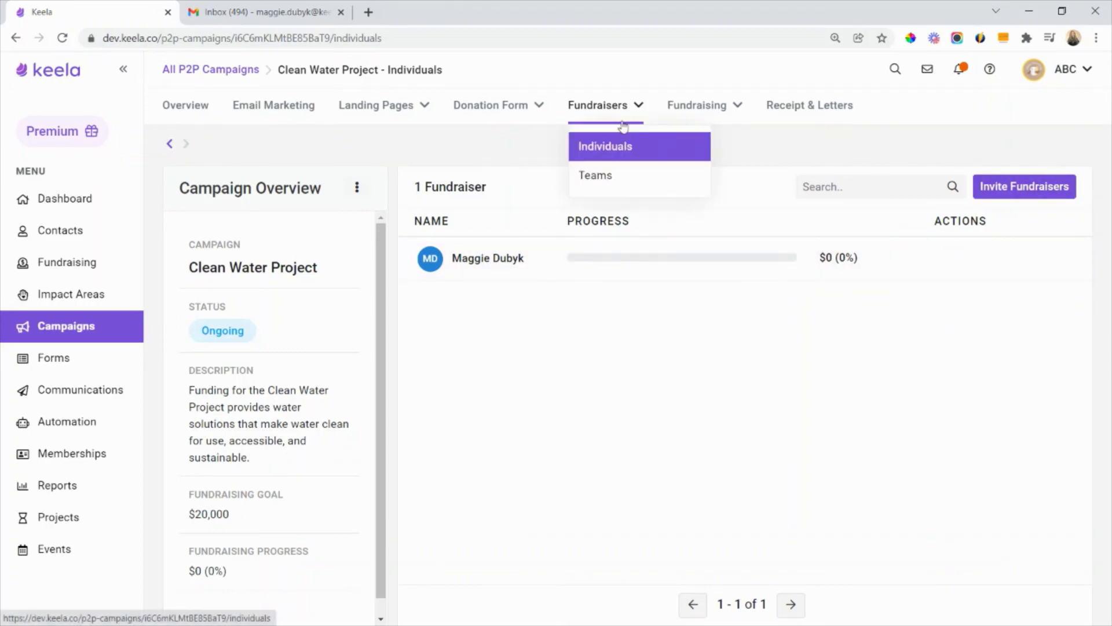
left_click(625, 176)
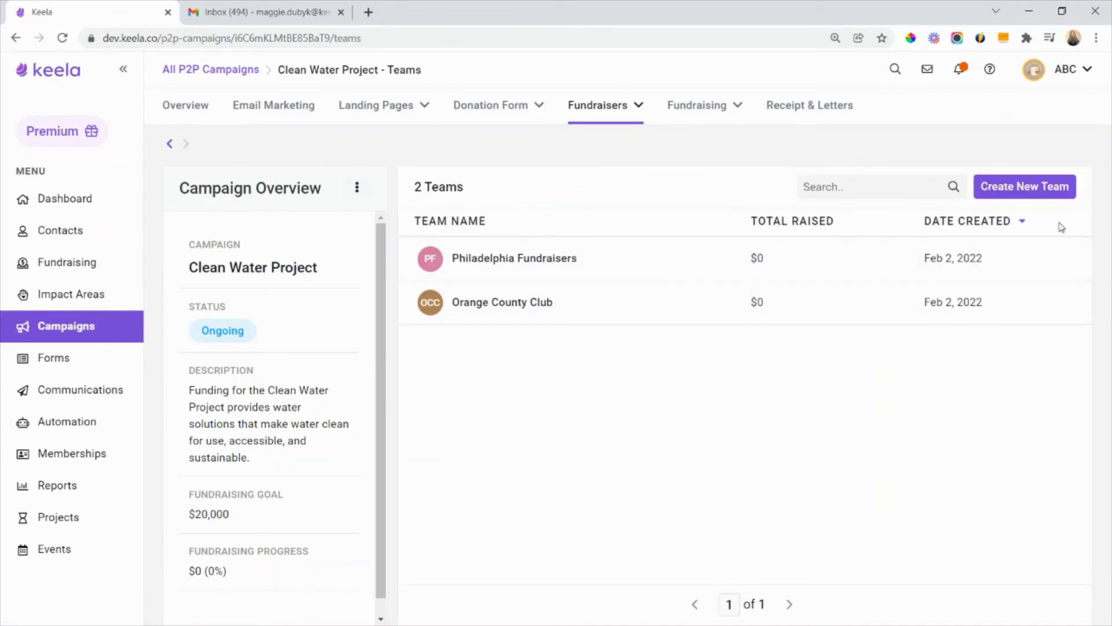
left_click(1060, 193)
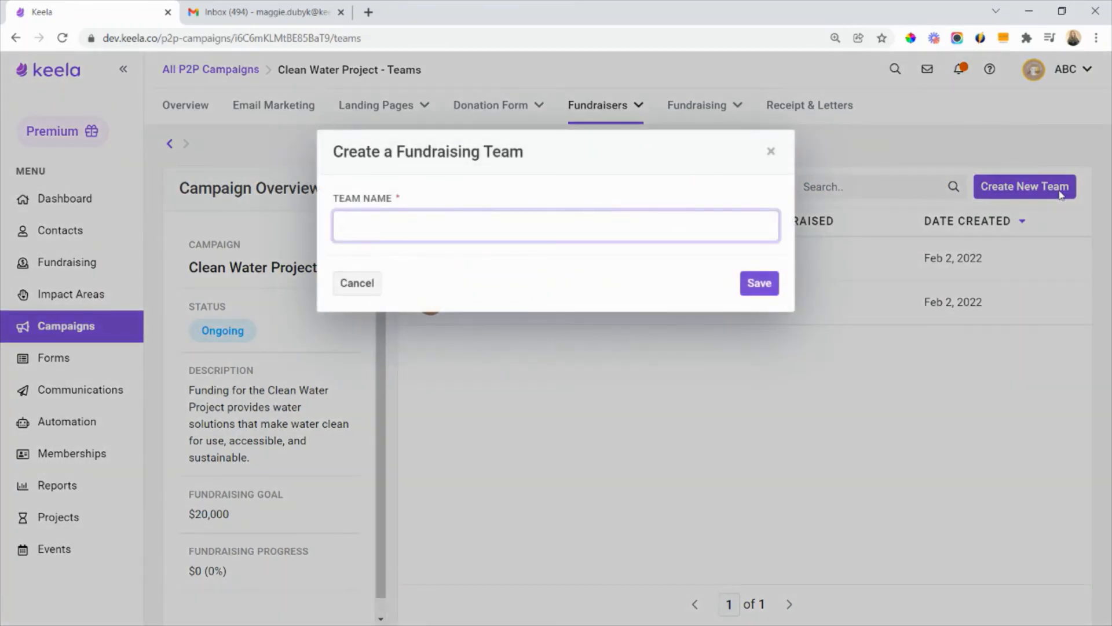
type("Vancouver Fundraisers")
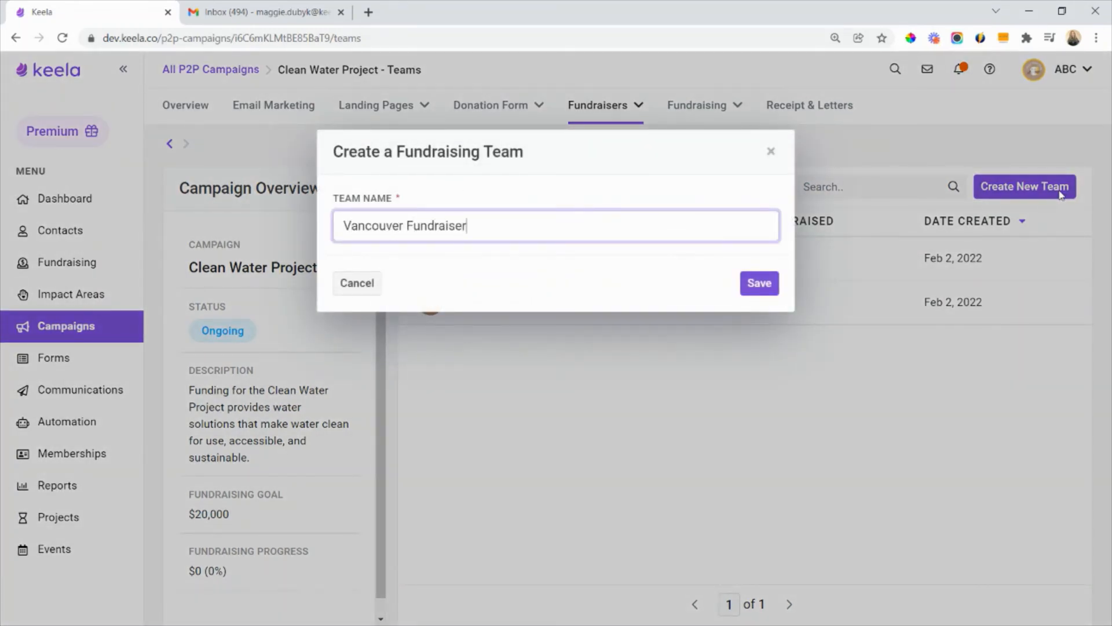
left_click(758, 282)
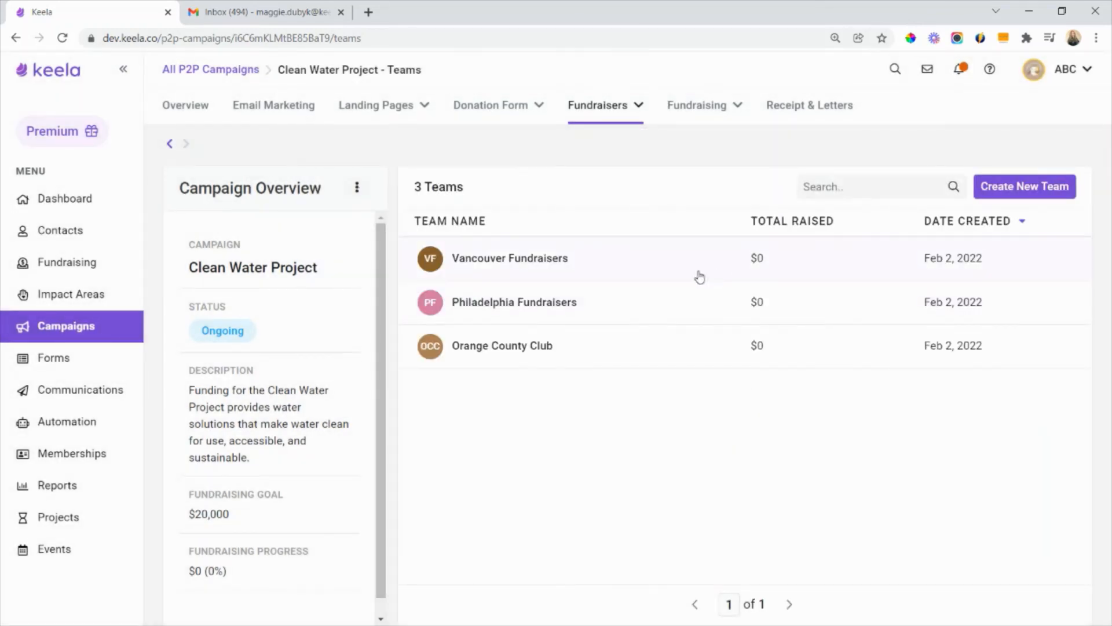
- Invite a member to the Vancouver Fundraisers team by entering the person's email address and sending the invitation
left_click(752, 262)
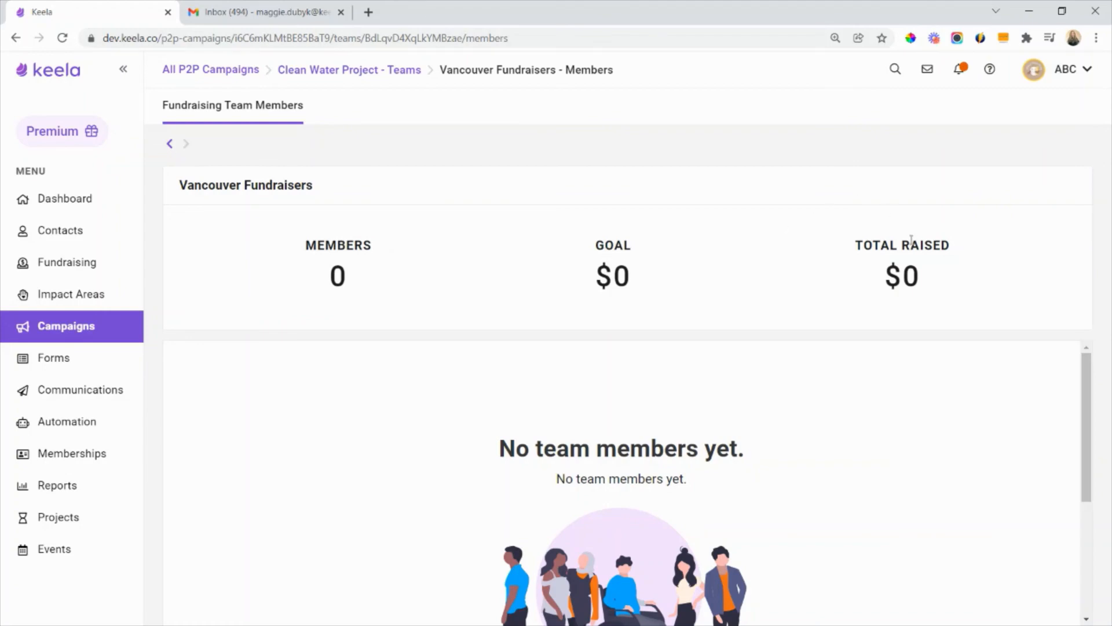
scroll(750, 463, "down", 3)
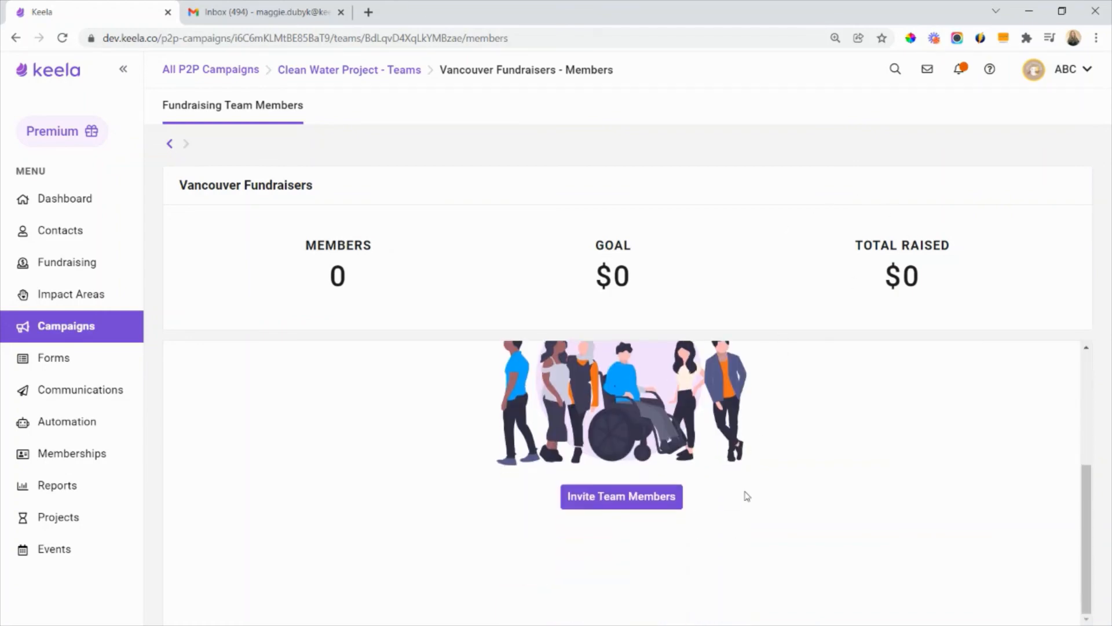
left_click(639, 499)
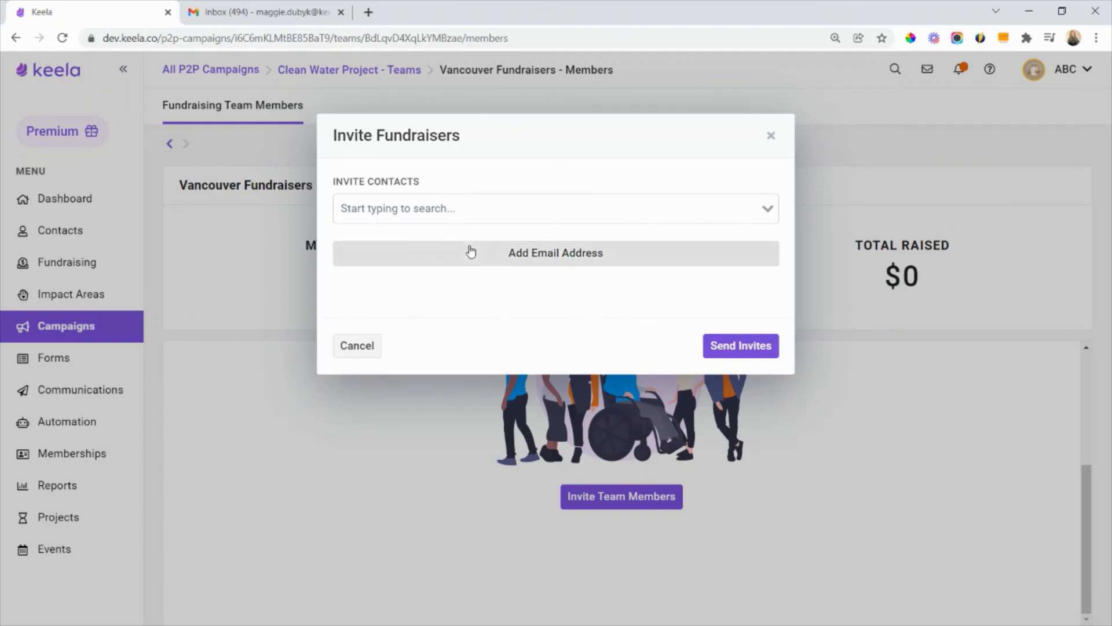
left_click(557, 255)
left_click(569, 266)
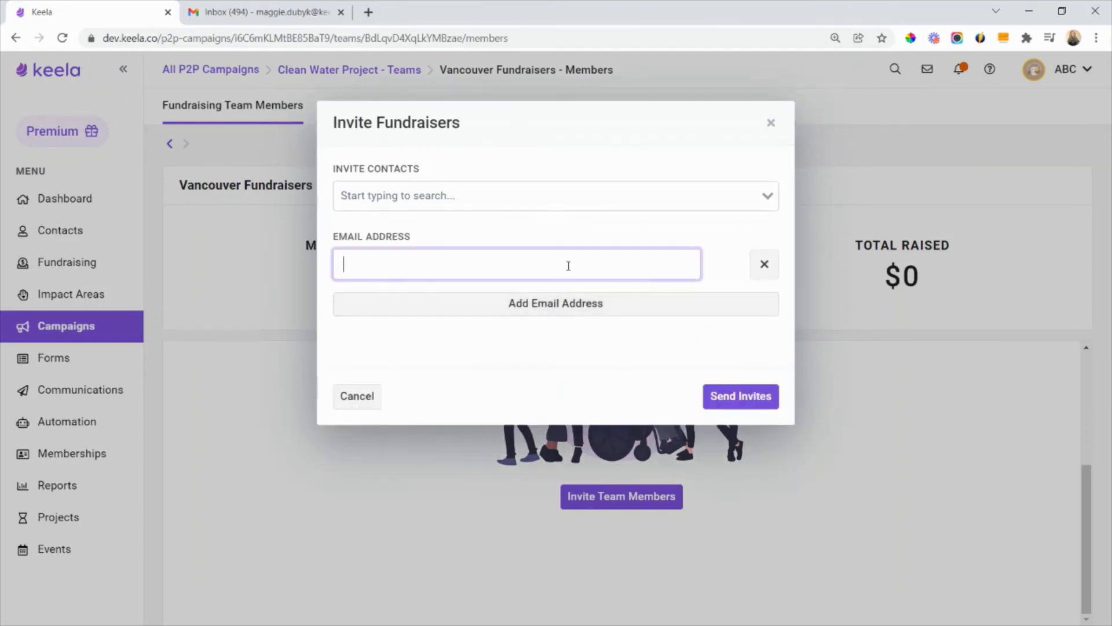
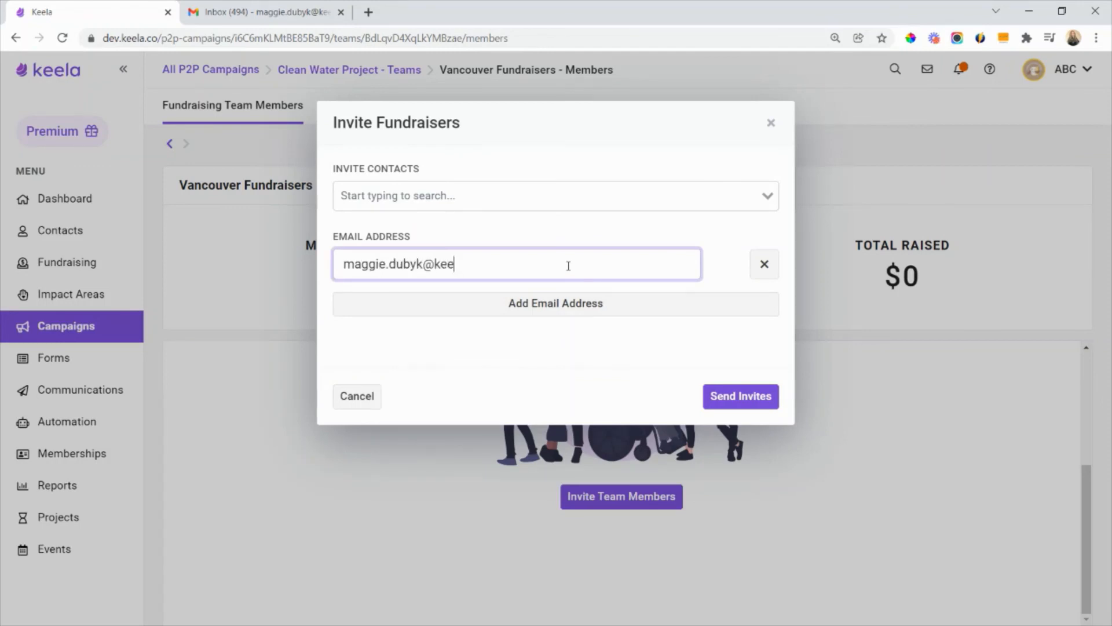
left_click(768, 396)
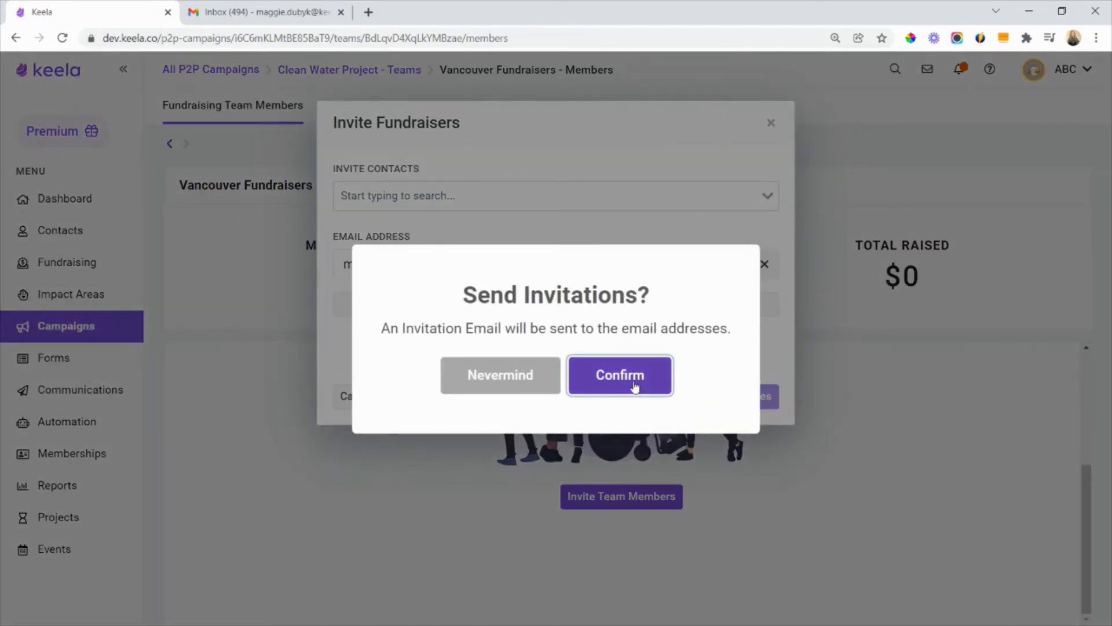
left_click(636, 387)
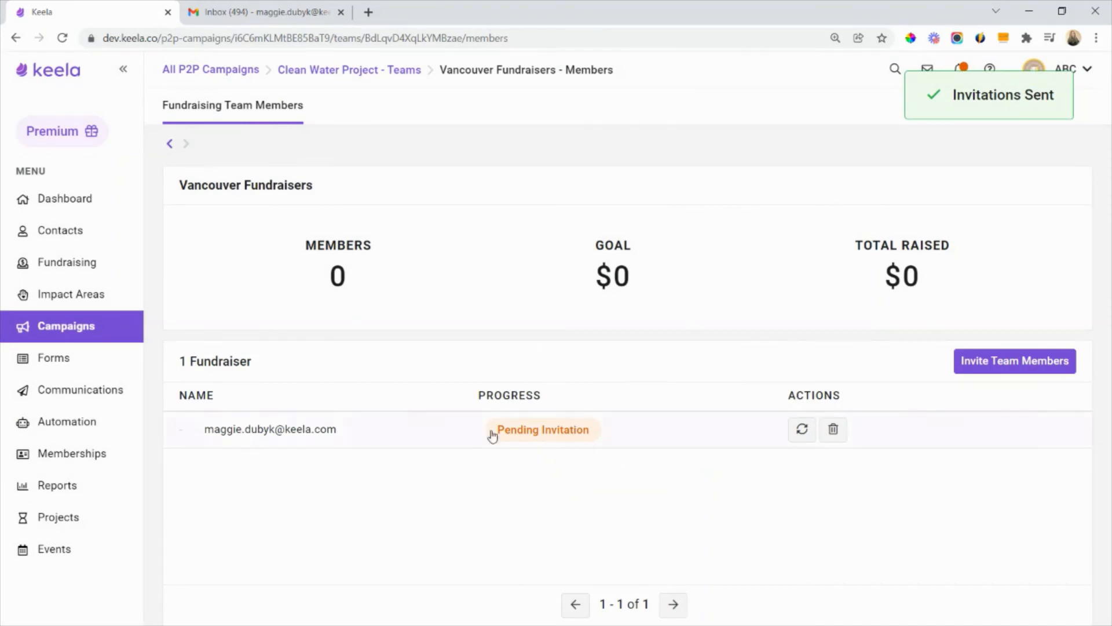
- Switch to Gmail, open the Vancouver Fundraisers invitation email and read it through to the Join My Team link
left_click(258, 12)
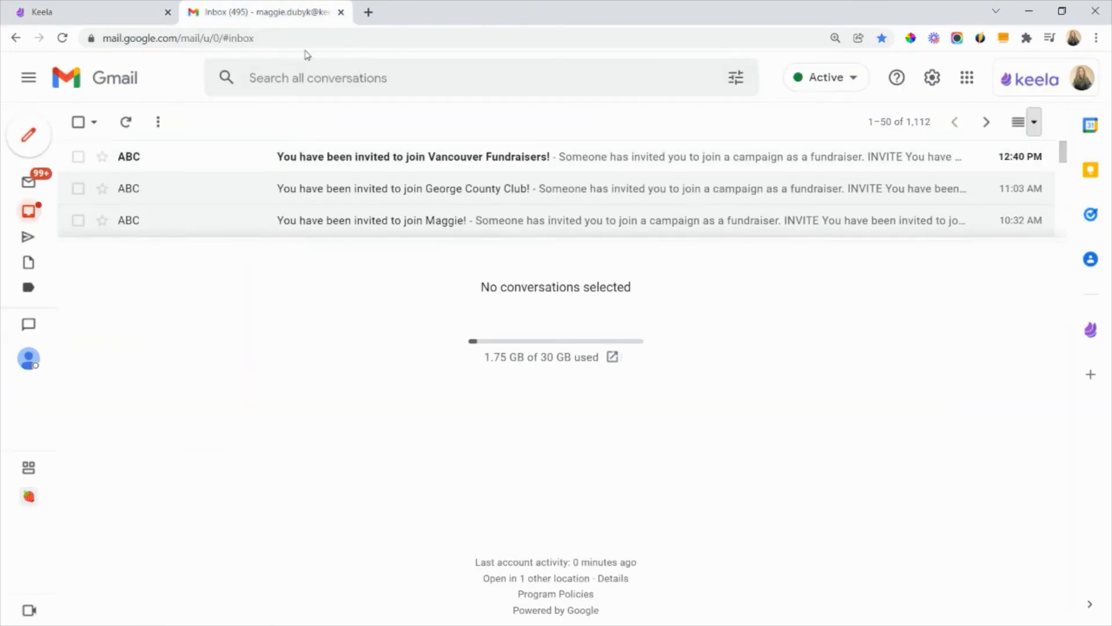
left_click(409, 159)
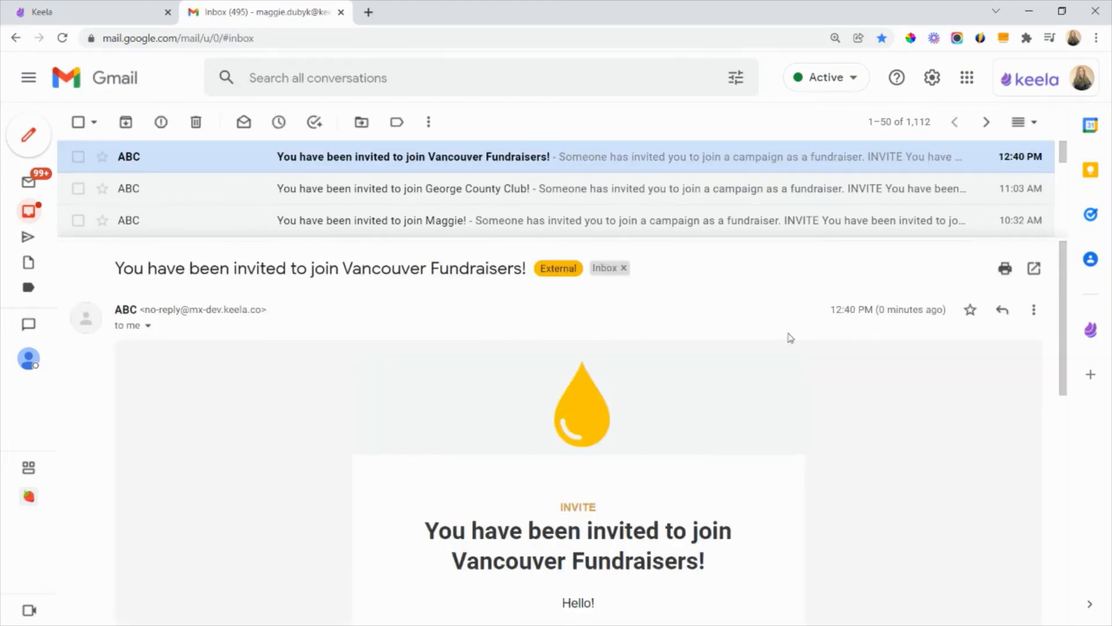
scroll(790, 337, "down", 2)
scroll(791, 338, "down", 1)
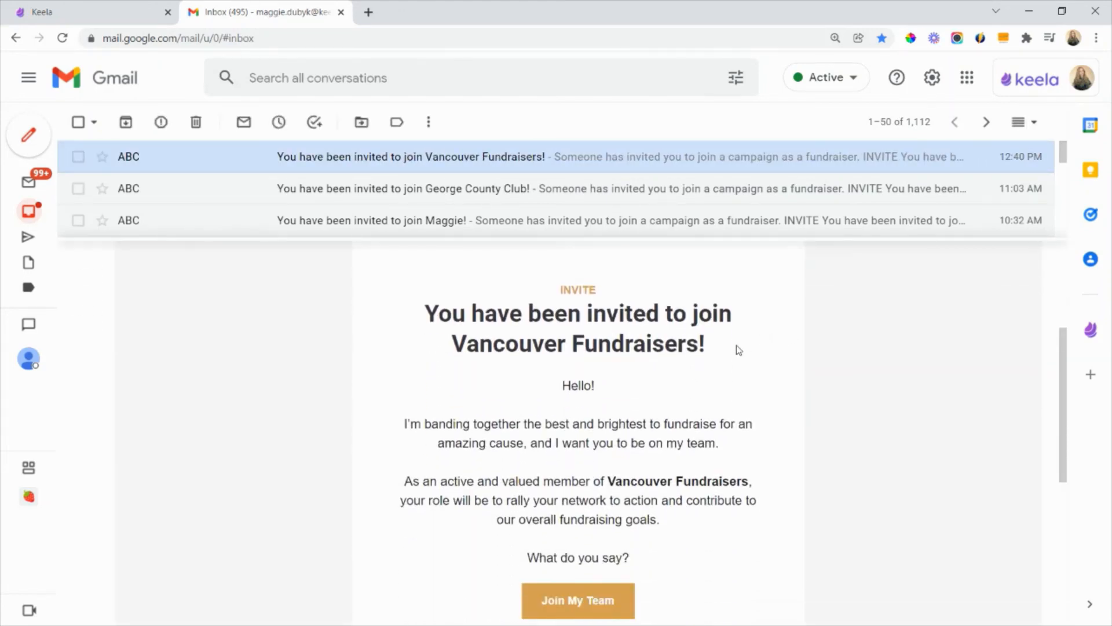
left_click_drag(718, 347, 440, 350)
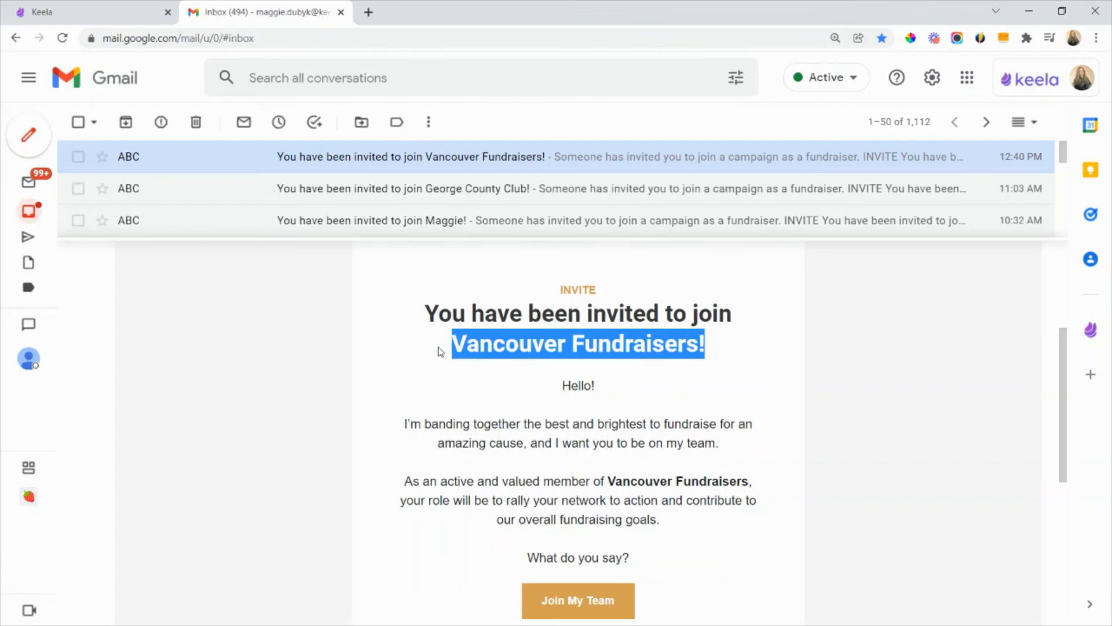
left_click(715, 350)
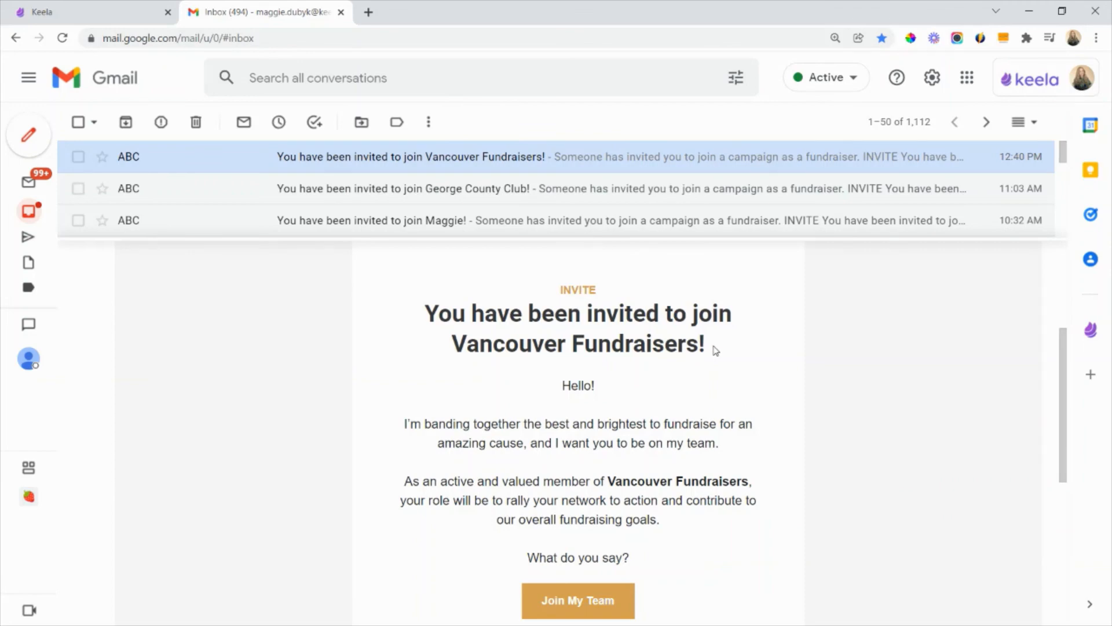
scroll(717, 349, "down", 1)
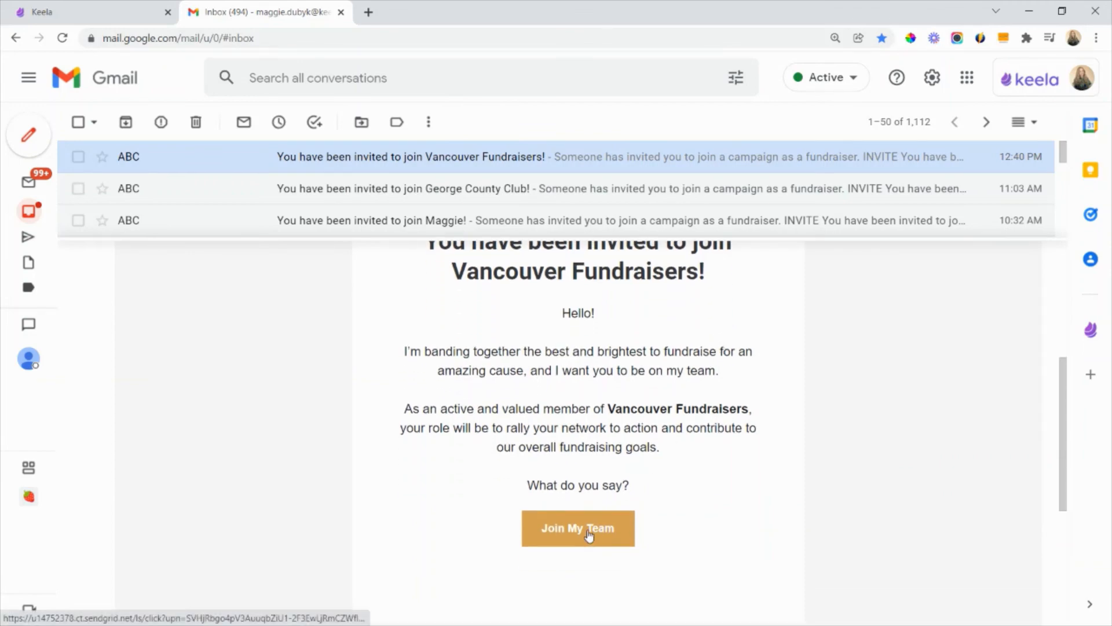
- Accept the Vancouver Fundraisers team invitation and sign in to the existing fundraiser account with the saved account password
left_click(589, 536)
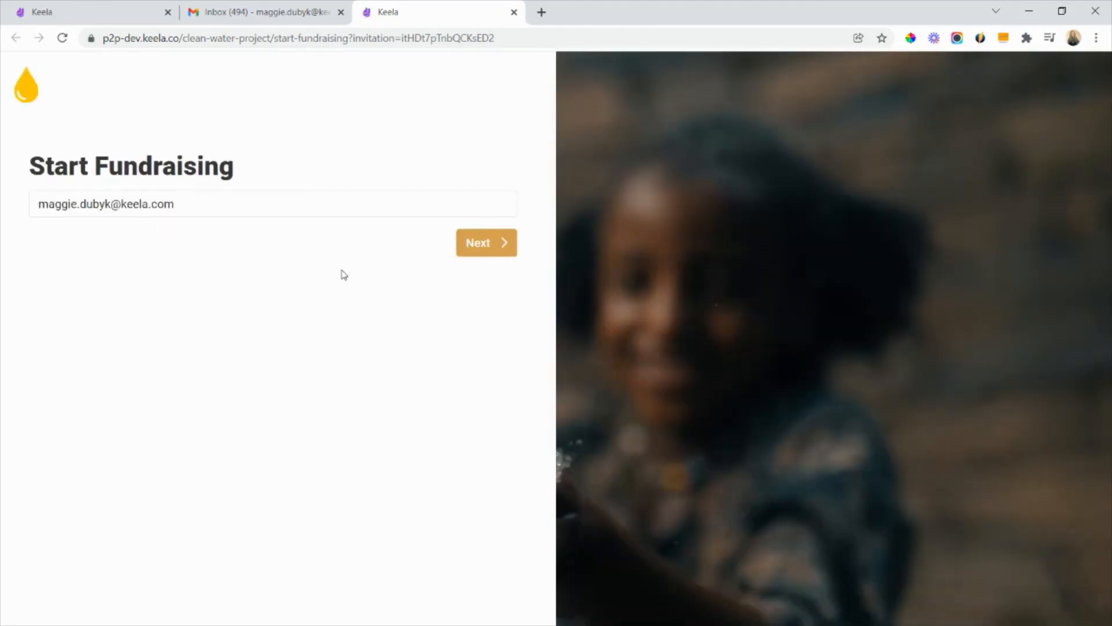
left_click(493, 247)
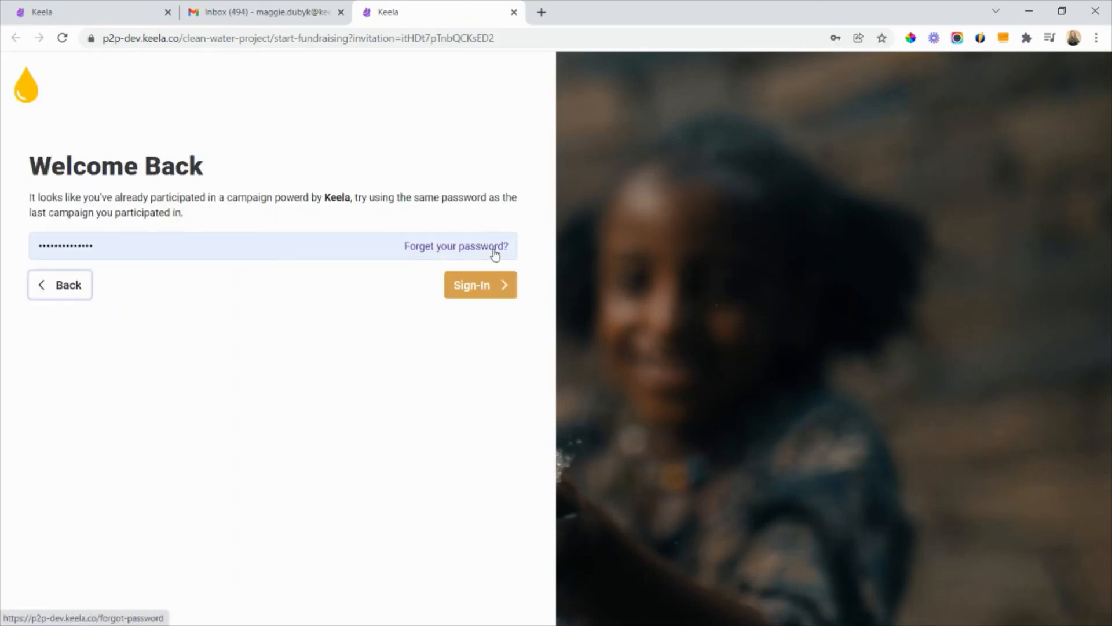
left_click(154, 253)
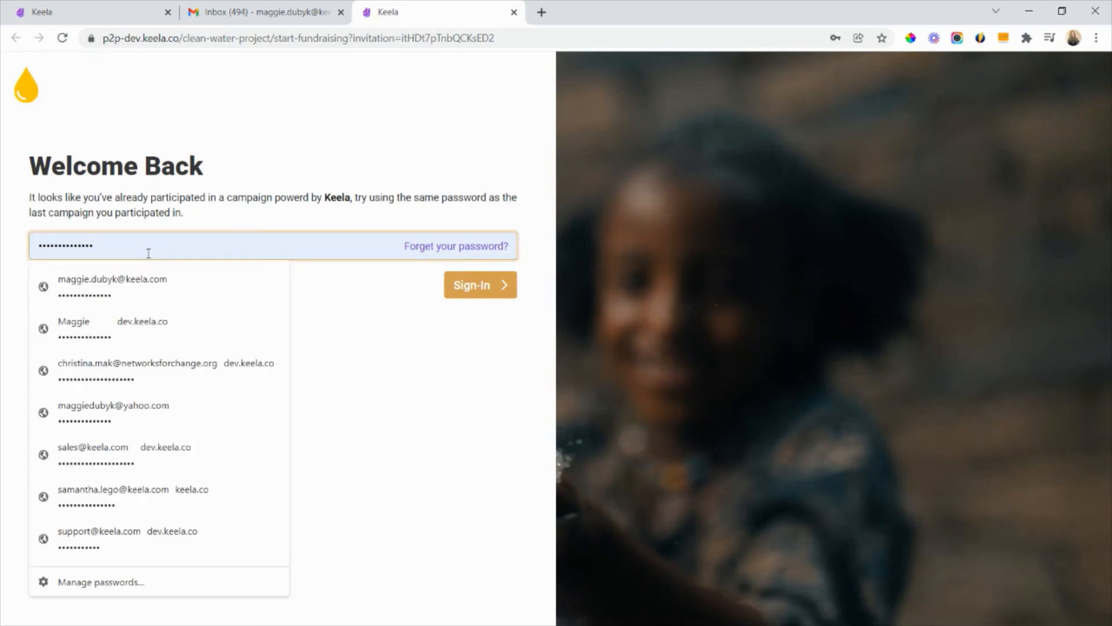
left_click(457, 294)
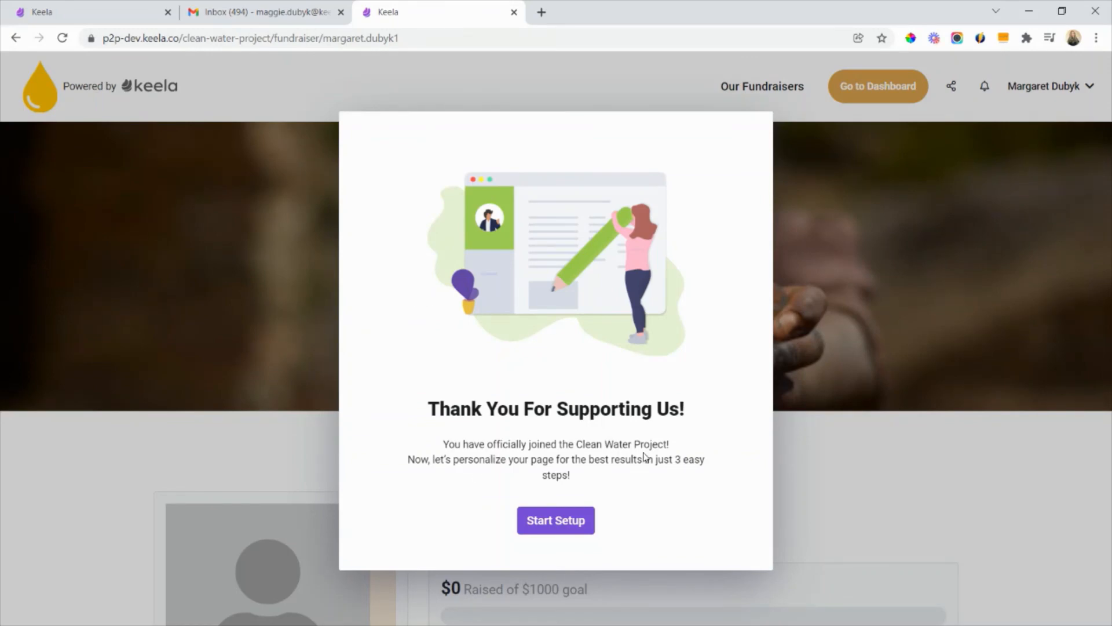
- Start the fundraiser page setup and upload the fundraiser's portrait from the Campaign Images folder as the page picture, keeping the default crop
left_click(575, 525)
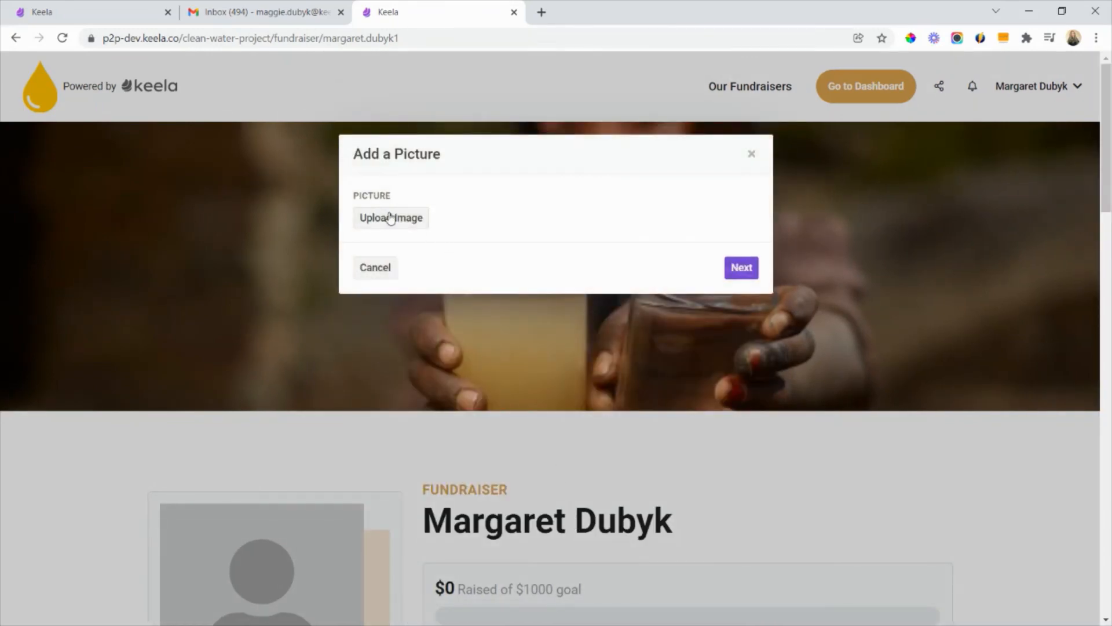
left_click(391, 218)
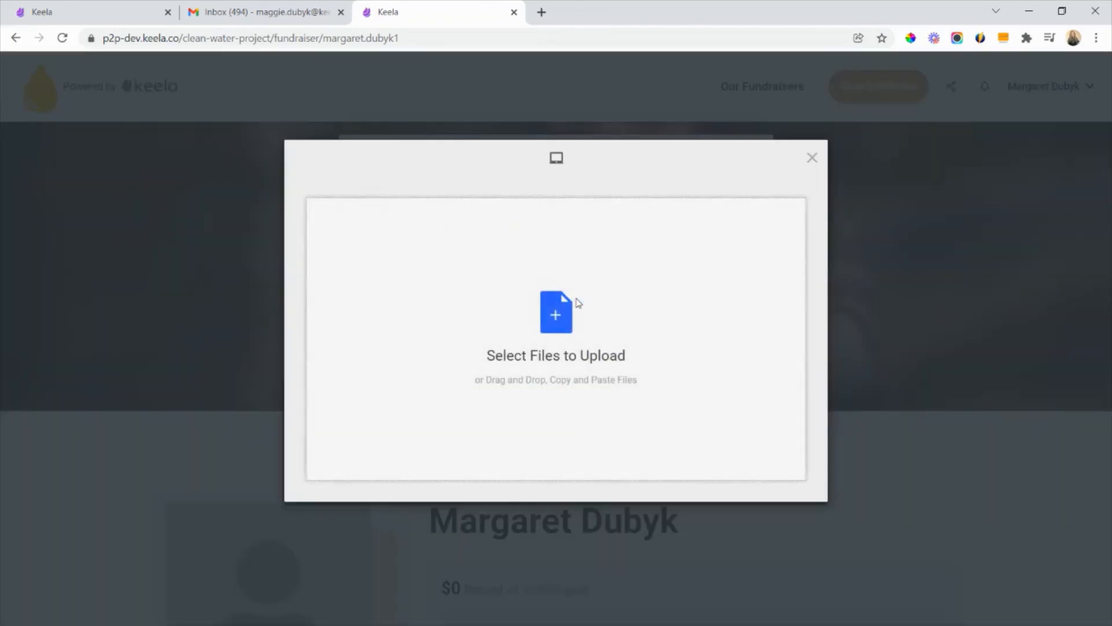
left_click(576, 303)
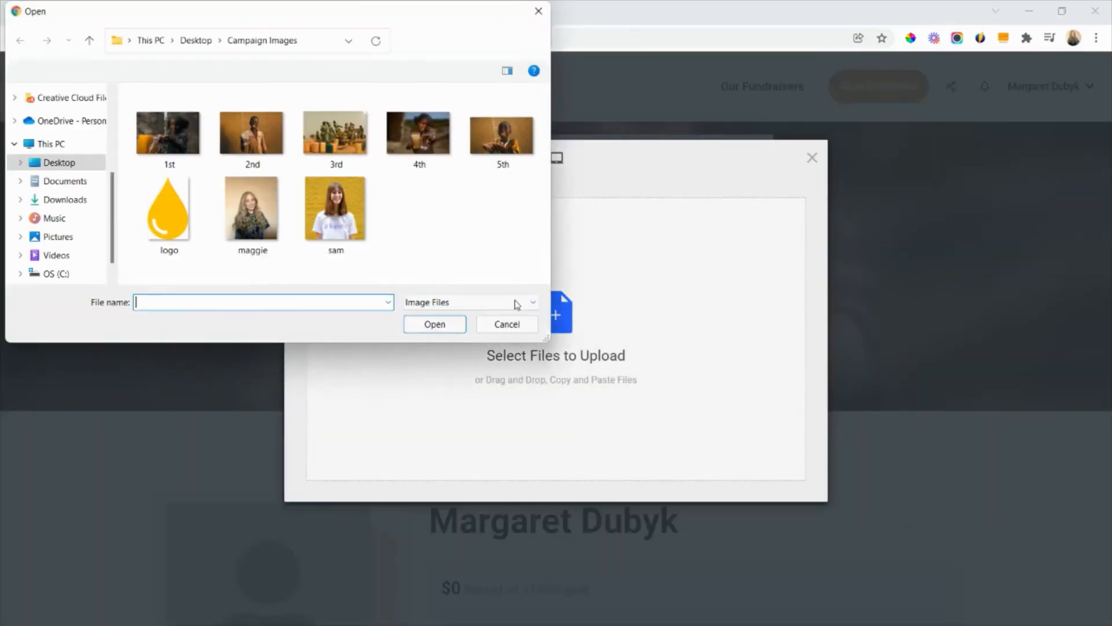
double_click(240, 217)
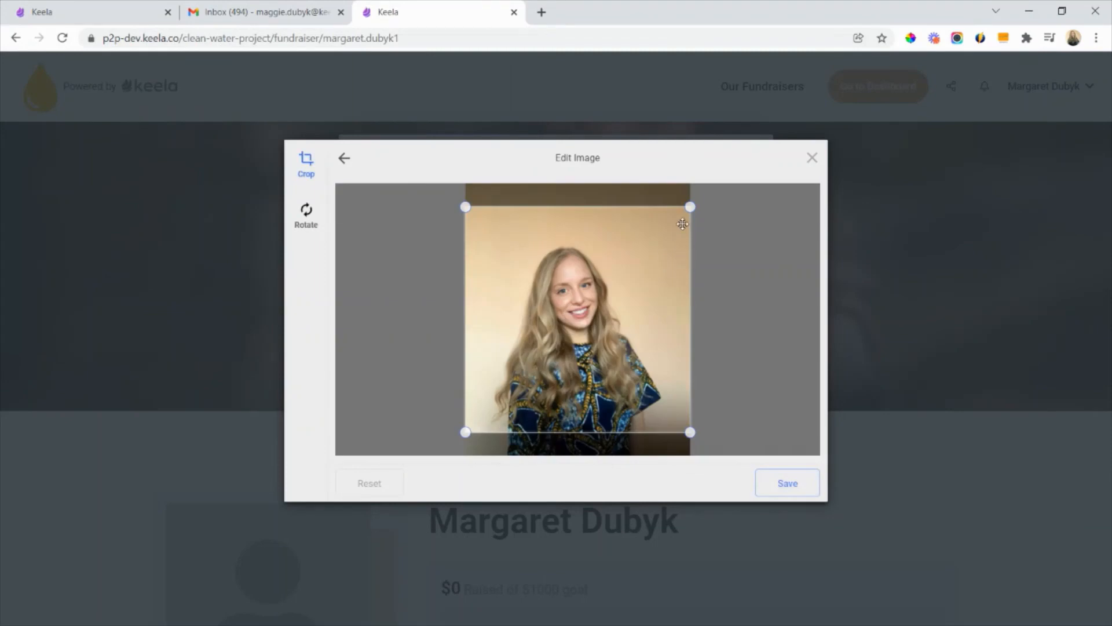
left_click(779, 485)
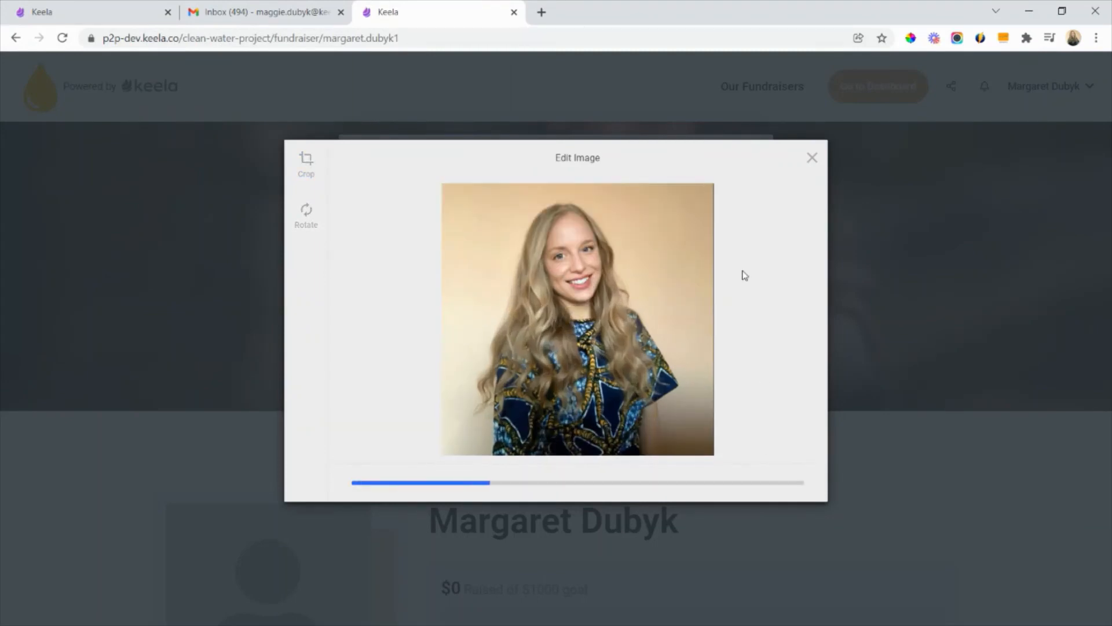
scroll(707, 574, "down", 1)
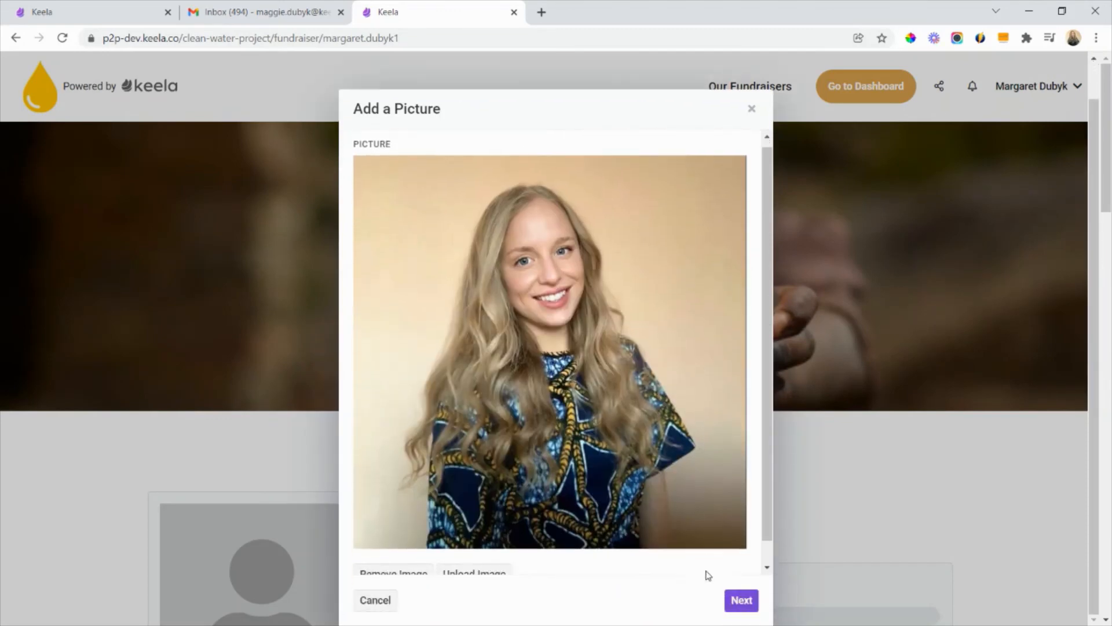
left_click(740, 599)
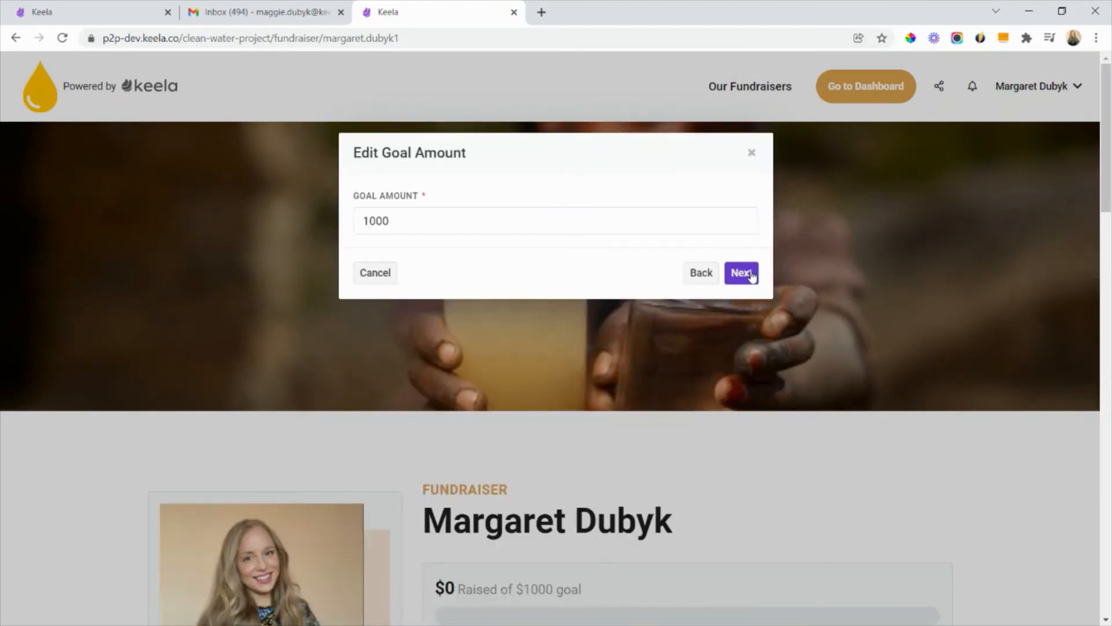
- Keep the goal amount of 1000 and the prefilled story, and save the page setup without adding a story image or video
left_click(424, 215)
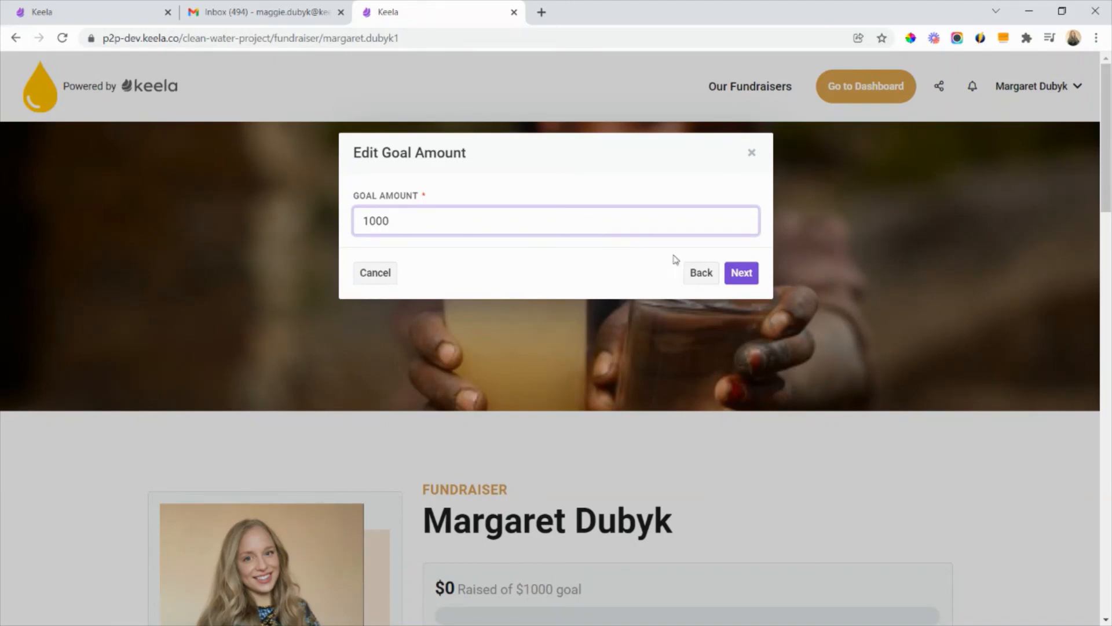
left_click(741, 272)
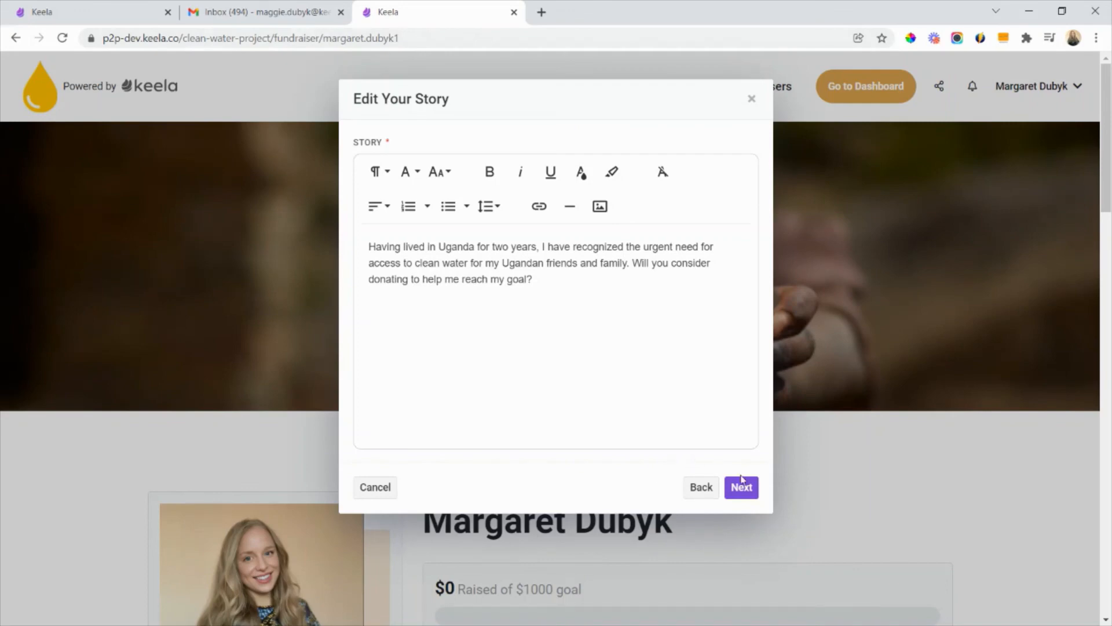
left_click(741, 487)
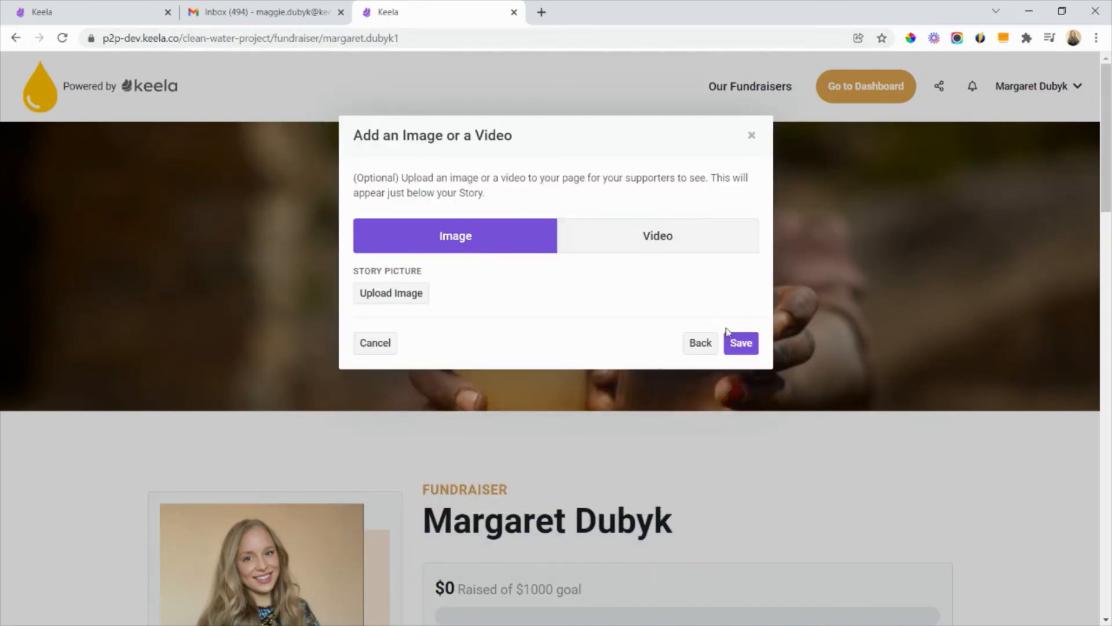
left_click(749, 345)
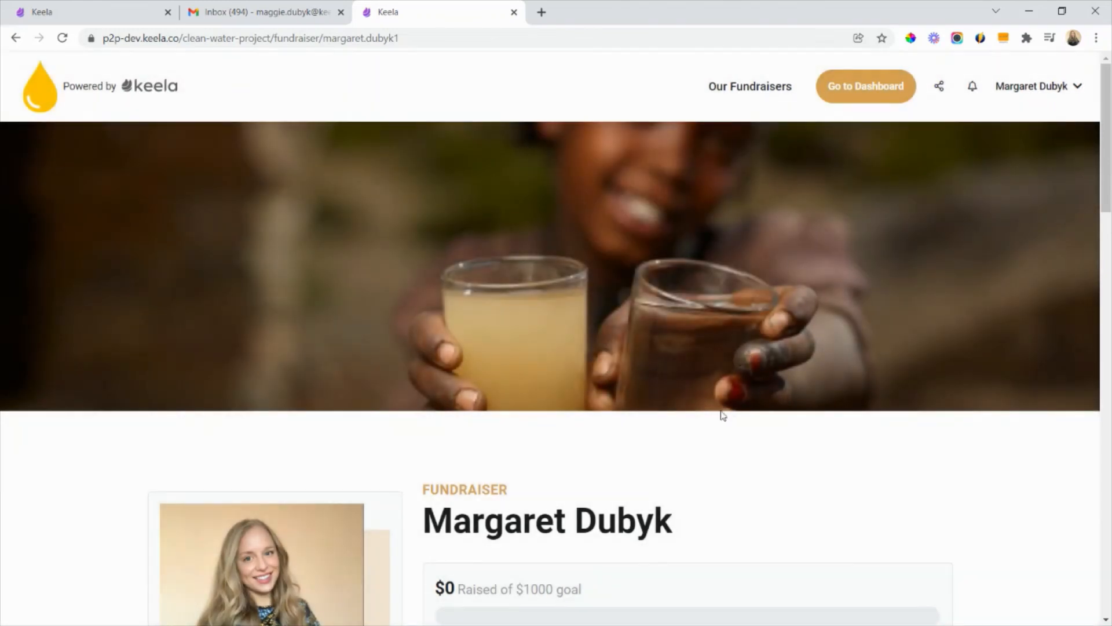
- Review the fundraiser page from the goal progress and donation options through the story and photo area to the Vancouver Fundraisers team section
scroll(713, 439, "down", 1)
scroll(714, 439, "down", 5)
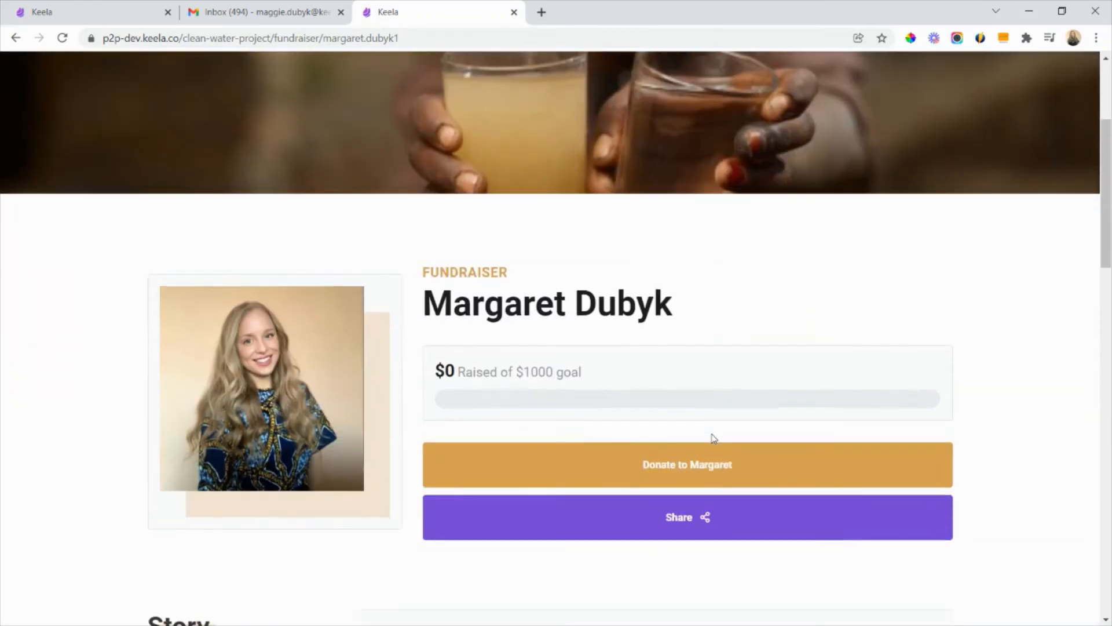
scroll(701, 385, "down", 1)
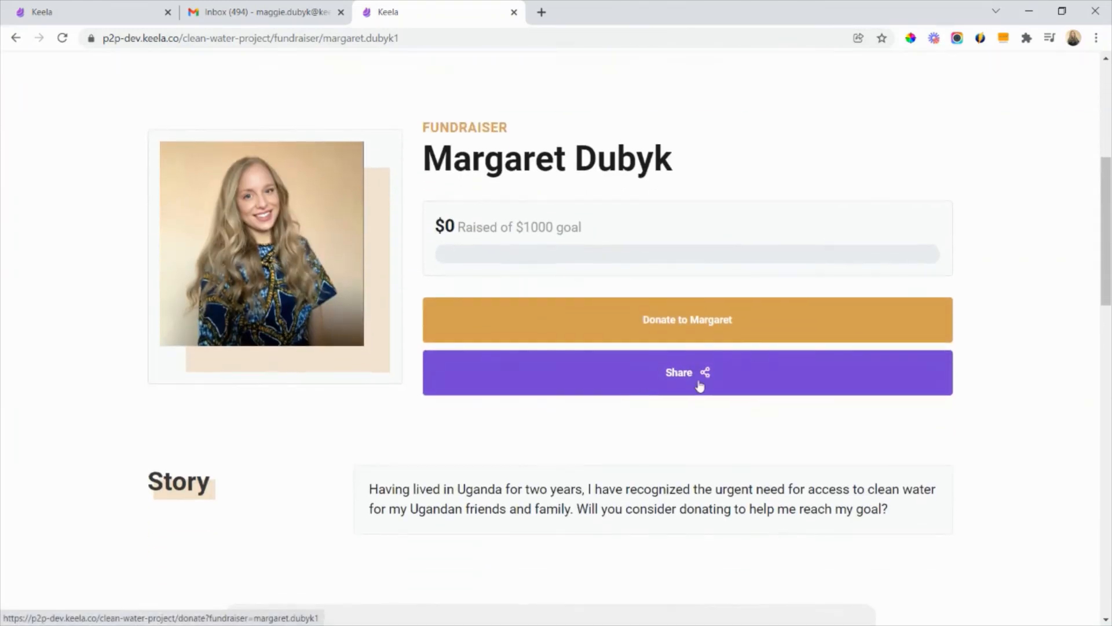
scroll(714, 402, "down", 1)
scroll(574, 472, "down", 9)
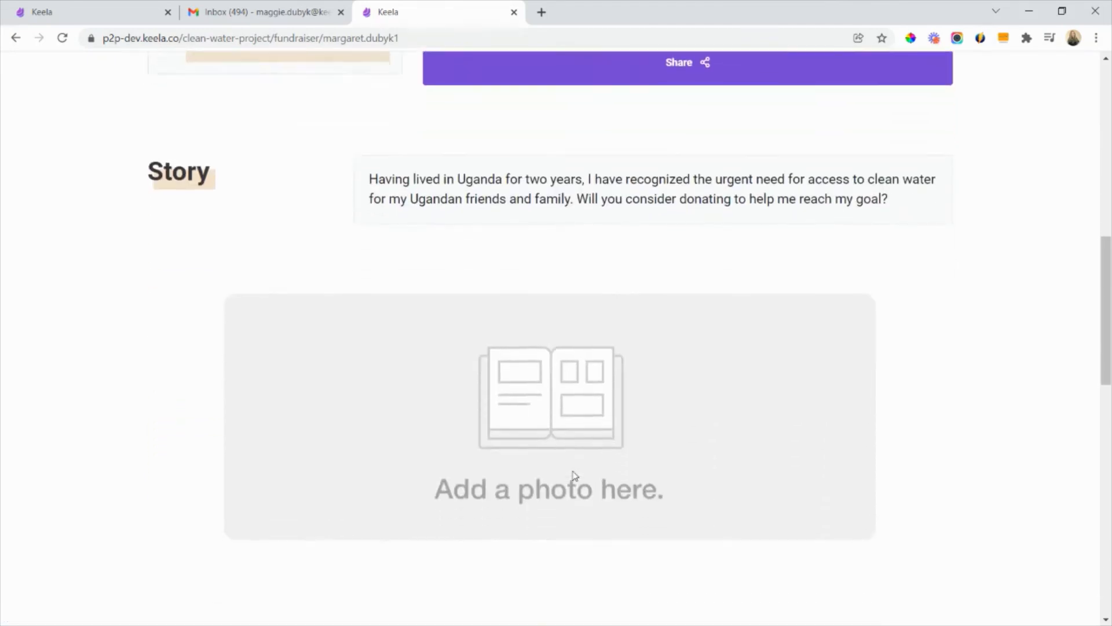
scroll(579, 432, "down", 2)
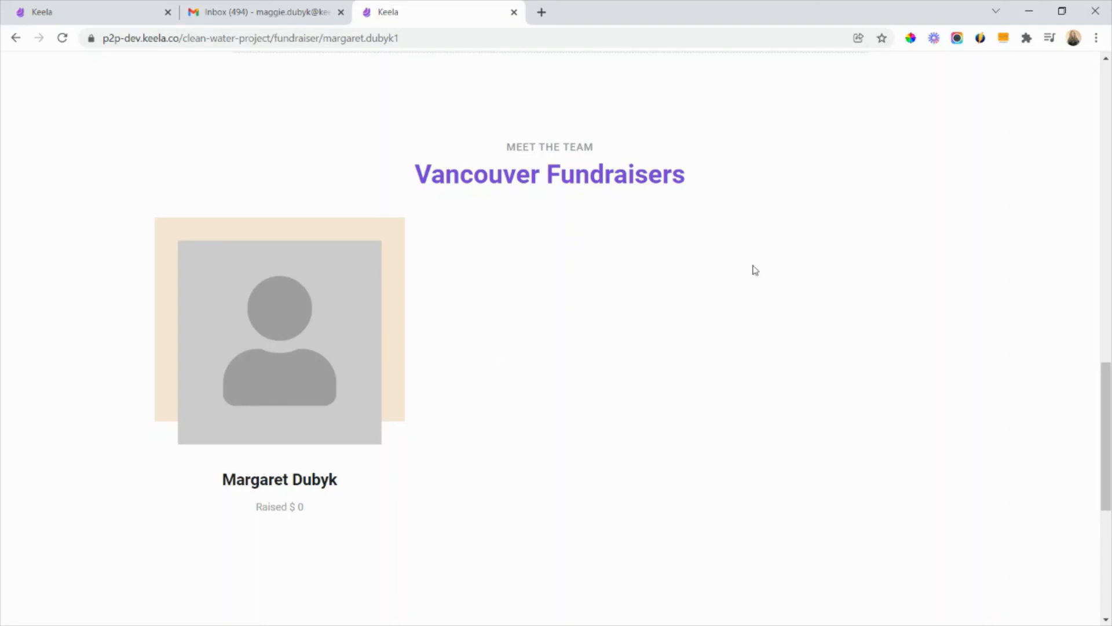
triple_click(315, 511)
scroll(579, 440, "up", 10)
scroll(579, 440, "up", 9)
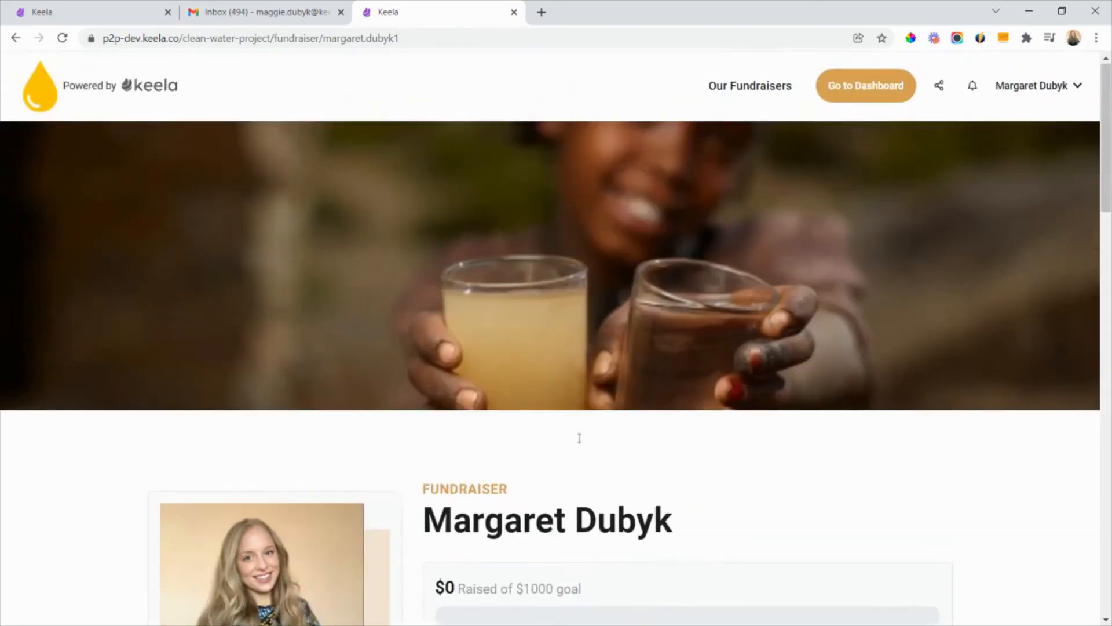
- View the fundraiser's dashboard and team page, and preview the email template titled "Will you help me fundraise for a worthy cause?"
left_click(866, 91)
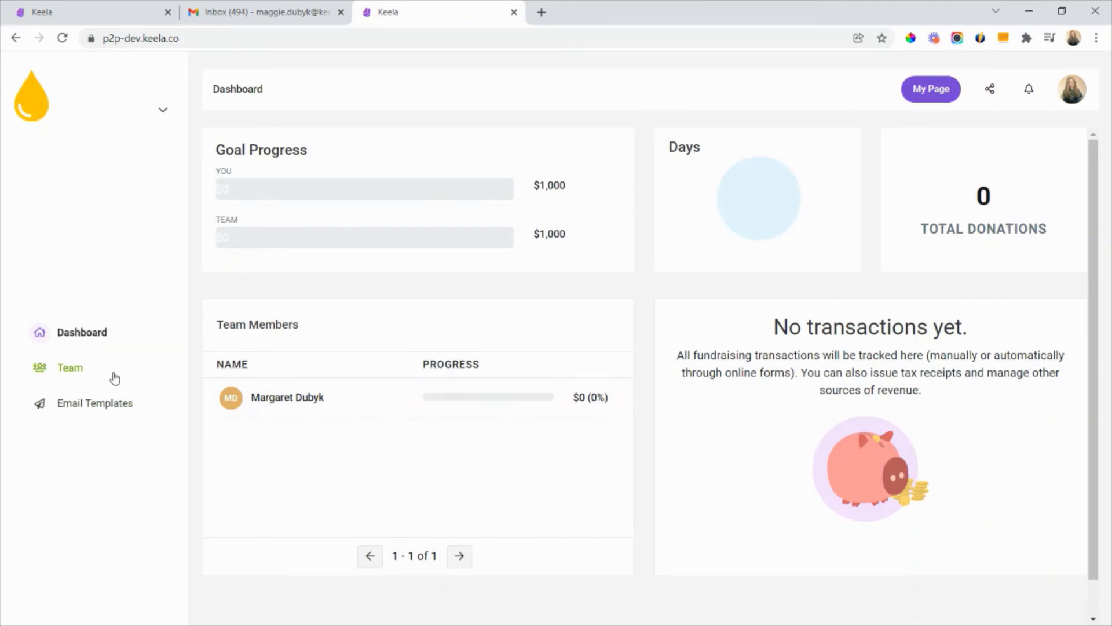
left_click(74, 378)
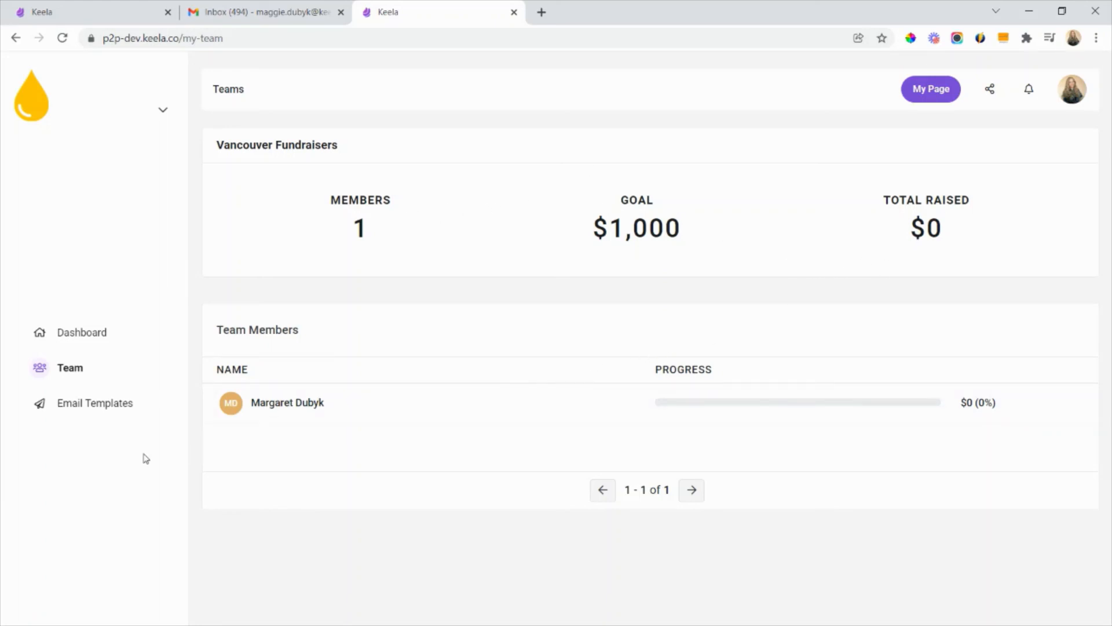
left_click(130, 408)
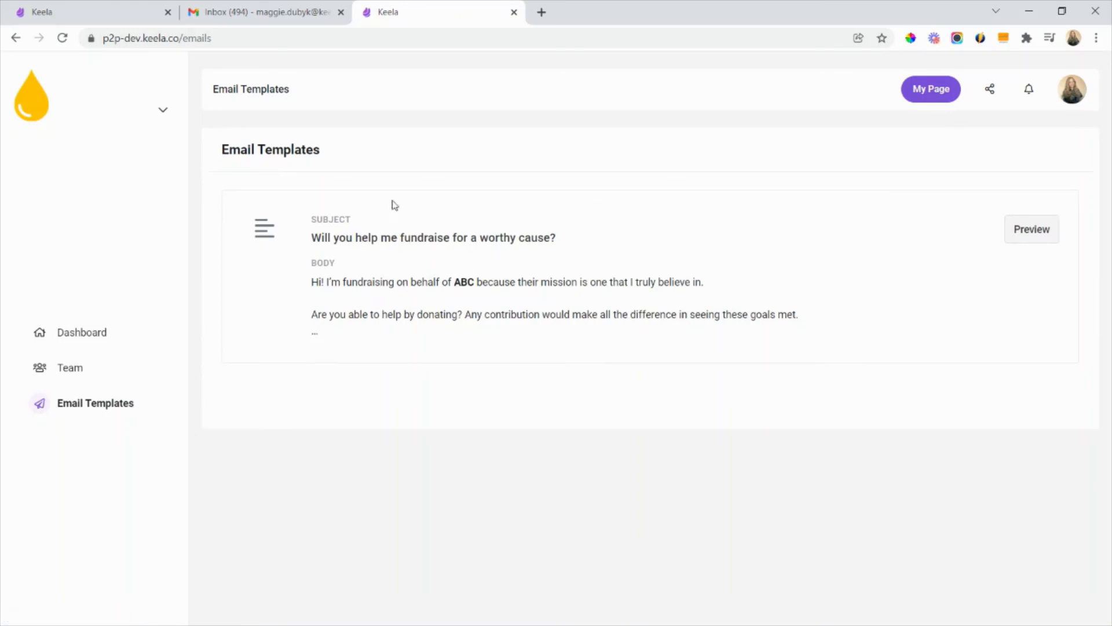
left_click(1019, 227)
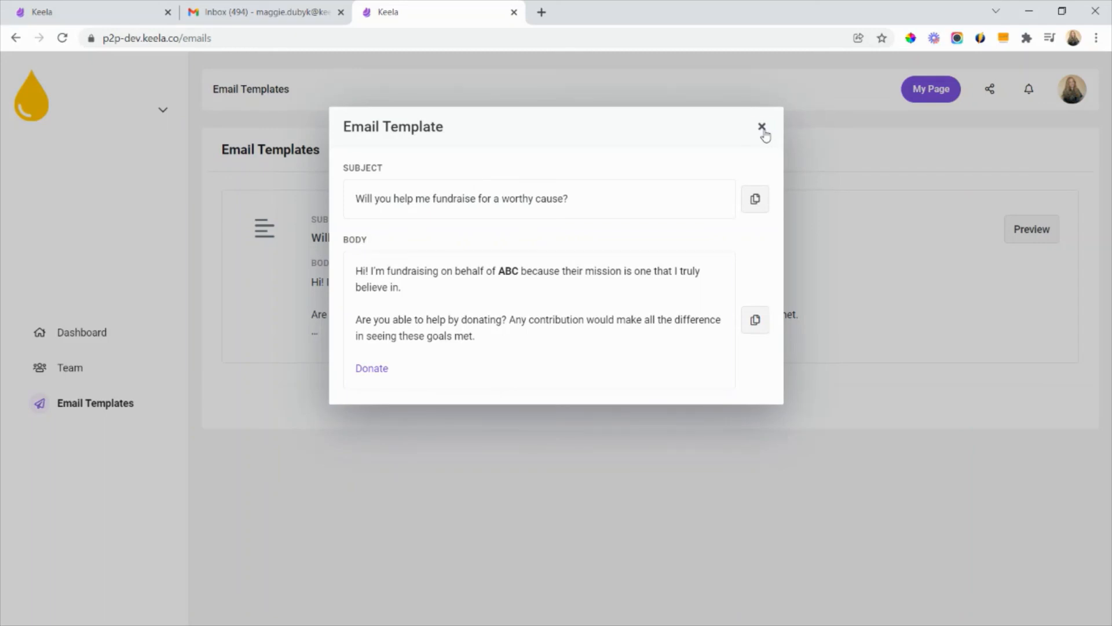
left_click(762, 127)
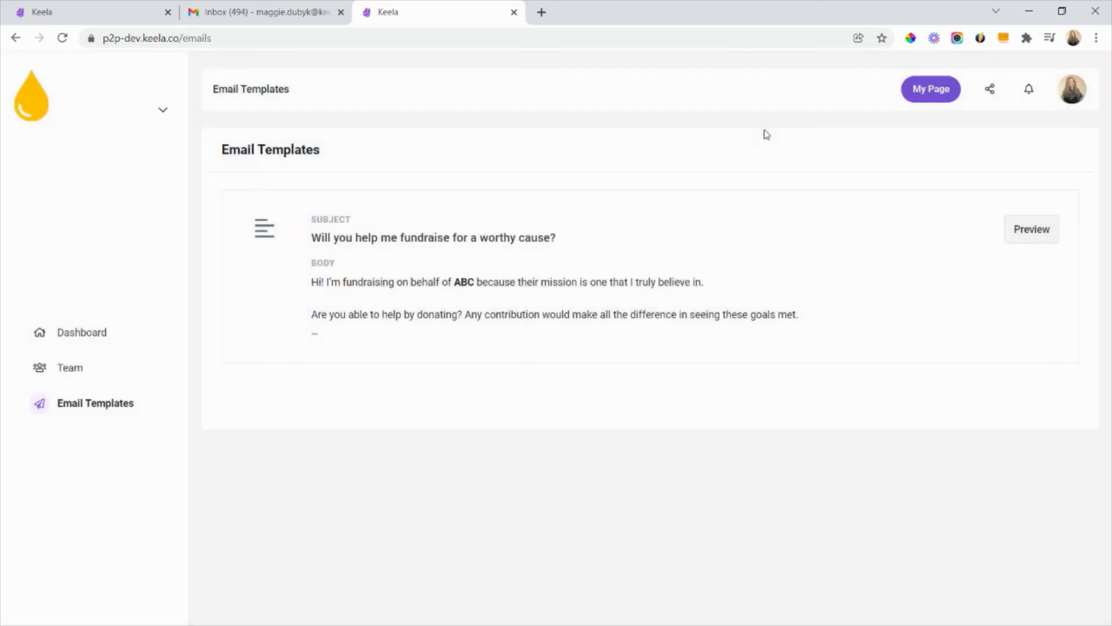
- Inspect the sharing options, notifications and public fundraisers list from the fundraiser's own page
left_click(912, 90)
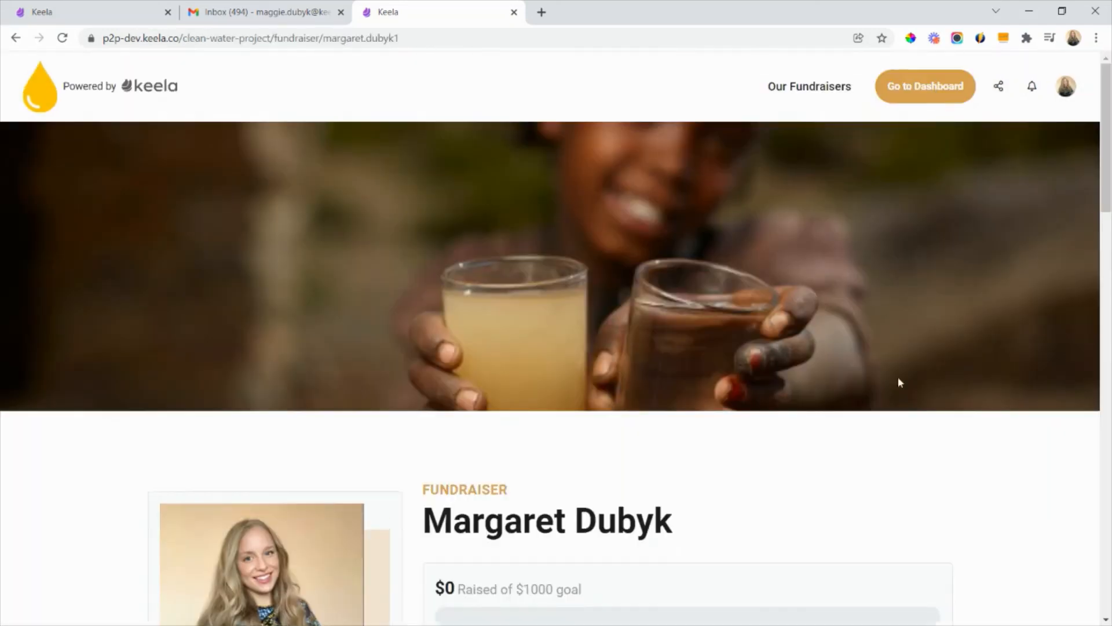
left_click(998, 87)
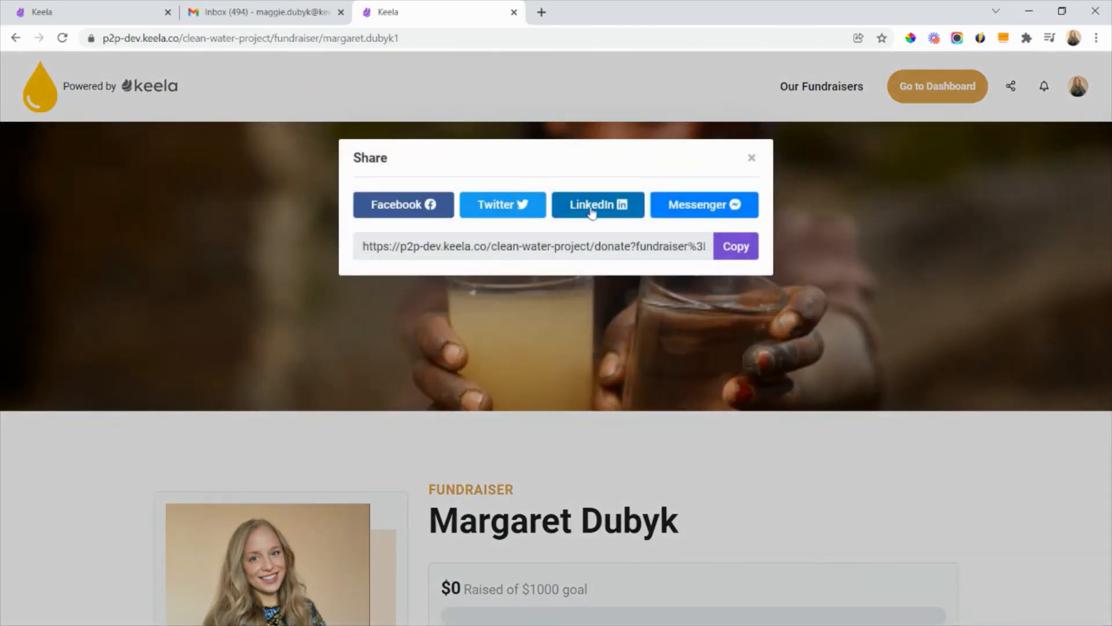
left_click(751, 158)
left_click(1031, 86)
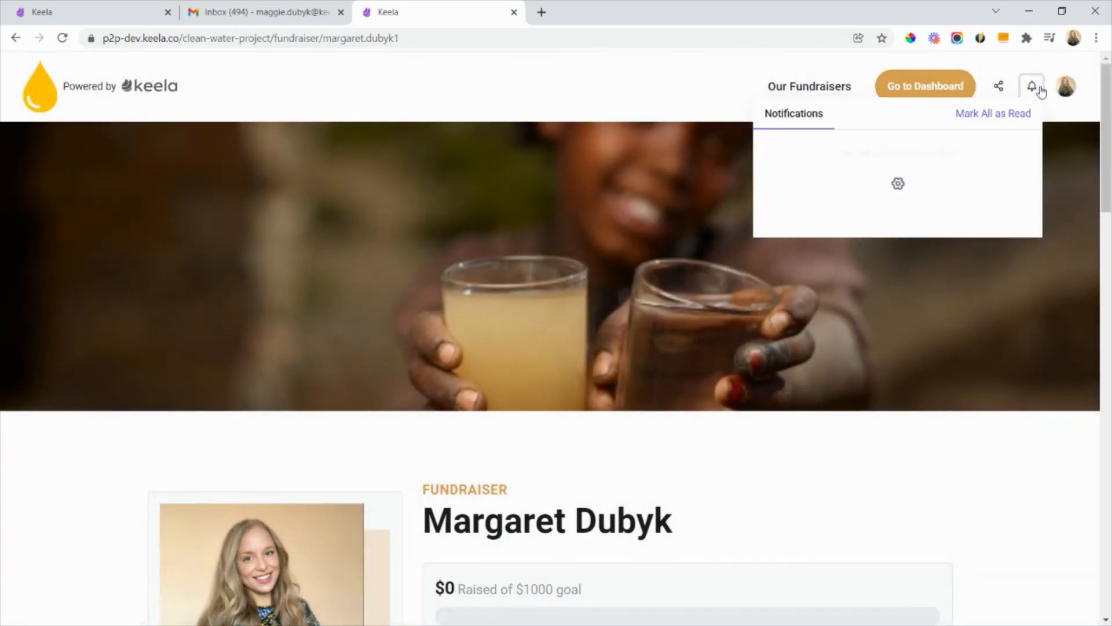
left_click(688, 97)
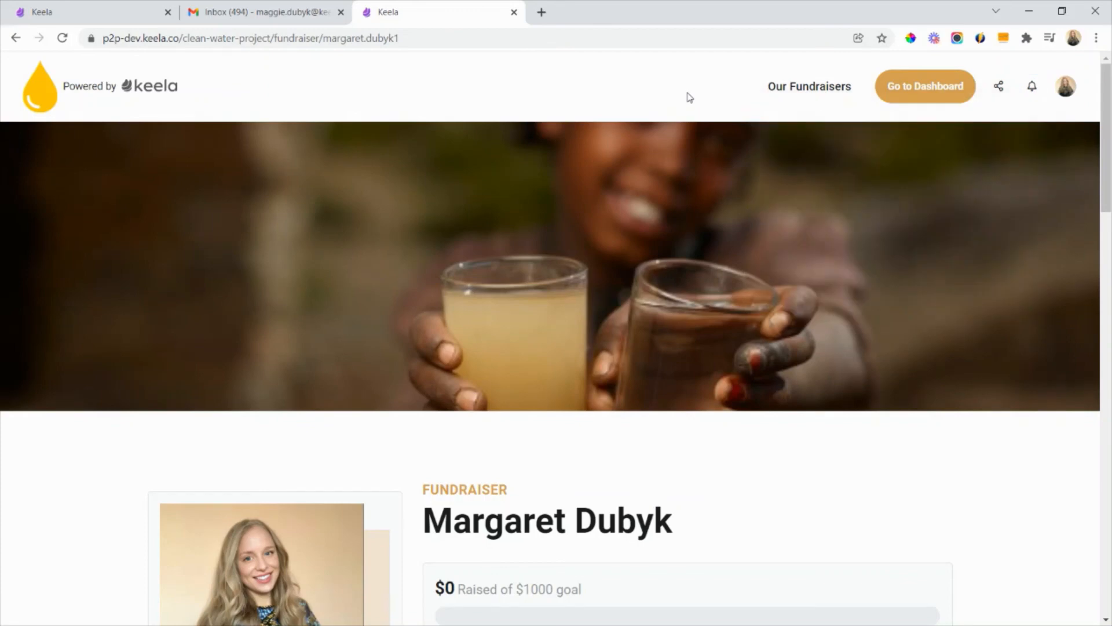
left_click(811, 87)
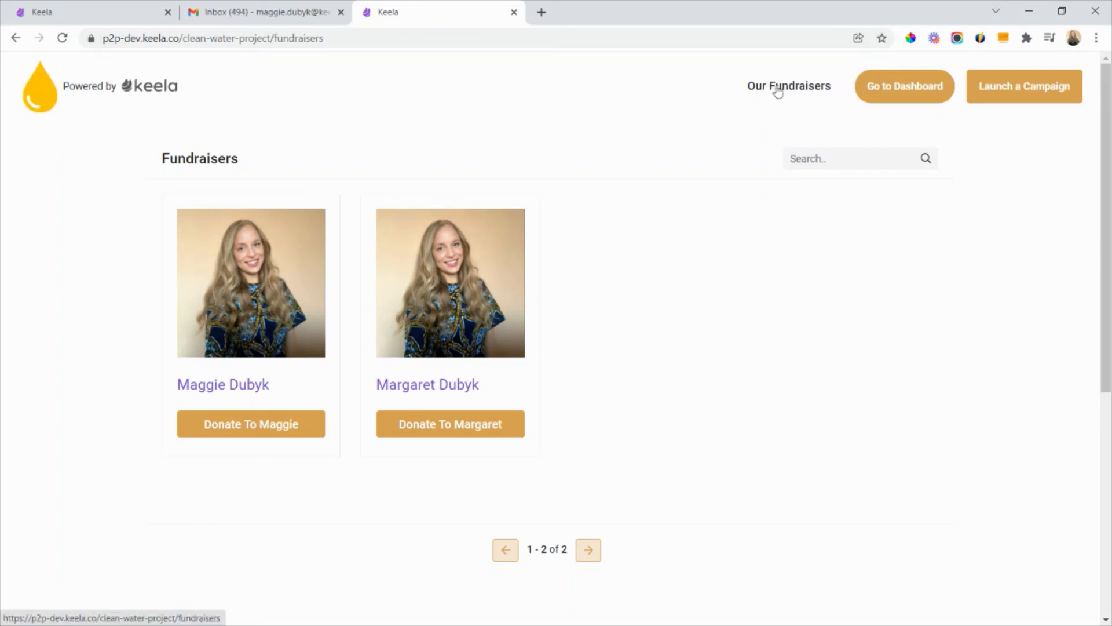
- Return to the organization's Keela account and reopen the Vancouver Fundraisers team to check its updated members and goal
left_click(116, 14)
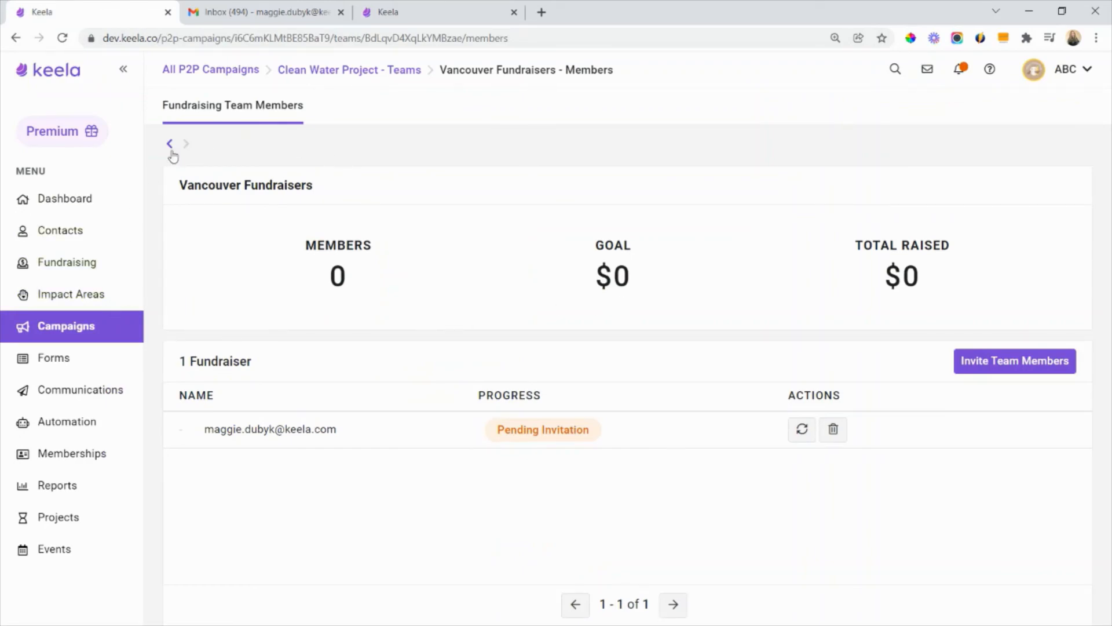
left_click(172, 152)
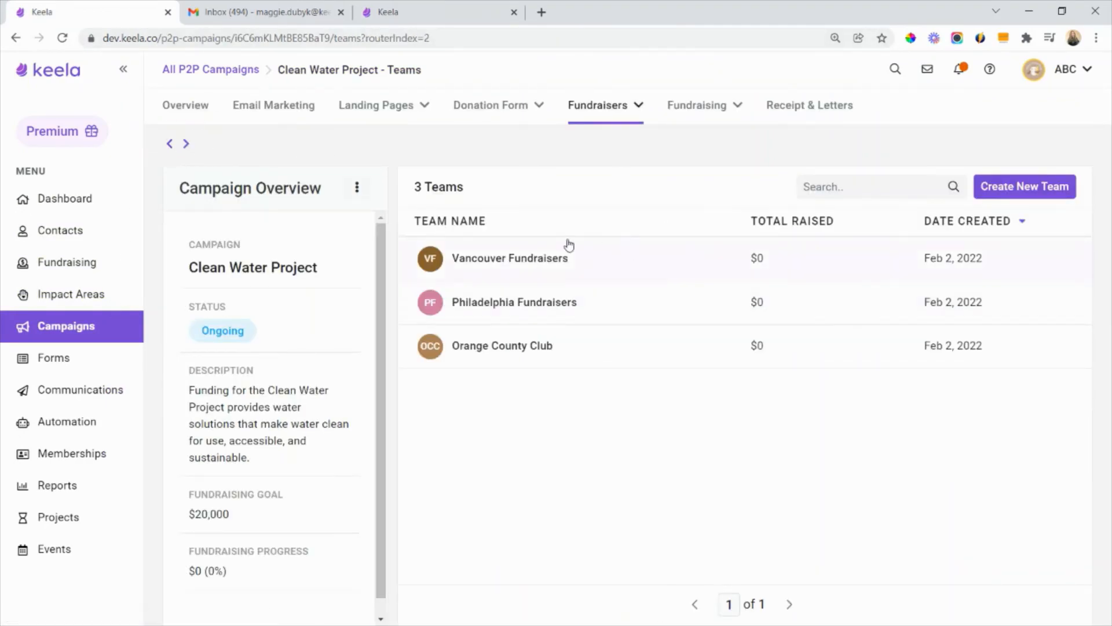
left_click(551, 257)
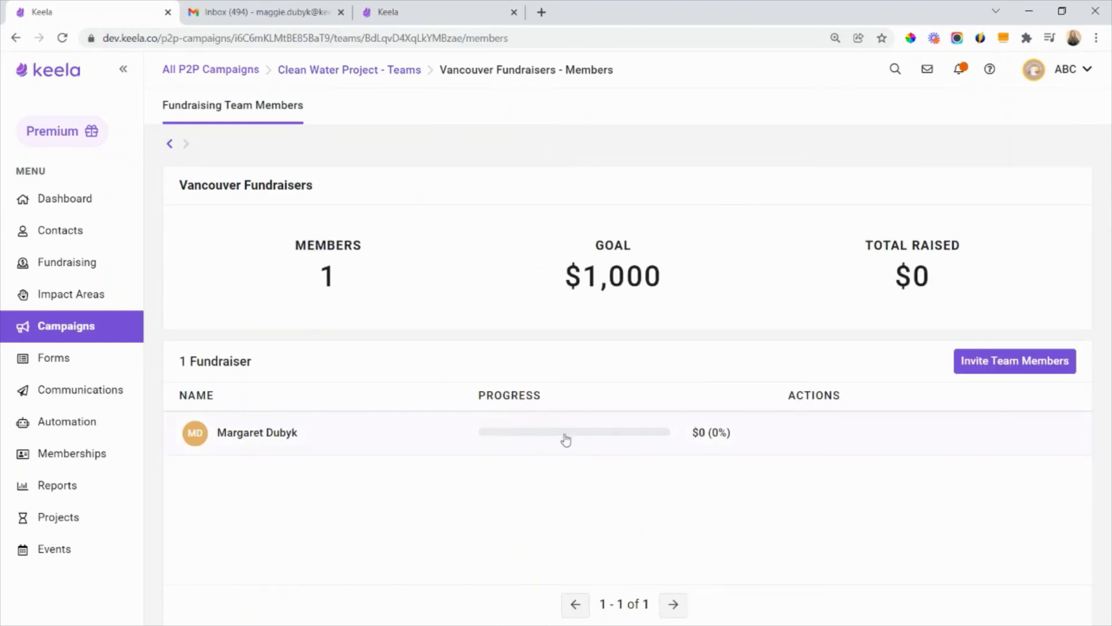
left_click_drag(708, 277, 584, 249)
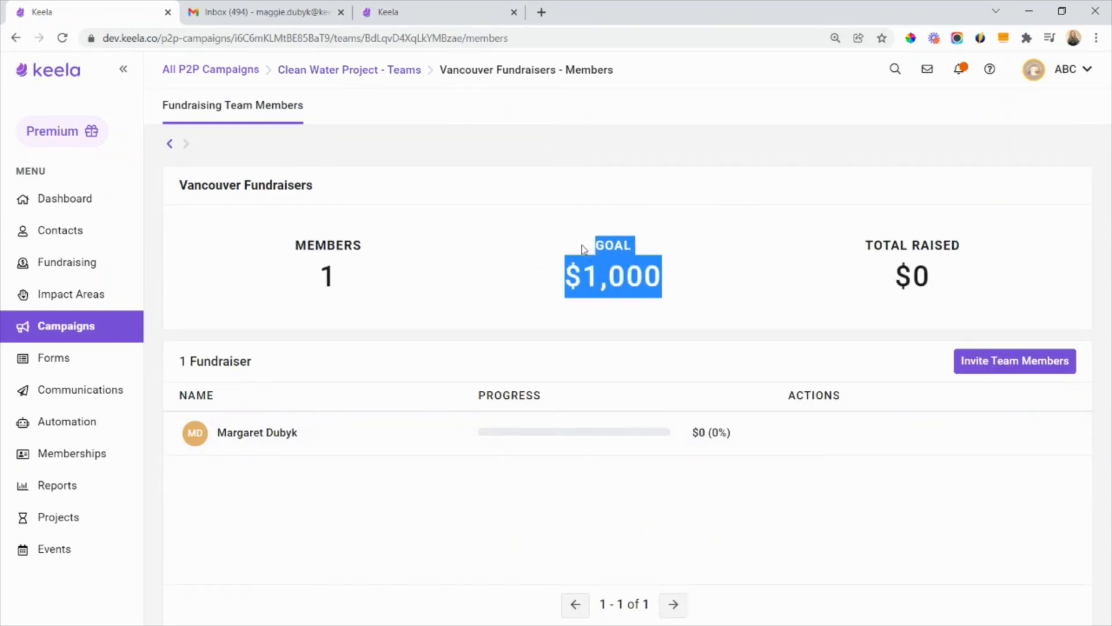
left_click(584, 249)
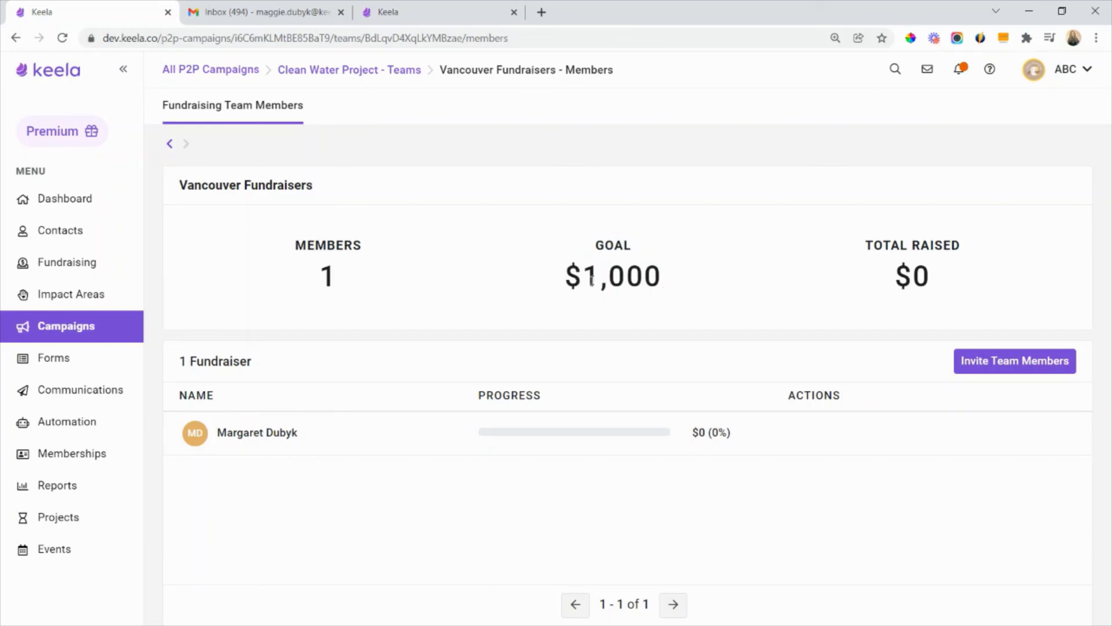
- Review the Clean Water Project campaign's donation transactions, individual fundraisers and fundraising teams lists
left_click(171, 145)
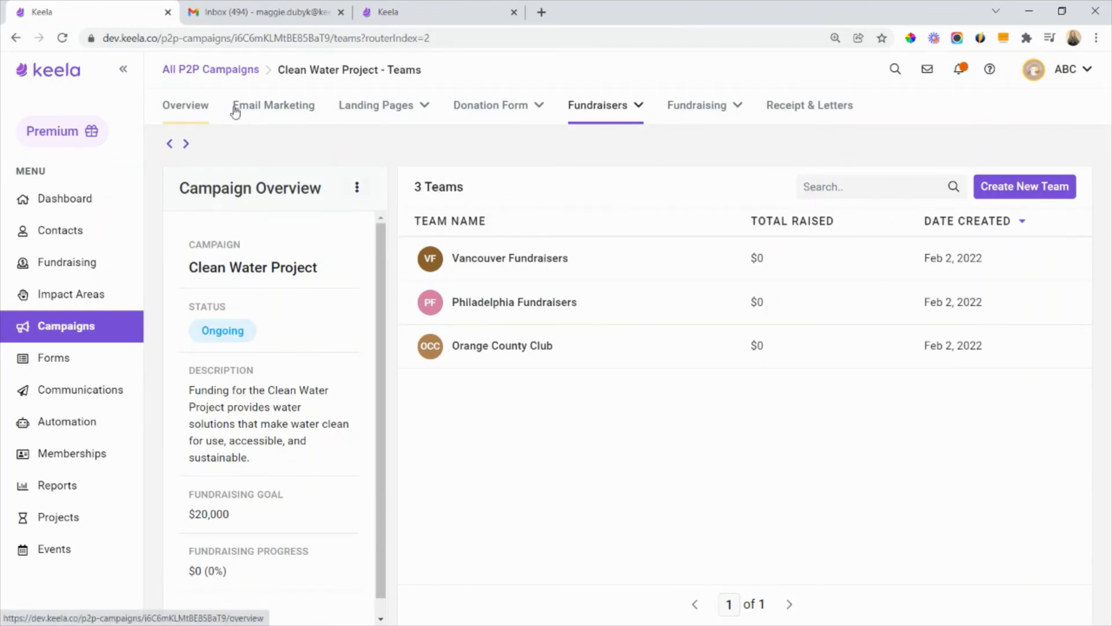
mouse_move(596, 128)
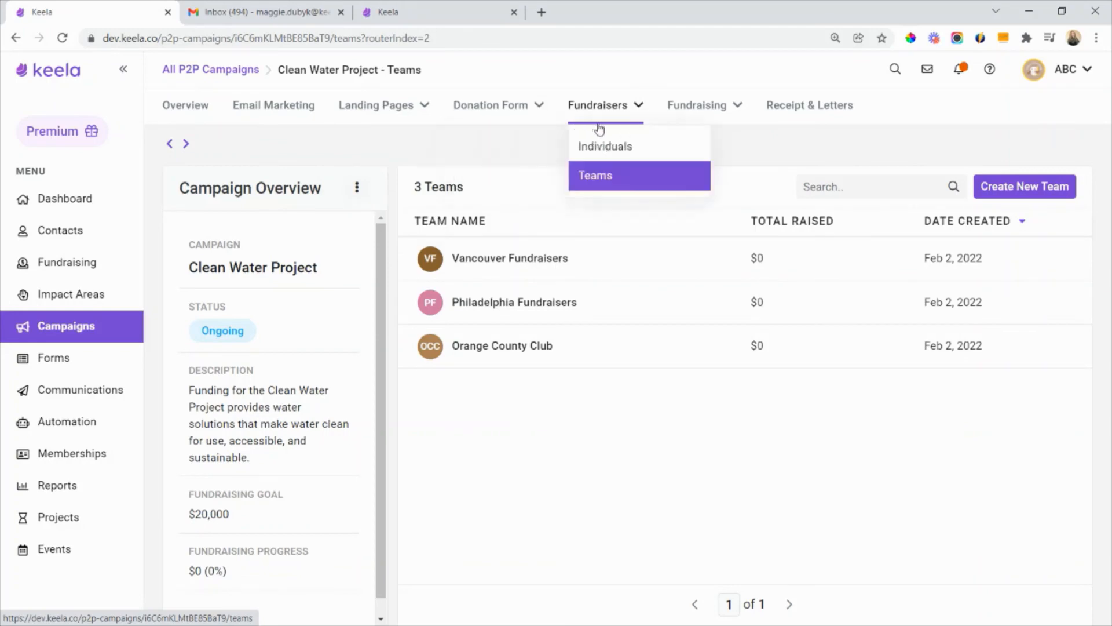
mouse_move(713, 107)
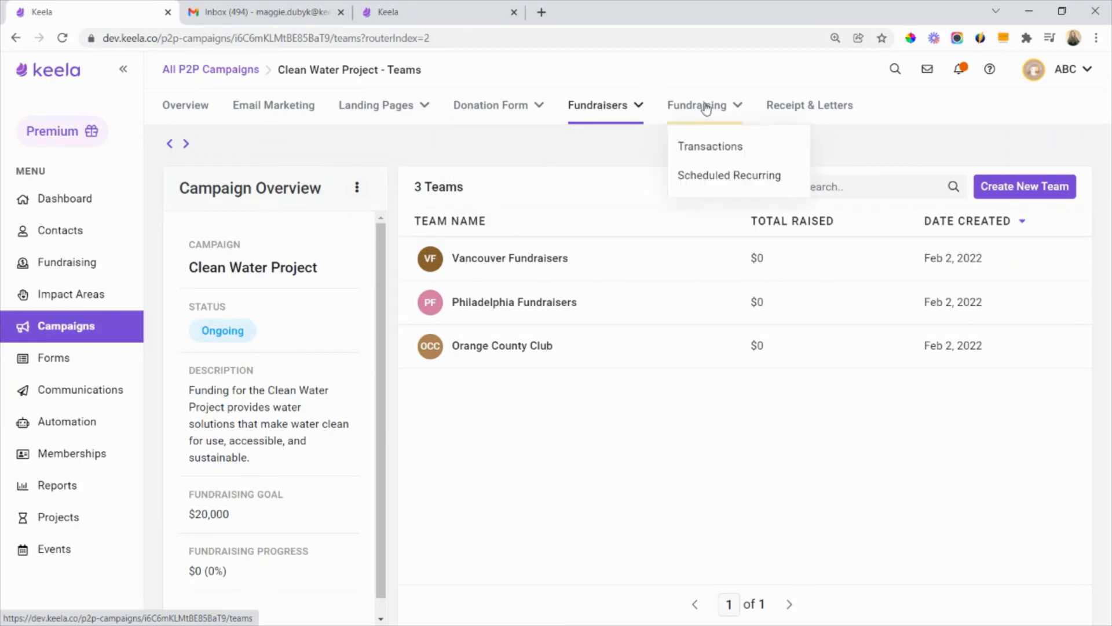
left_click(707, 147)
mouse_move(588, 108)
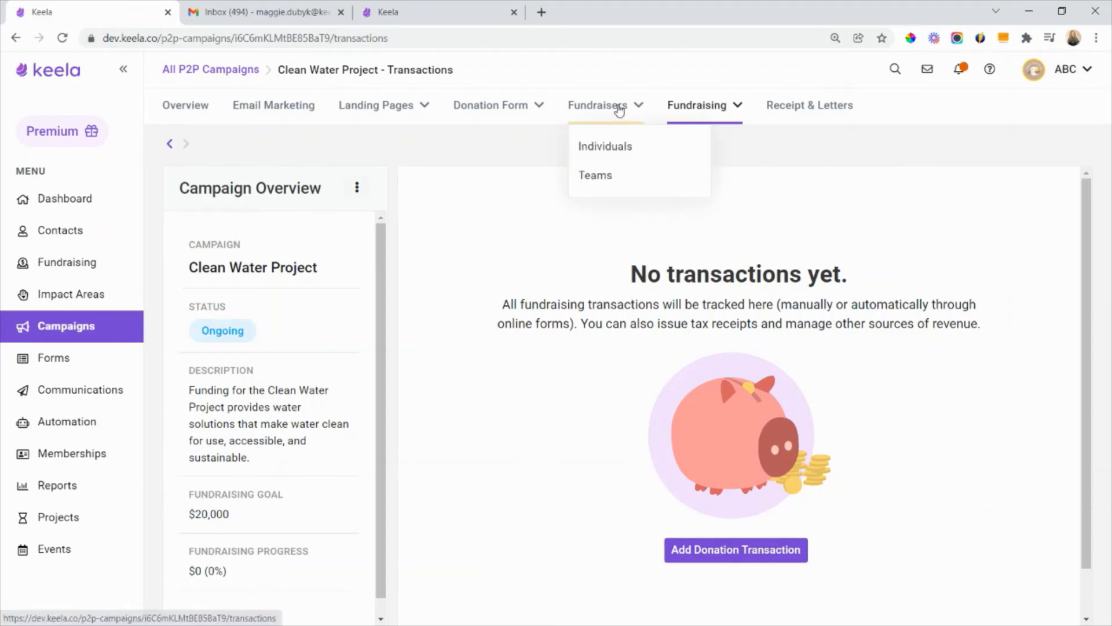
left_click(620, 146)
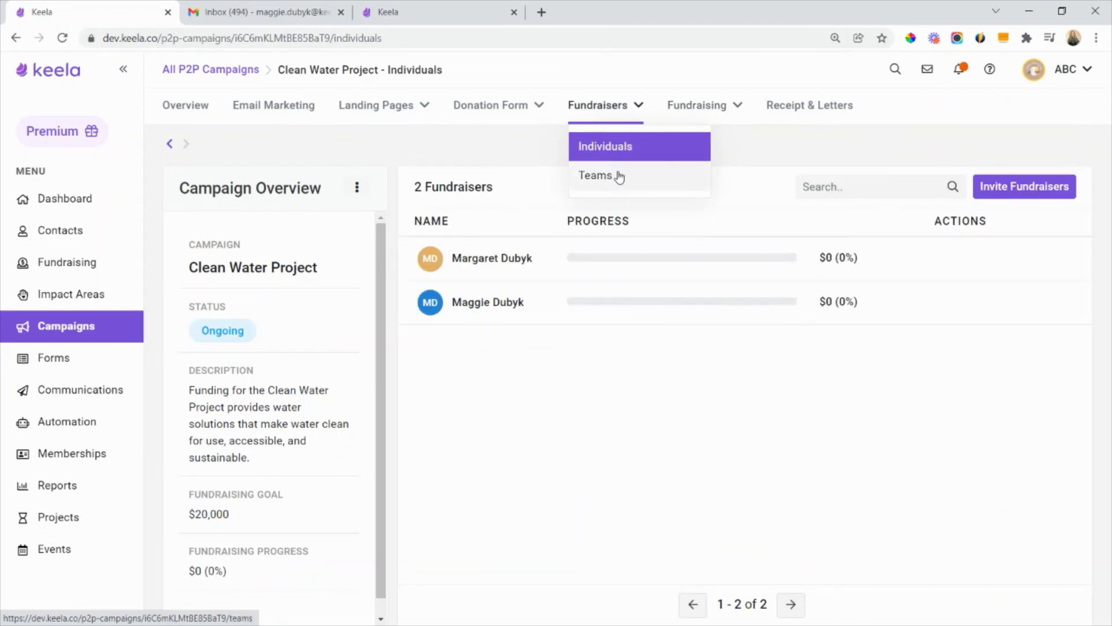
left_click(620, 177)
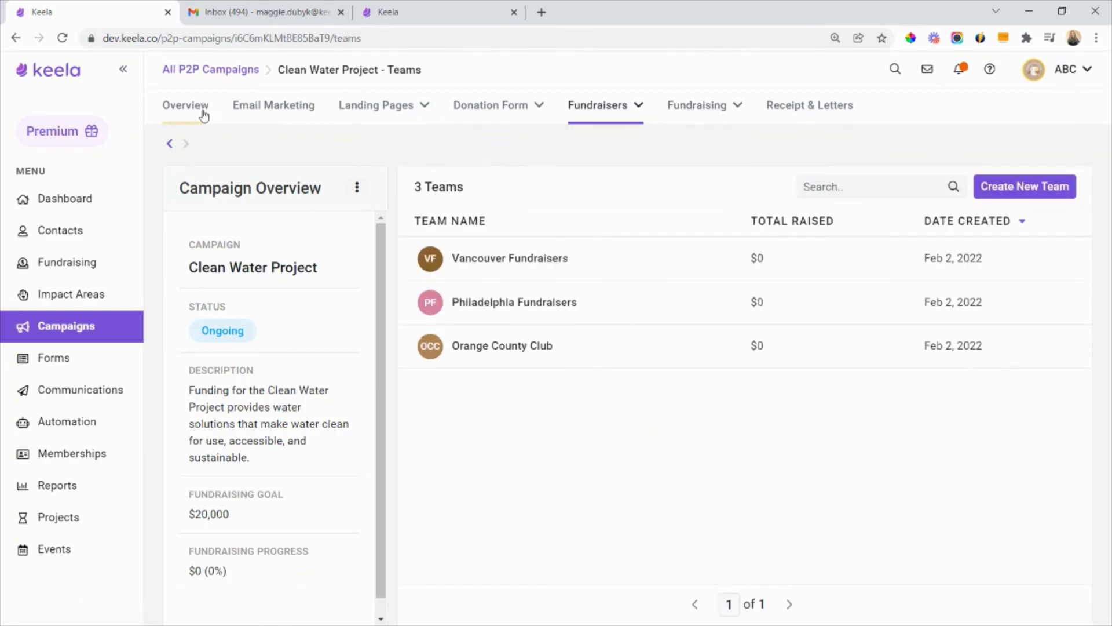
- Open the Clean Water Project campaign overview and check the available campaign actions without applying any
left_click(172, 113)
left_click(1049, 193)
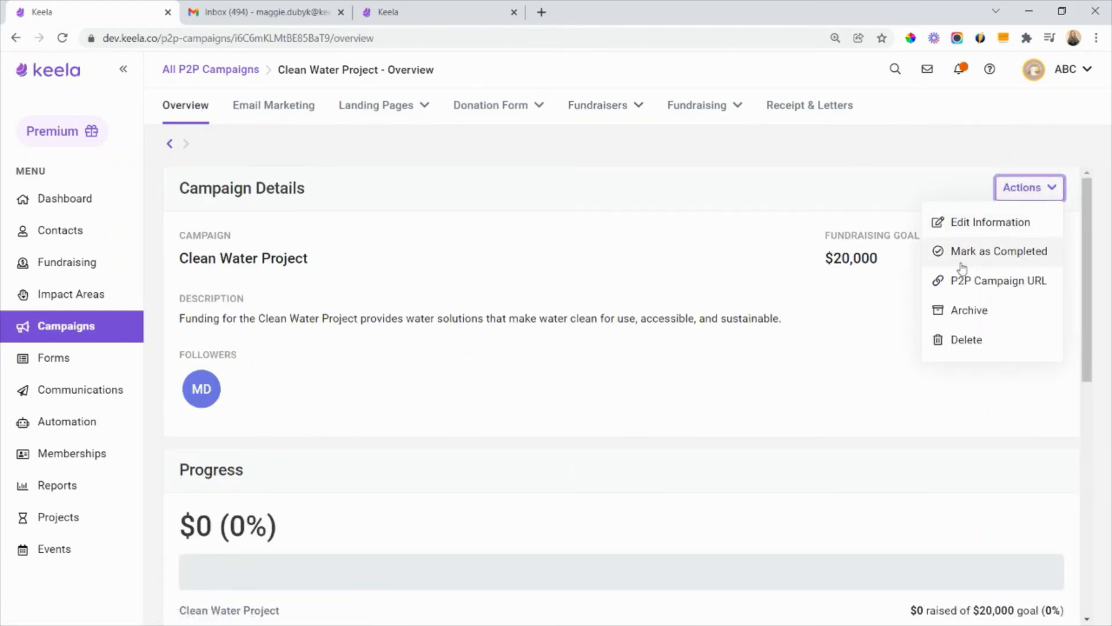
left_click(533, 270)
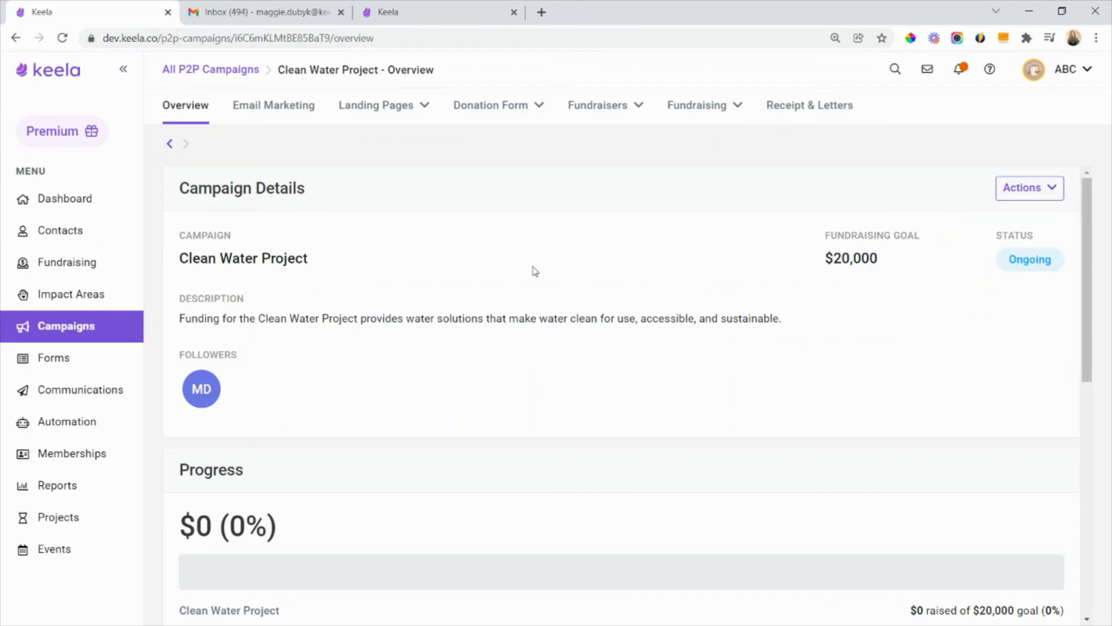